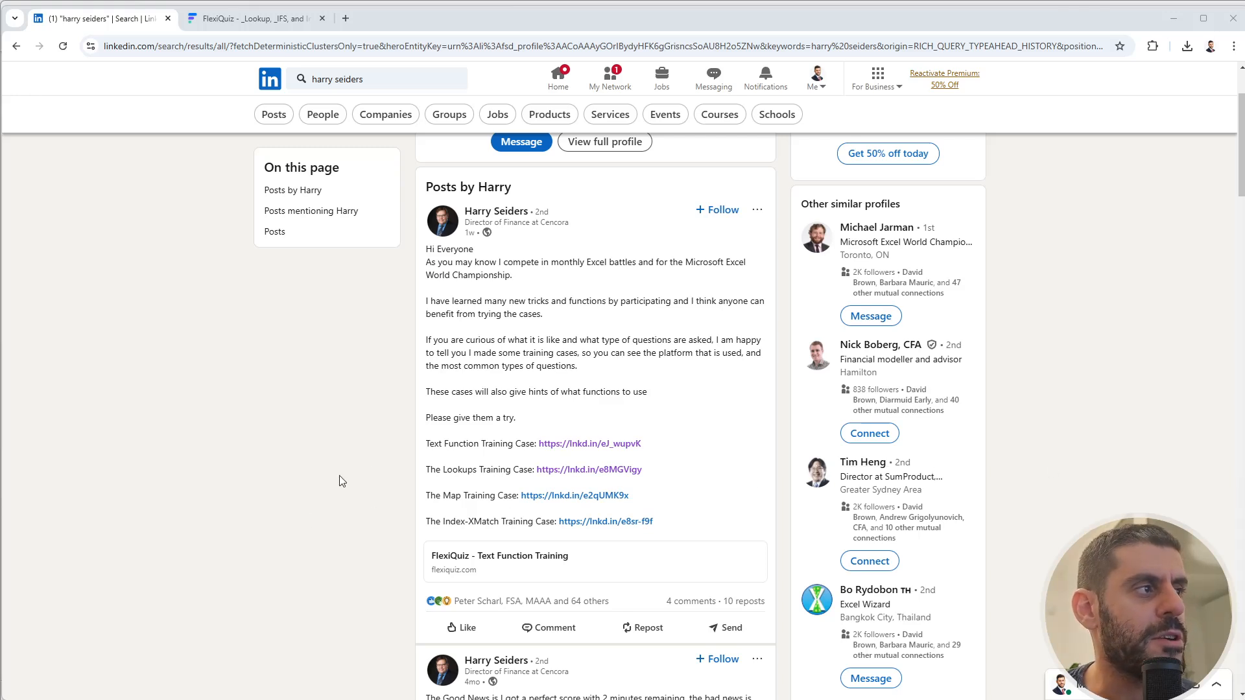
- Switch from LinkedIn to the FlexiQuiz '_Lookup, _IFS, and Indirect Function Training' quiz
left_click(279, 19)
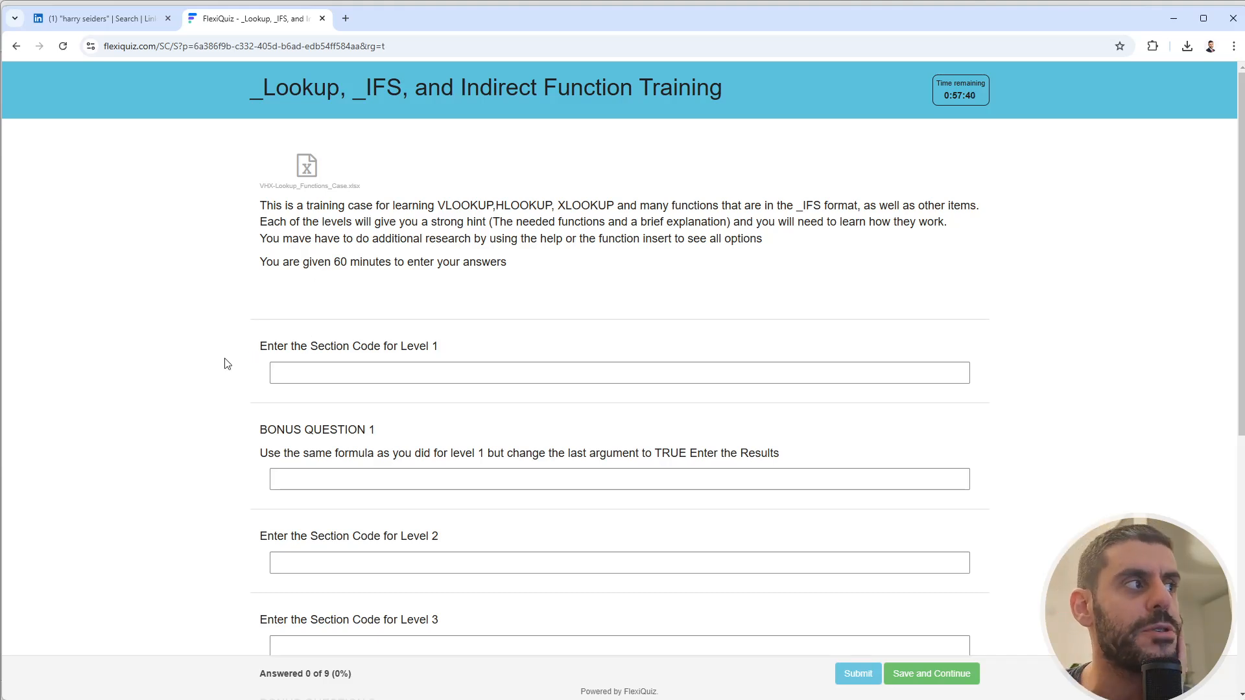
- Scan the quiz's answer fields, then bring up the VHX-Lookup_Functions_Case workbook in Excel
scroll(229, 358, "down", 7)
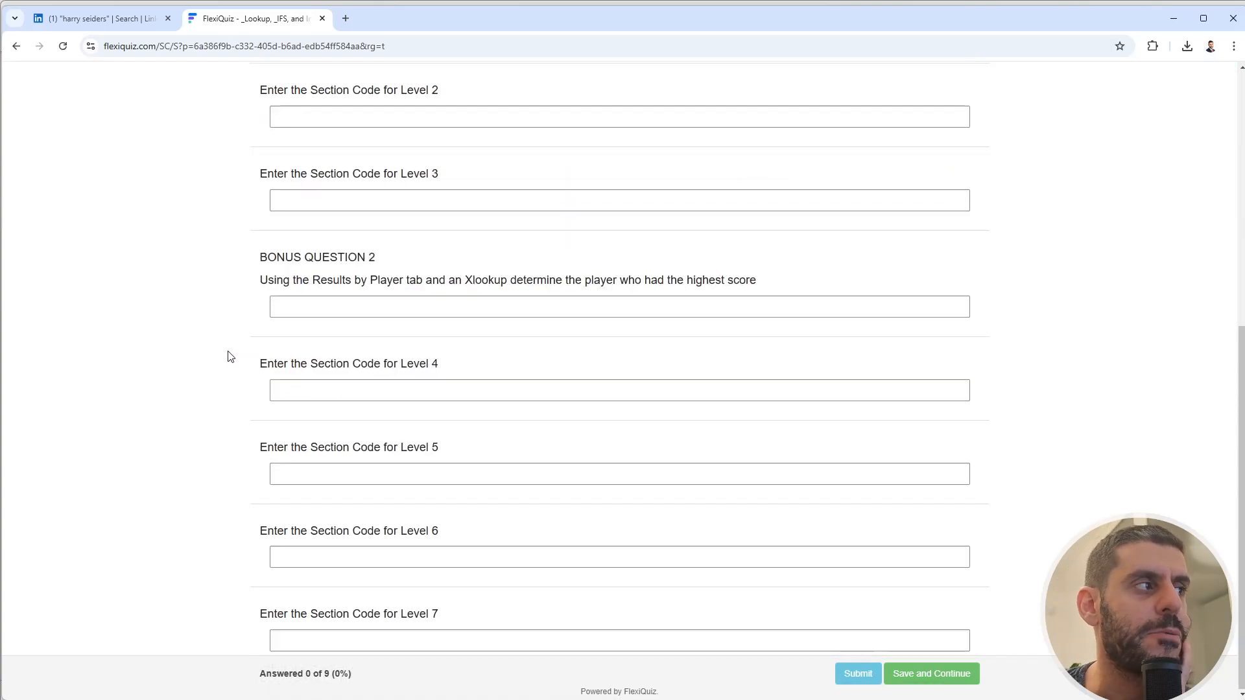
scroll(229, 358, "up", 6)
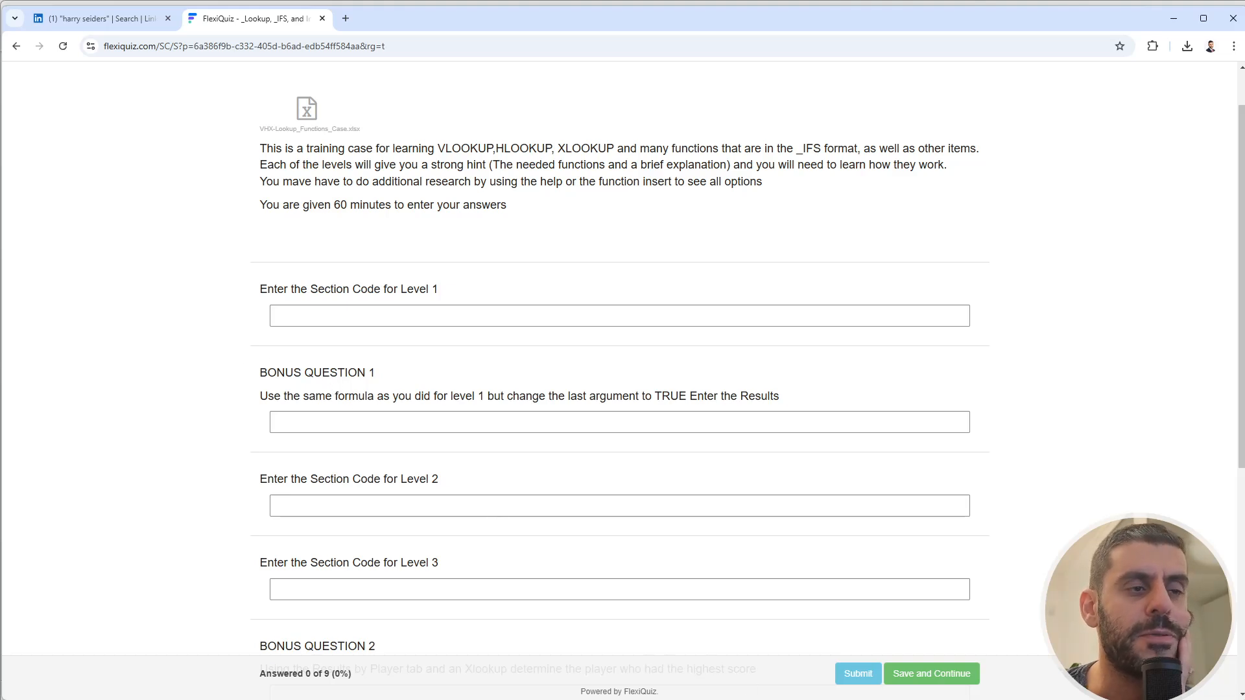
key("alt+Tab")
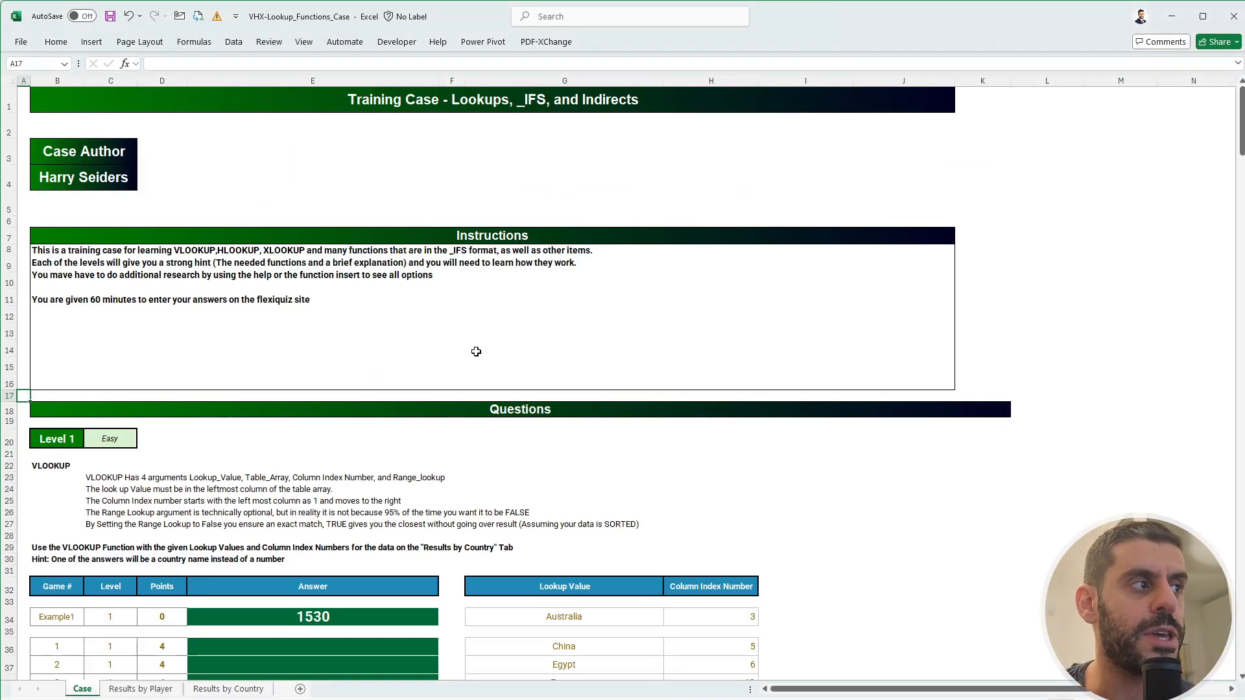
left_click(1020, 510)
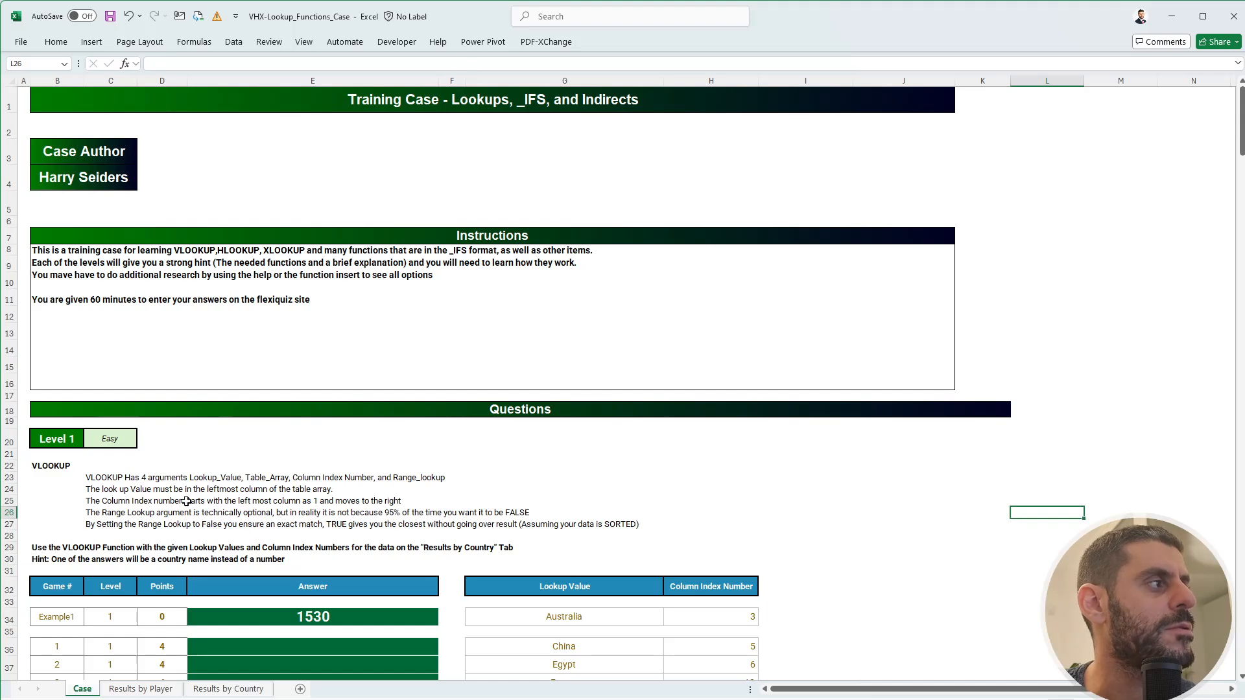
left_click(73, 467)
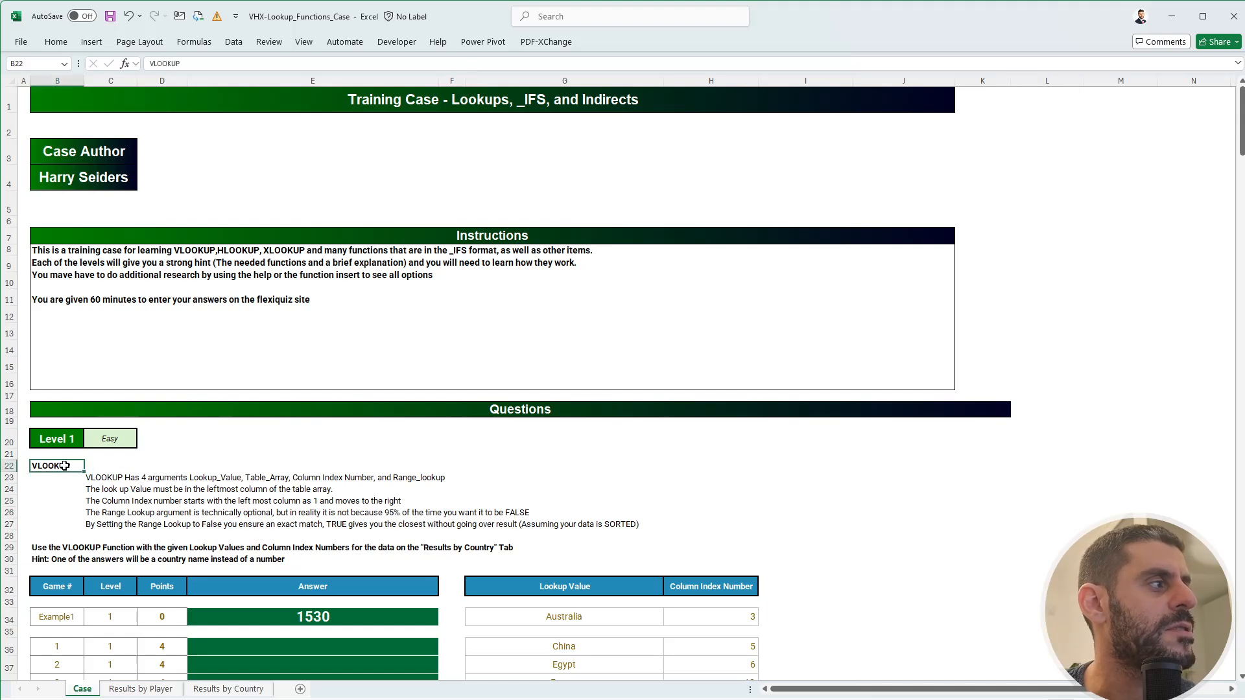
scroll(66, 479, "down", 11)
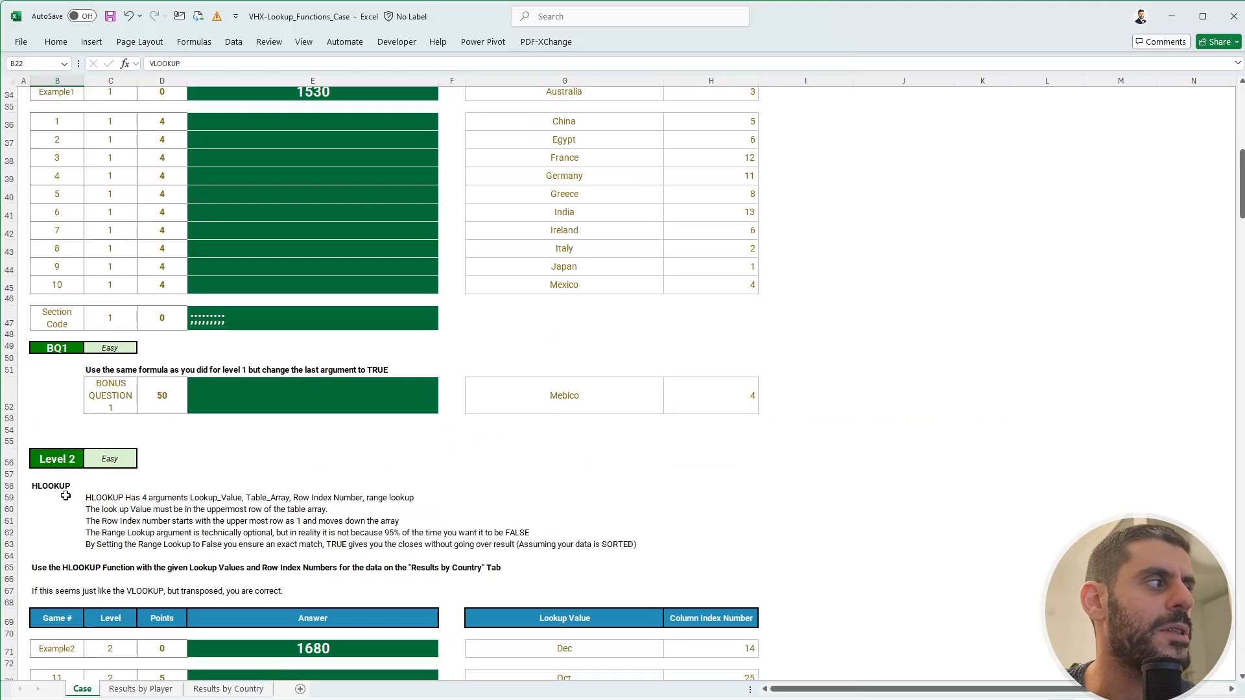
scroll(66, 496, "down", 10)
scroll(65, 496, "up", 20)
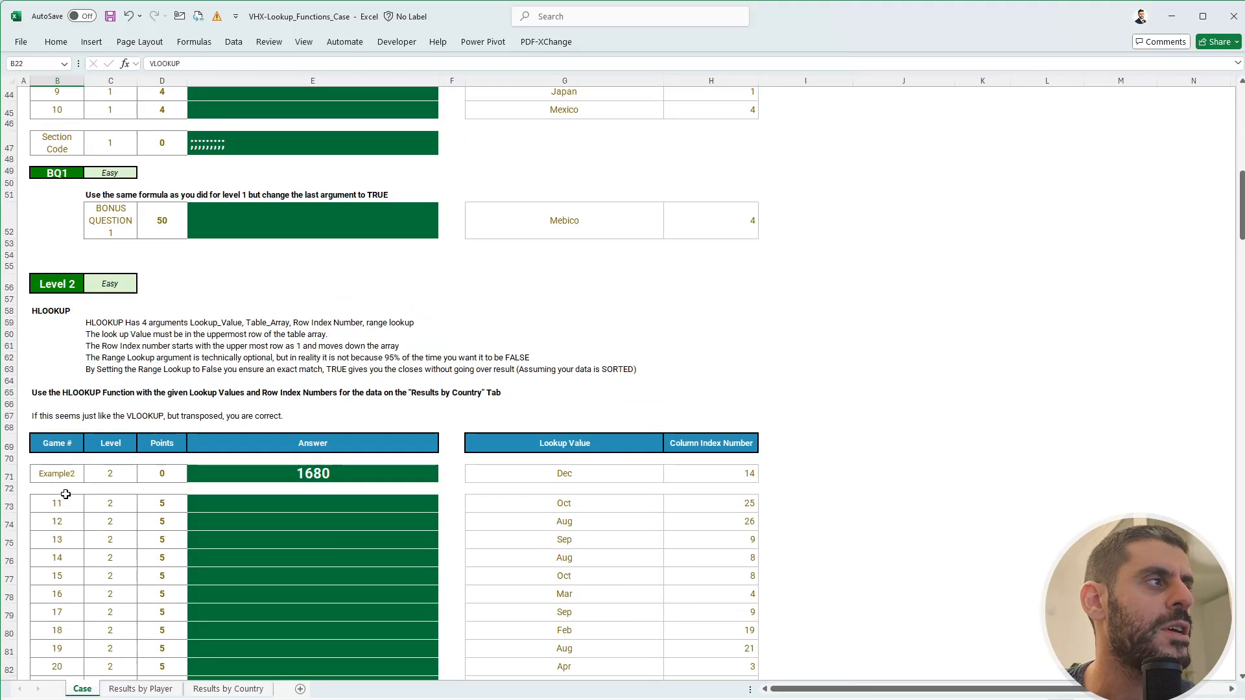
scroll(66, 495, "down", 17)
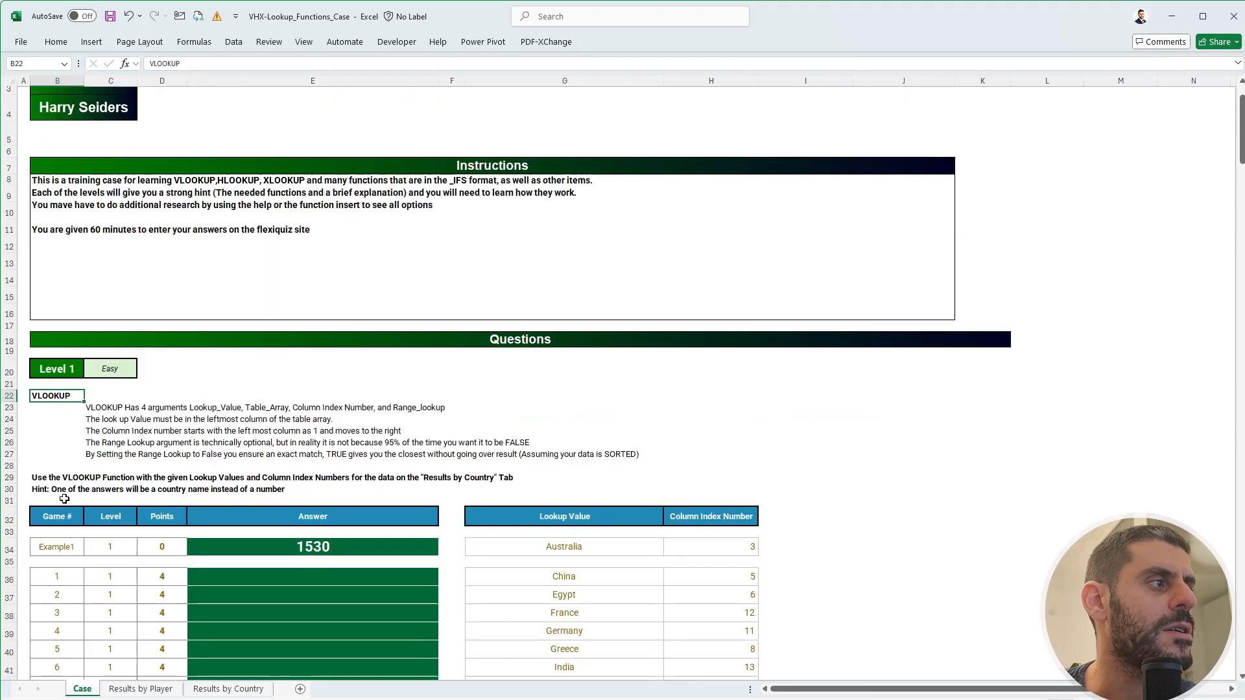
scroll(65, 500, "up", 6)
scroll(64, 500, "up", 7)
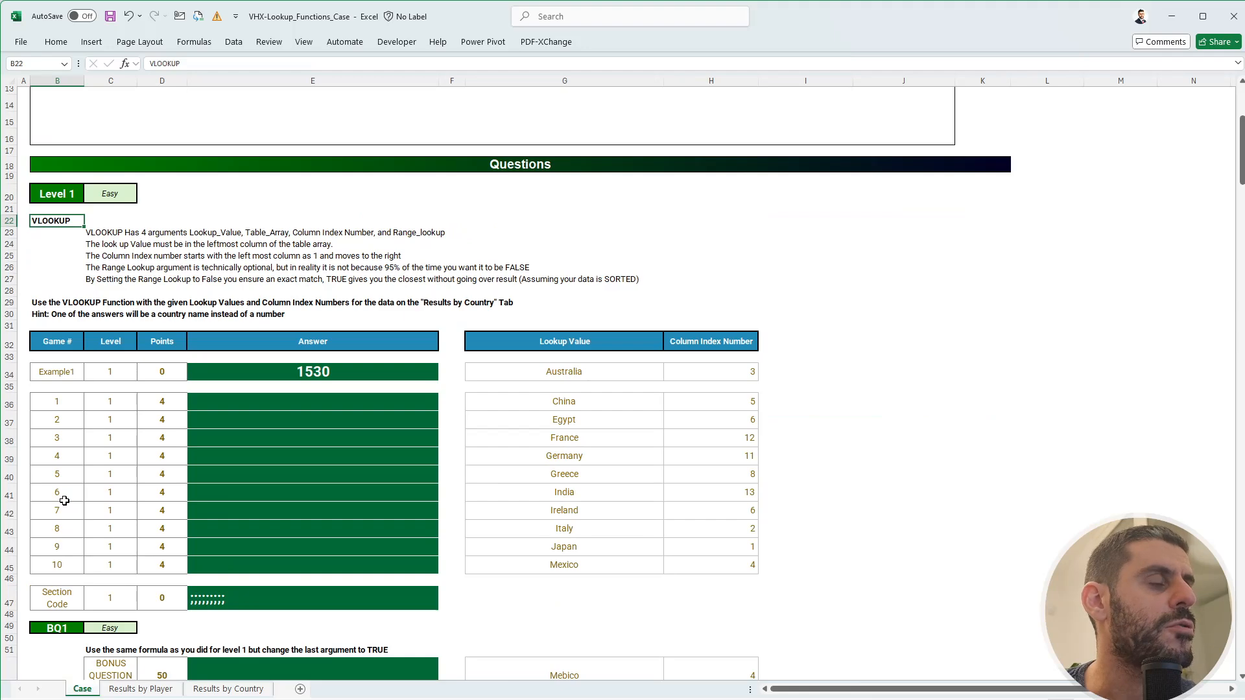
left_click(799, 368)
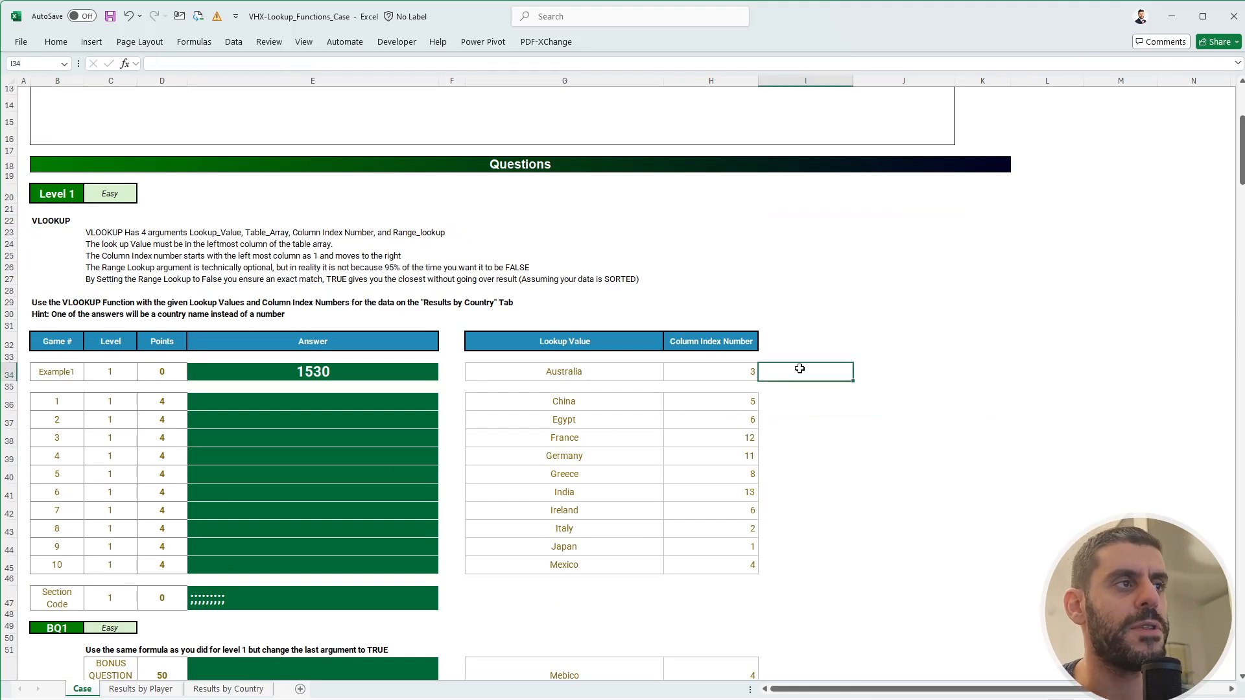
- Try an XLOOKUP in K34, cancel it, and view the Results by Player sheet
left_click(872, 373)
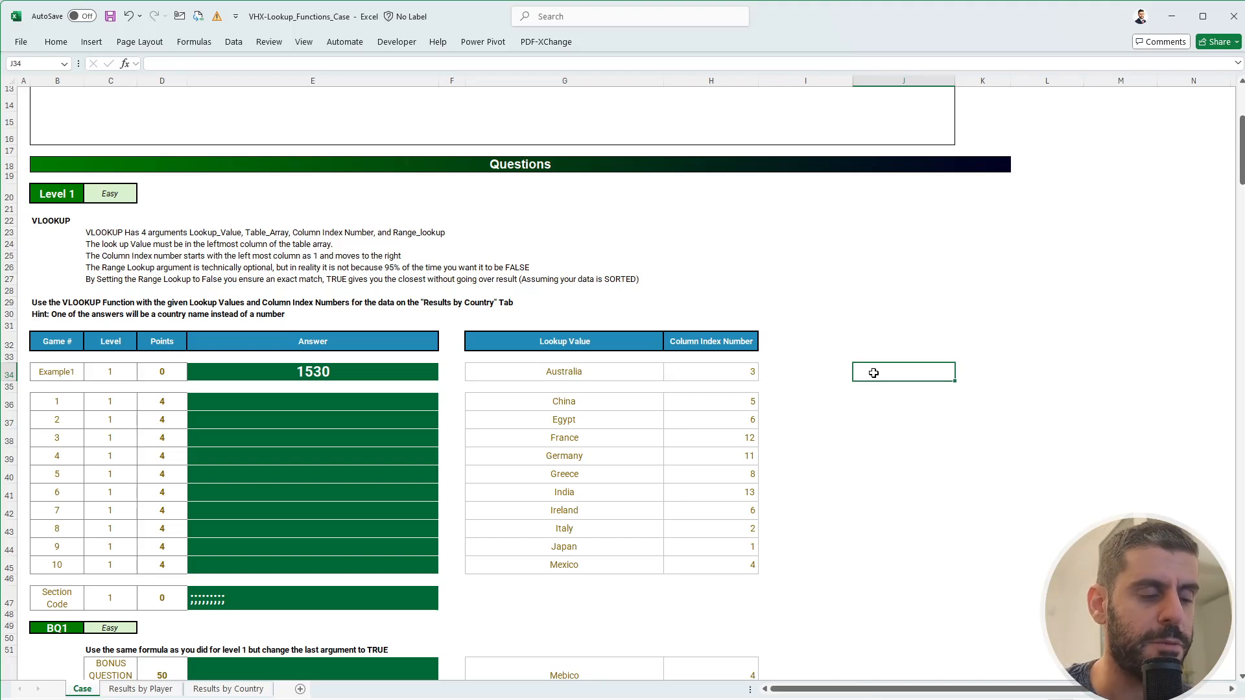
key("Right")
type("+XLOOKUP(")
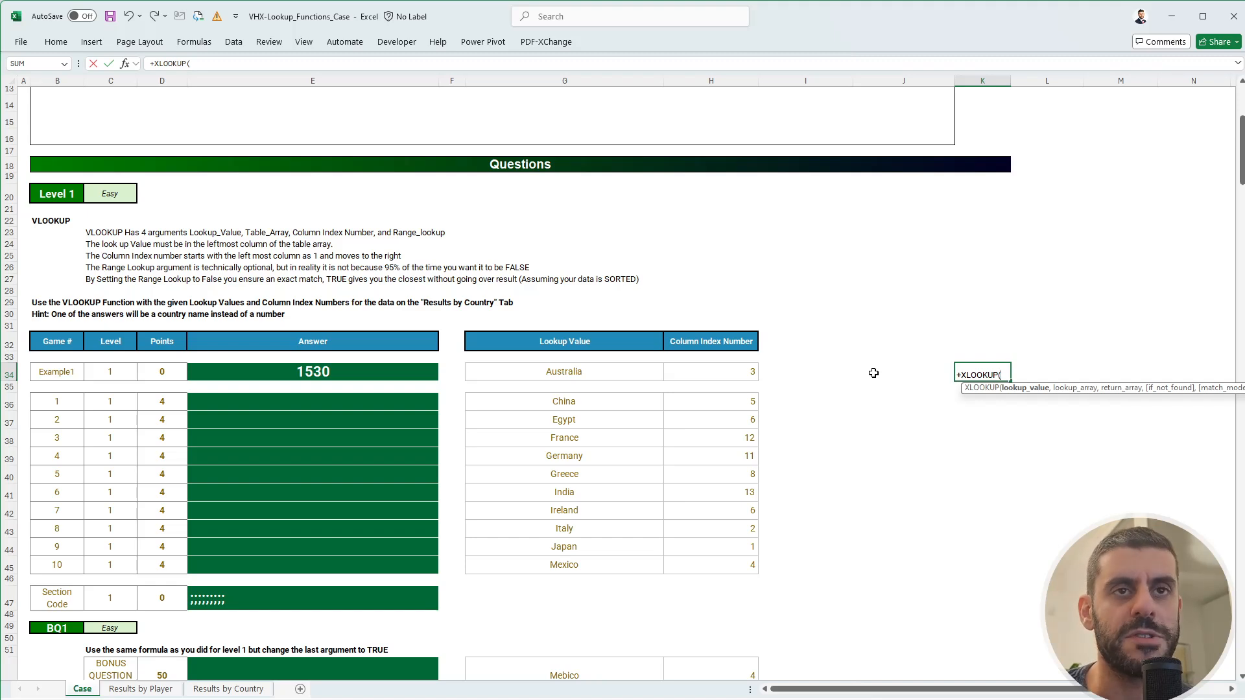
key("Escape")
key("Left")
key("Left")
key("Left")
key("Left")
key("Left")
key("Left")
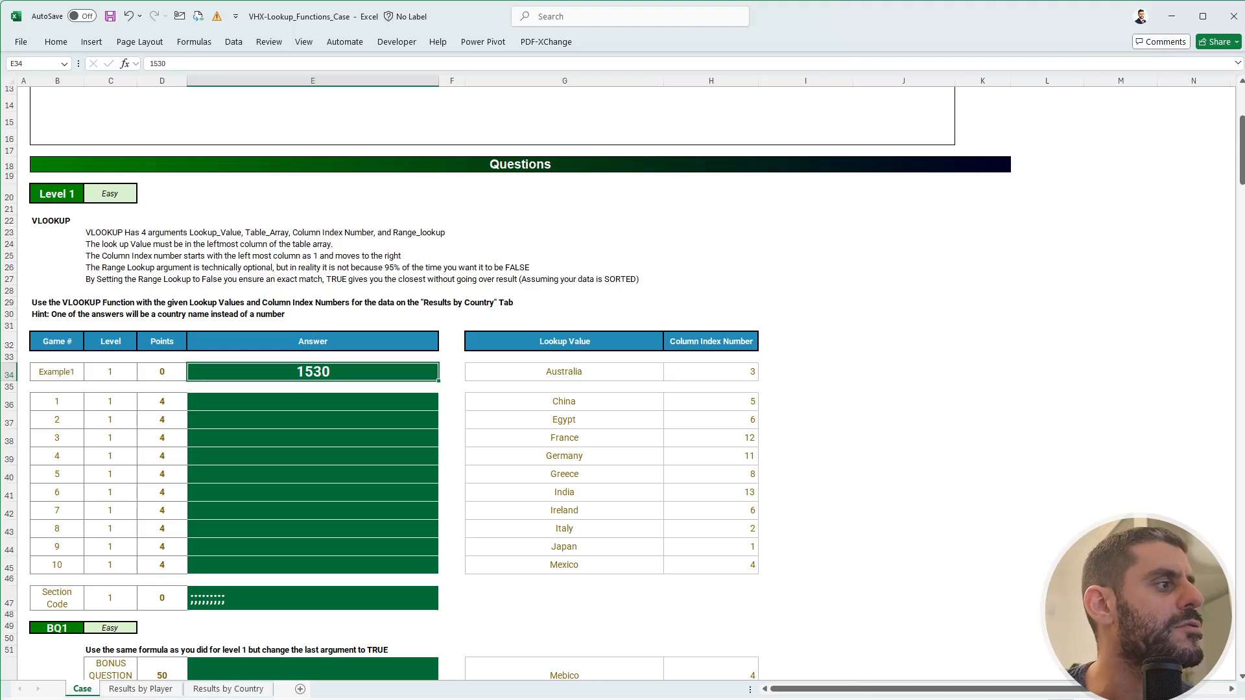
left_click(136, 689)
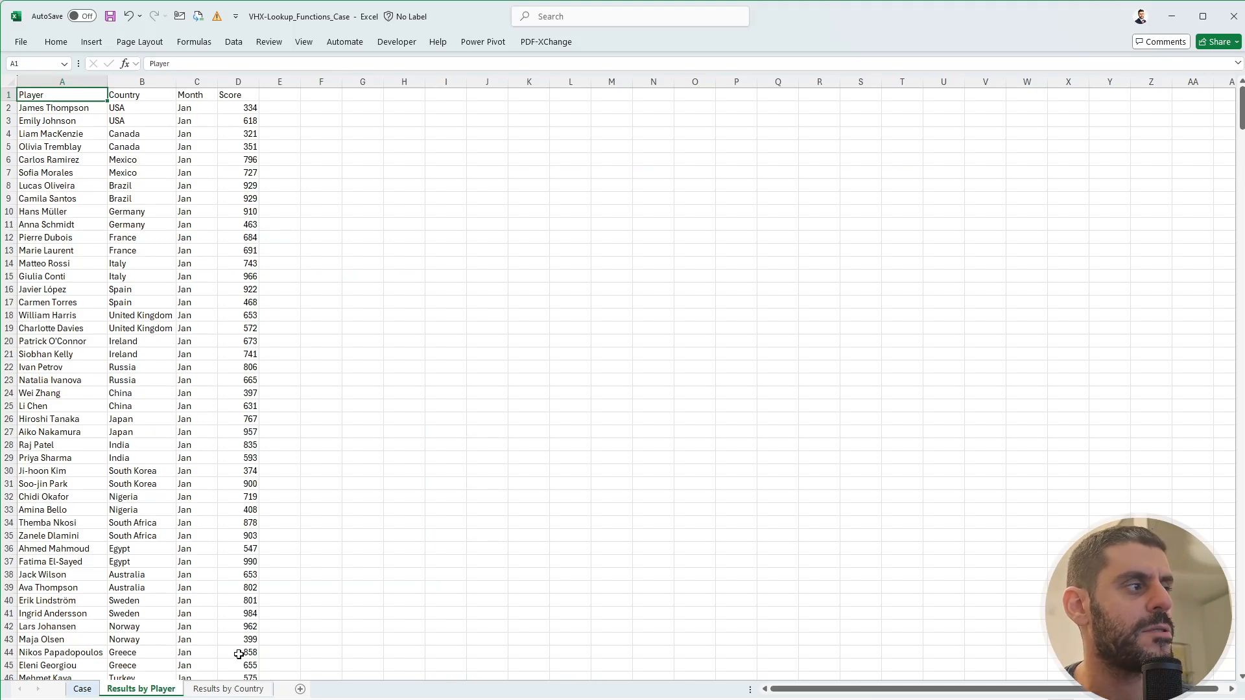
- Inspect the Results by Country names and Jan formulas, then return to the Case sheet
left_click(228, 687)
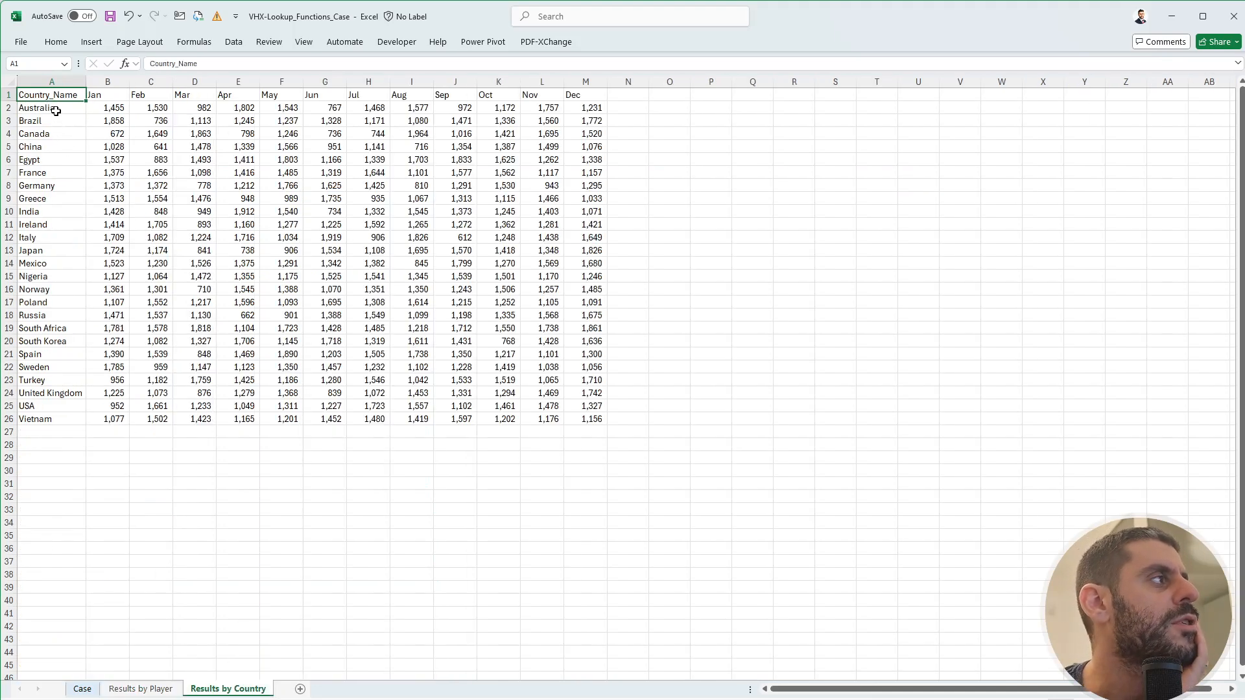
left_click_drag(56, 111, 72, 331)
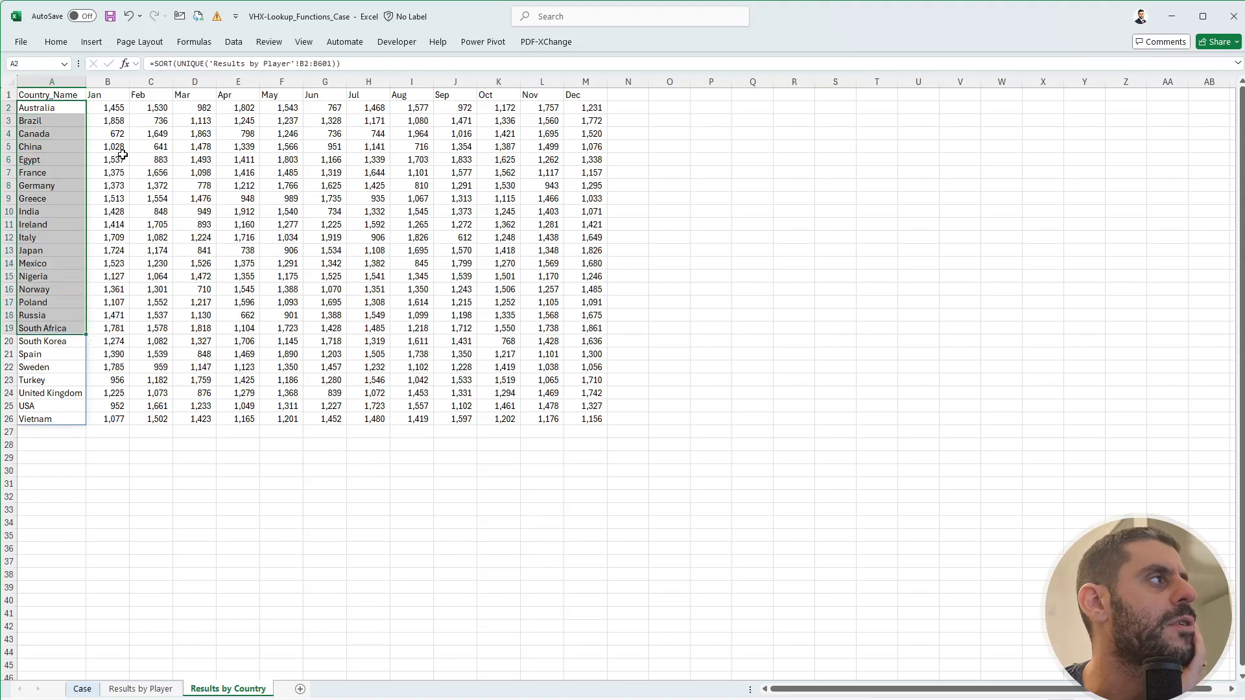
left_click(108, 108)
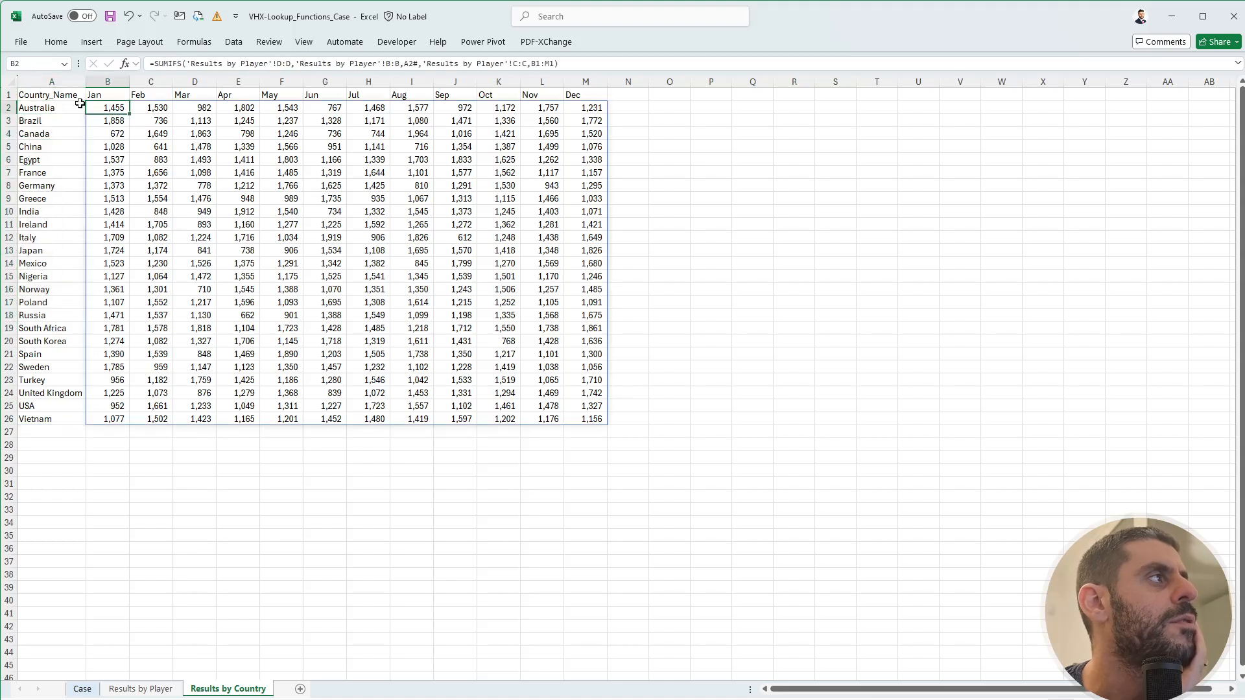
left_click(55, 95)
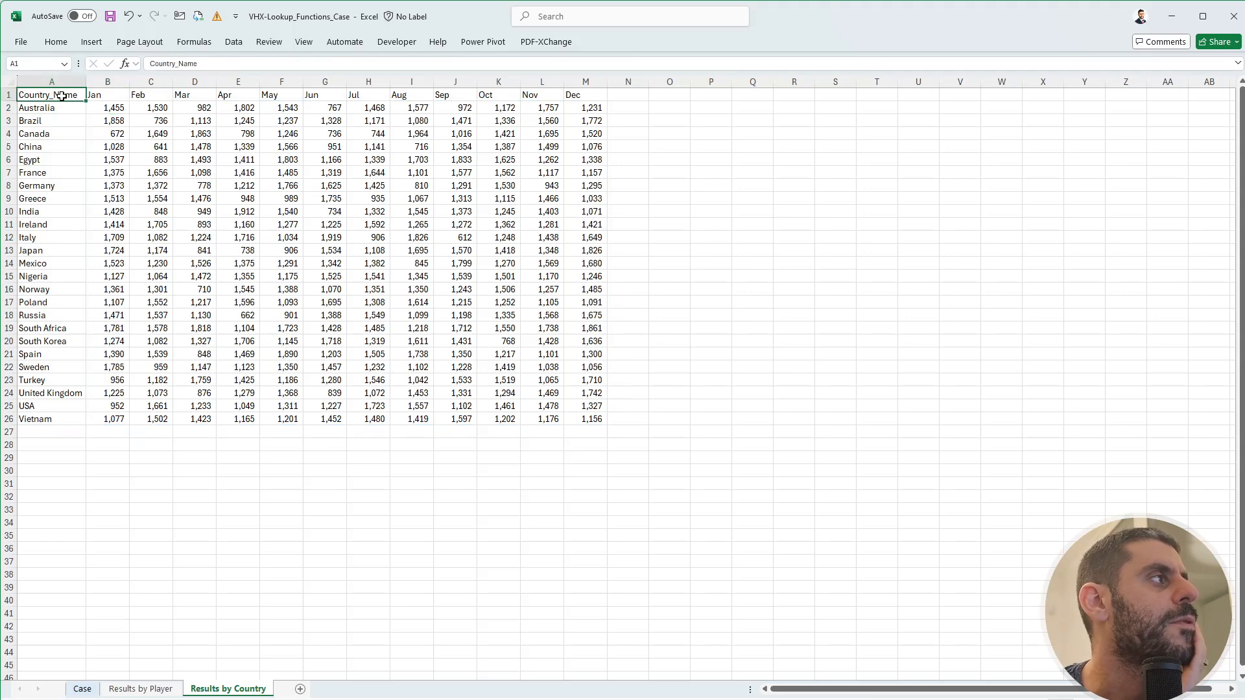
left_click(81, 688)
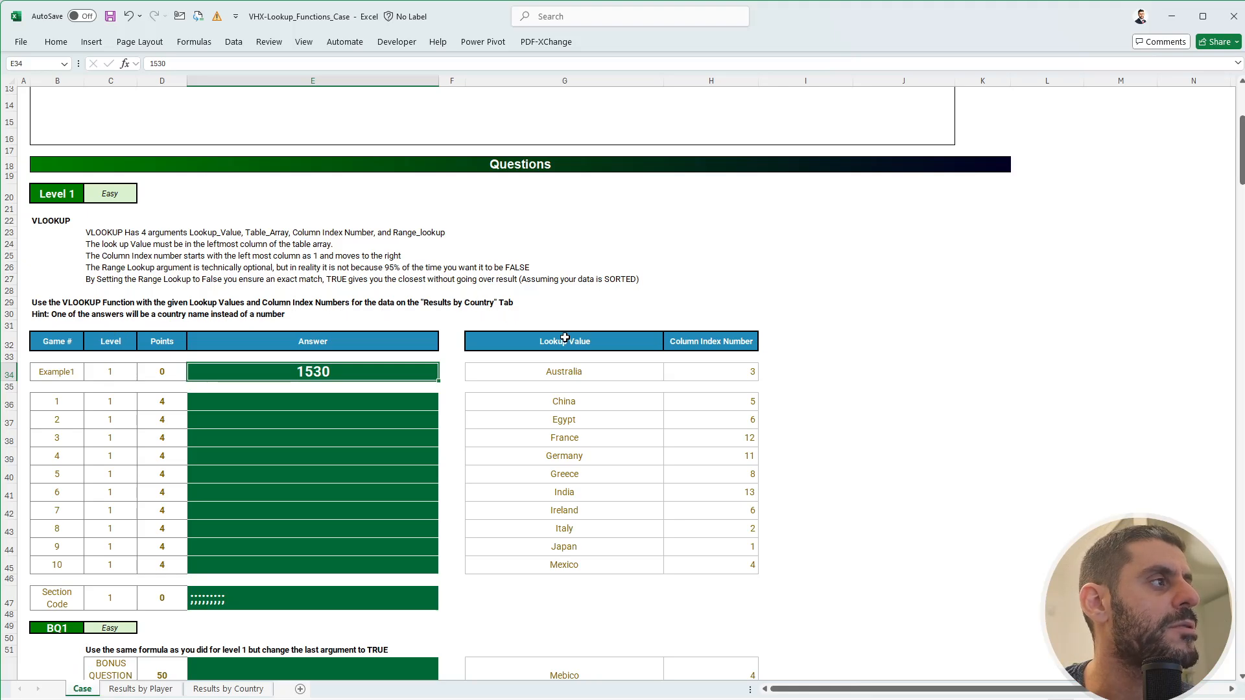
- Check the example's lookup value Australia and column index 3 against the Jan–Dec month headers
left_click(699, 376)
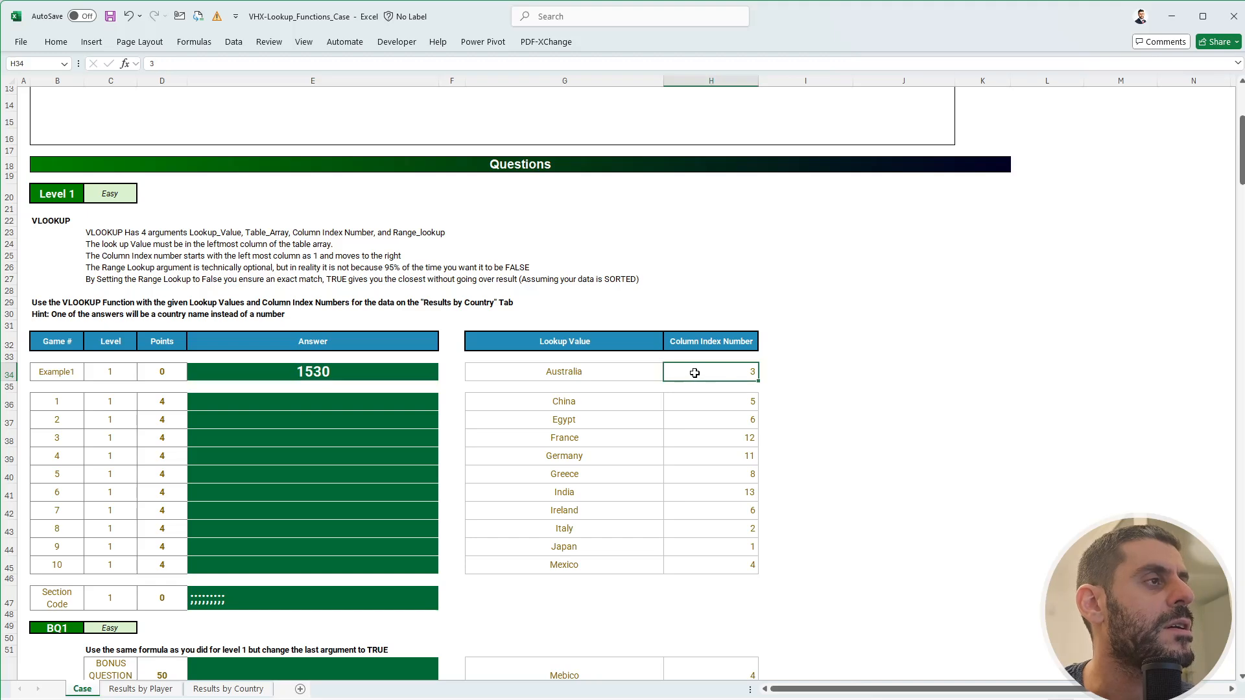
left_click(624, 372)
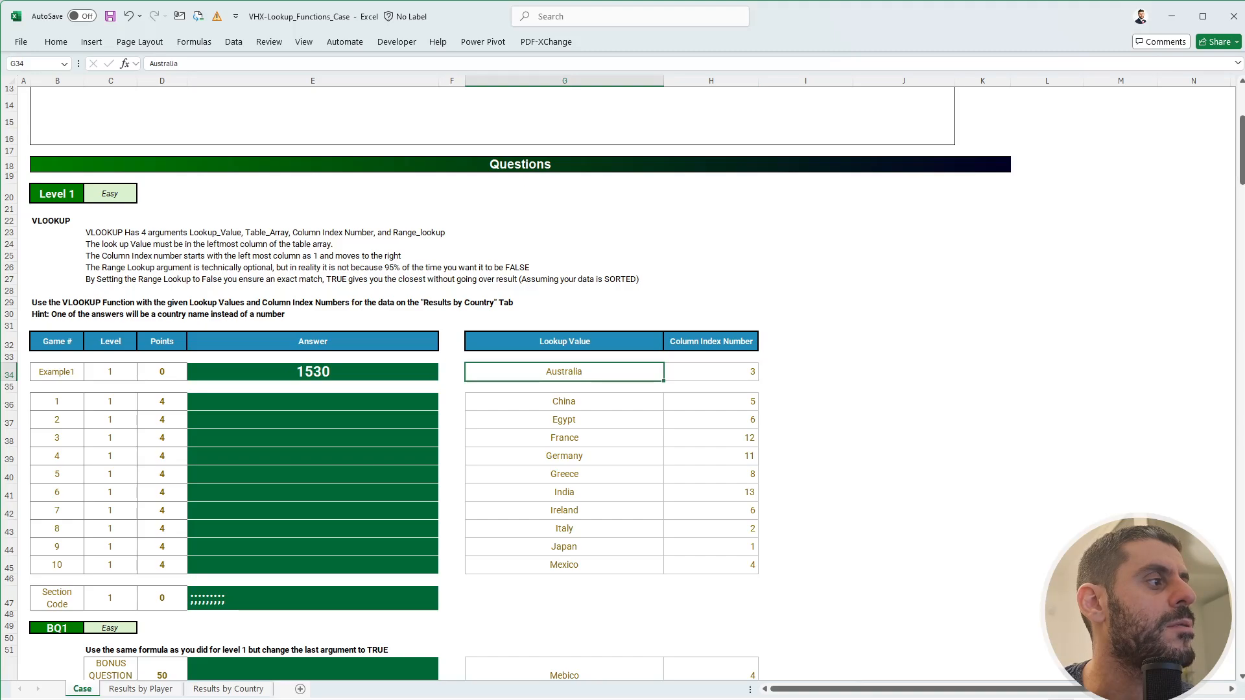
left_click(206, 689)
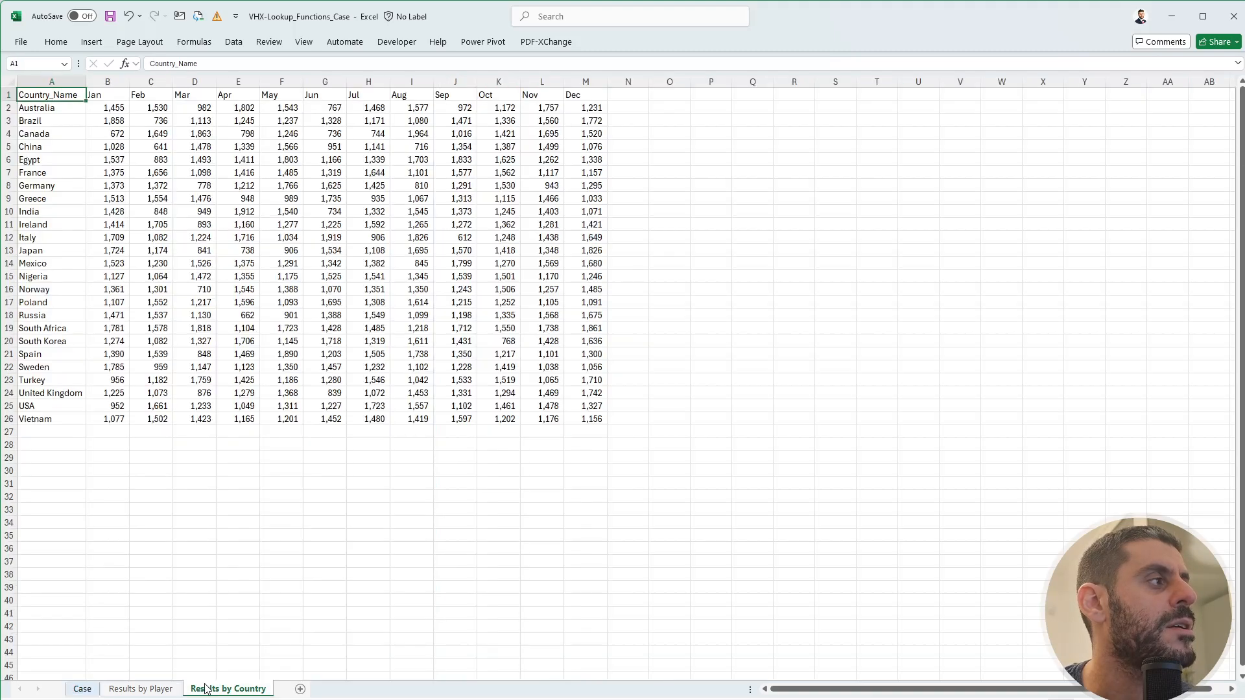
left_click_drag(111, 99, 568, 96)
left_click(79, 690)
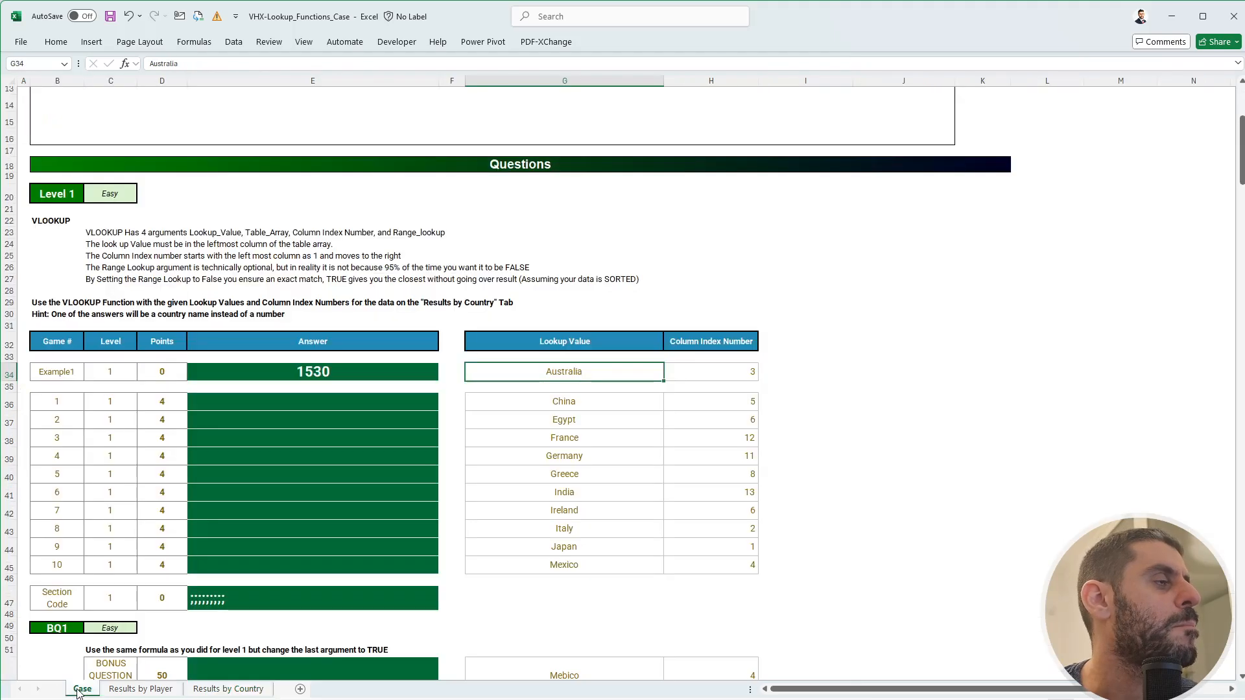
- Start a VLOOKUP in E36 on the Results by Country table, then abandon it
left_click(345, 398)
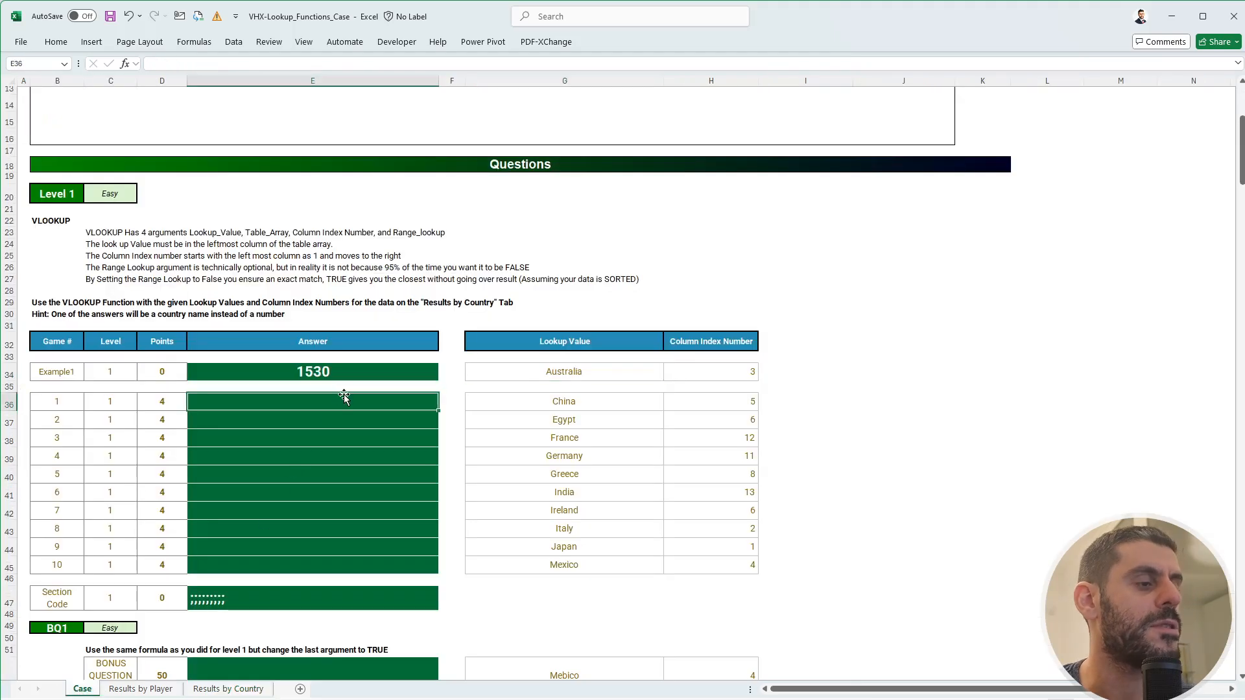
type("+vl")
key("Tab")
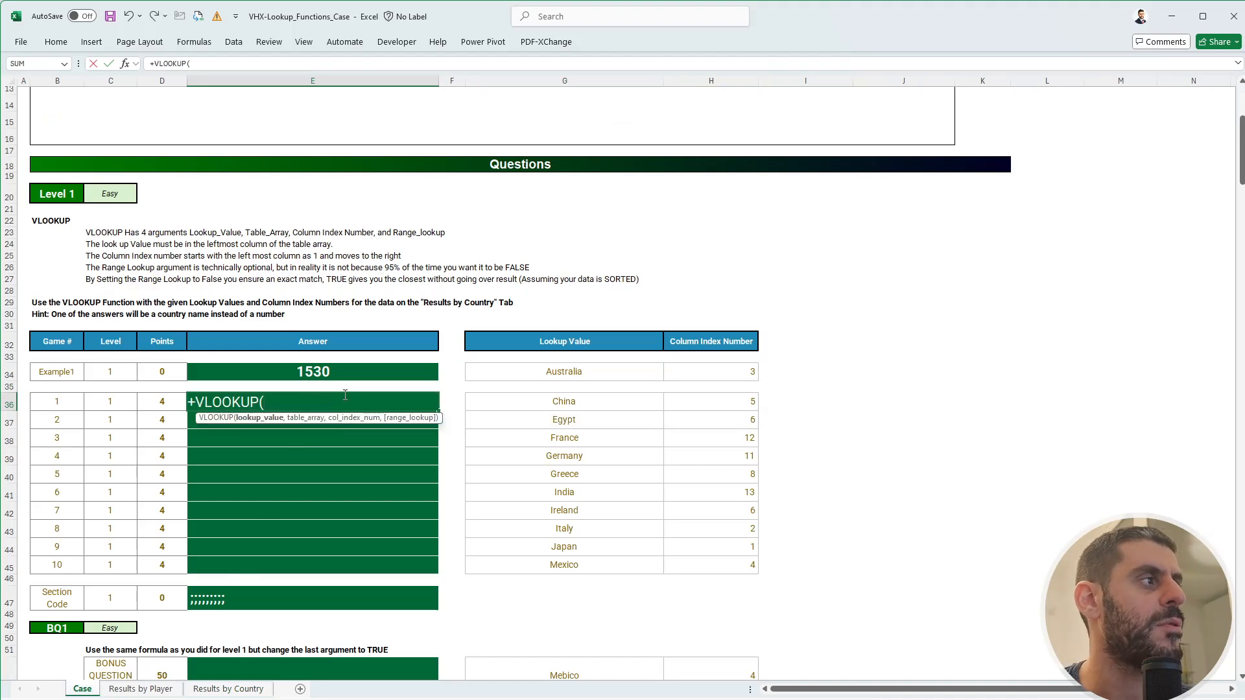
left_click(239, 690)
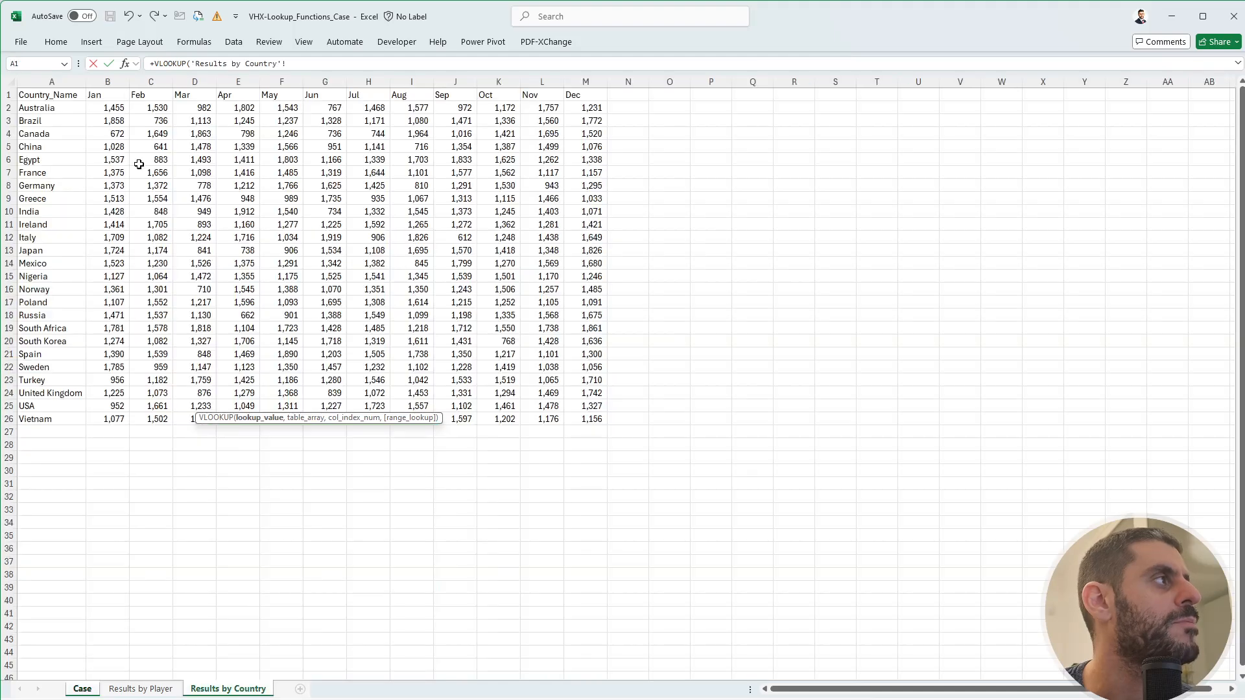
left_click(62, 108)
key("ctrl+shift+Right")
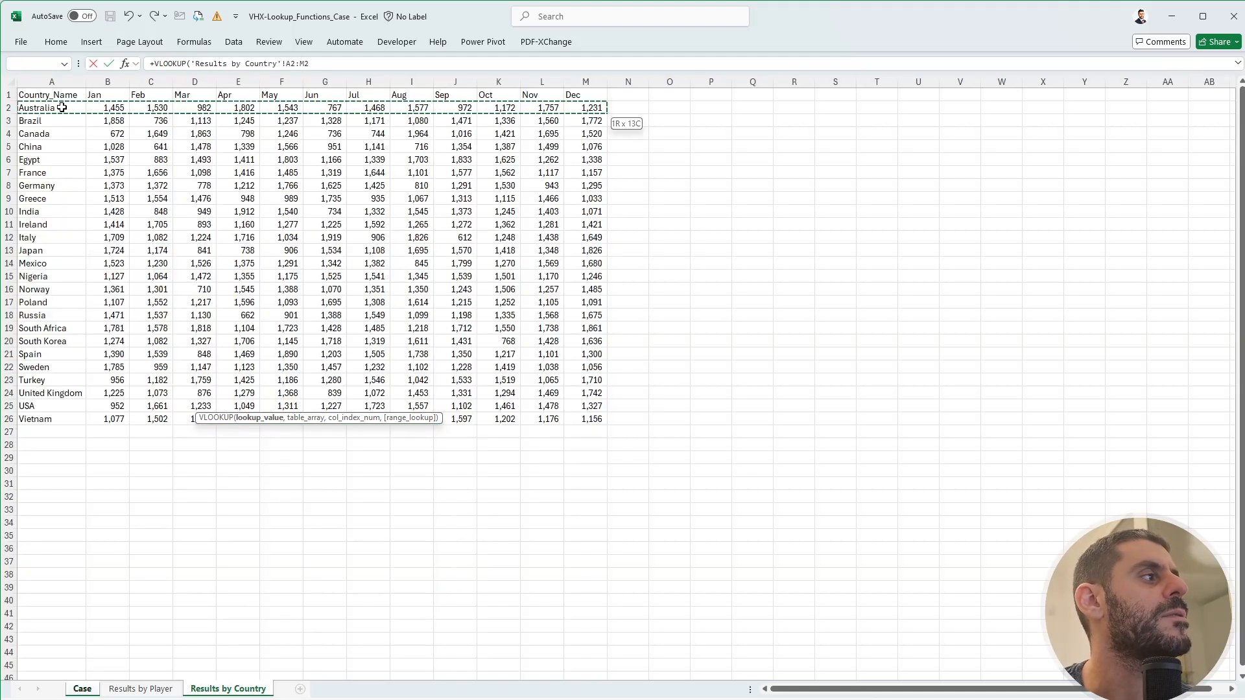
key("ctrl+shift+Down")
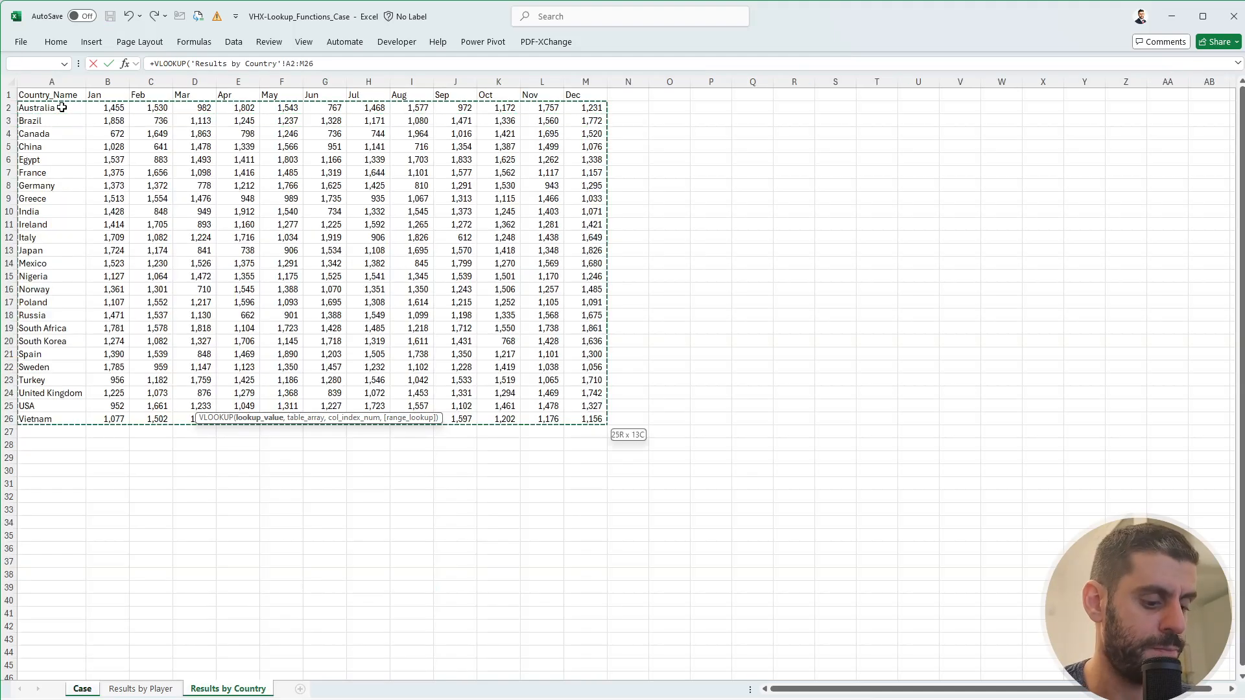
key("F4")
type(",")
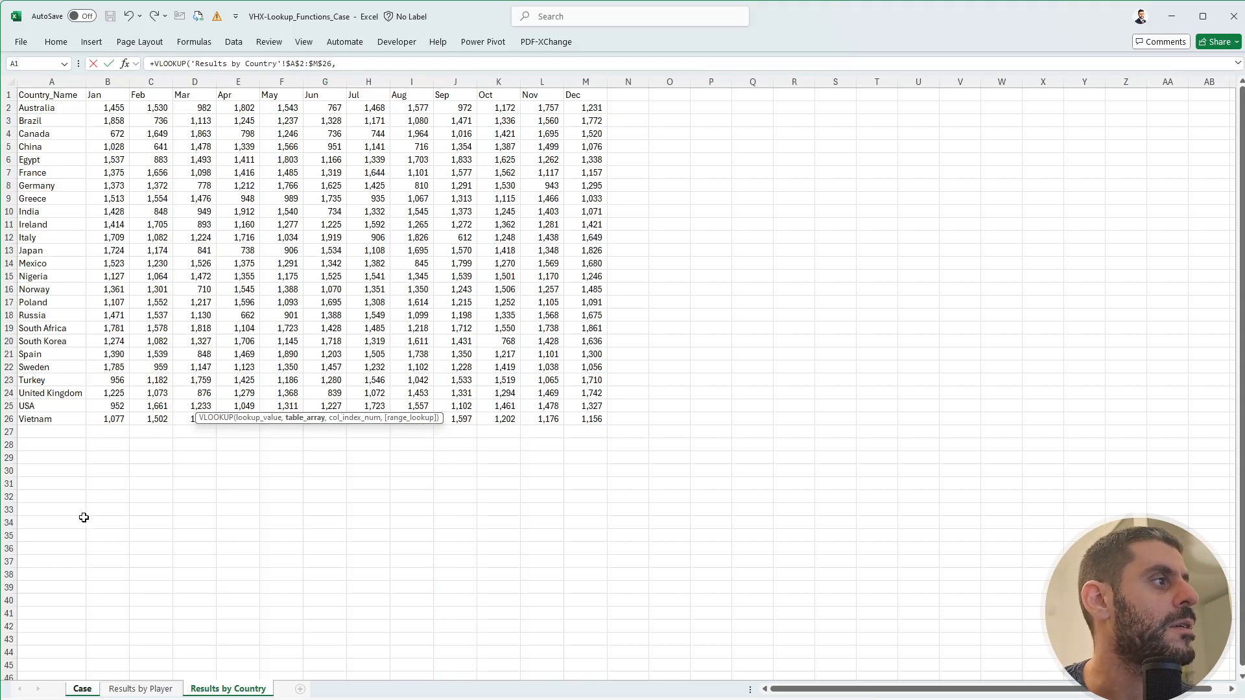
key("Escape")
- Enter =VLOOKUP(G36,'Results by Country'!$A$2:$M$26,Case!H36,0) in E36
type("+v")
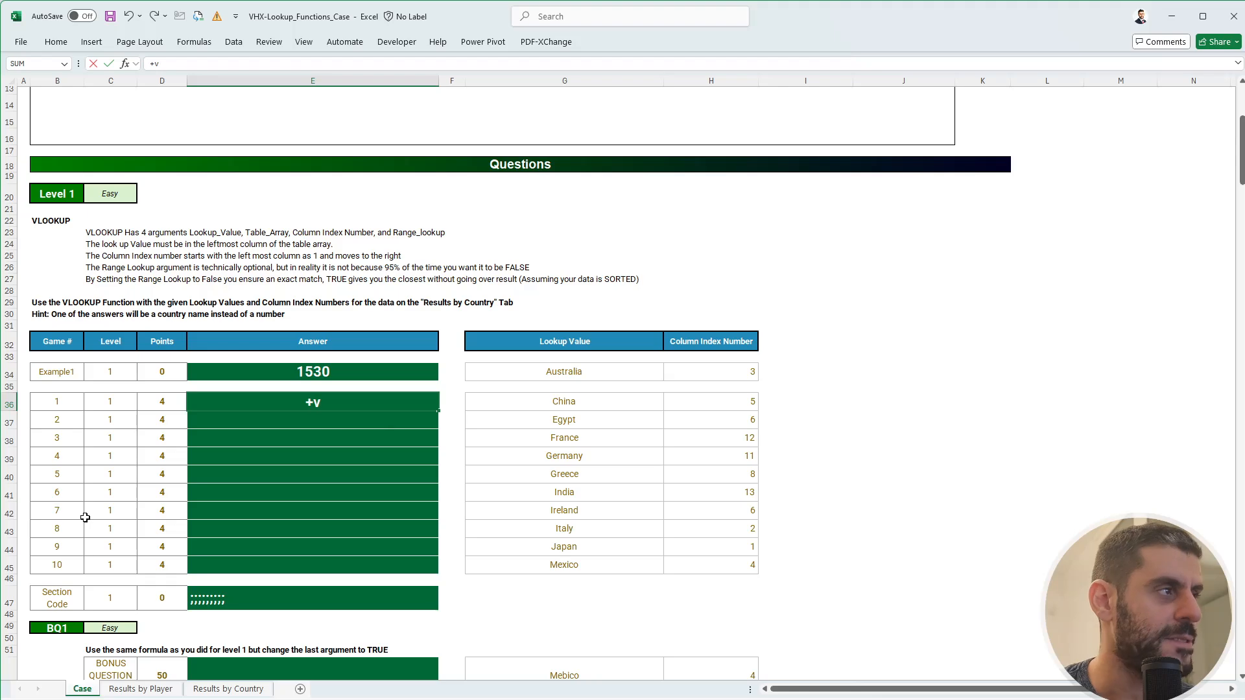
type("l")
key("Tab")
key("Right")
key("Right")
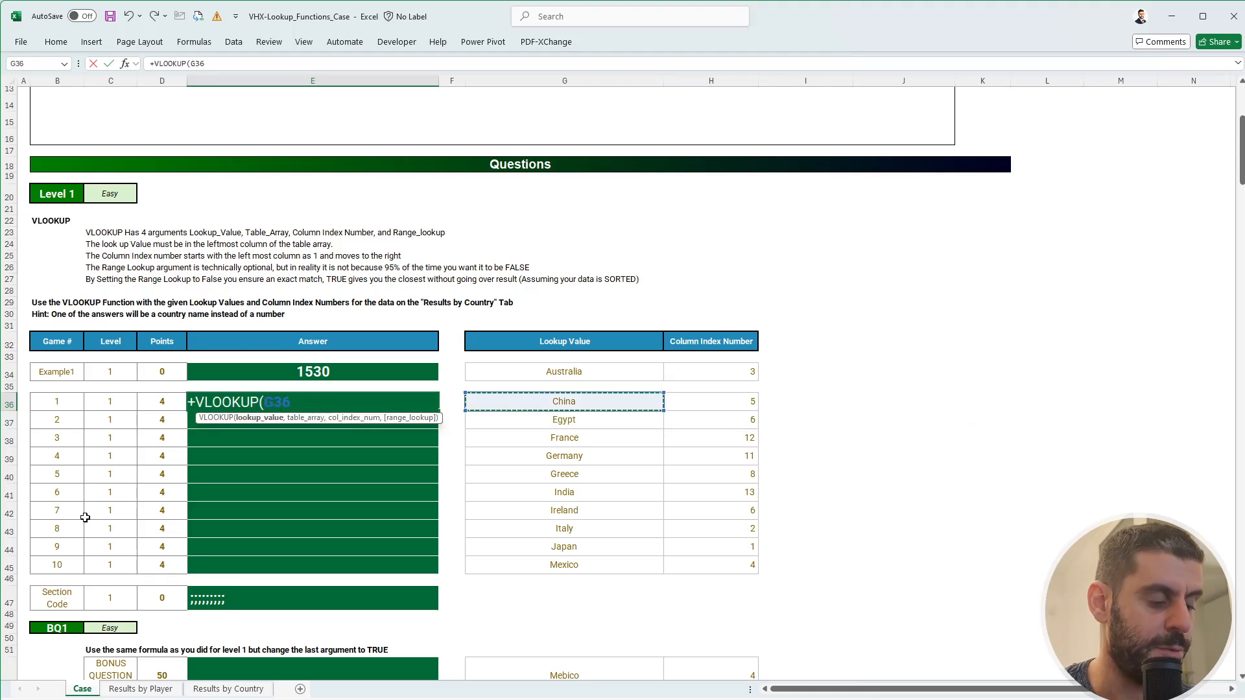
type(",")
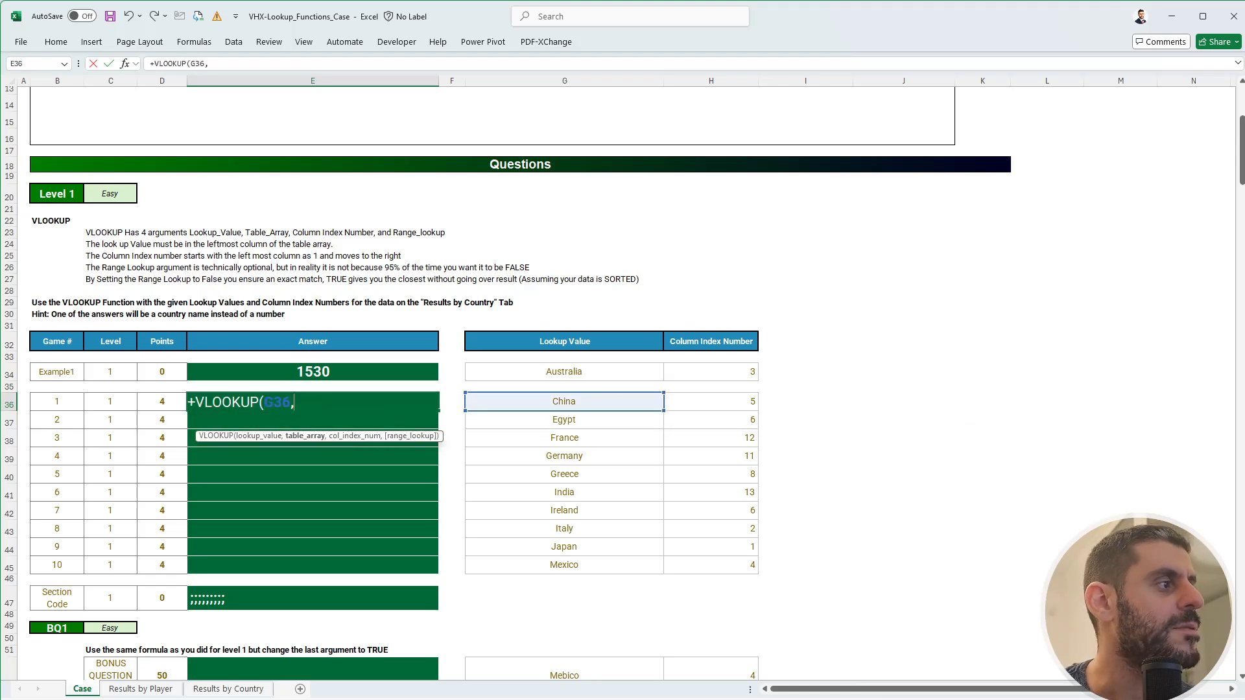
left_click(229, 689)
left_click_drag(57, 108, 587, 417)
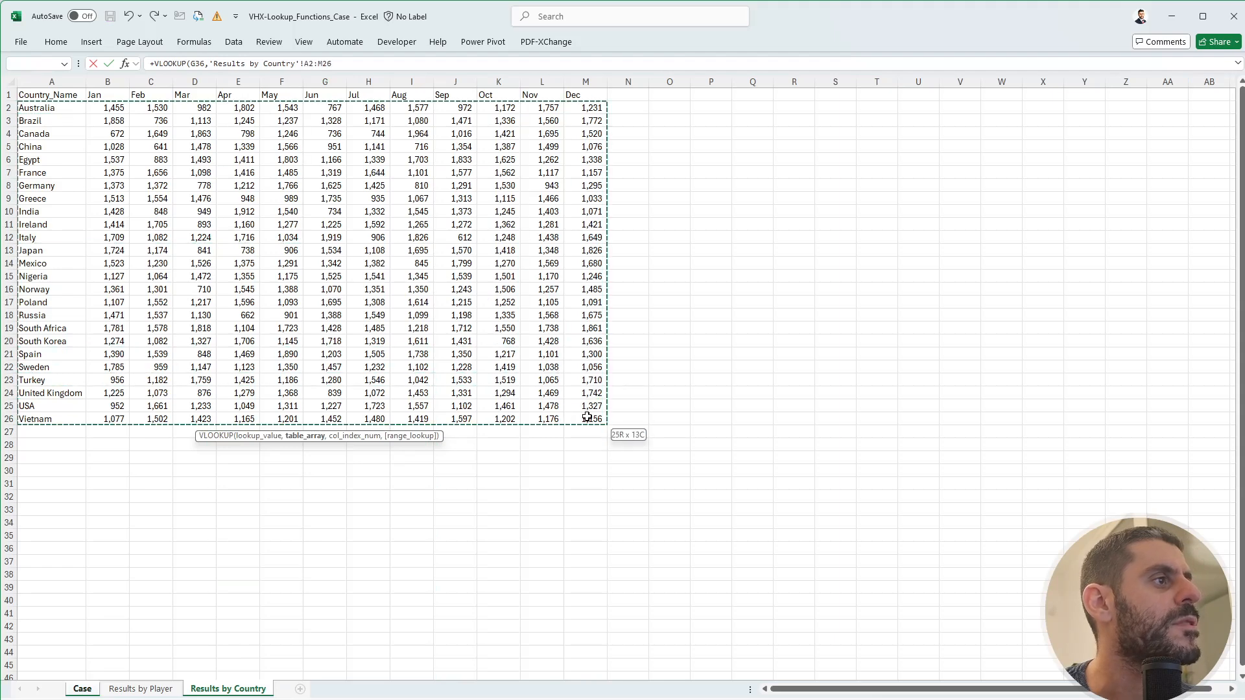
key("F4")
type(",")
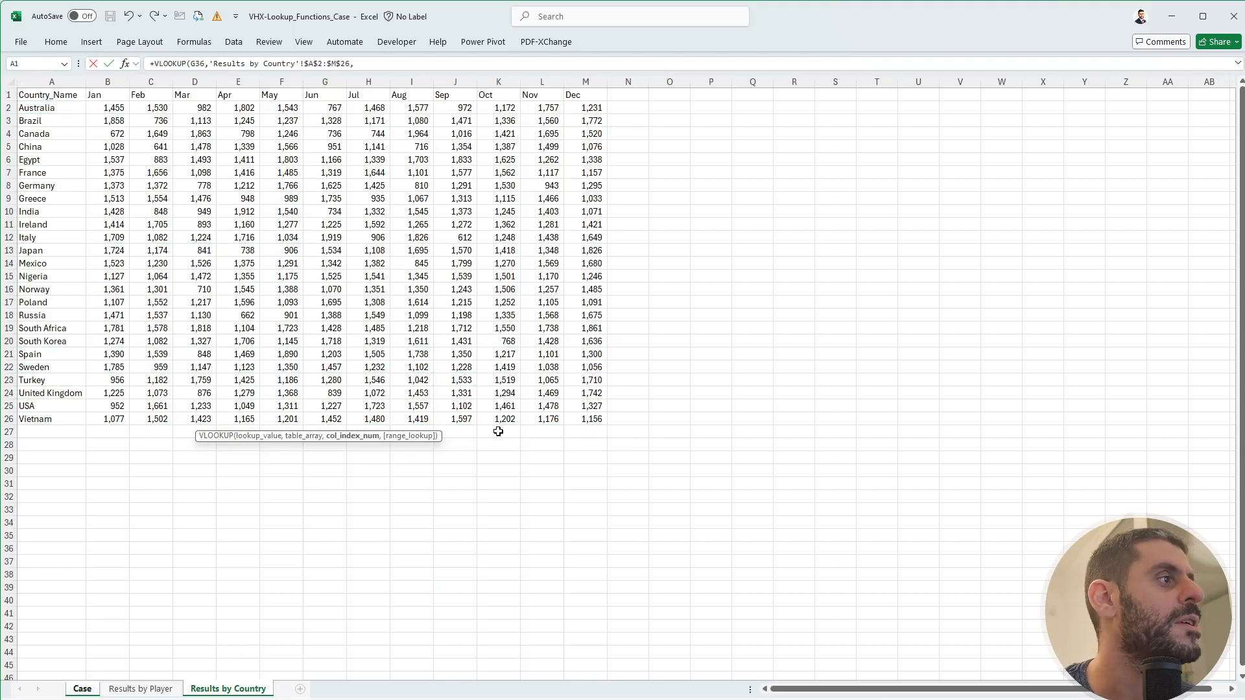
left_click(81, 689)
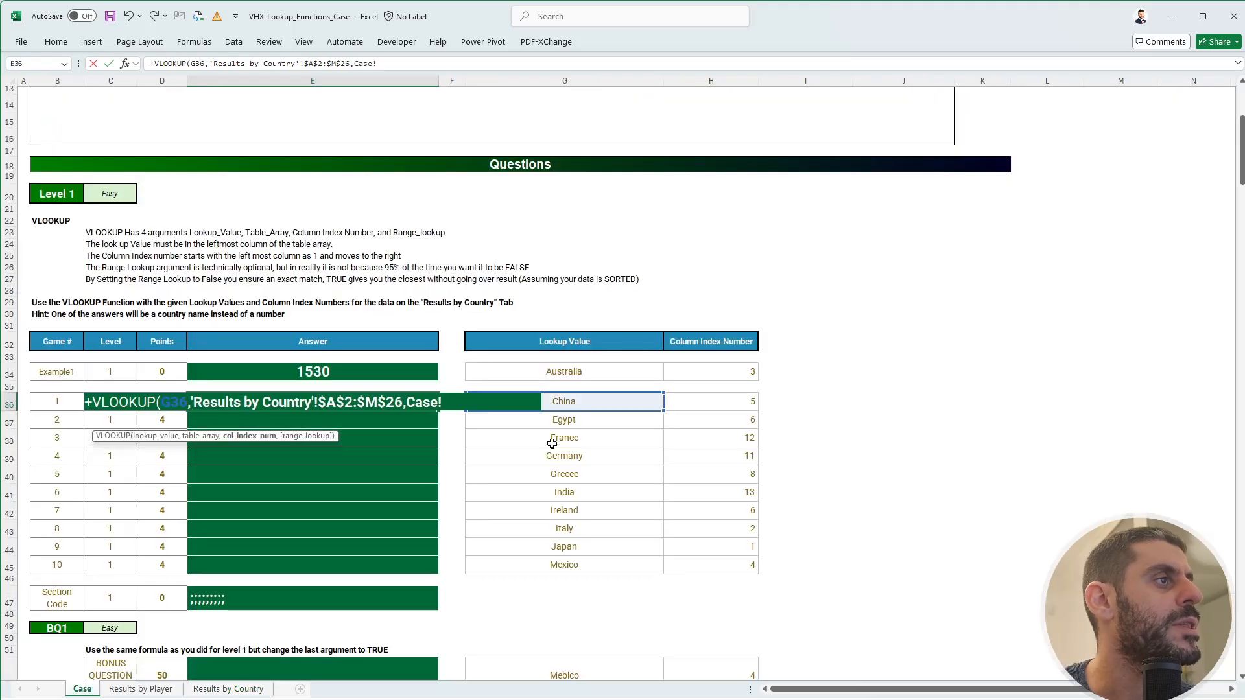
left_click(716, 402)
type(",0")
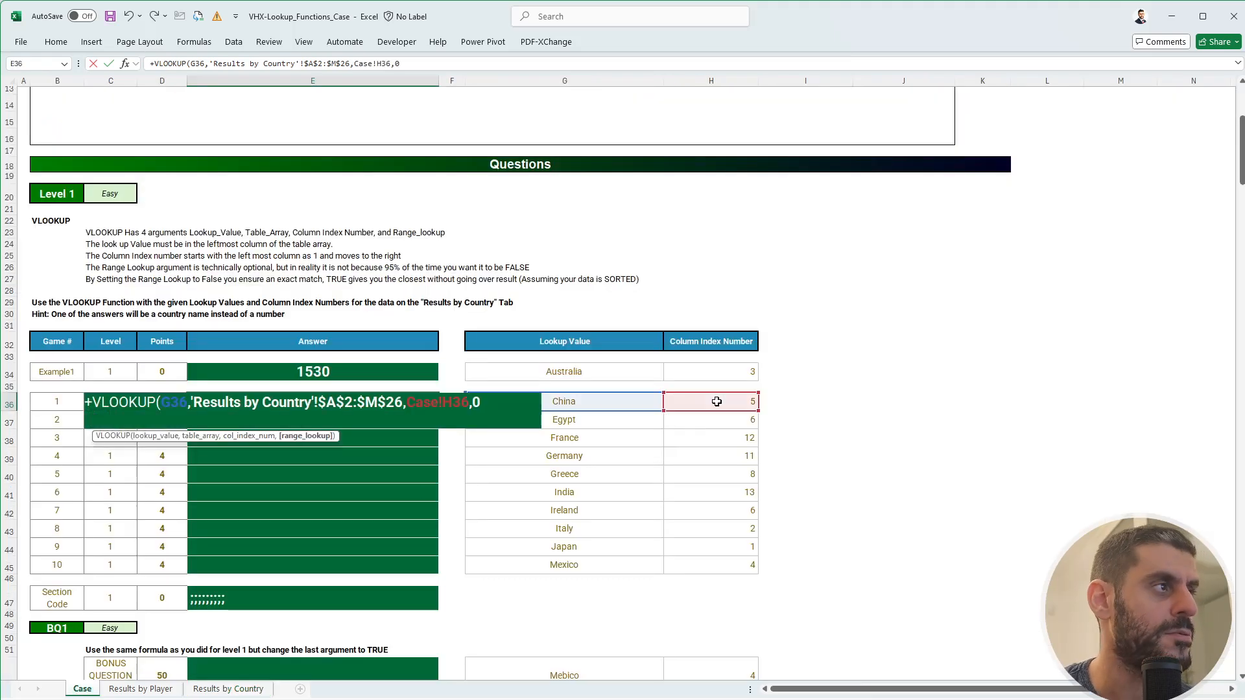
key("Return")
- Copy the E36 lookup through E45, giving 1339 to 1526 with Japan for game 9
key("Up")
key("ctrl+c")
key("Up")
key("Up")
key("Down")
key("Down")
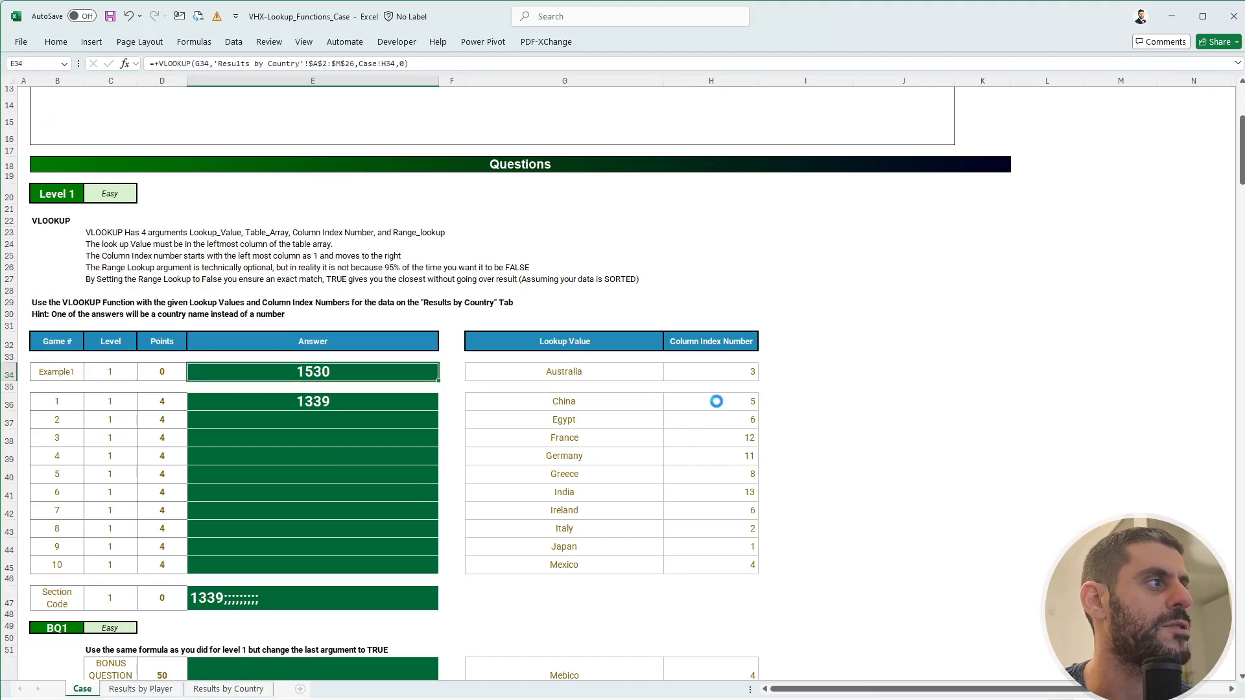
key("shift+Down")
key("shift+Down")
key("shift+Down")
key("shift+Down")
key("shift+Down")
key("shift+Down")
key("shift+Down")
key("shift+Down")
key("shift+Down")
key("ctrl+v")
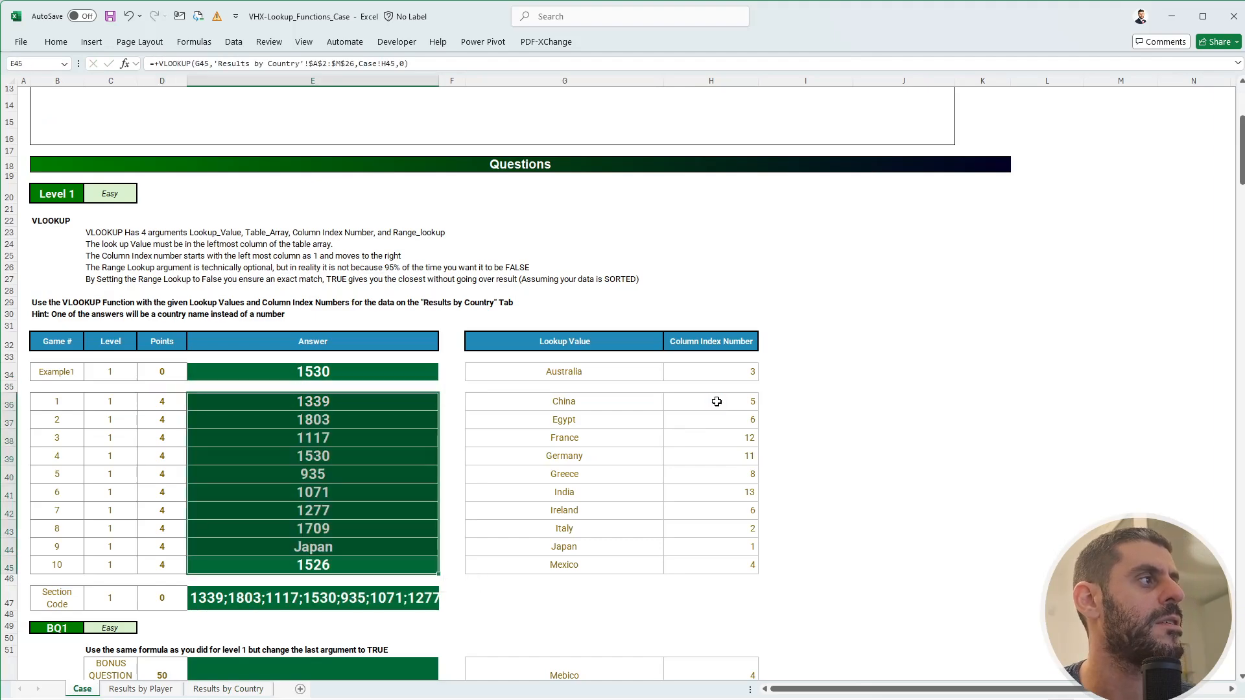
key("Down")
key("Down")
key("Down")
key("Down")
key("Down")
key("Down")
key("Down")
key("Down")
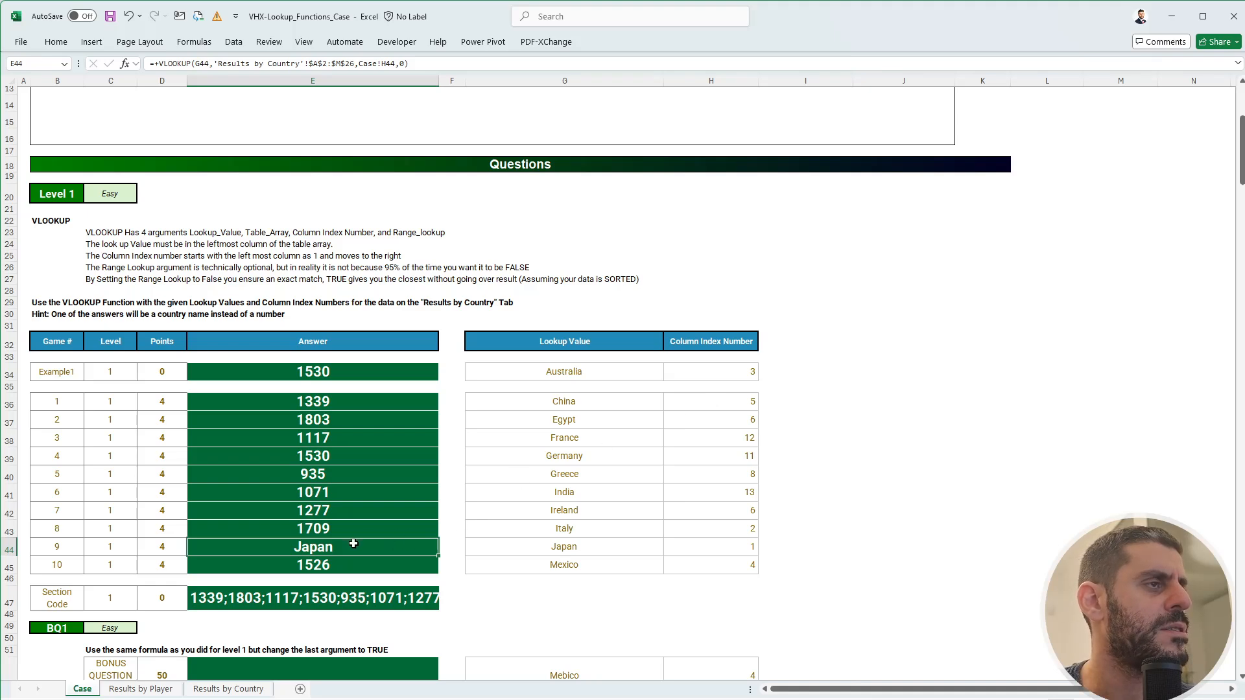
- Review the Results by Player and Results by Country sheets, including the B2 and C2 SUMIFS formulas
left_click(172, 691)
left_click(201, 690)
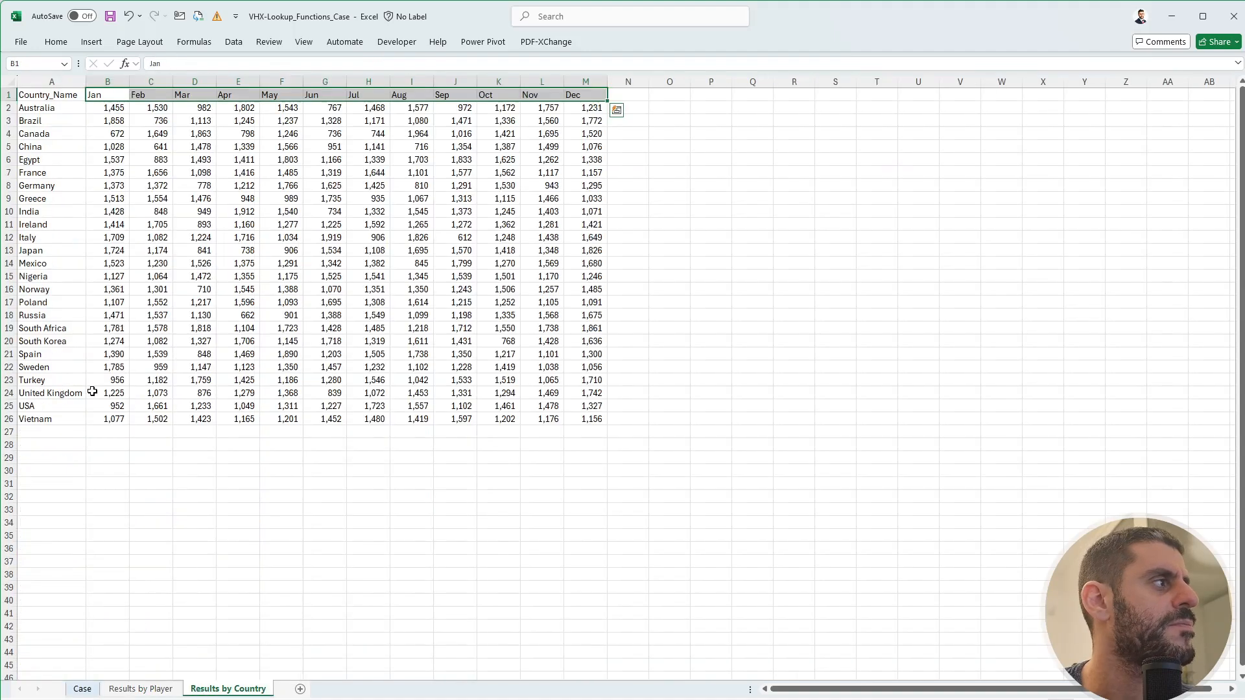
left_click(82, 690)
left_click(207, 690)
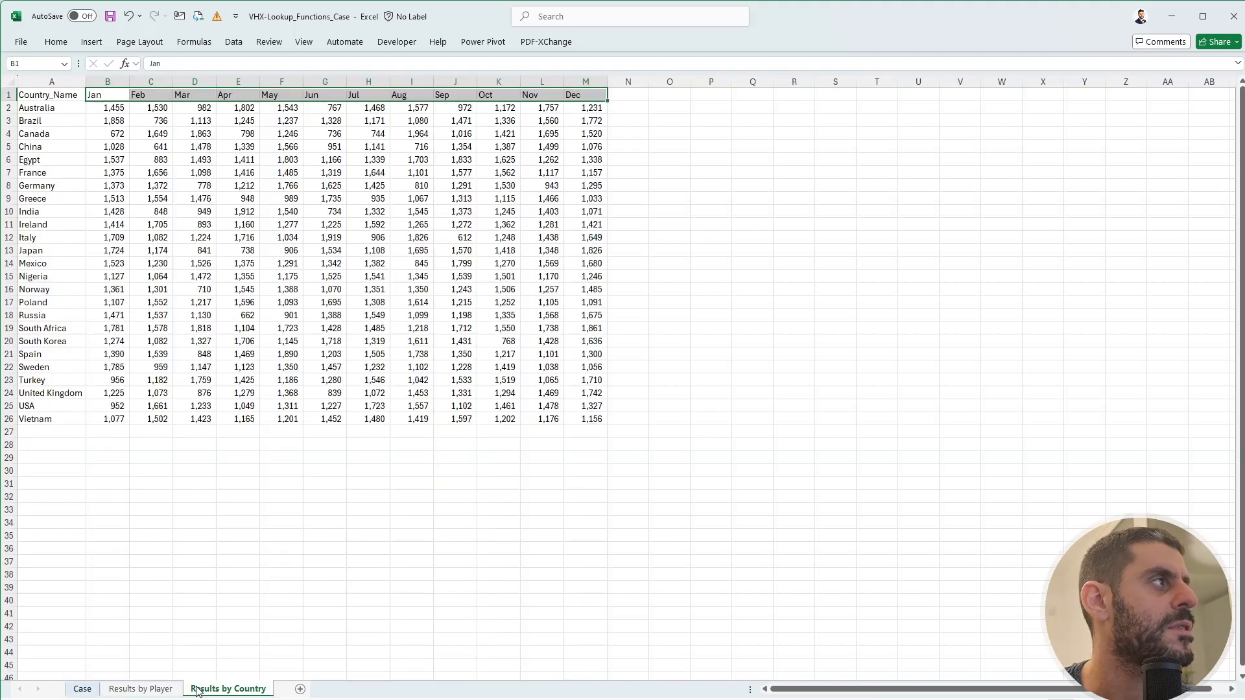
left_click(147, 110)
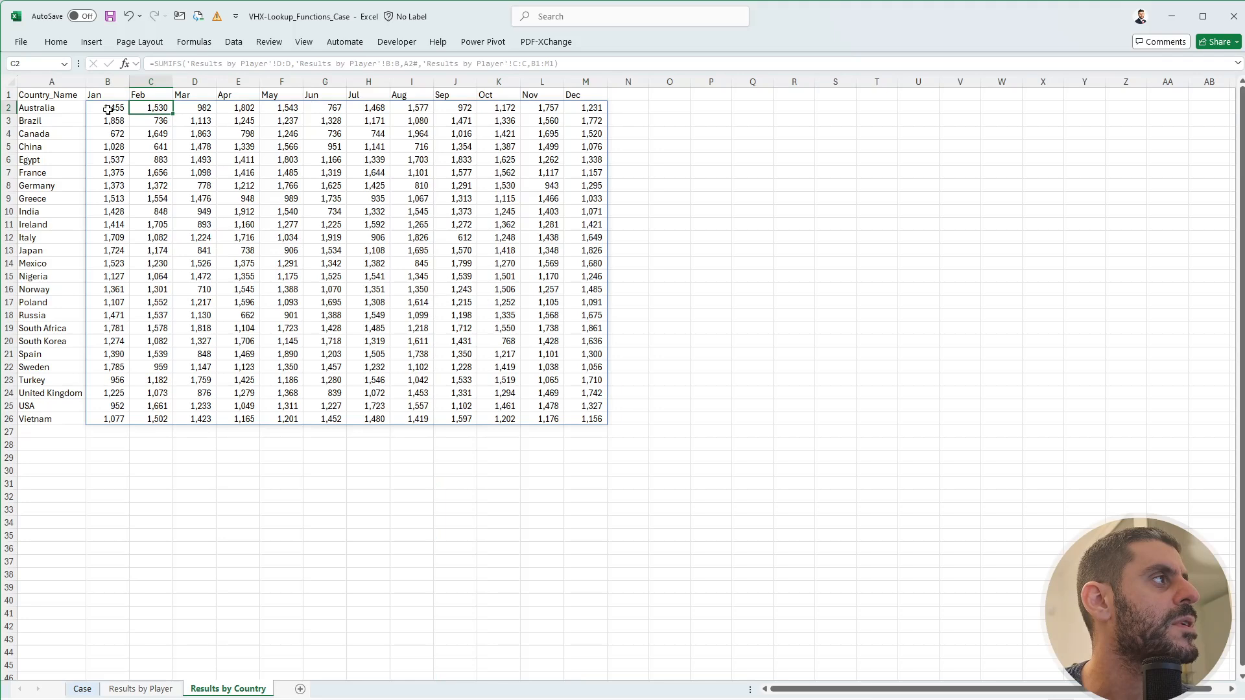
left_click(108, 111)
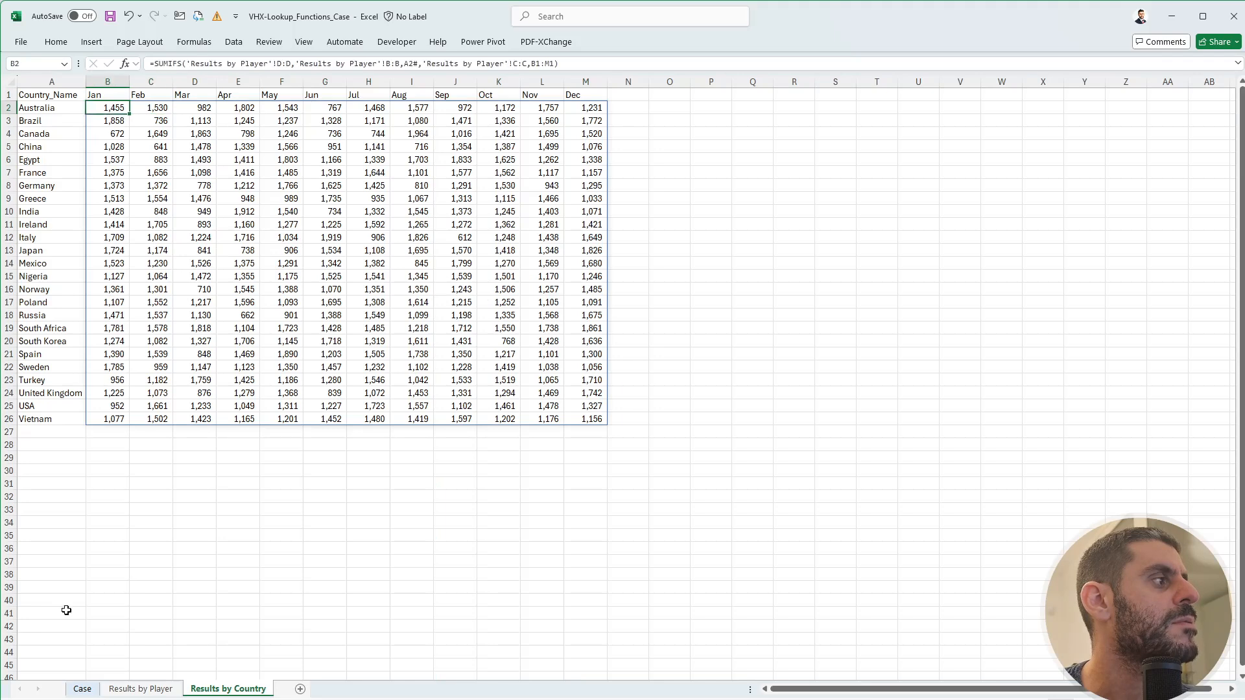
left_click(83, 689)
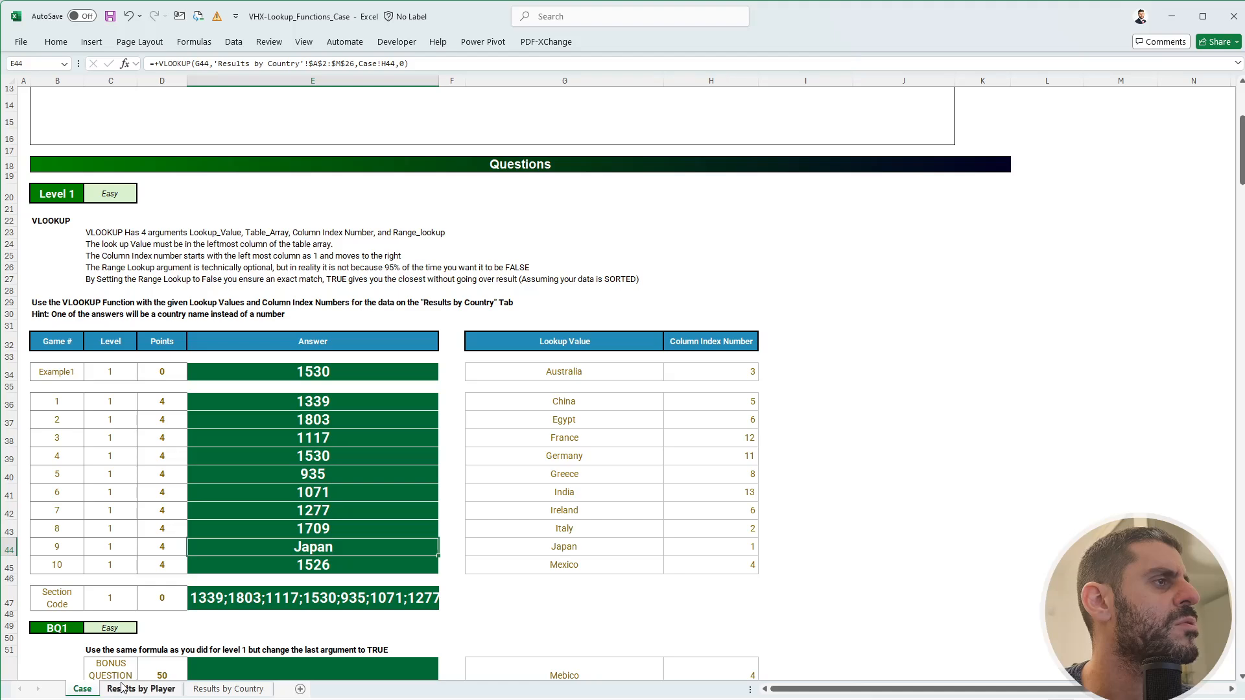
- Recheck the country data, then copy the Level 1 section code from E47
left_click(223, 691)
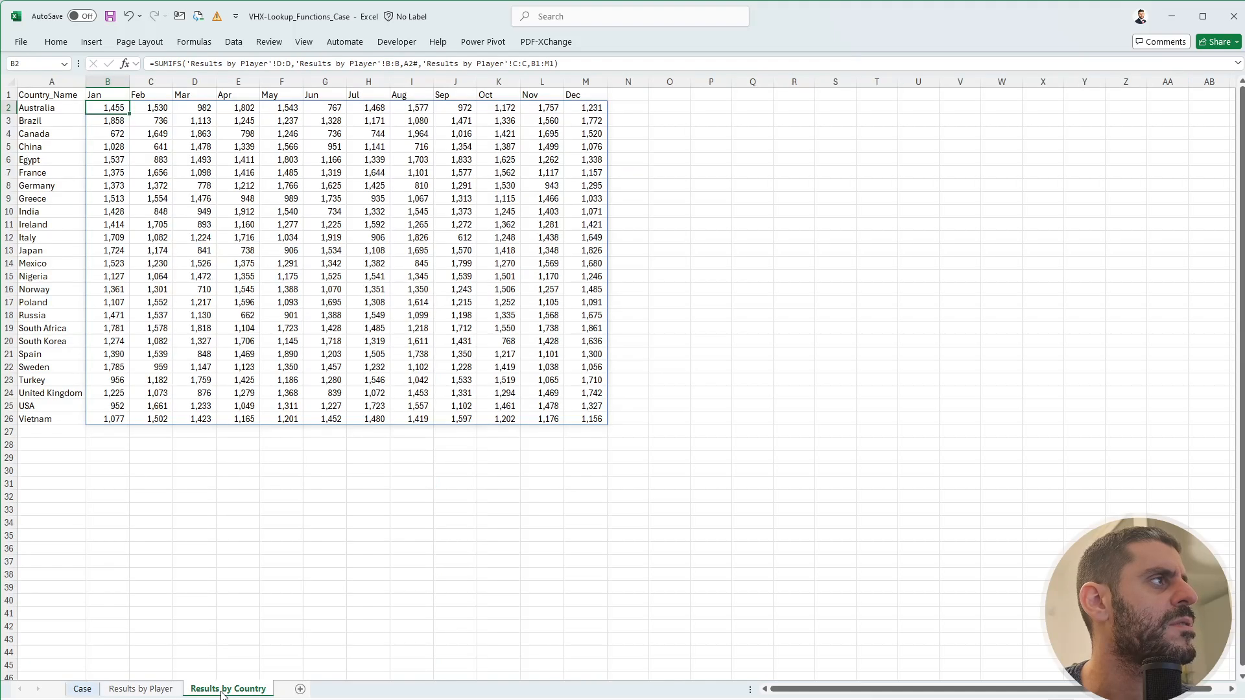
left_click(83, 689)
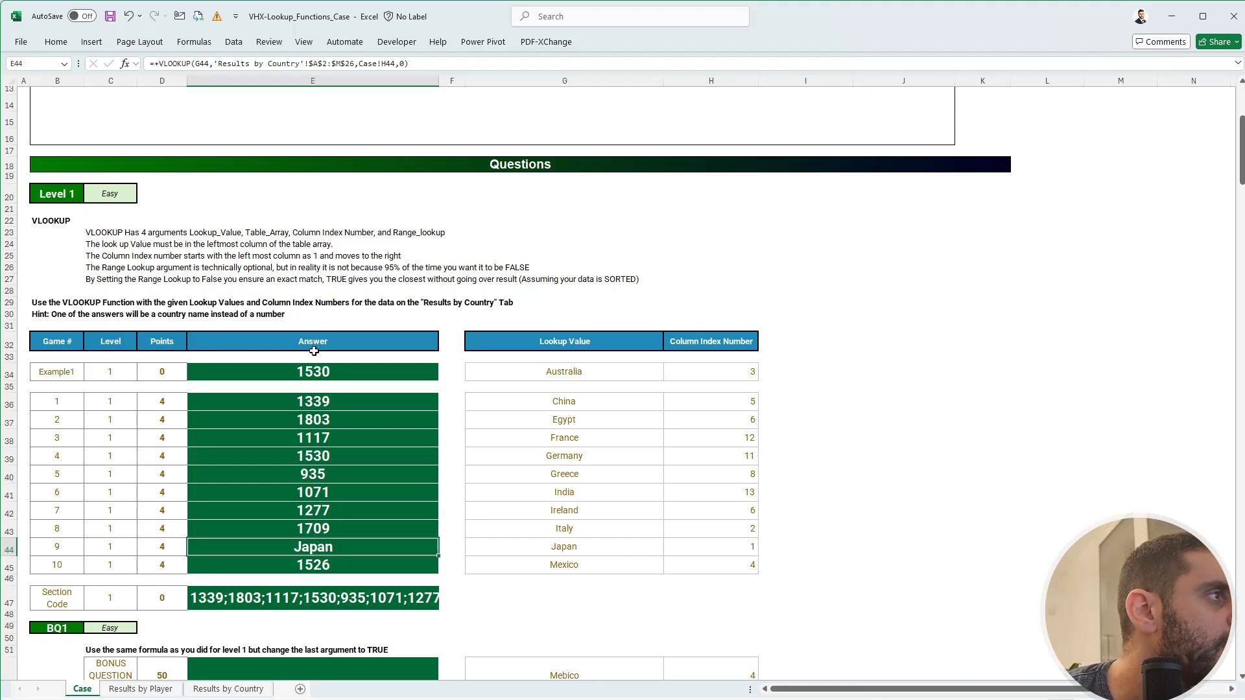
left_click(286, 597)
key("ctrl+c")
- Paste the Level 1 section code into FlexiQuiz's Level 1 field and return to Excel
key("alt+Tab")
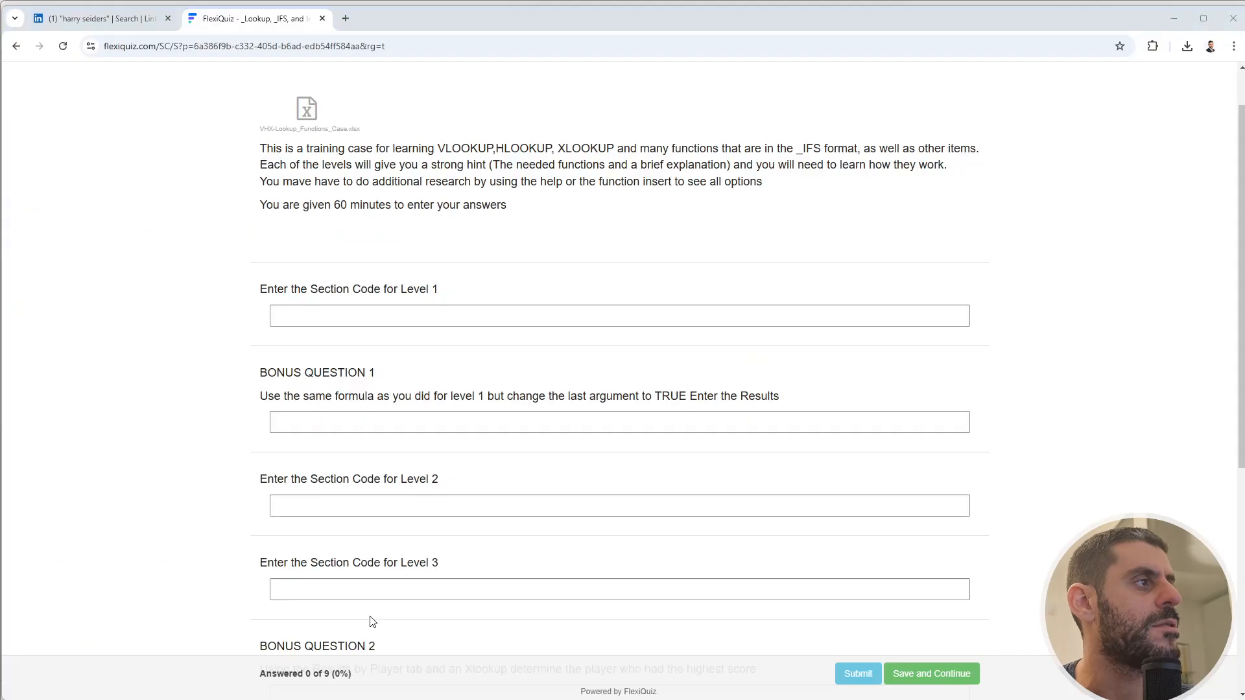
left_click(380, 314)
key("ctrl+v")
left_click(173, 370)
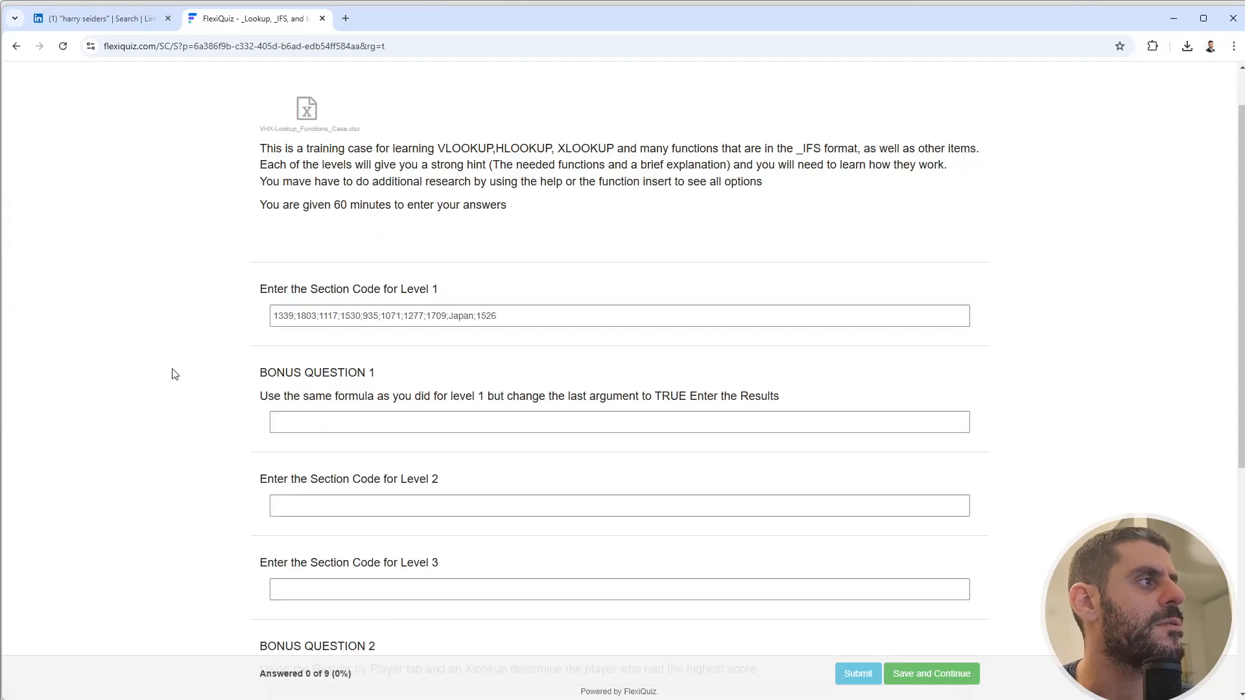
key("alt+Tab")
scroll(293, 522, "down", 3)
left_click(293, 515)
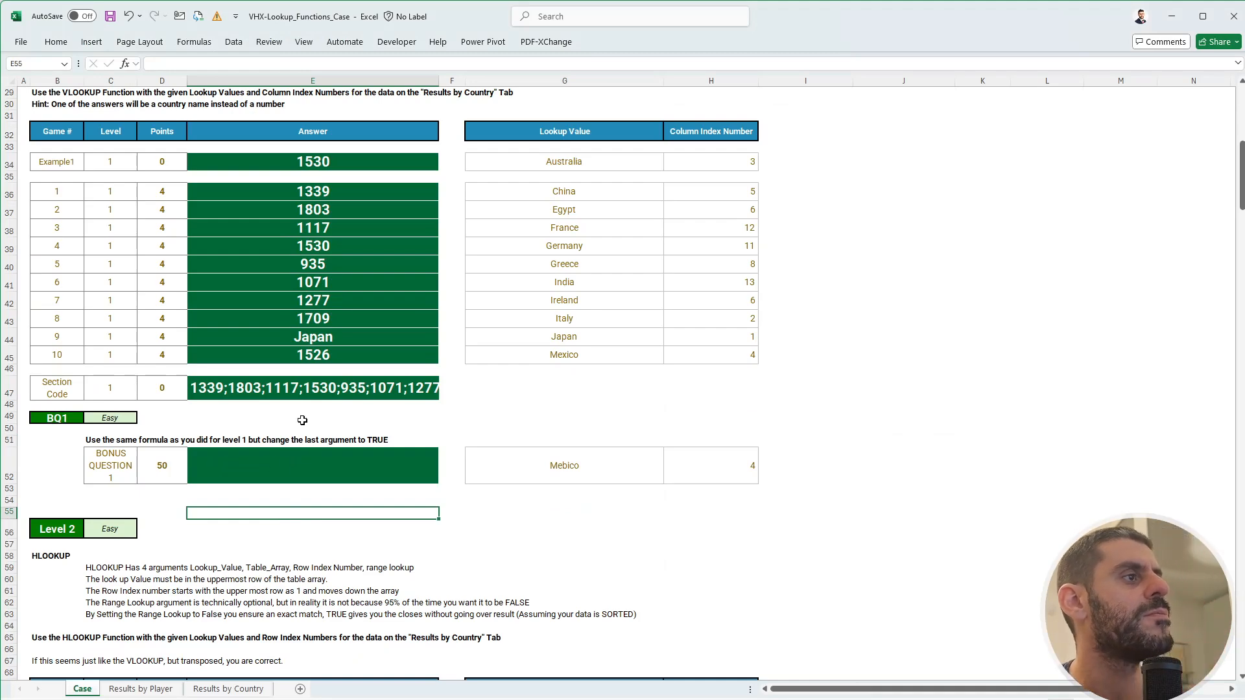
- Copy the E42 lookup into E52 and change its match argument from 0 to 1
left_click(335, 303)
key("ctrl+c")
left_click(328, 500)
left_click(329, 472)
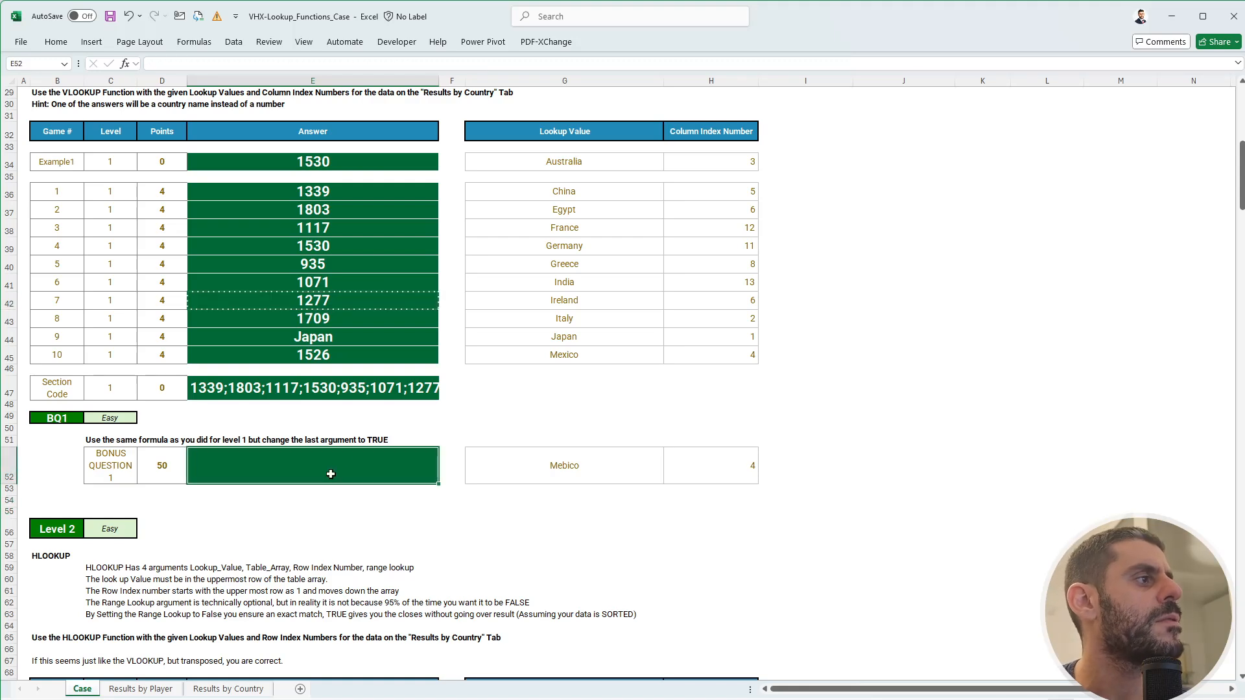
key("ctrl+v")
key("Escape")
double_click(402, 62)
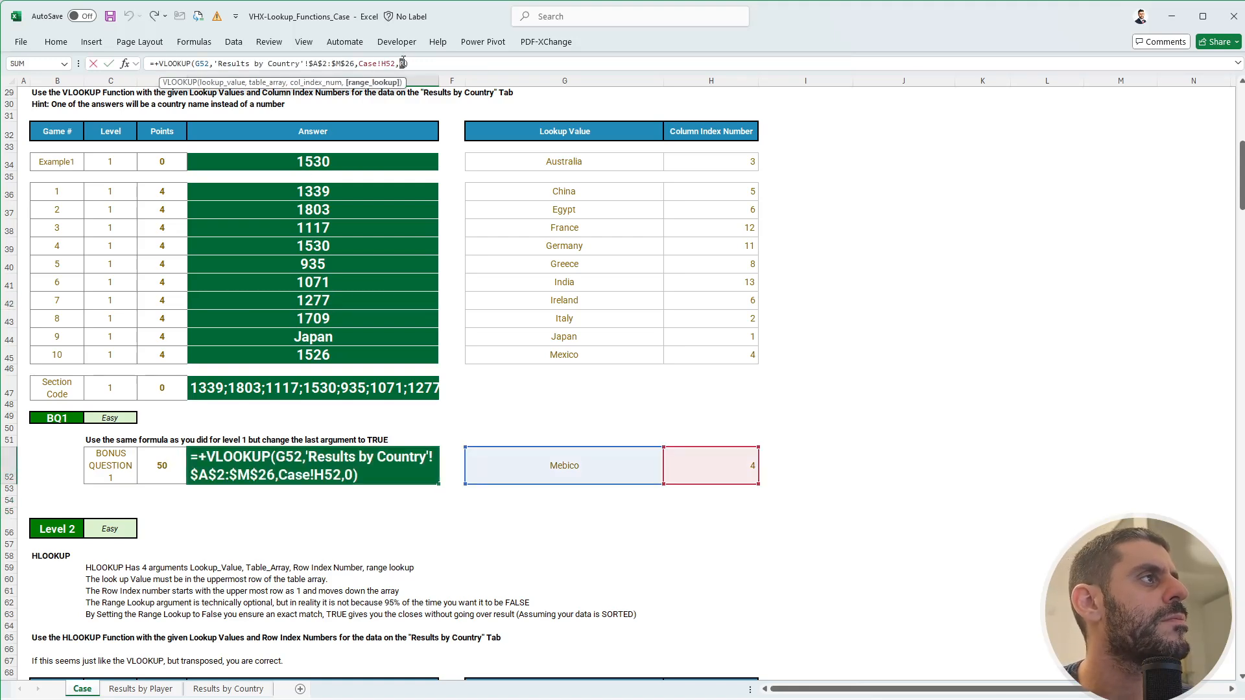
type("1")
key("Return")
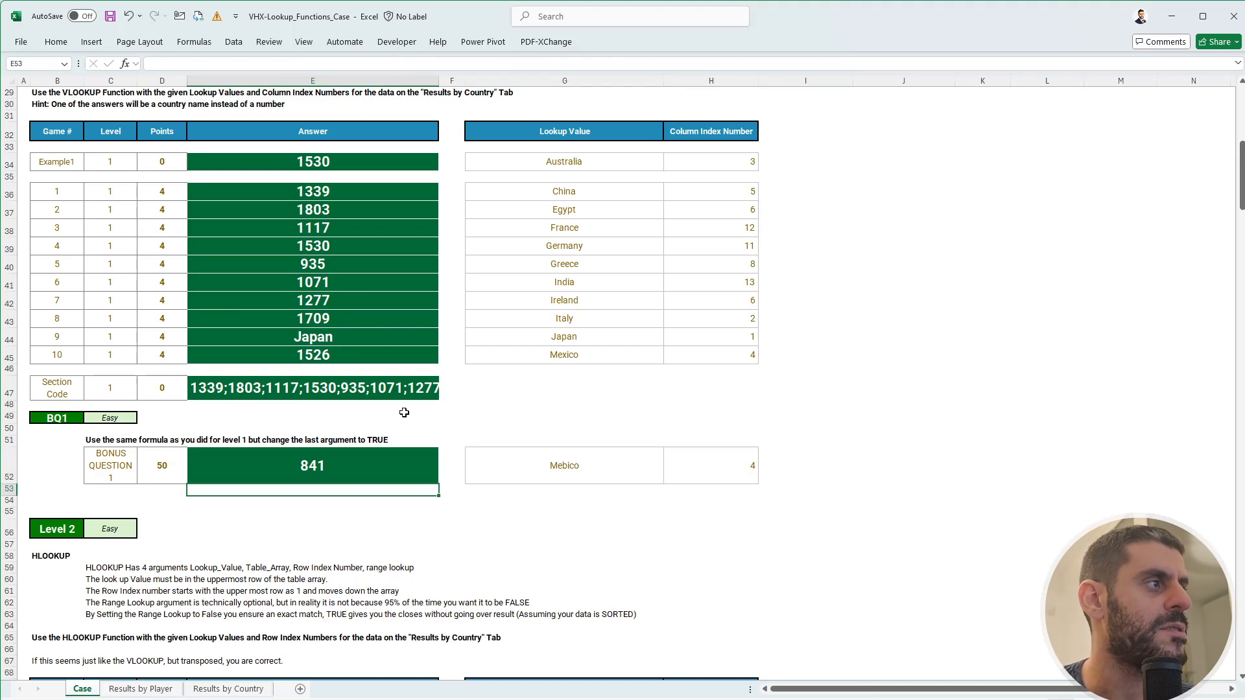
- Verify the Mebico result 841 and paste it into FlexiQuiz's Bonus Question 1 field
left_click(351, 458)
left_click(569, 466)
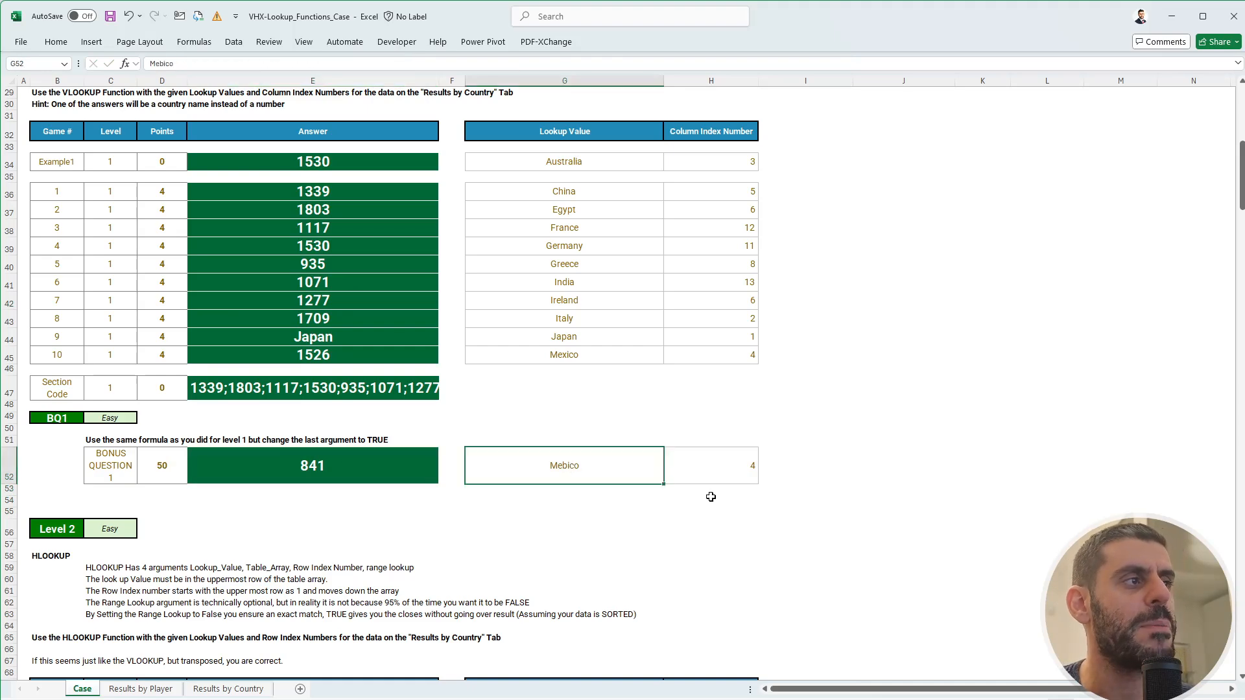
left_click(309, 483)
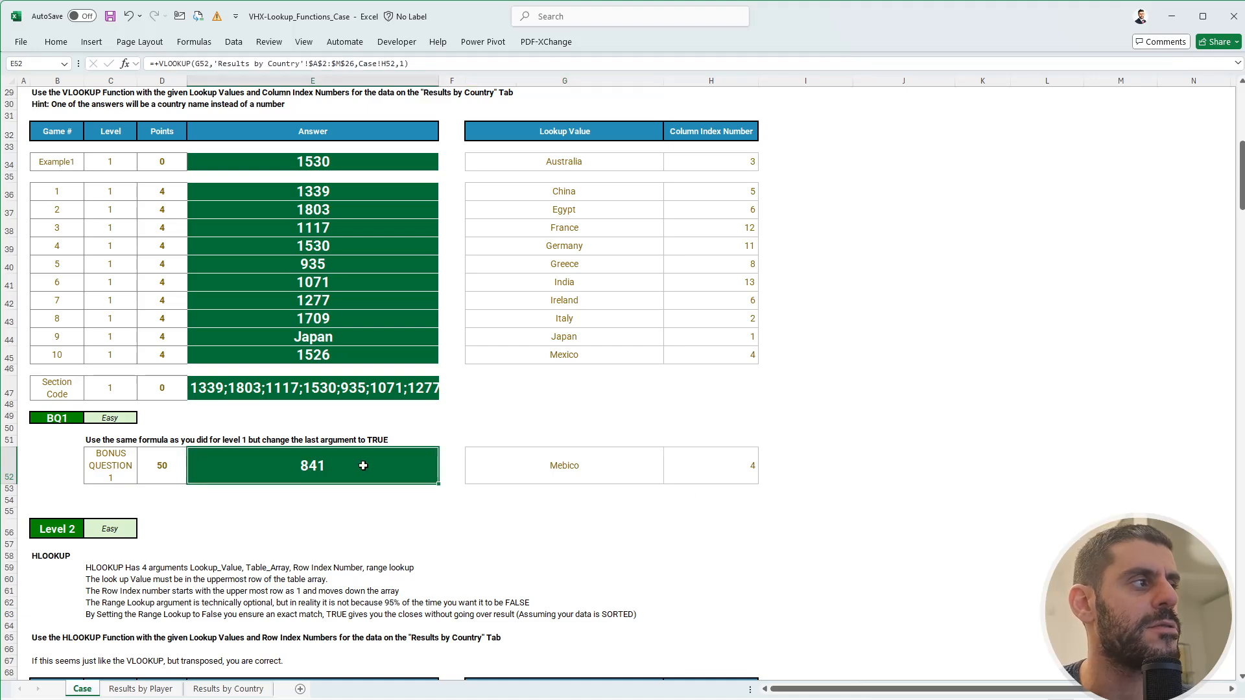
key("ctrl+c")
key("alt+Tab")
left_click(346, 418)
key("ctrl+v")
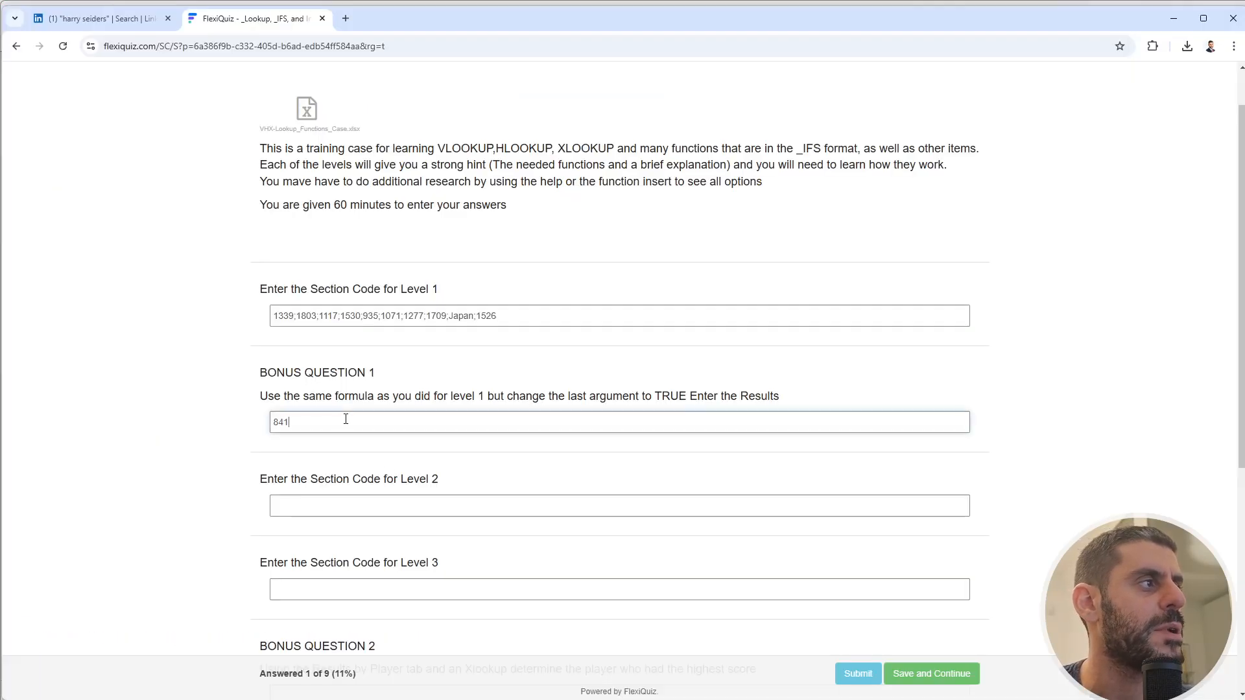
key("alt+Tab")
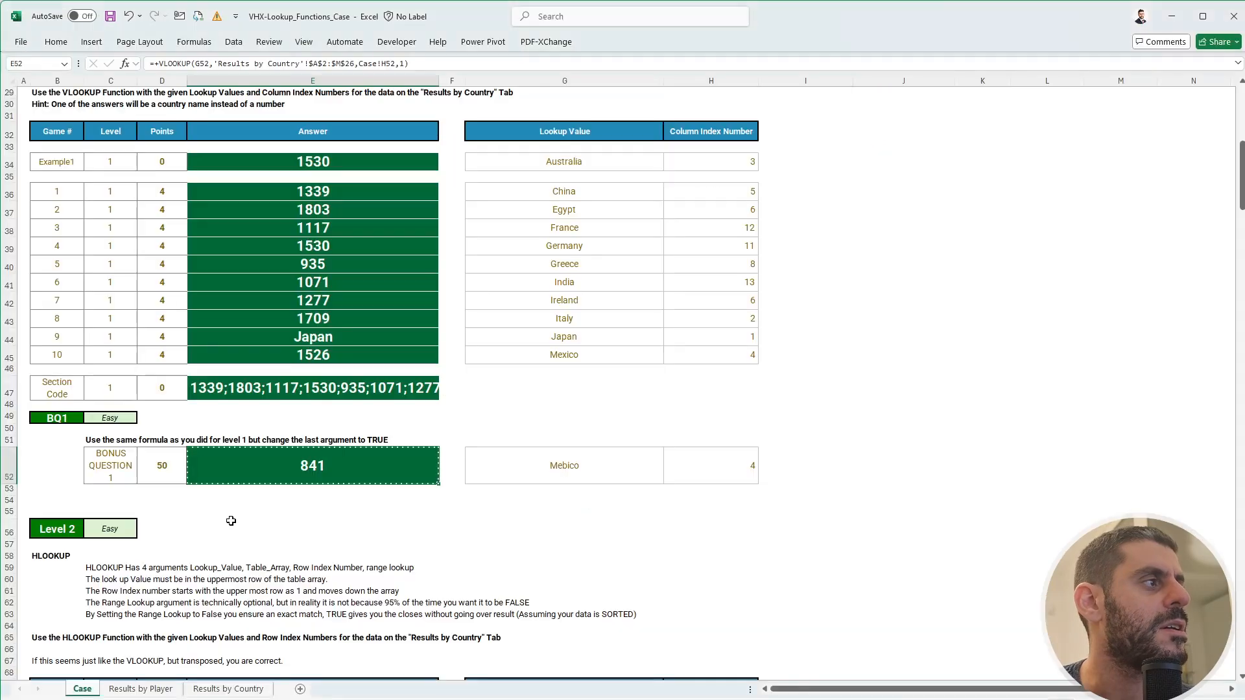
scroll(232, 522, "down", 2)
left_click(317, 468)
scroll(317, 468, "down", 2)
scroll(317, 468, "down", 2)
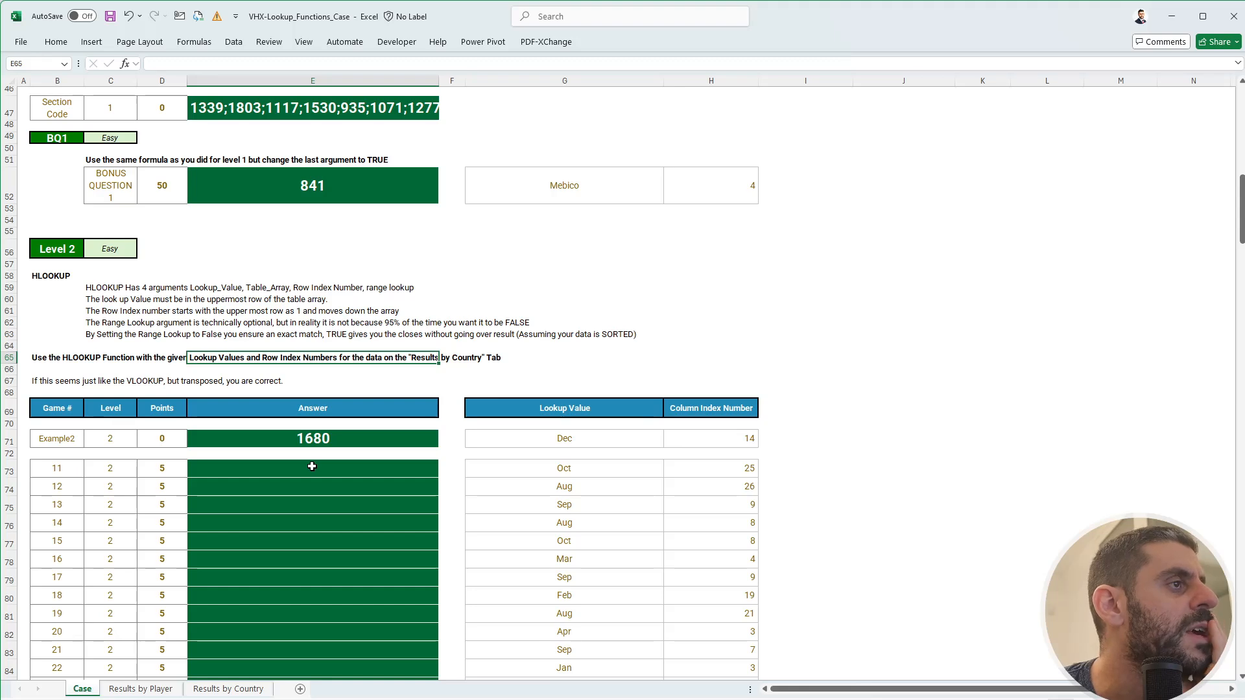
left_click(312, 466)
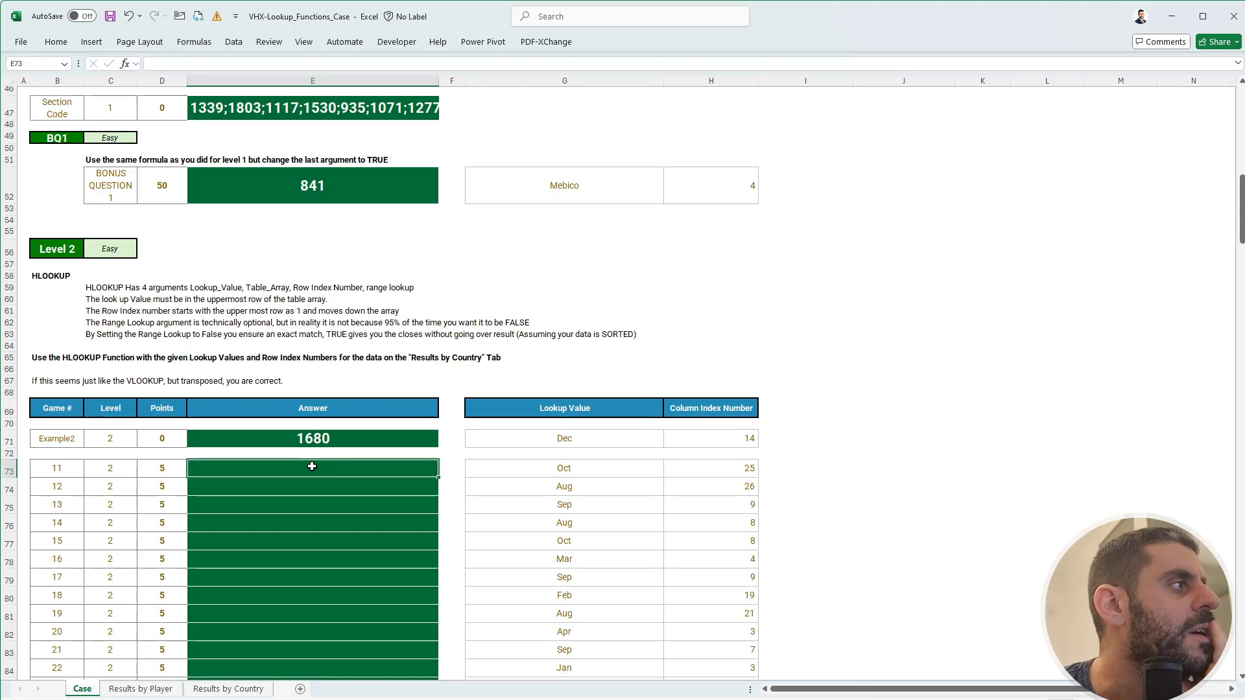
type("+hl")
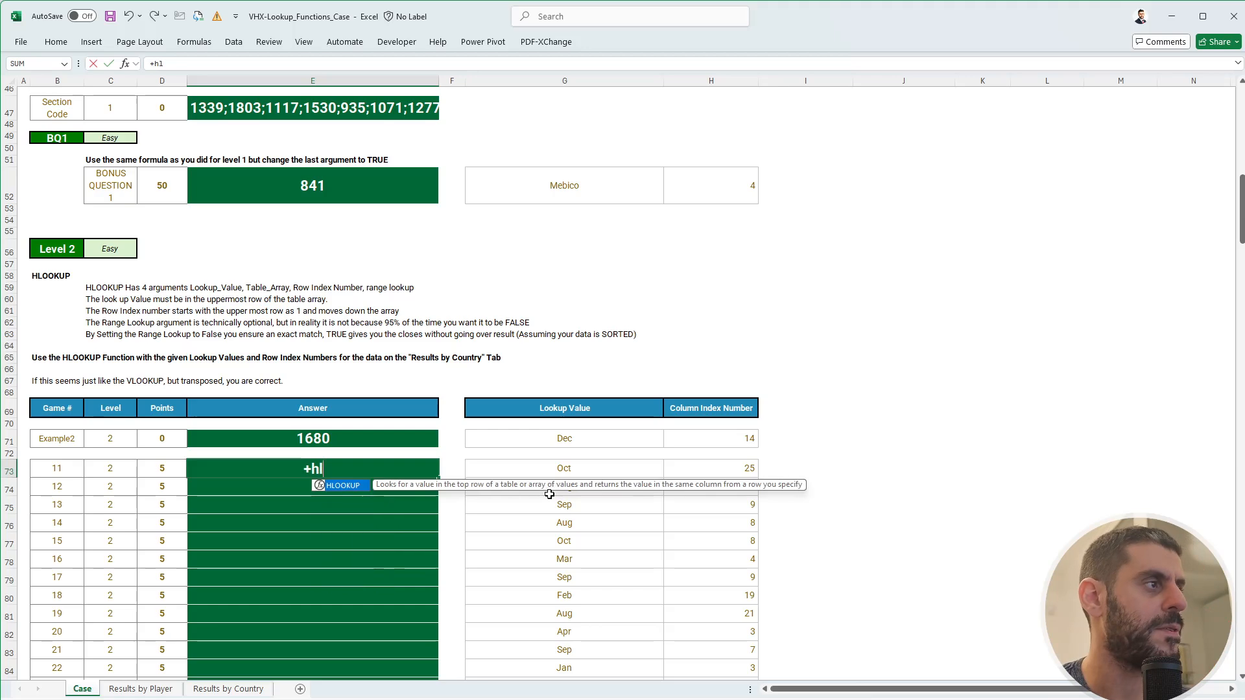
key("Tab")
left_click(571, 465)
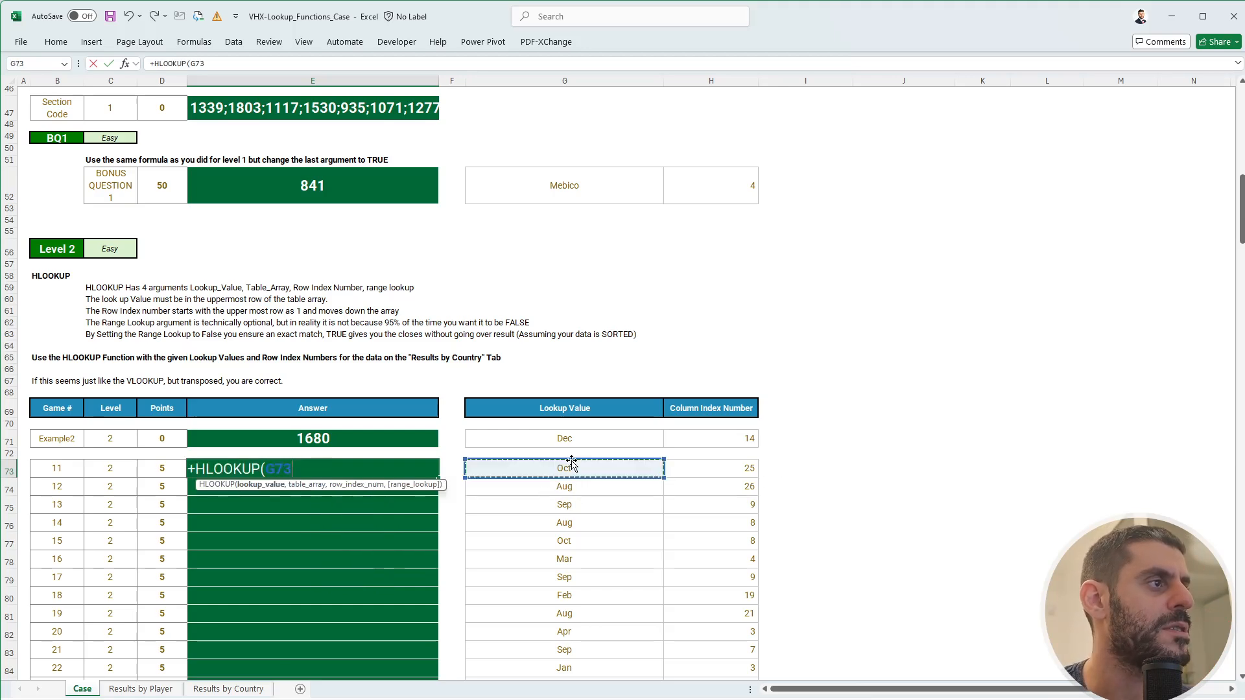
type(",")
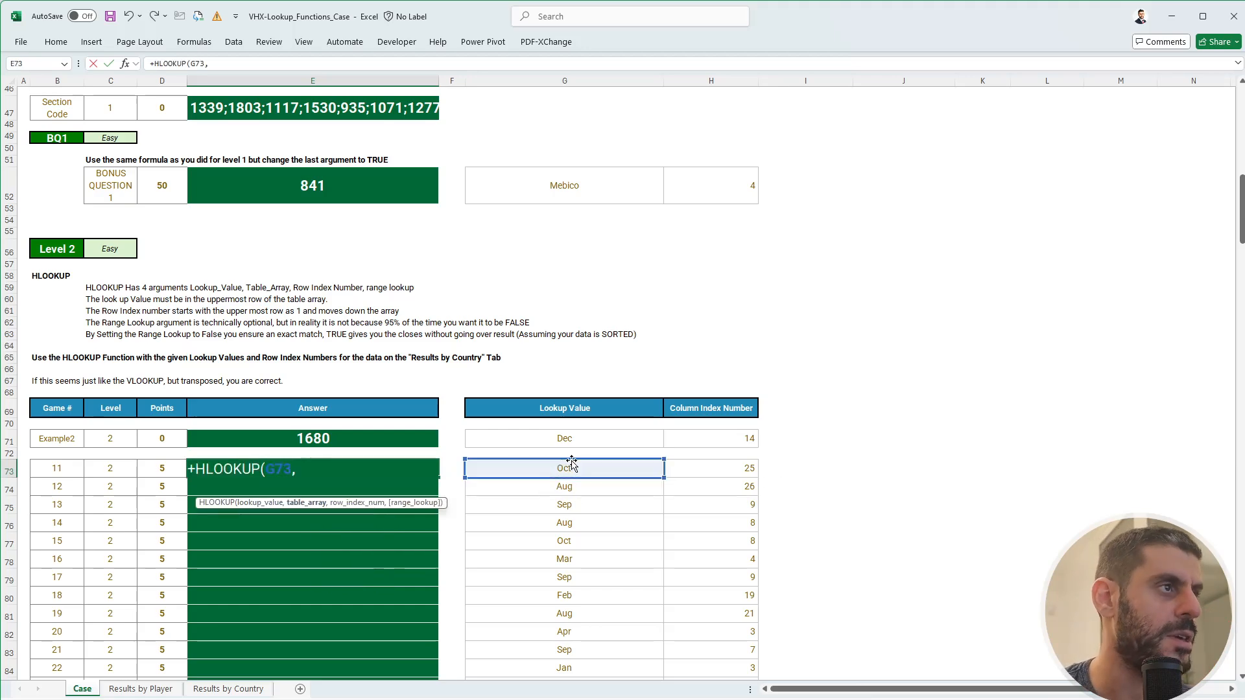
left_click(228, 688)
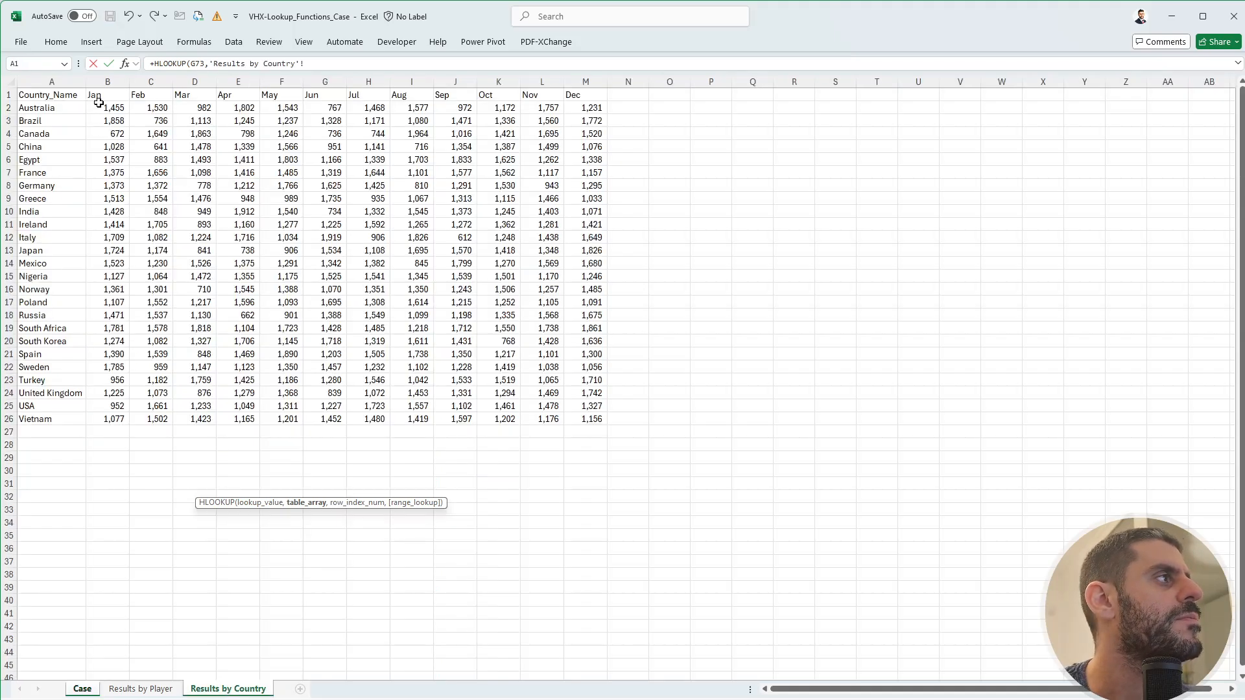
key("Escape")
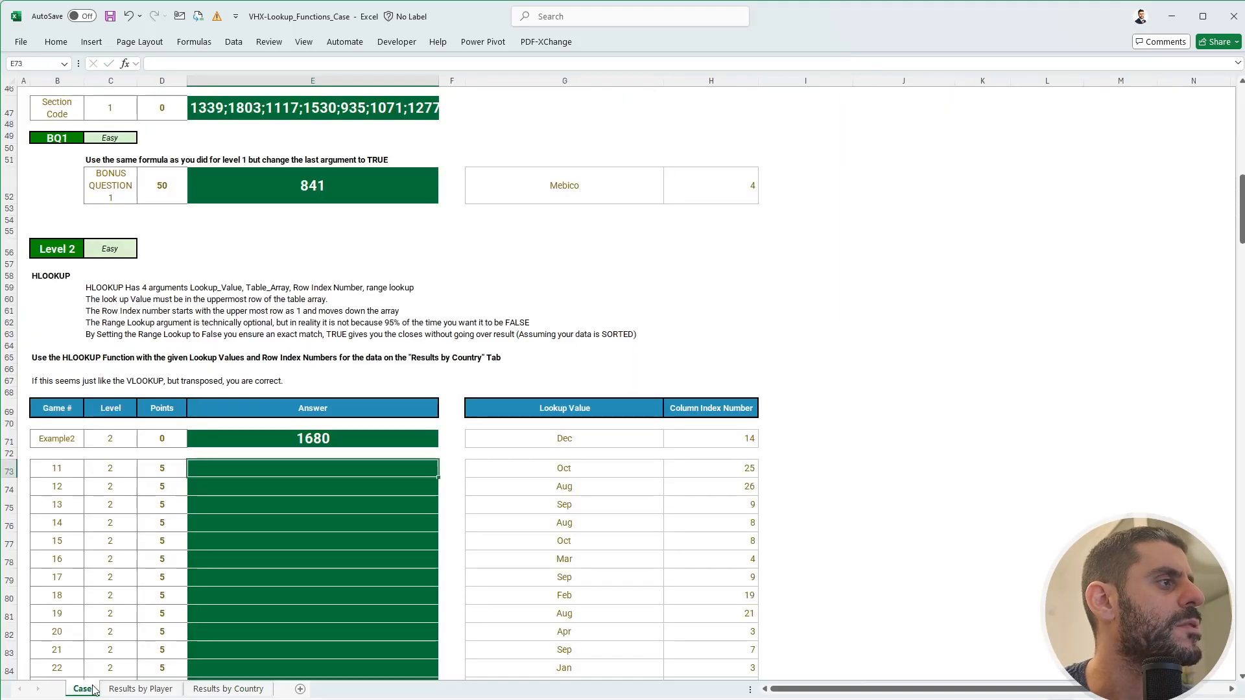
left_click(196, 689)
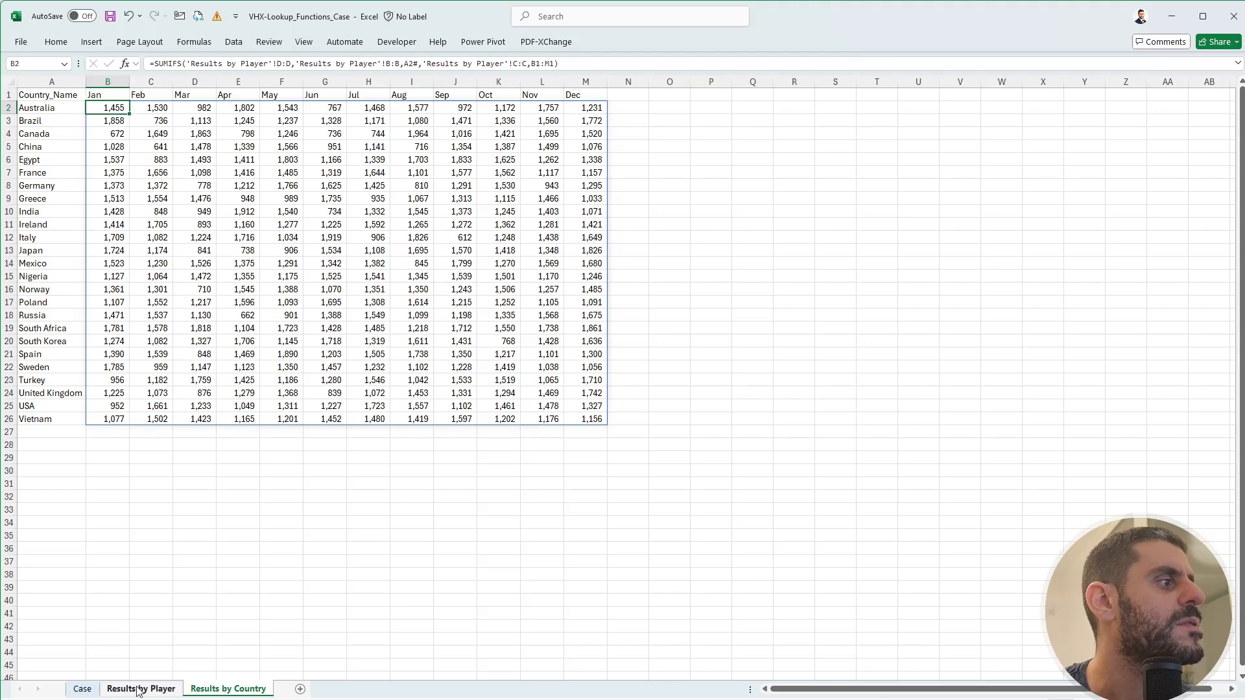
left_click(83, 690)
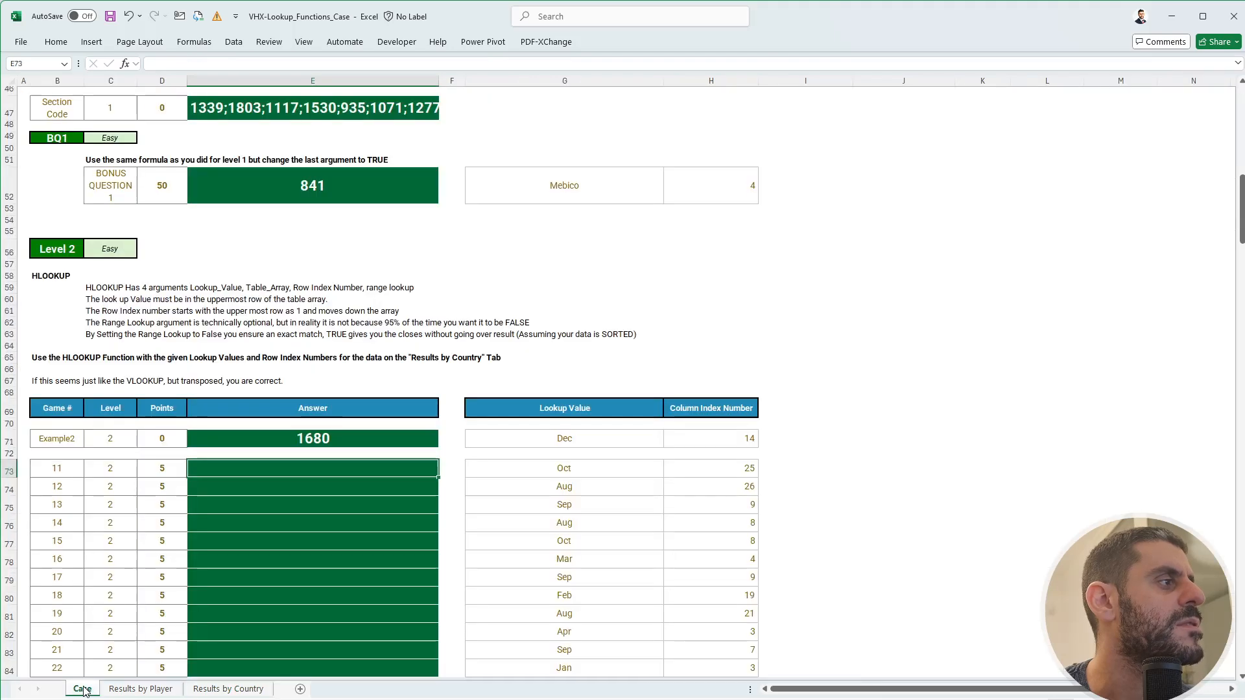
left_click(234, 690)
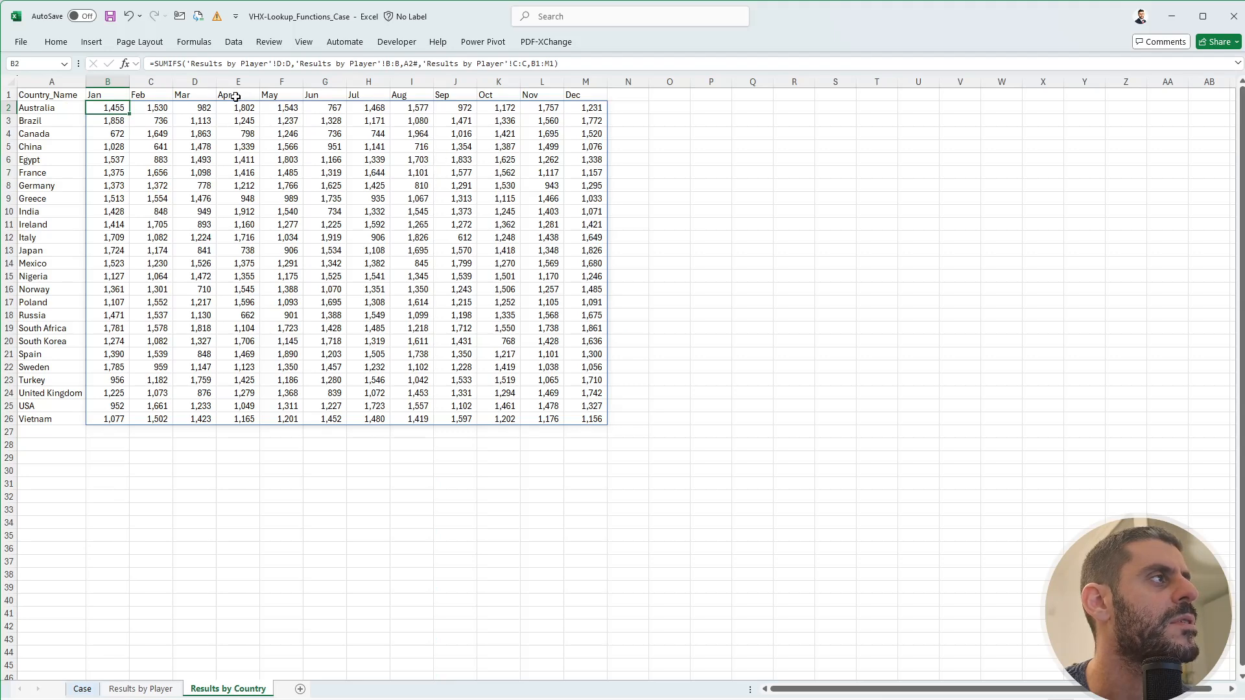
left_click_drag(235, 97, 588, 94)
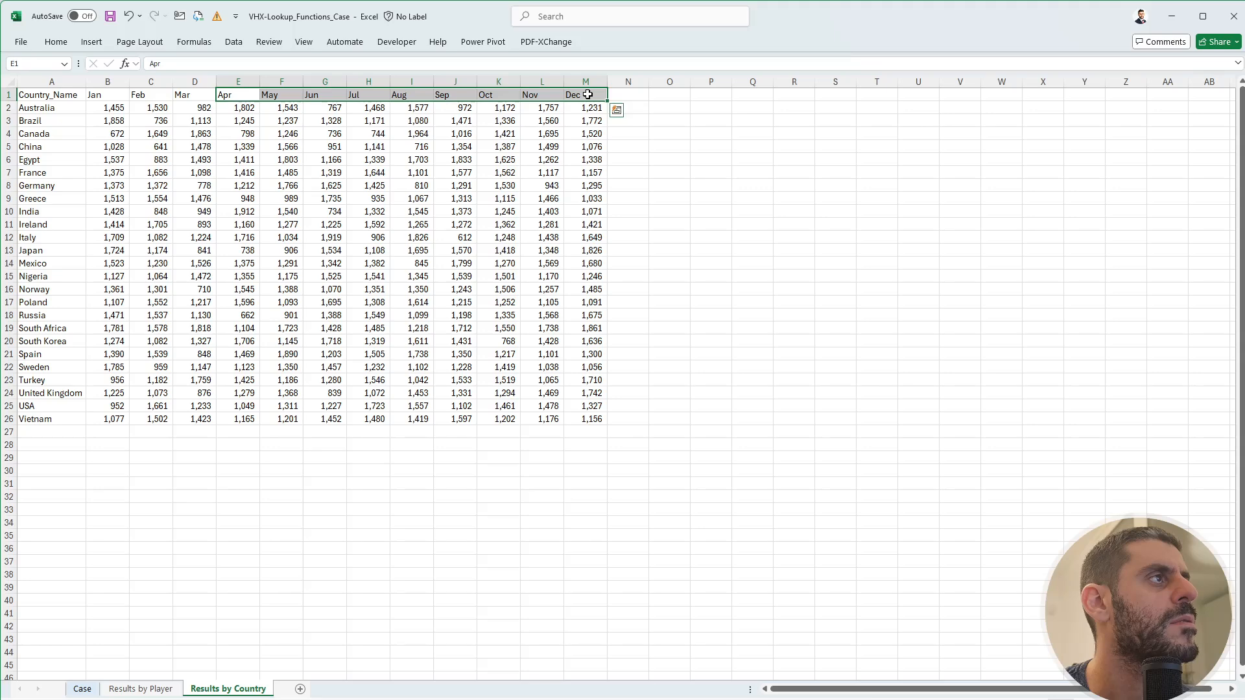
left_click(588, 94)
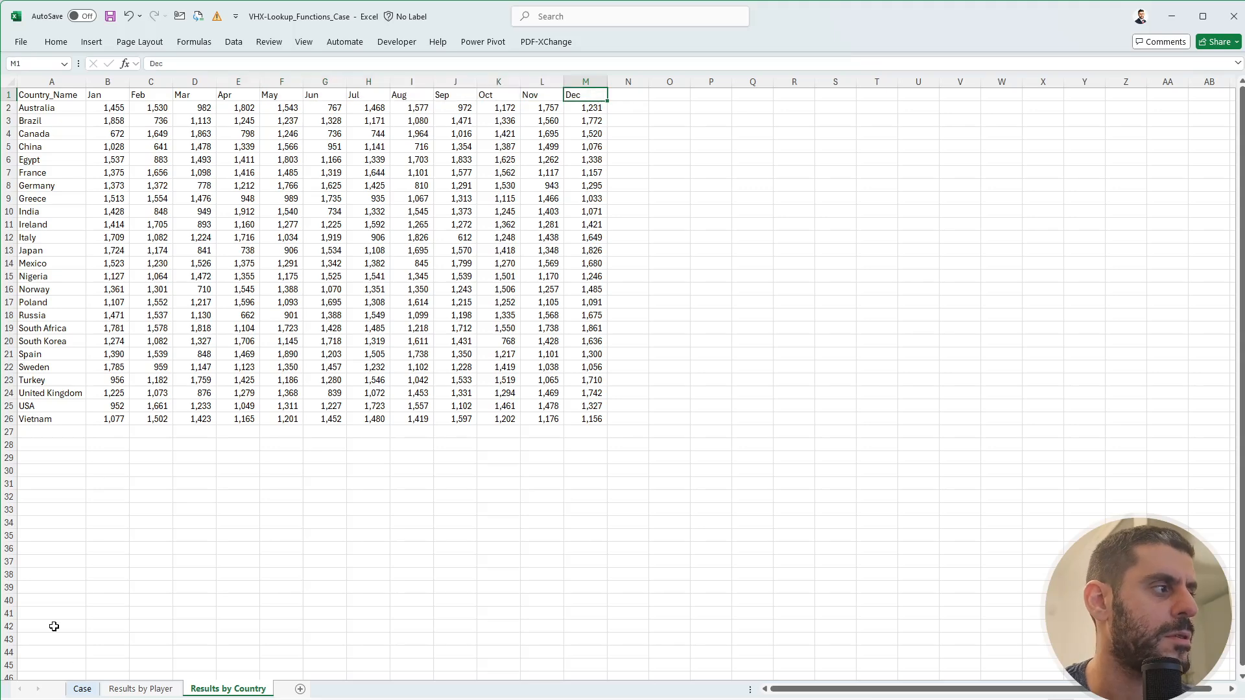
left_click(81, 689)
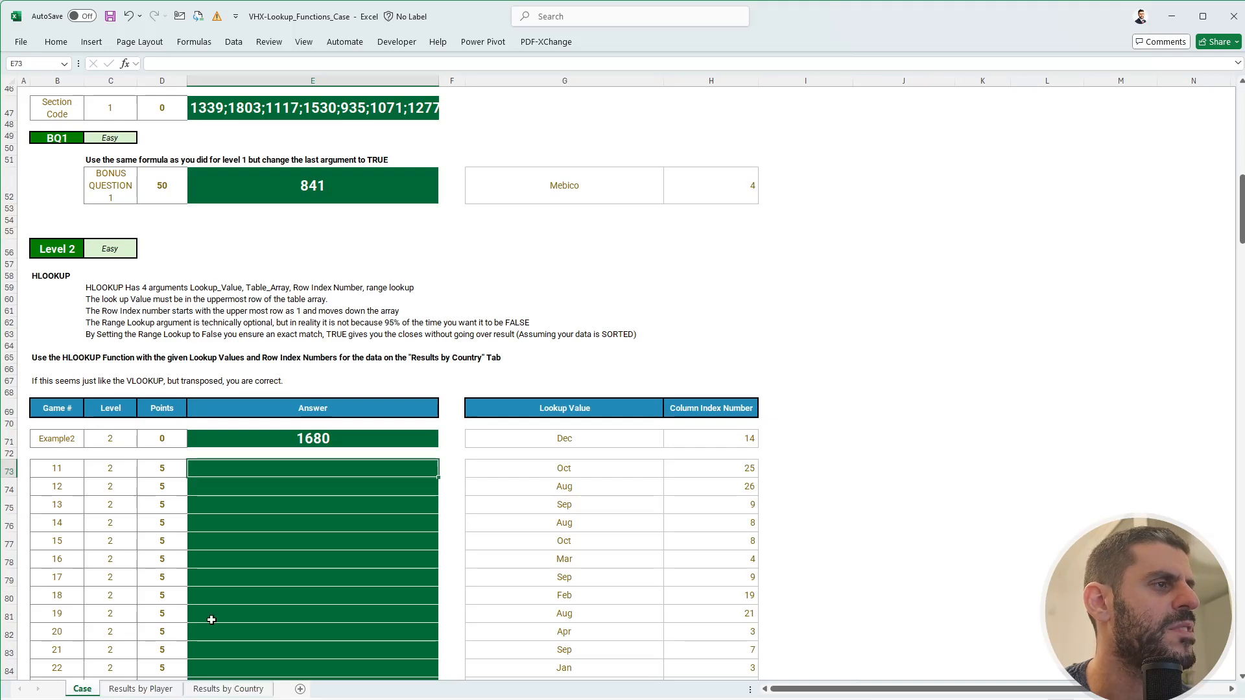
scroll(208, 642, "up", 5)
scroll(223, 601, "down", 8)
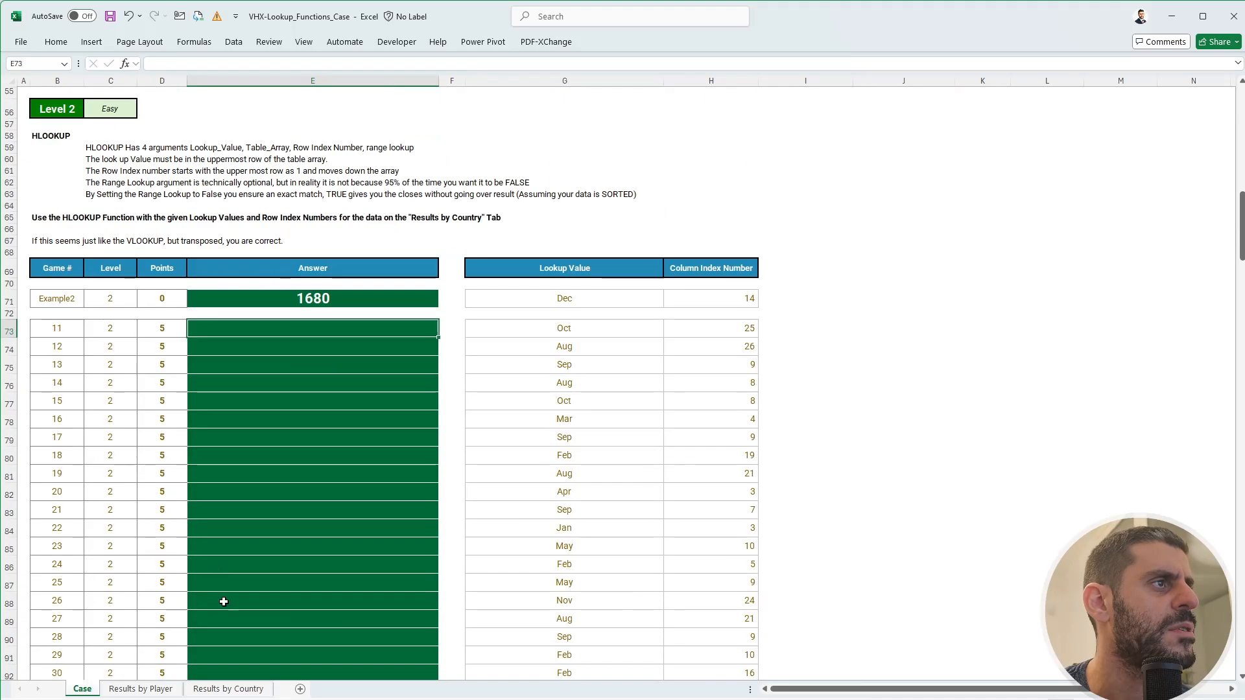
left_click(230, 689)
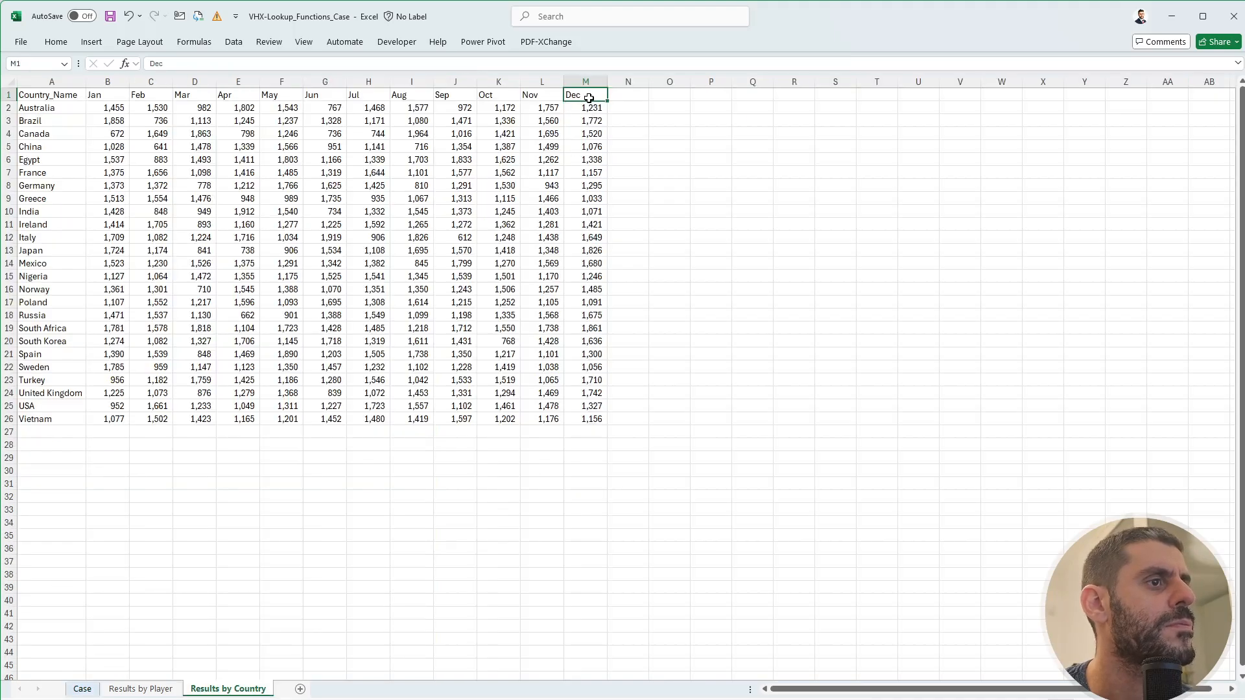
left_click_drag(590, 98, 587, 275)
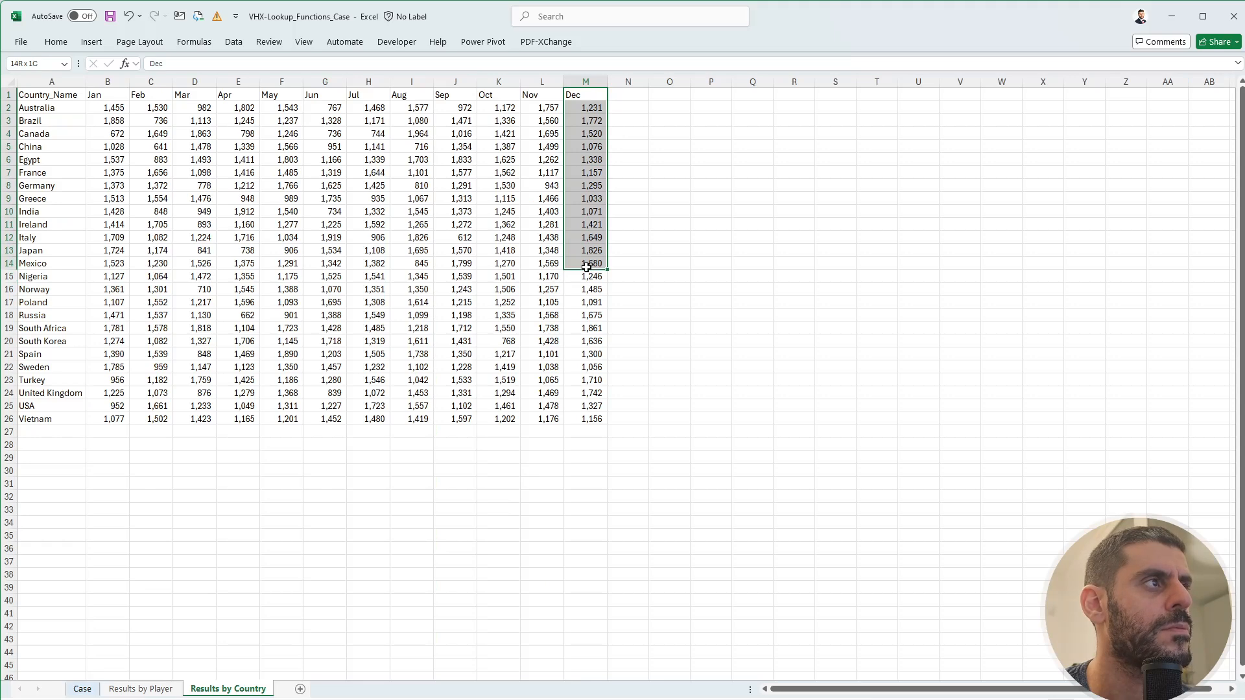
left_click(586, 263)
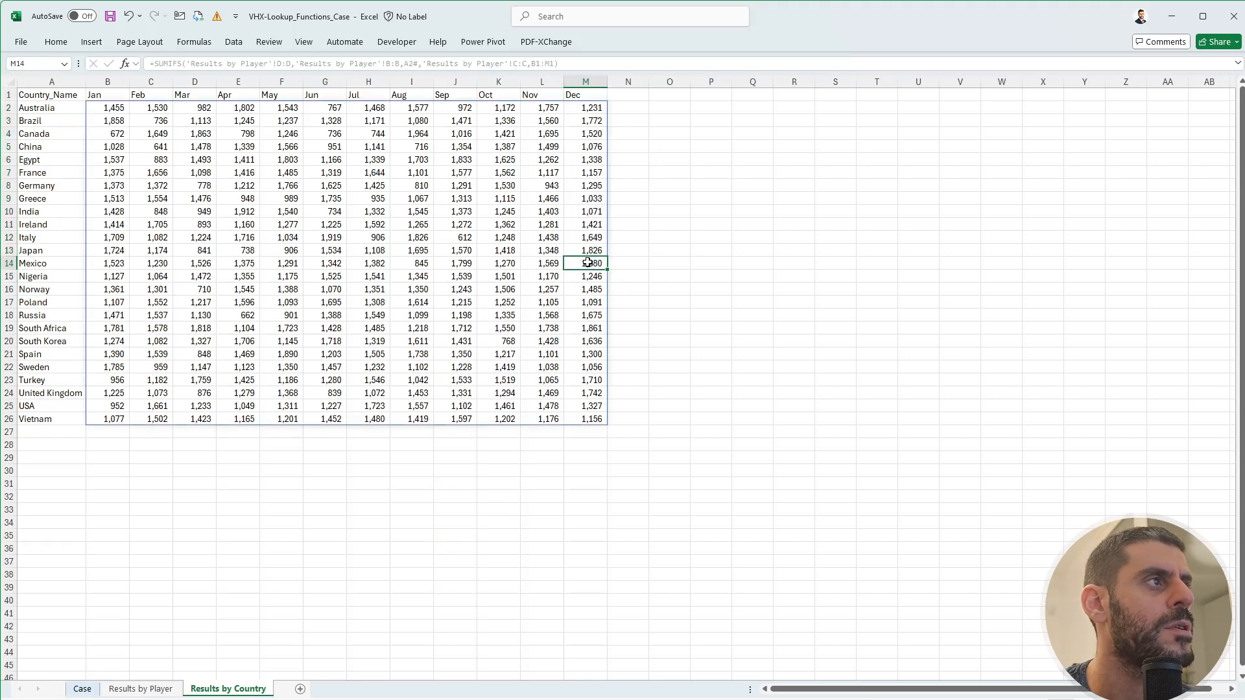
left_click(83, 689)
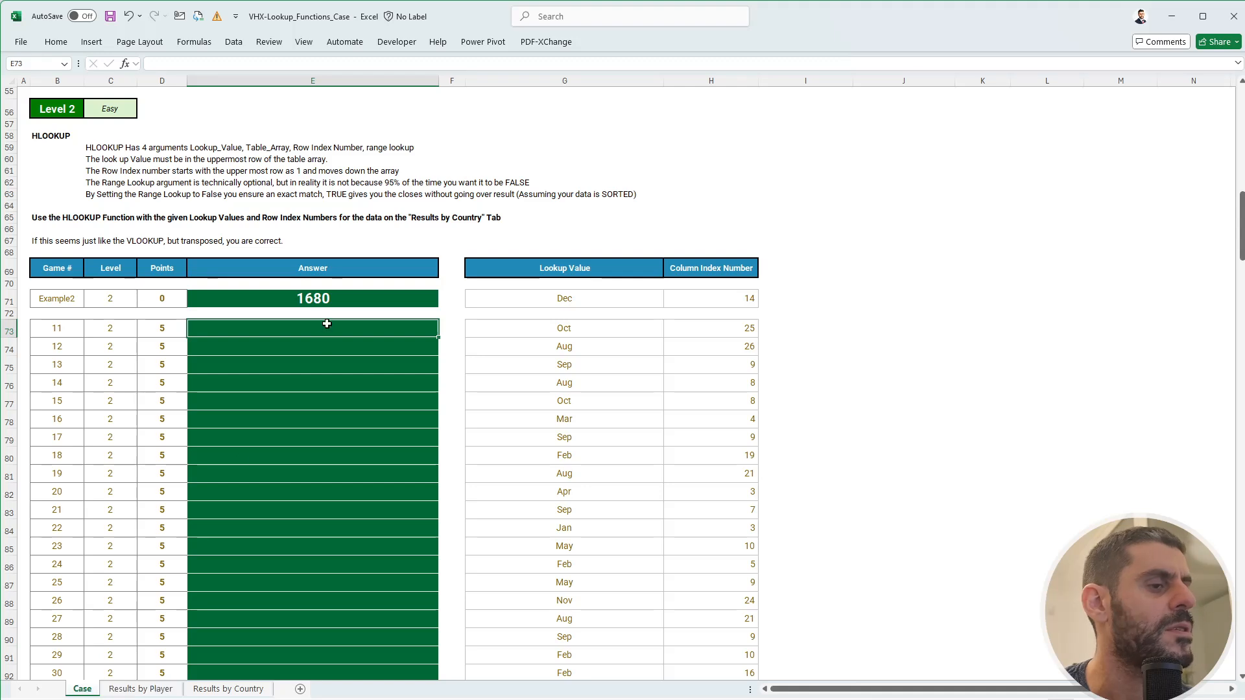
- Enter +HLOOKUP(G73,'Results by Country'!$B$1:$M$26,Case!H73,0) in E73, returning 1461
type("+HLOOKUP(")
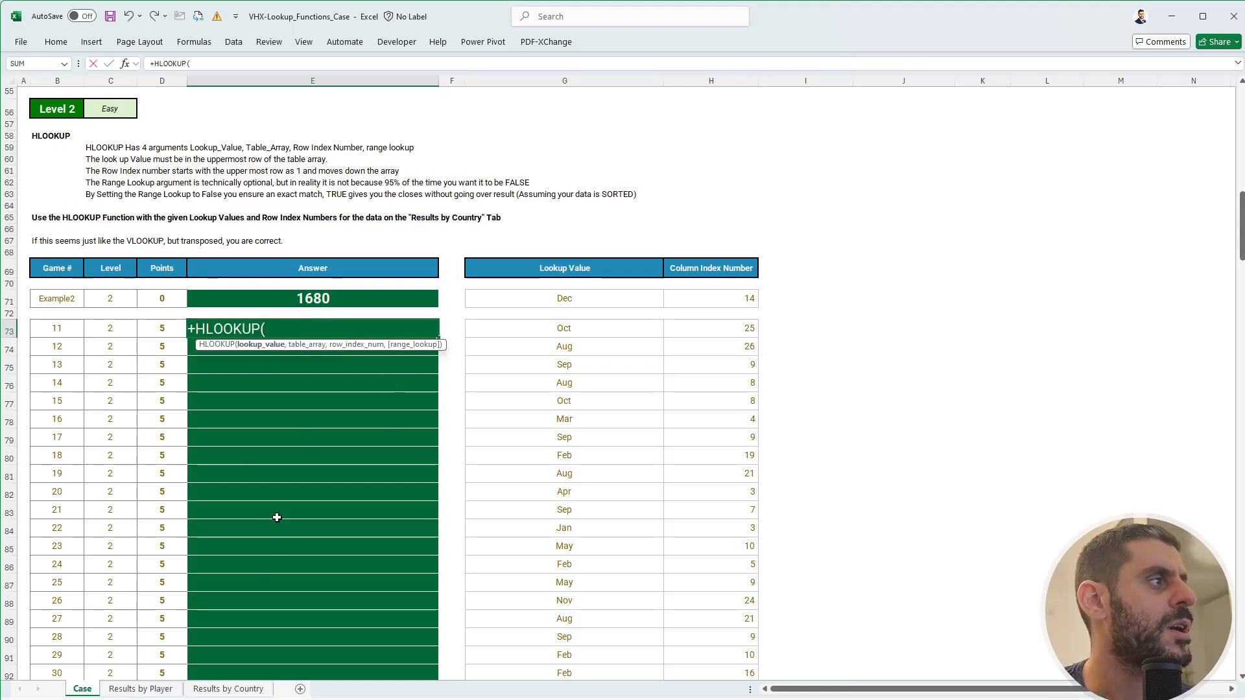
left_click(548, 328)
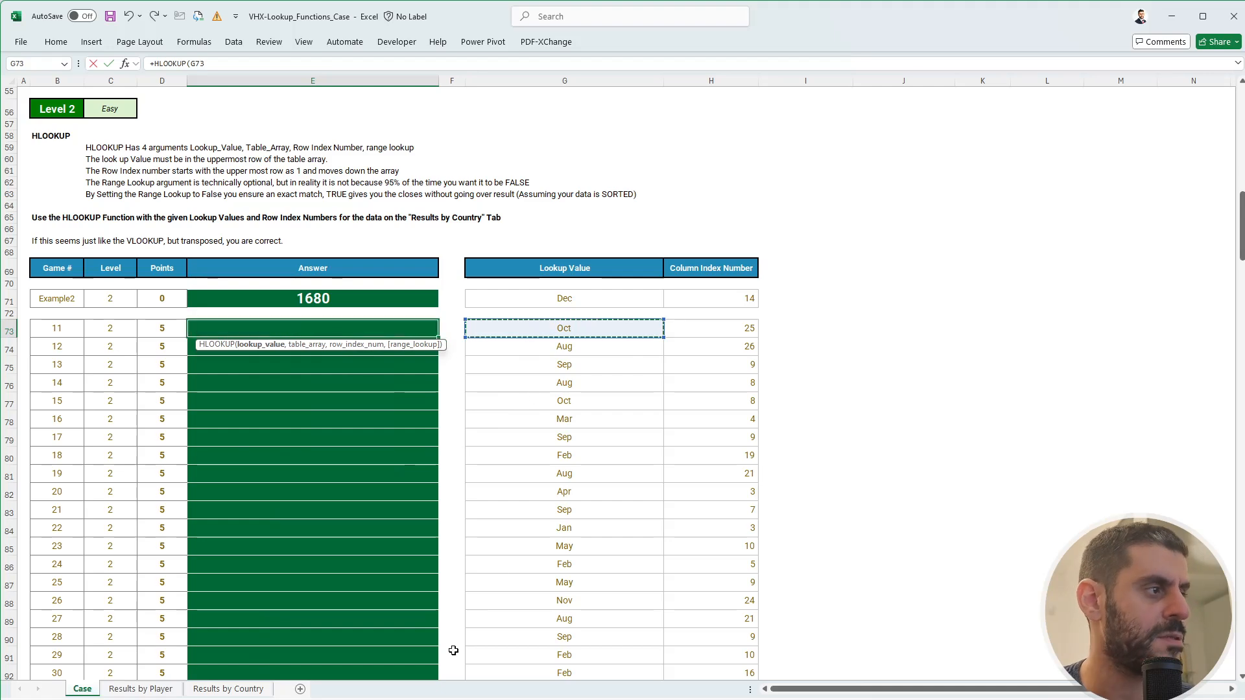
type(",")
left_click(236, 689)
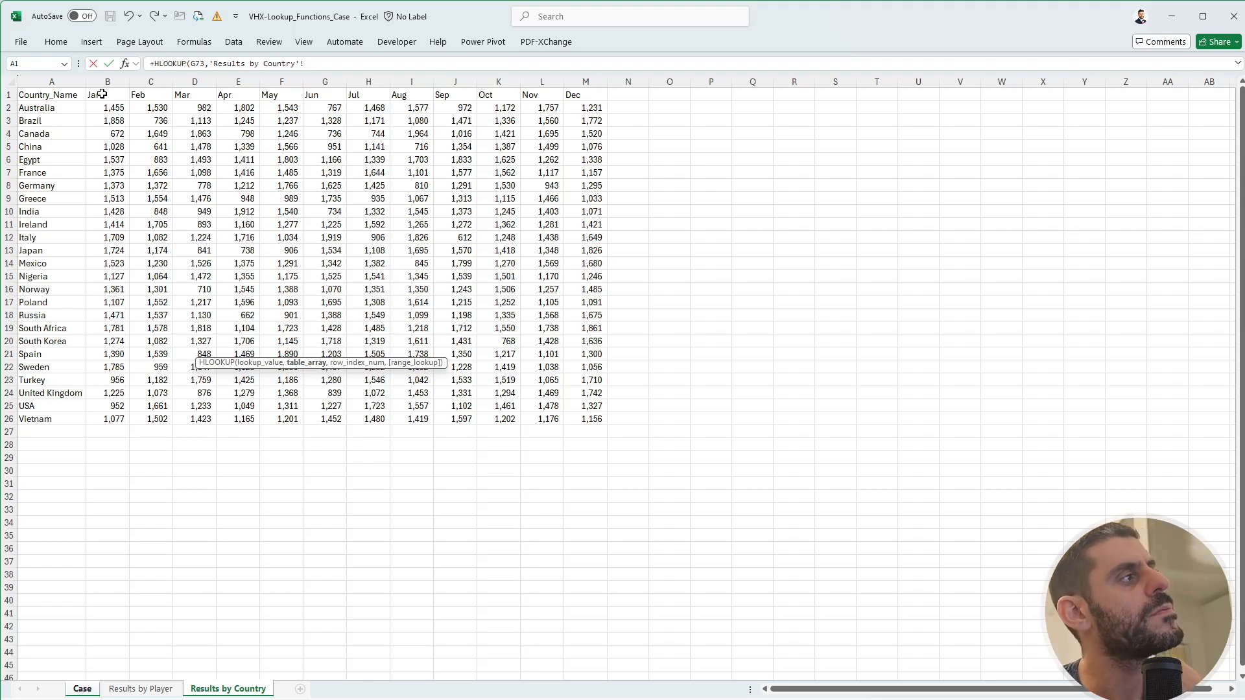
left_click_drag(102, 94, 584, 417)
key("F4")
type(",")
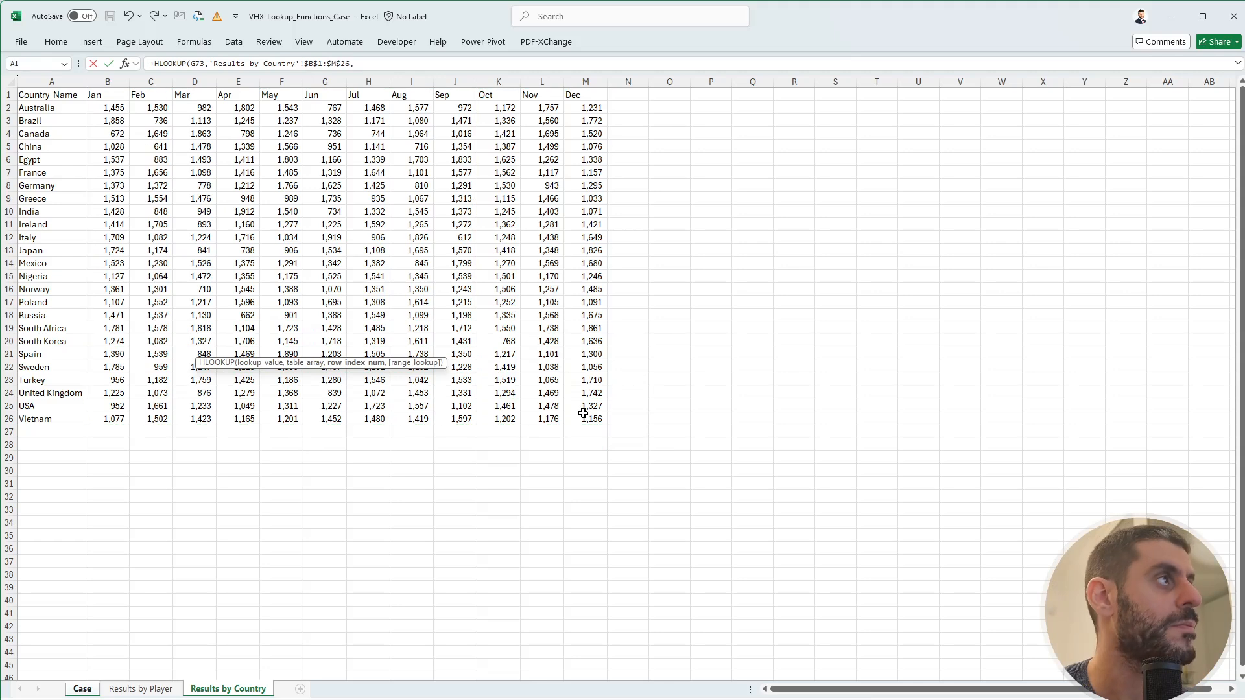
left_click(96, 687)
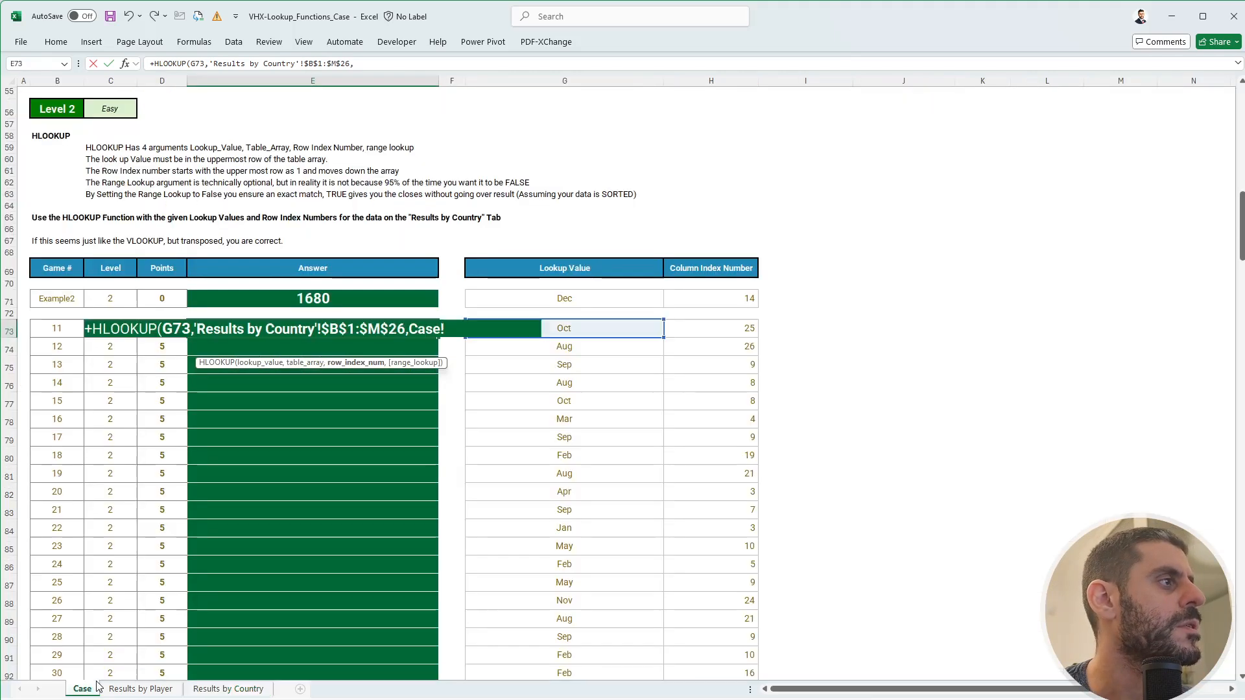
left_click(719, 330)
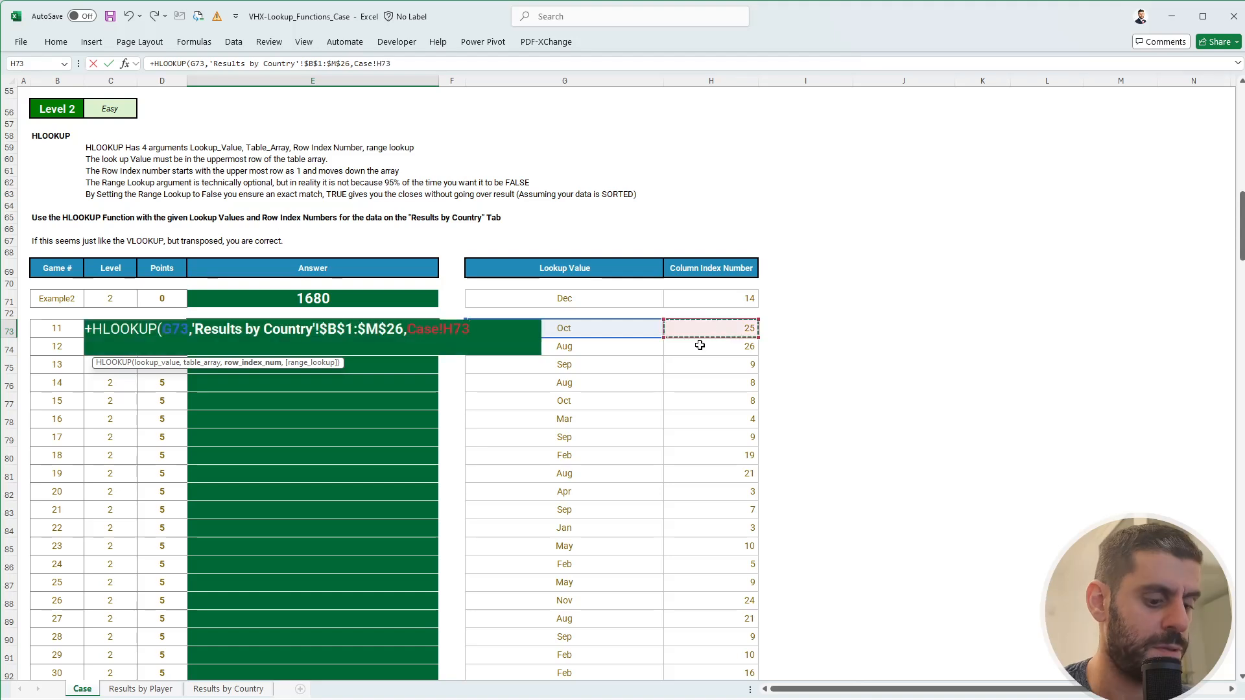
type(",0)")
key("ctrl+Return")
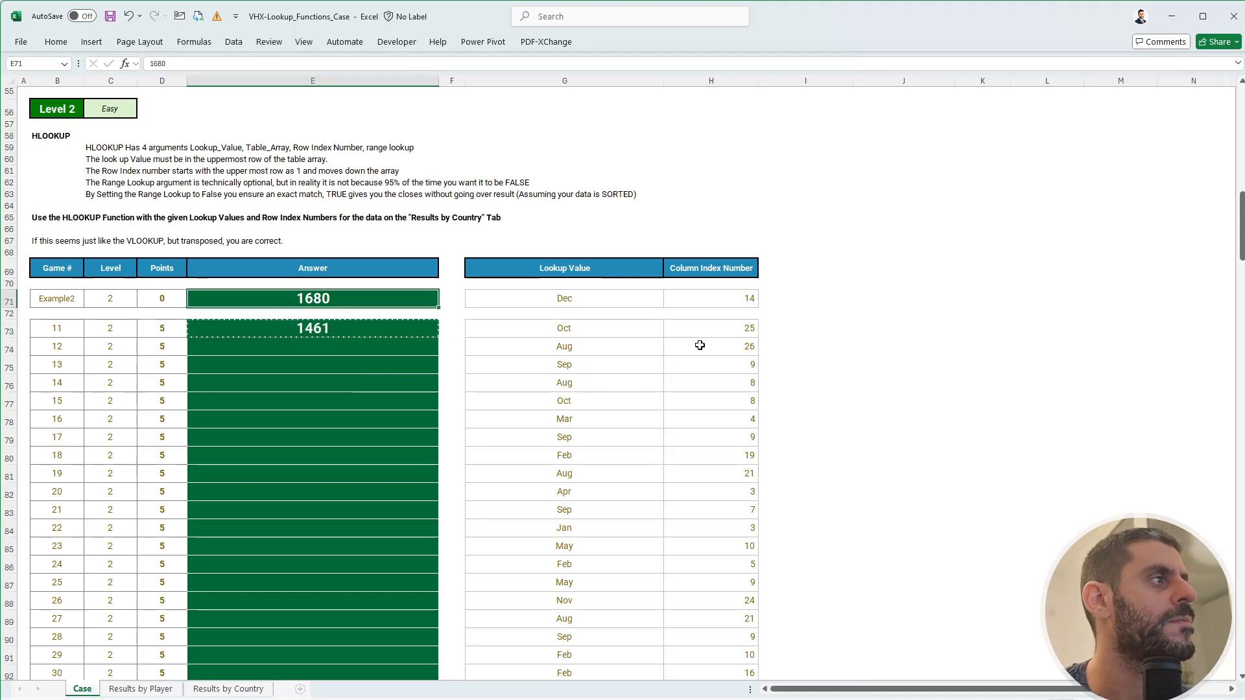
- Fill the HLOOKUP formula down E73:E92 for games 11–30
key("ctrl+c")
key("Left")
key("ctrl+Down")
key("Right")
key("ctrl+shift+Up")
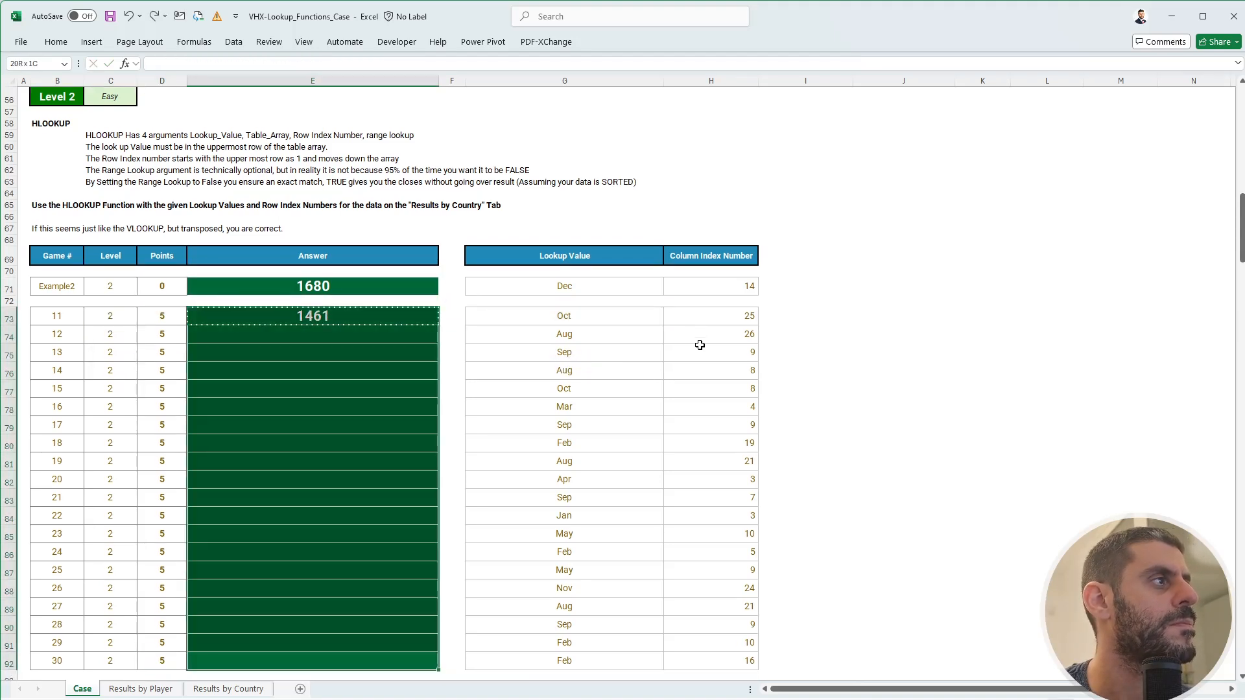
key("Return")
key("Up")
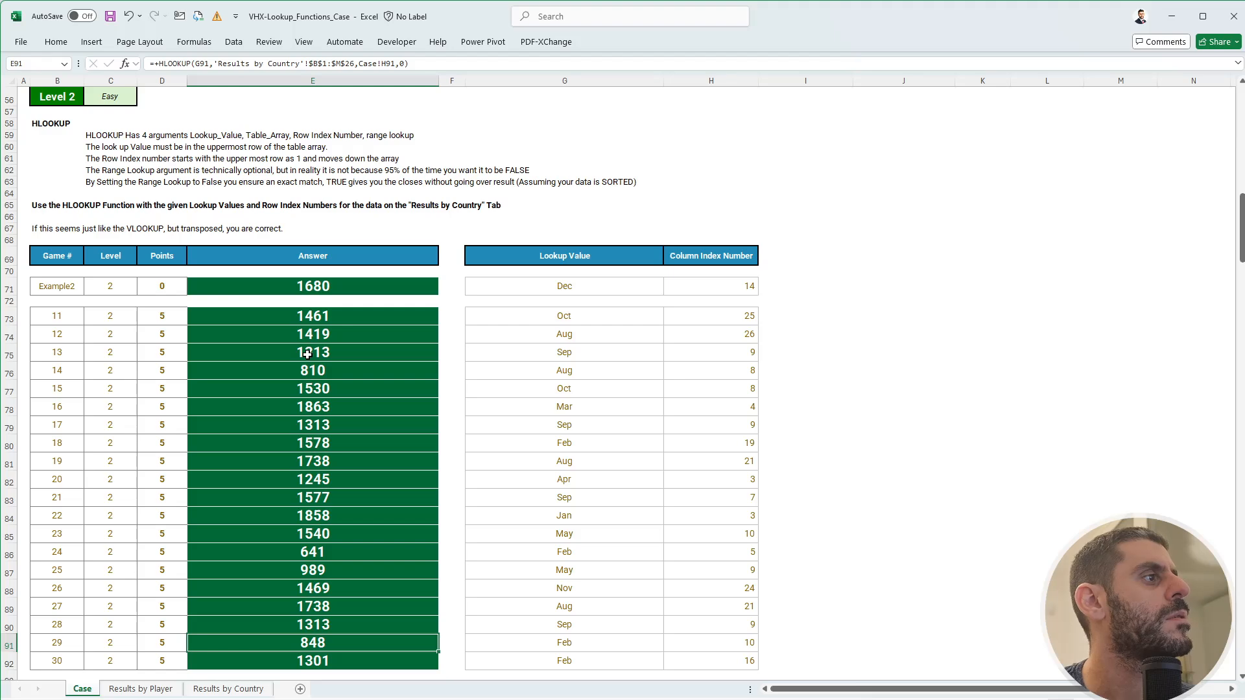
- Paste the Level 2 section code from Excel into FlexiQuiz's Level 2 field
scroll(307, 354, "down", 4)
left_click(315, 556)
key("ctrl+c")
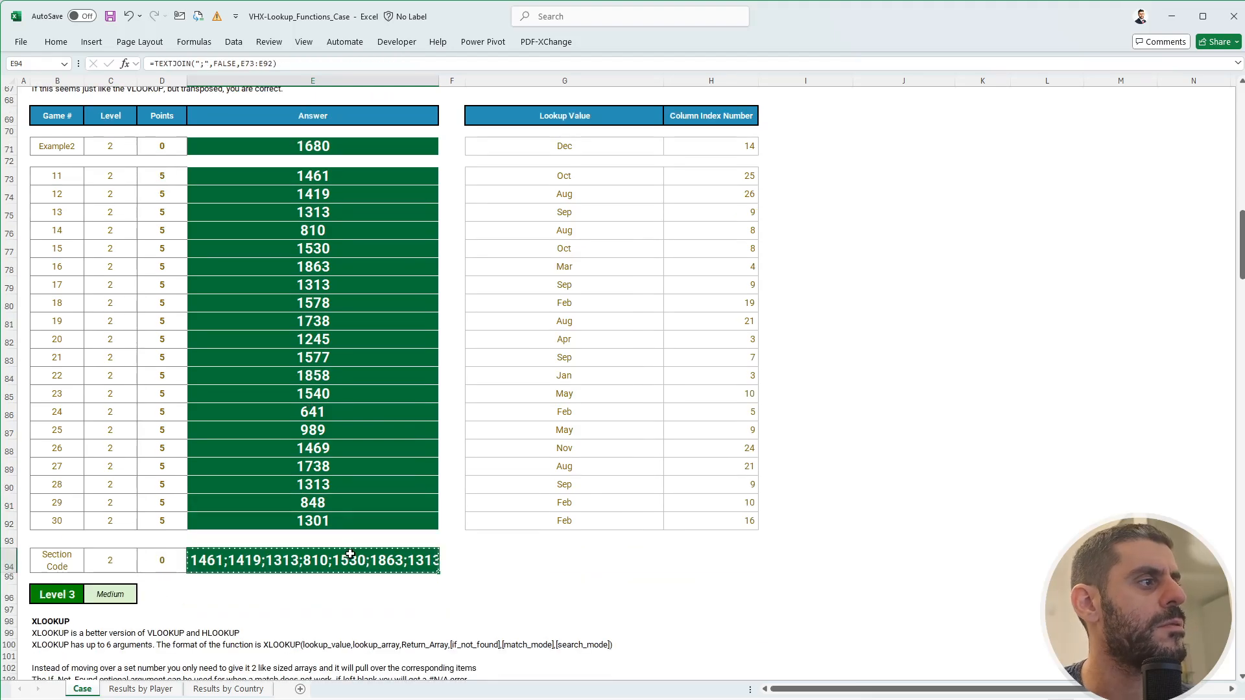
key("alt+Tab")
left_click(314, 505)
key("ctrl+v")
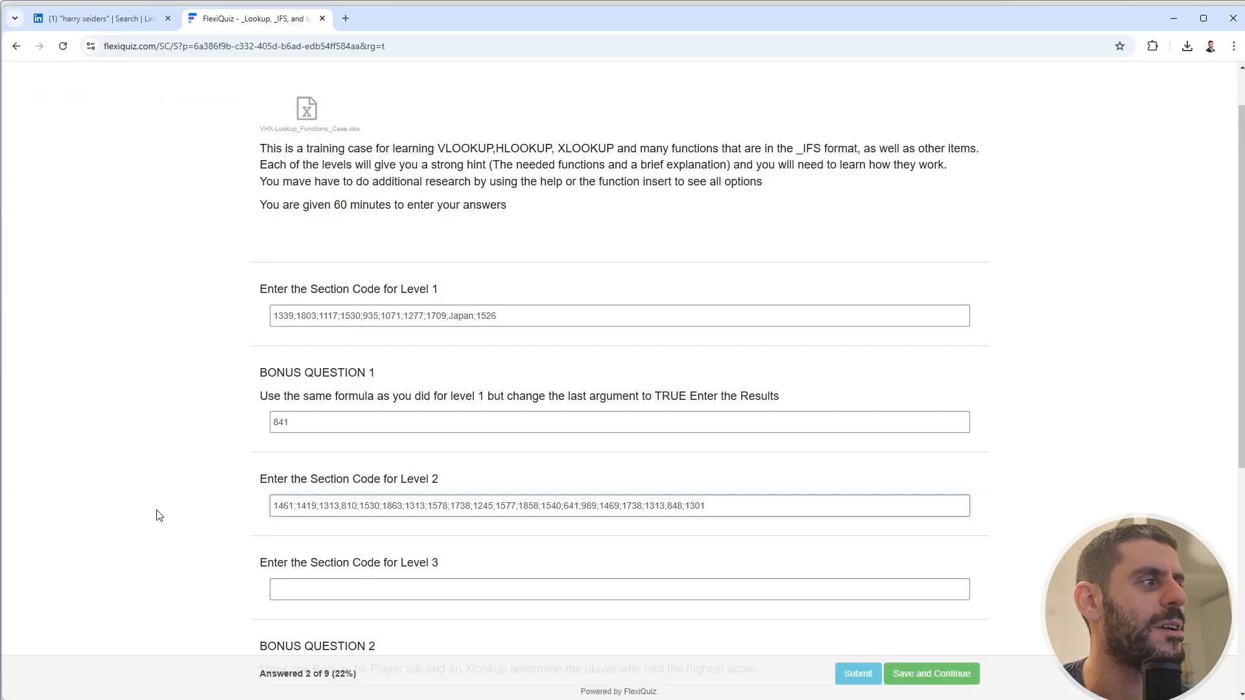
key("alt+Tab")
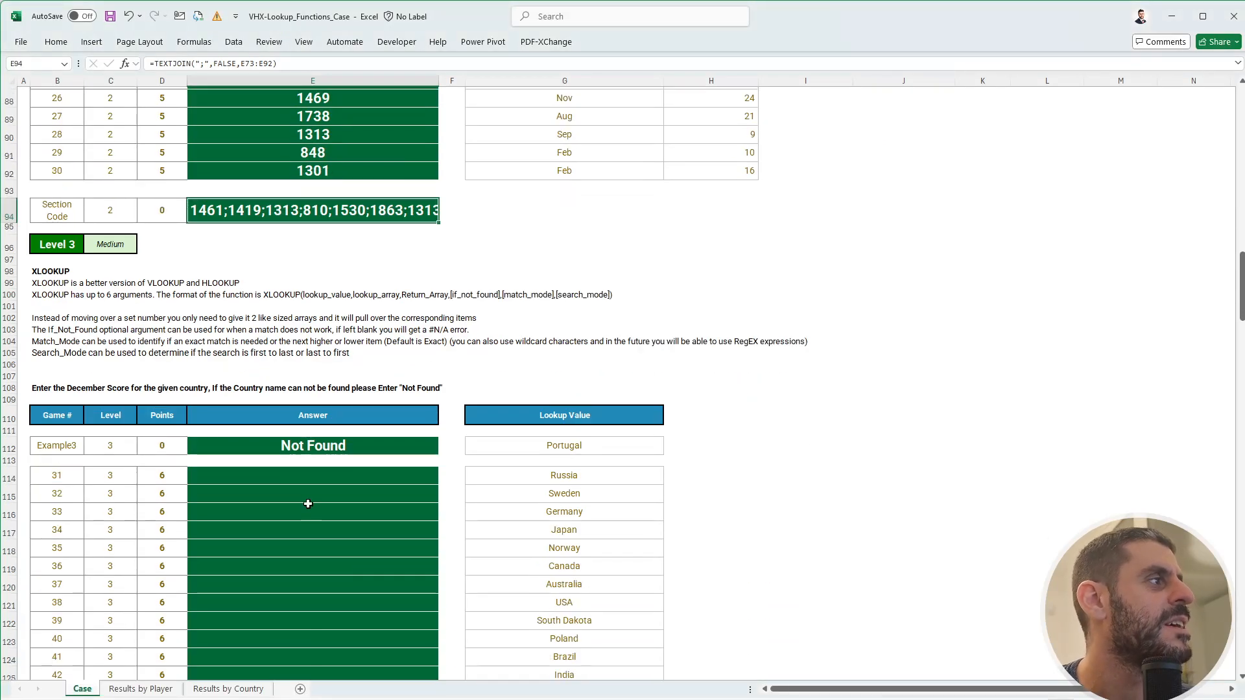
- Begin an XLOOKUP in E114 using game 31's country, Russia, as lookup value
scroll(306, 501, "down", 1)
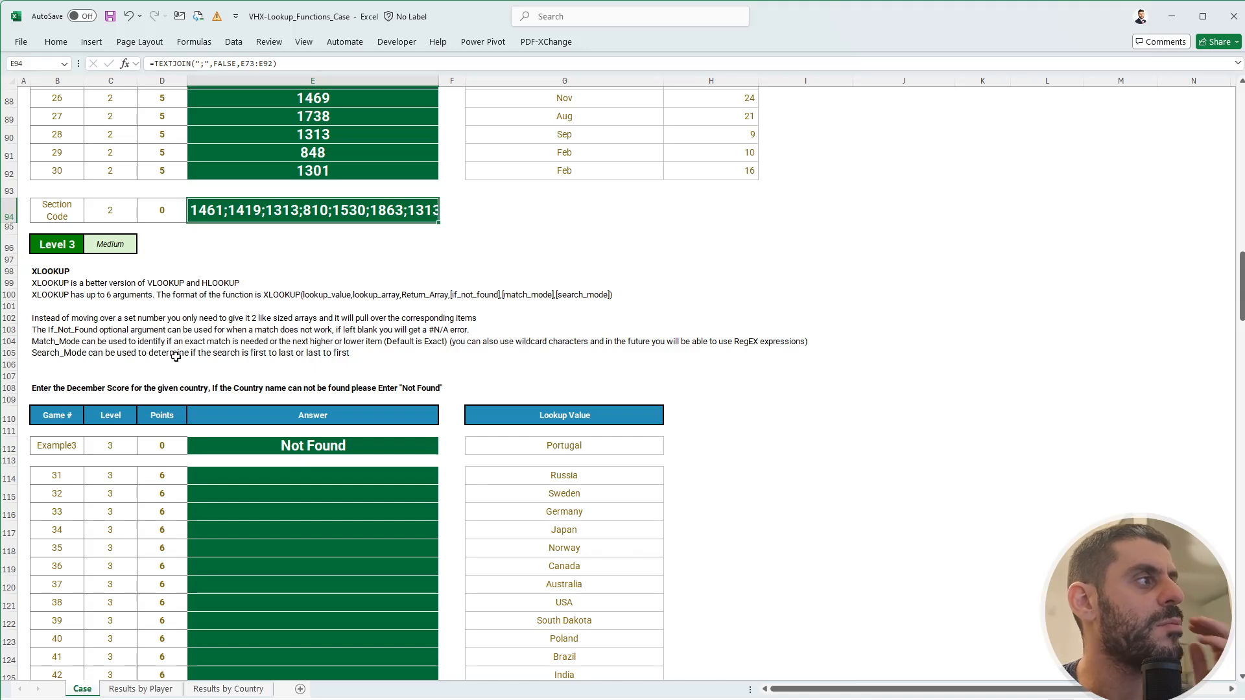
left_click(159, 386)
left_click(527, 387)
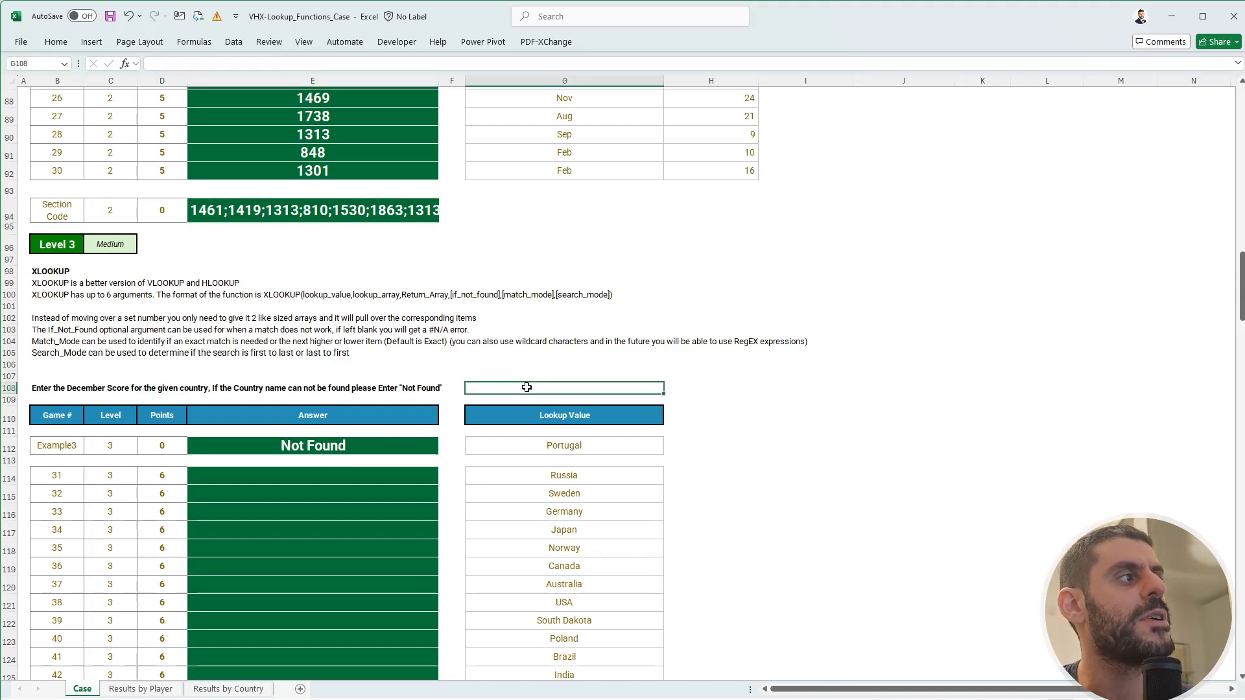
left_click(339, 474)
type("+XLOOKUP(")
key("Right")
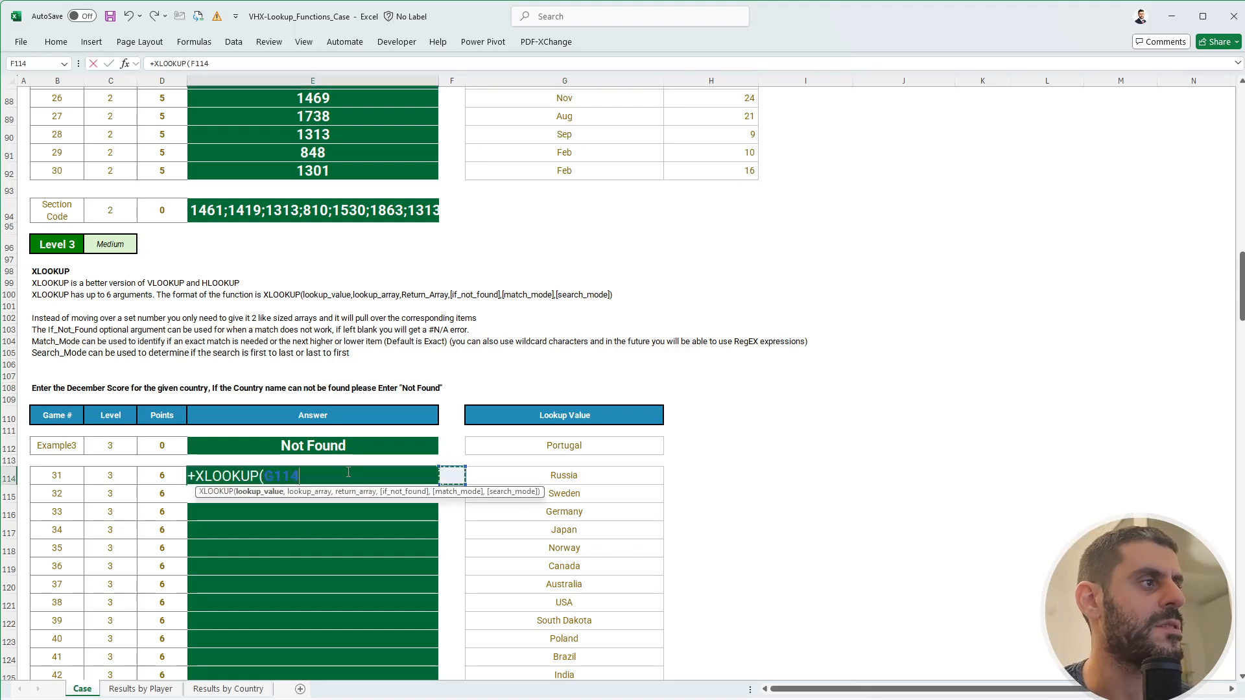
key("Right")
type(",")
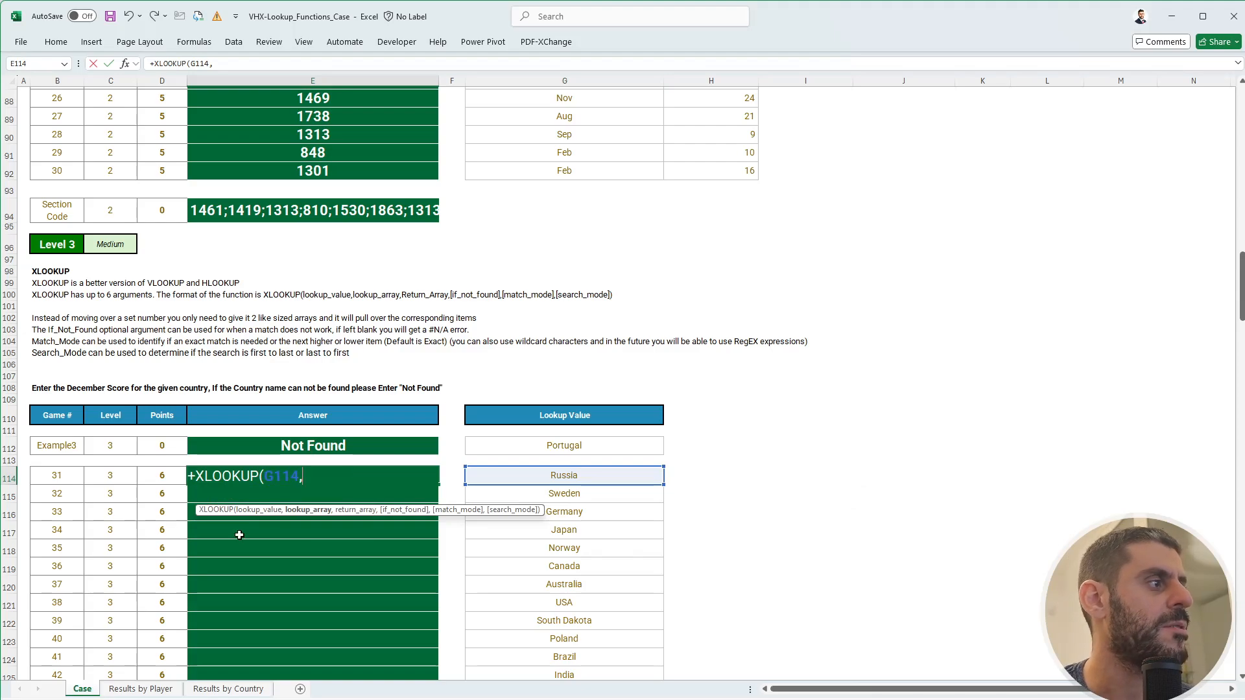
- Complete it with the Results by Country names and December scores $M$2:$M$26 as arrays
left_click(228, 689)
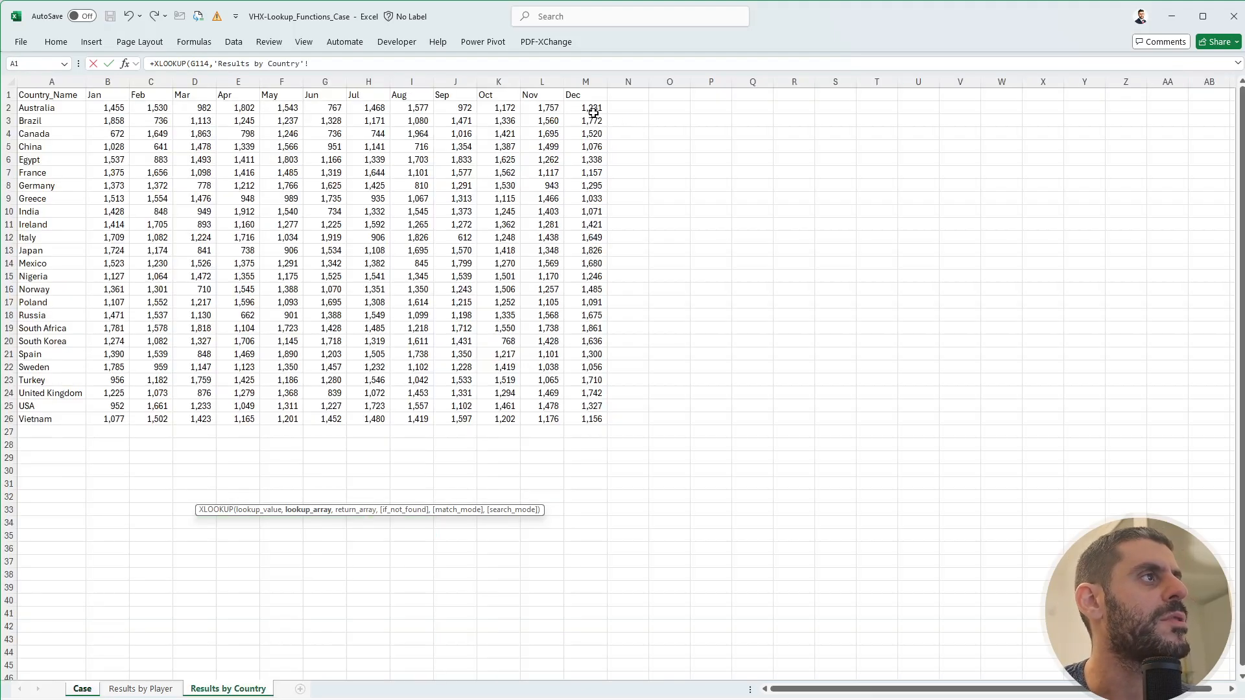
left_click_drag(41, 110, 35, 417)
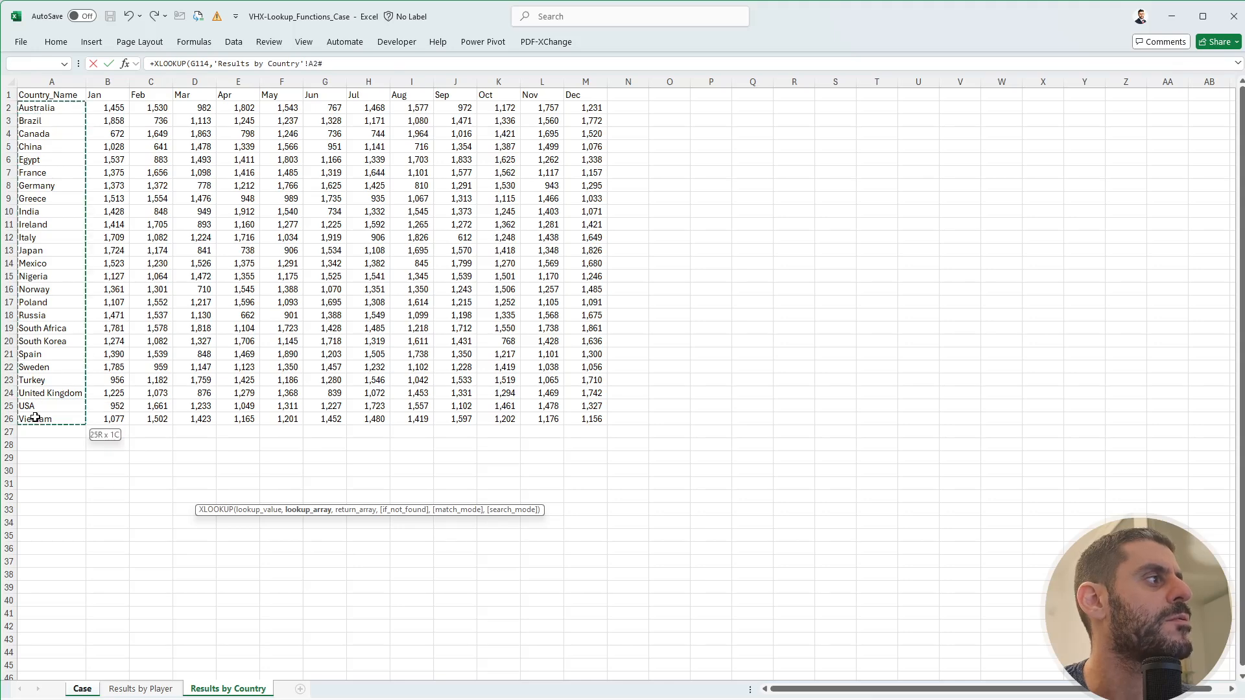
key("F4")
type(",")
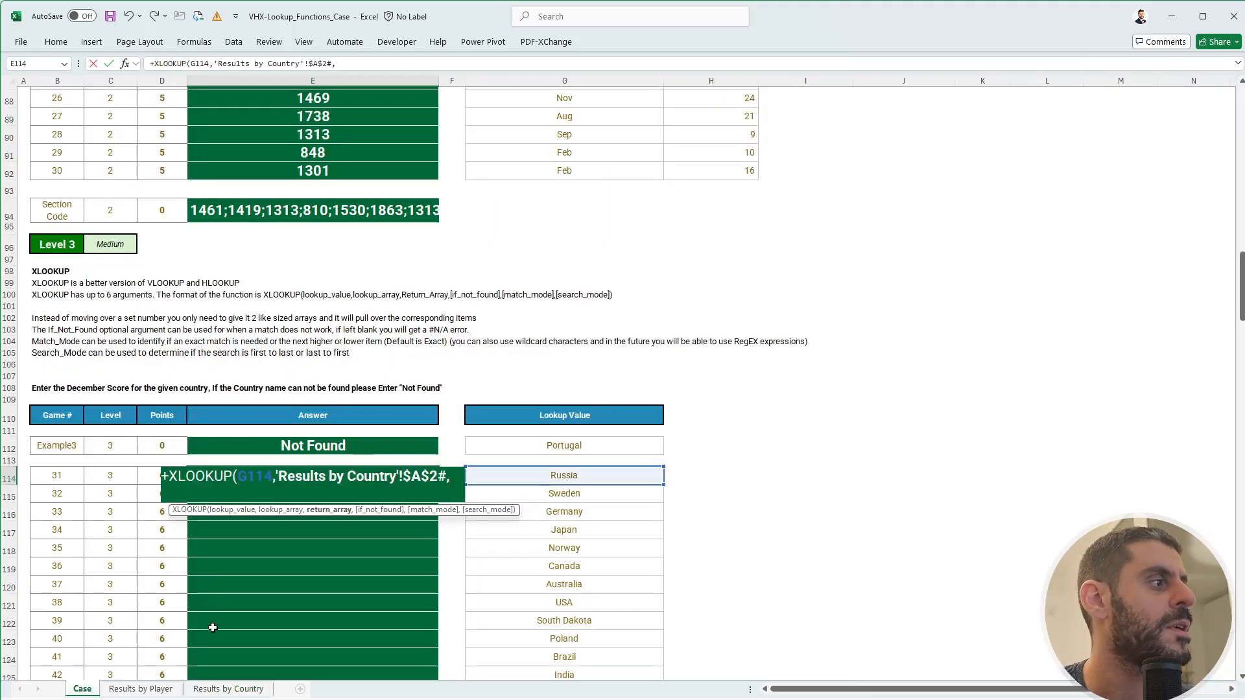
left_click(228, 688)
left_click_drag(576, 110, 580, 420)
key("F4")
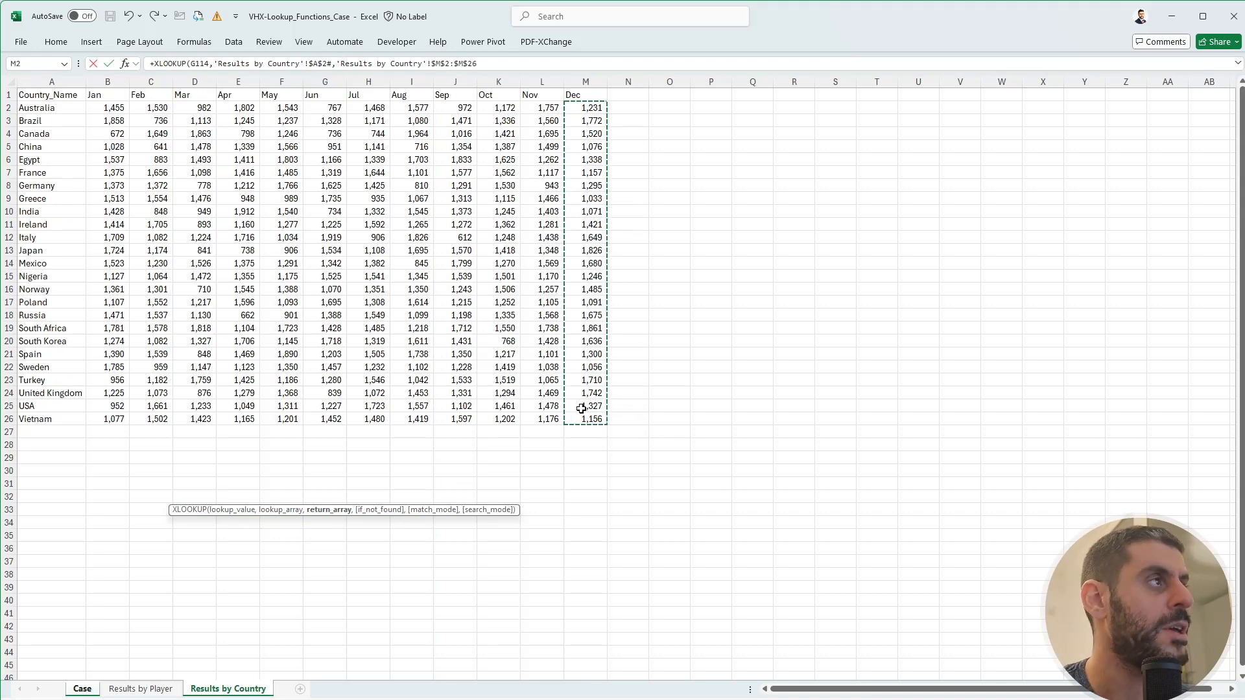
key("Return")
- Copy the XLOOKUP down E114:E133, giving 1675 to 1421 with South Dakota #N/A
key("Up")
key("ctrl+c")
key("Left")
key("ctrl+Down")
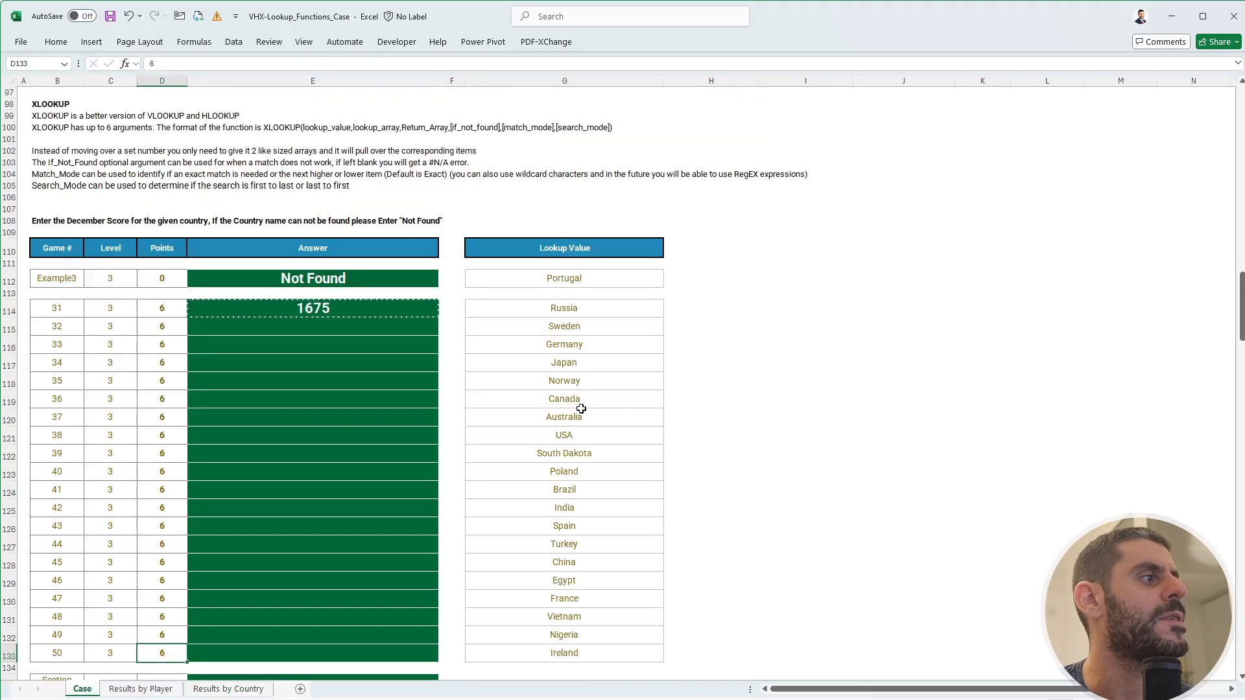
key("ctrl+Right")
key("ctrl+shift+Up")
key("Left")
key("Left")
key("ctrl+shift+Up")
key("ctrl+v")
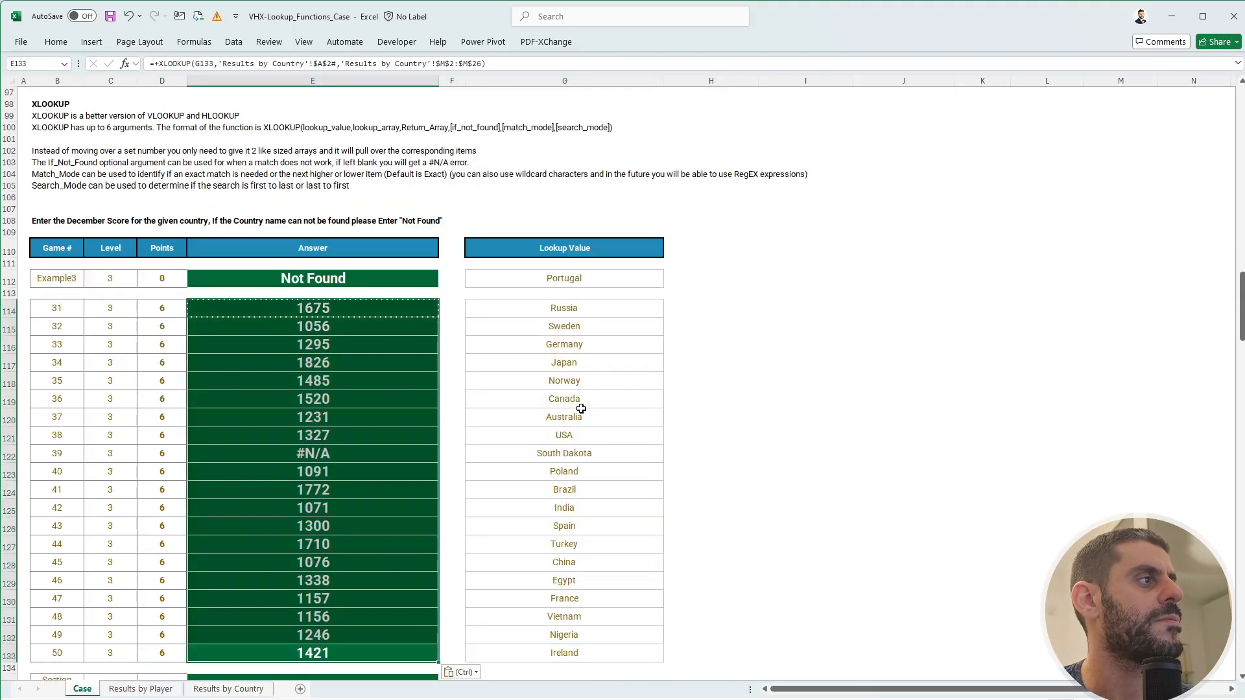
key("Escape")
key("Up")
- Copy the first answer's lookup formula into the Example3 answer cell E112
left_click(352, 458)
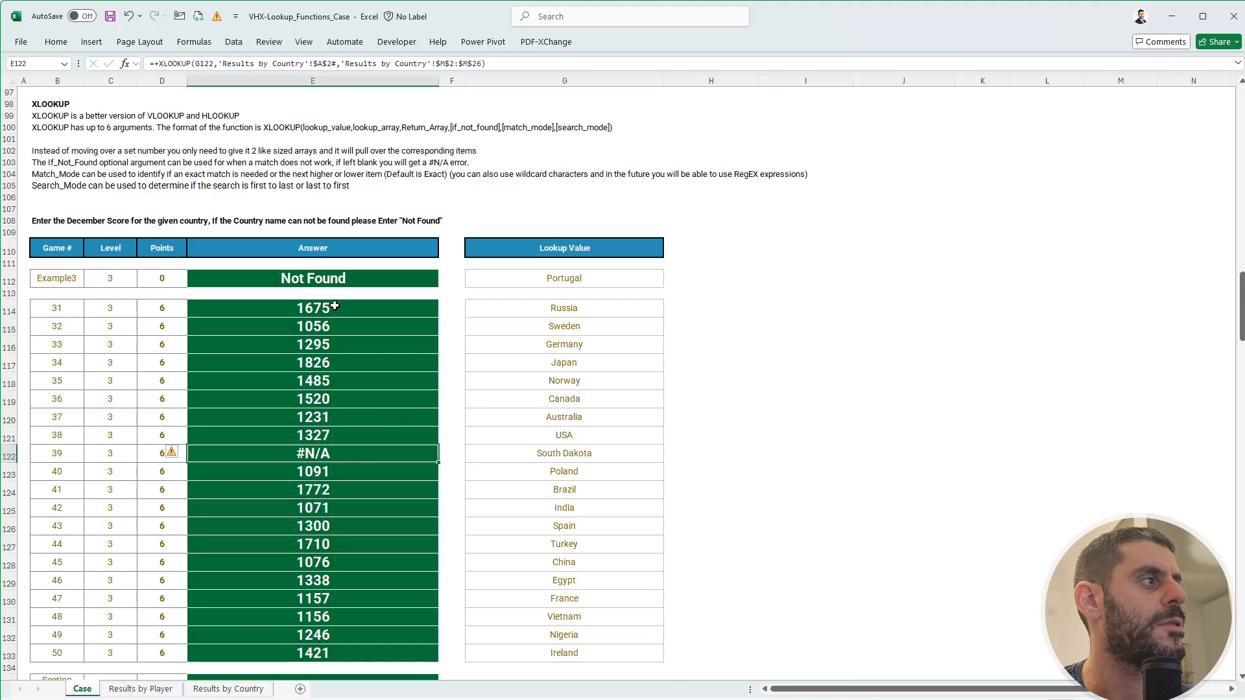
left_click(332, 315)
key("ctrl+c")
left_click(347, 279)
key("ctrl+v")
key("Escape")
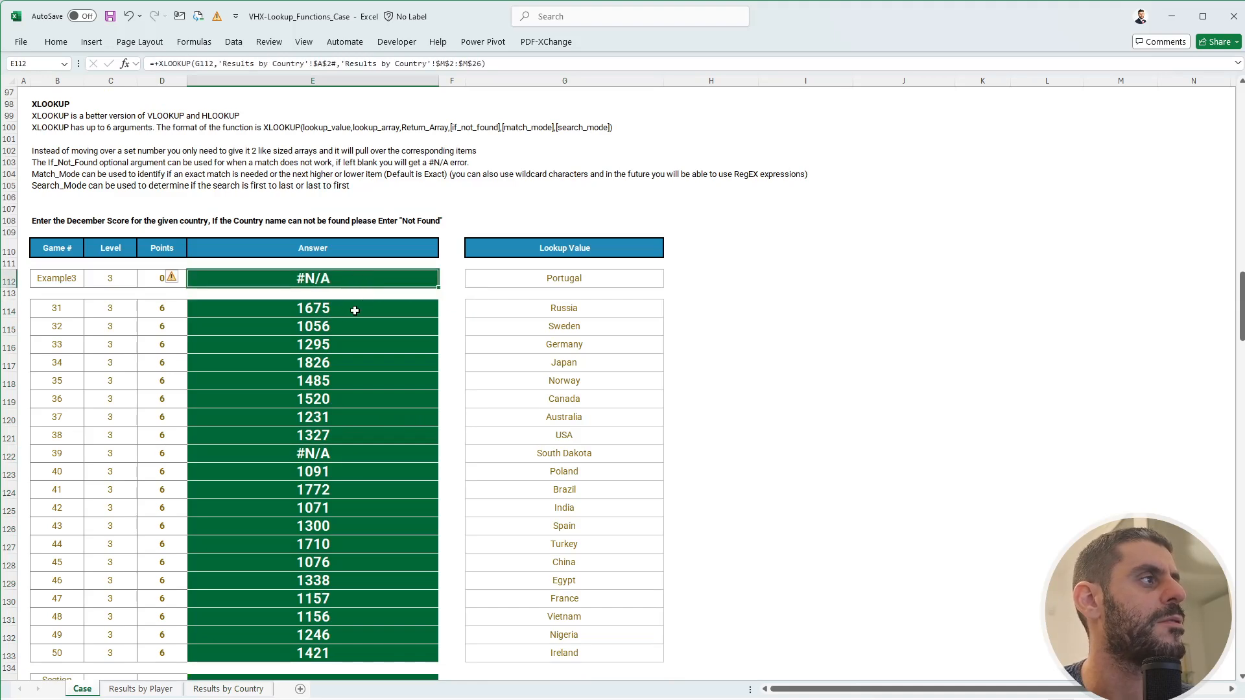
left_click(347, 310)
left_click(332, 285)
- Add "Not Found" as the if_not_found argument of the E112 formula
left_click(497, 68)
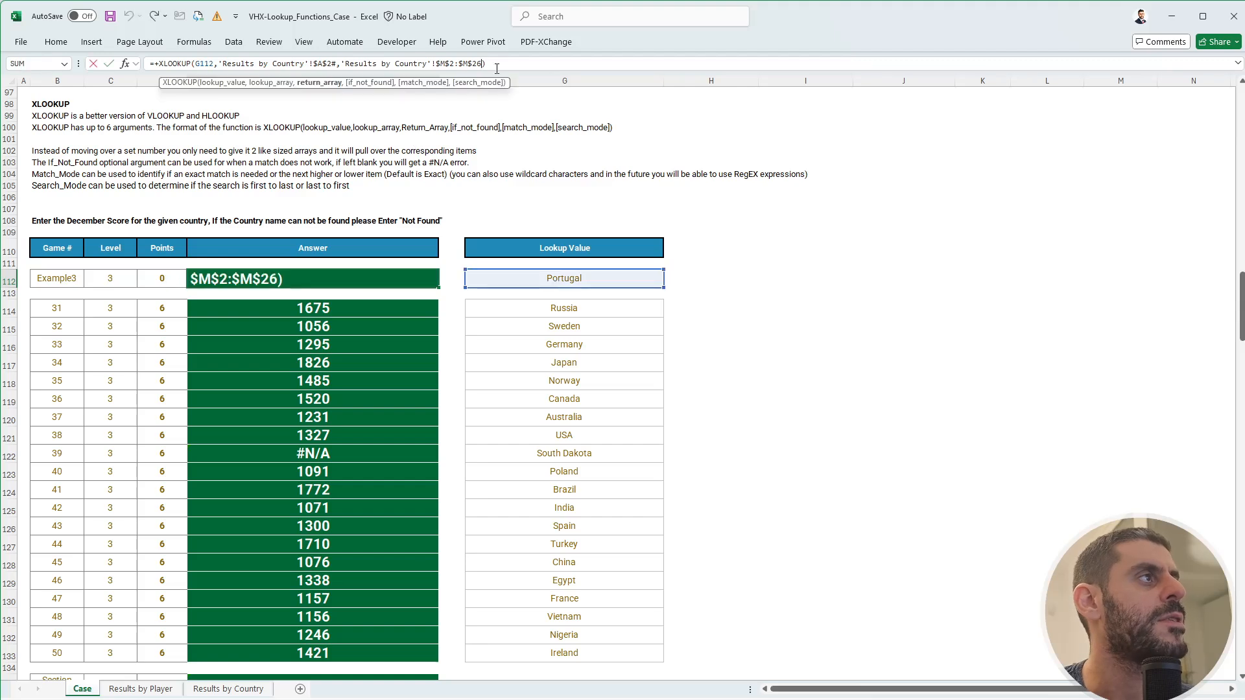
type(",")
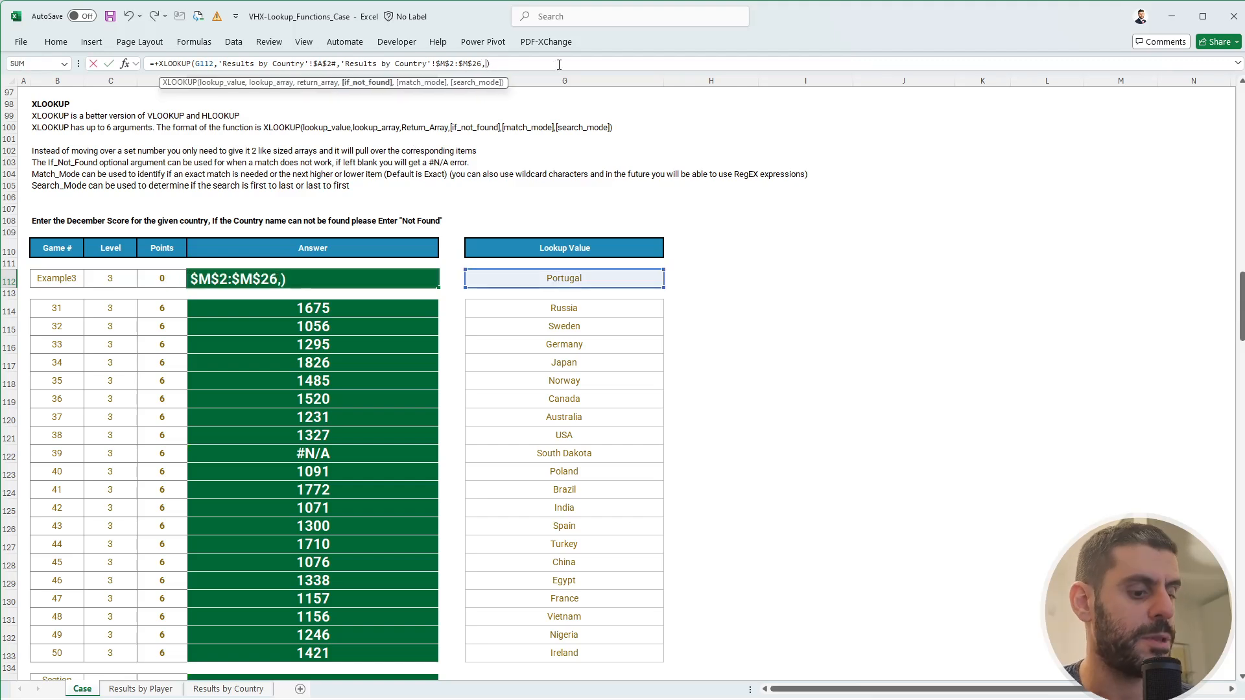
type("\"")
type("Mpt")
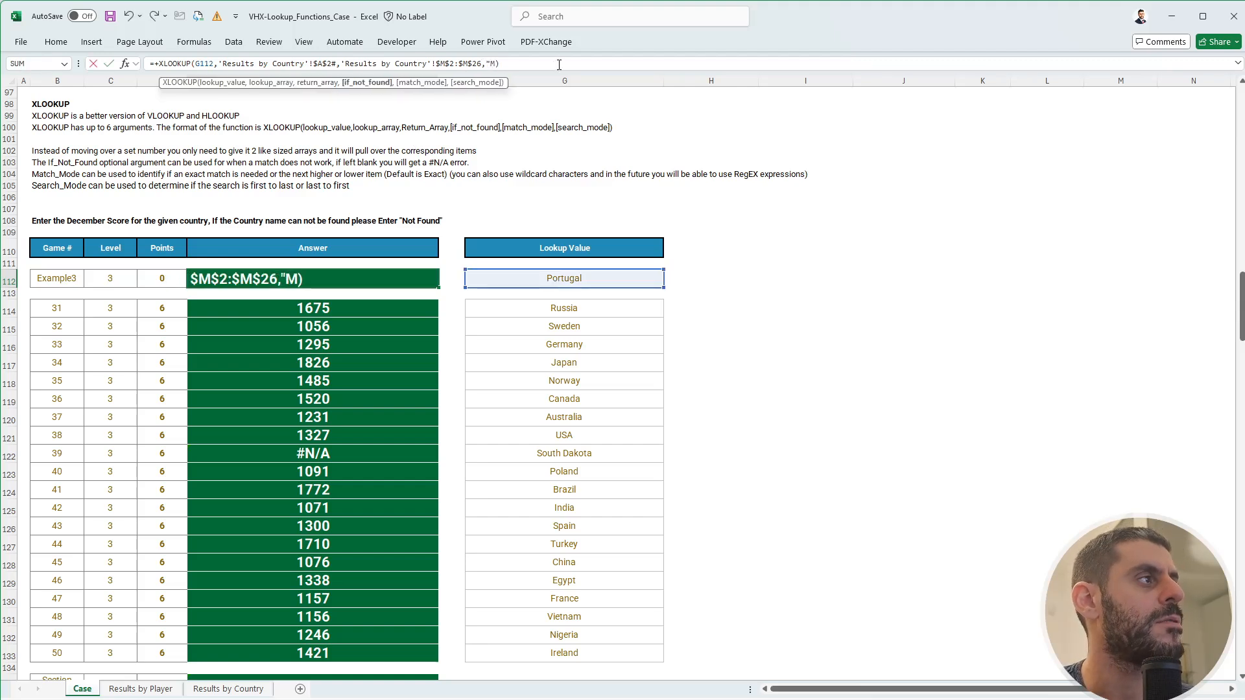
key("BackSpace")
key("BackSpace")
key("BackSpace")
type("Not")
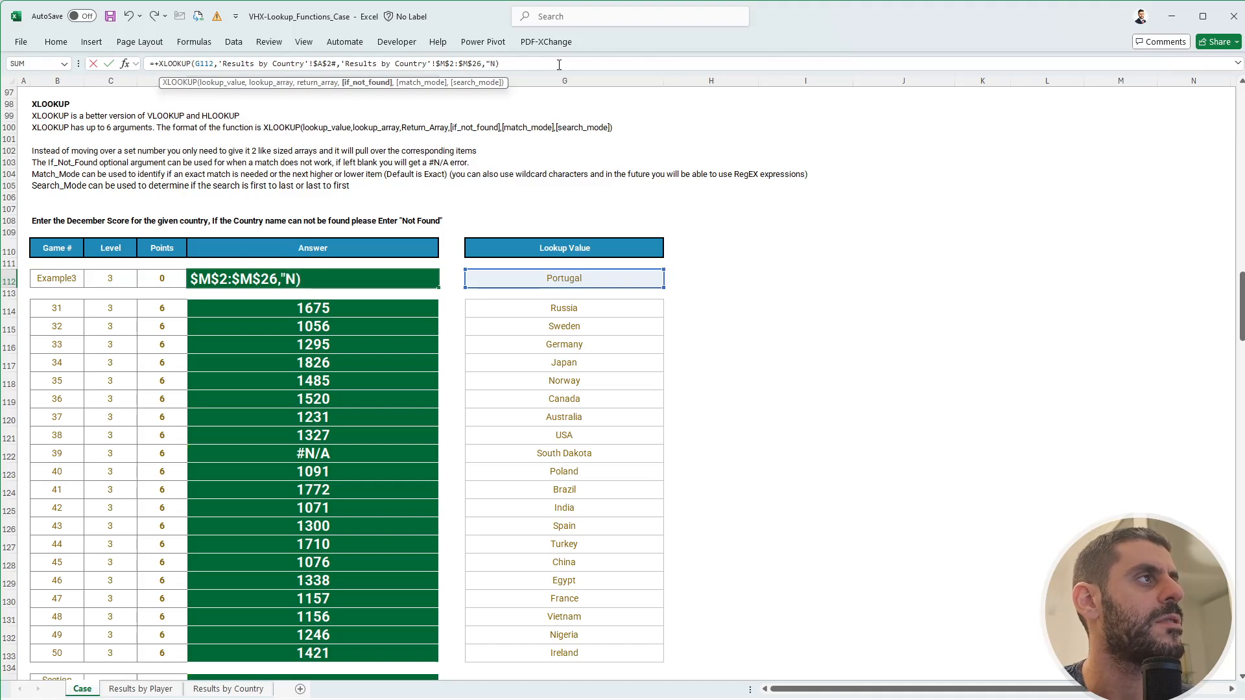
type(" Found\"")
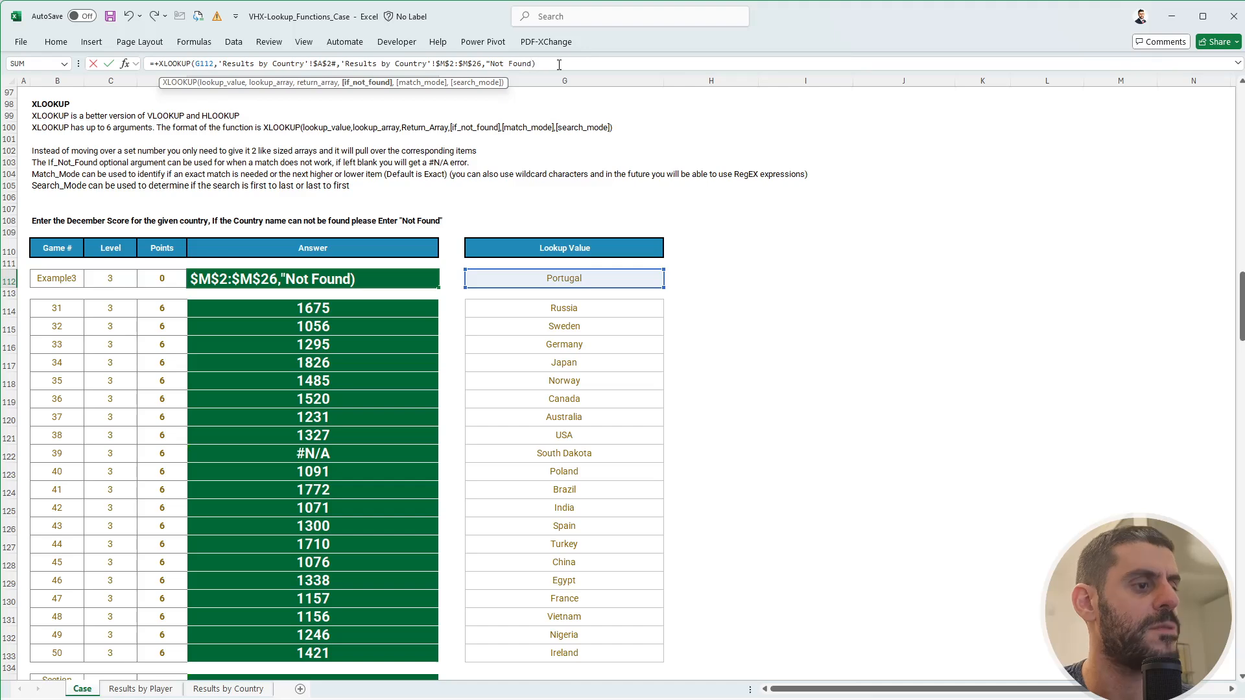
key("Return")
- Paste the corrected formula over all twenty game answers in E114:E133
key("Up")
key("ctrl+c")
key("Down")
key("Down")
key("ctrl+Down")
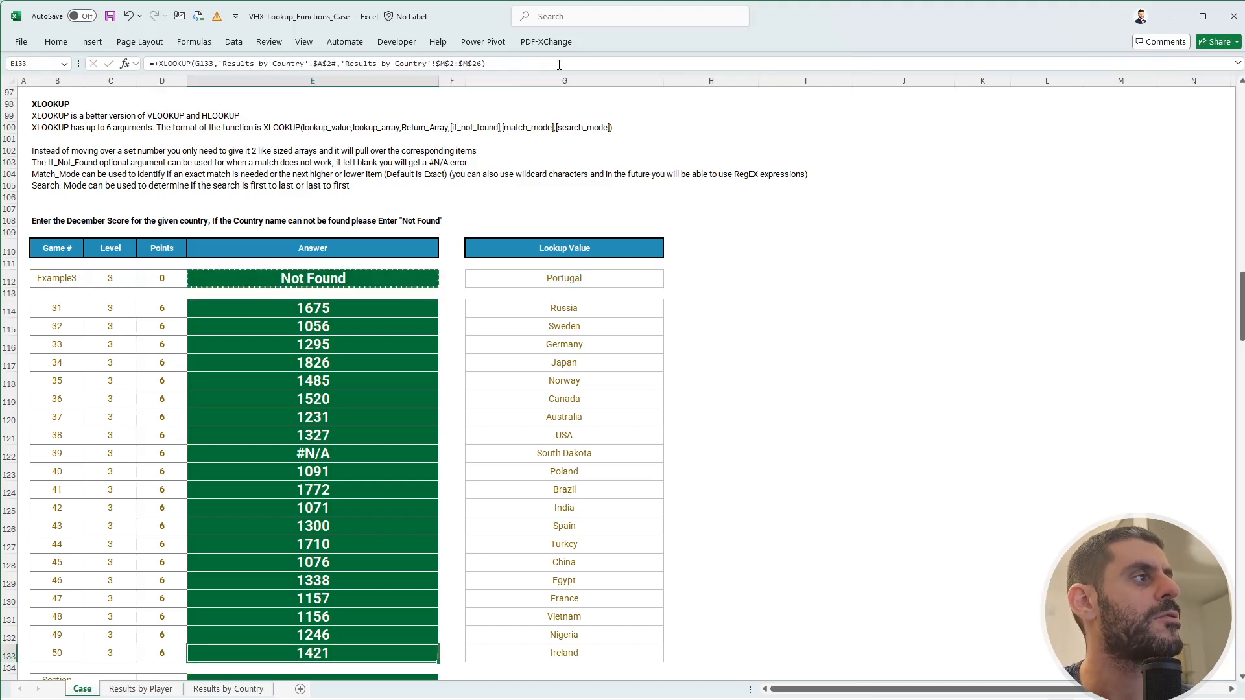
key("ctrl+Up")
key("ctrl+shift+Down")
key("ctrl+v")
key("Return")
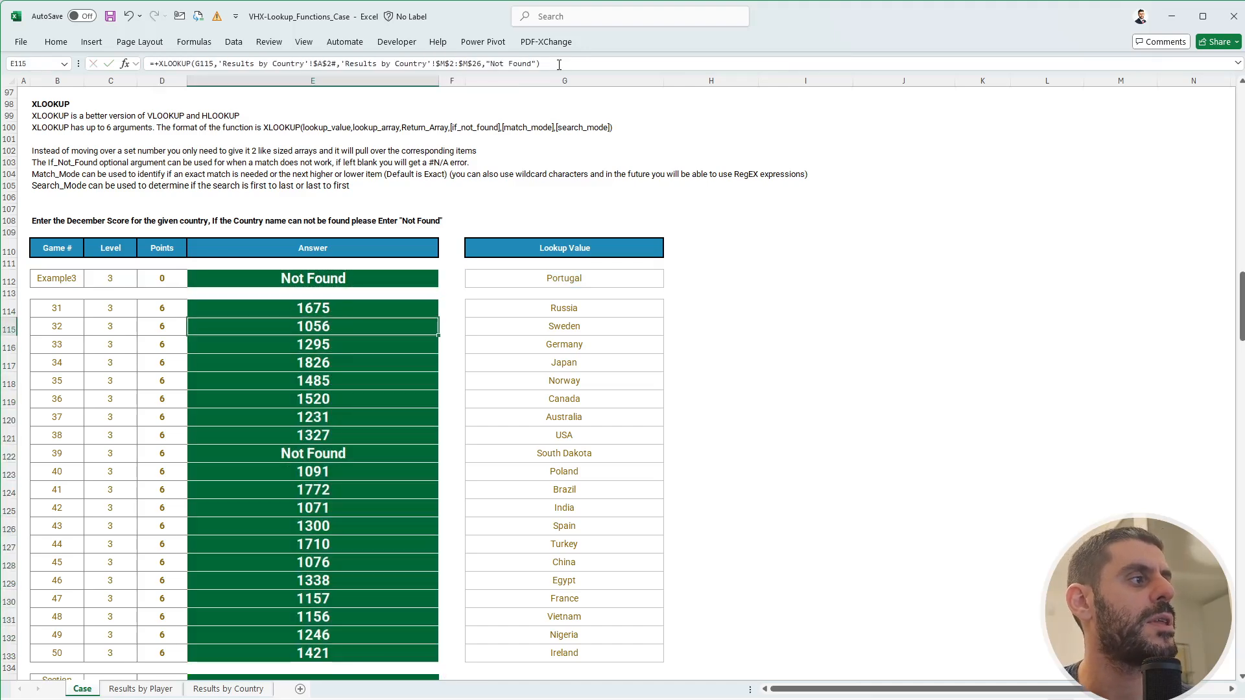
- Paste the Level 3 section code from E135 into FlexiQuiz's Level 3 field
scroll(503, 378, "down", 5)
left_click(349, 445)
key("ctrl+c")
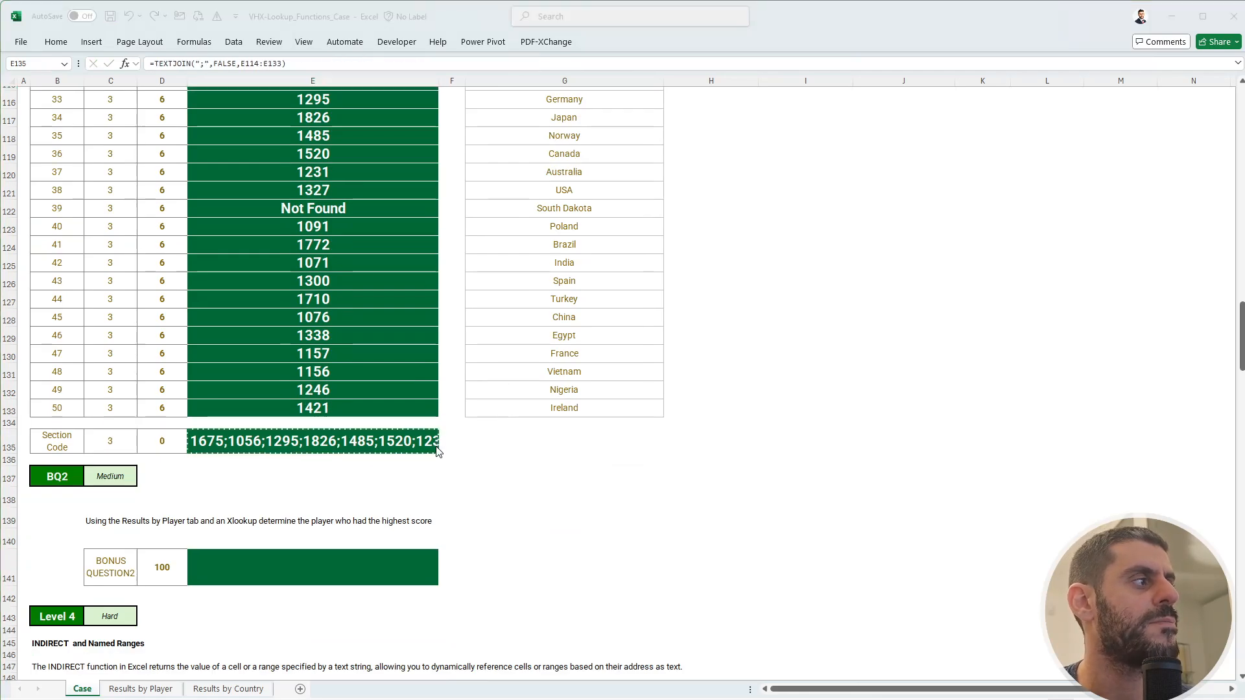
key("alt+Tab")
left_click(316, 594)
key("ctrl+v")
left_click(208, 575)
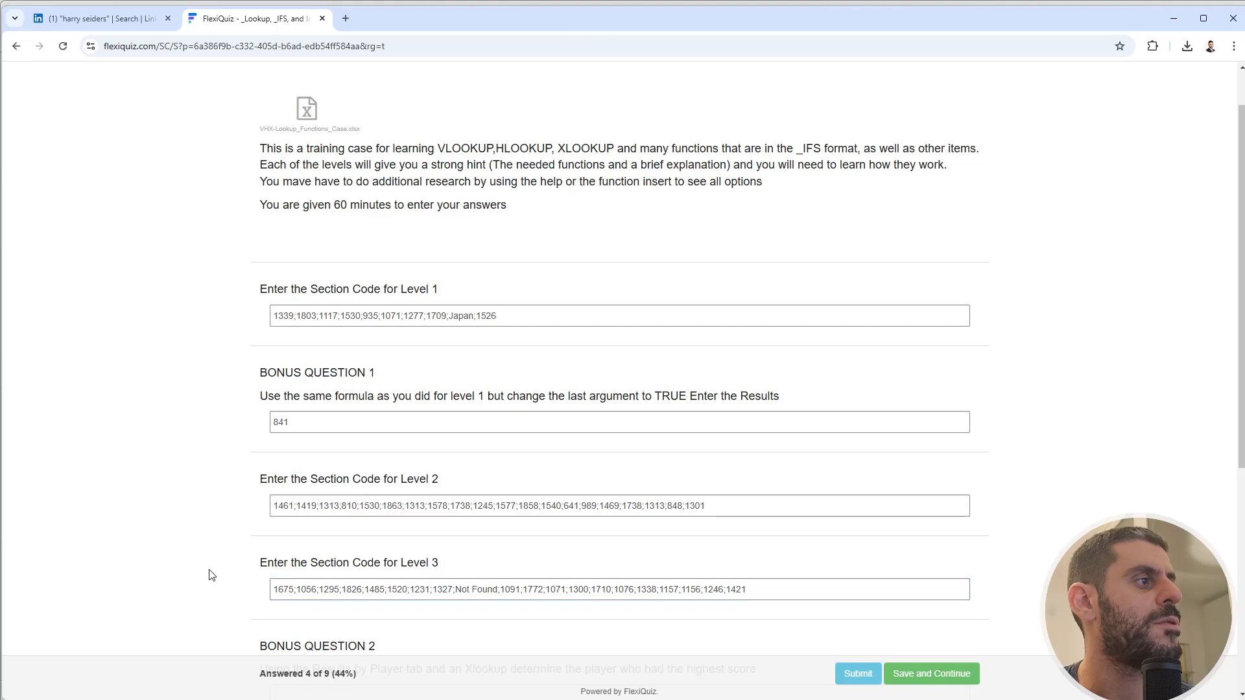
key("alt+Tab")
key("Escape")
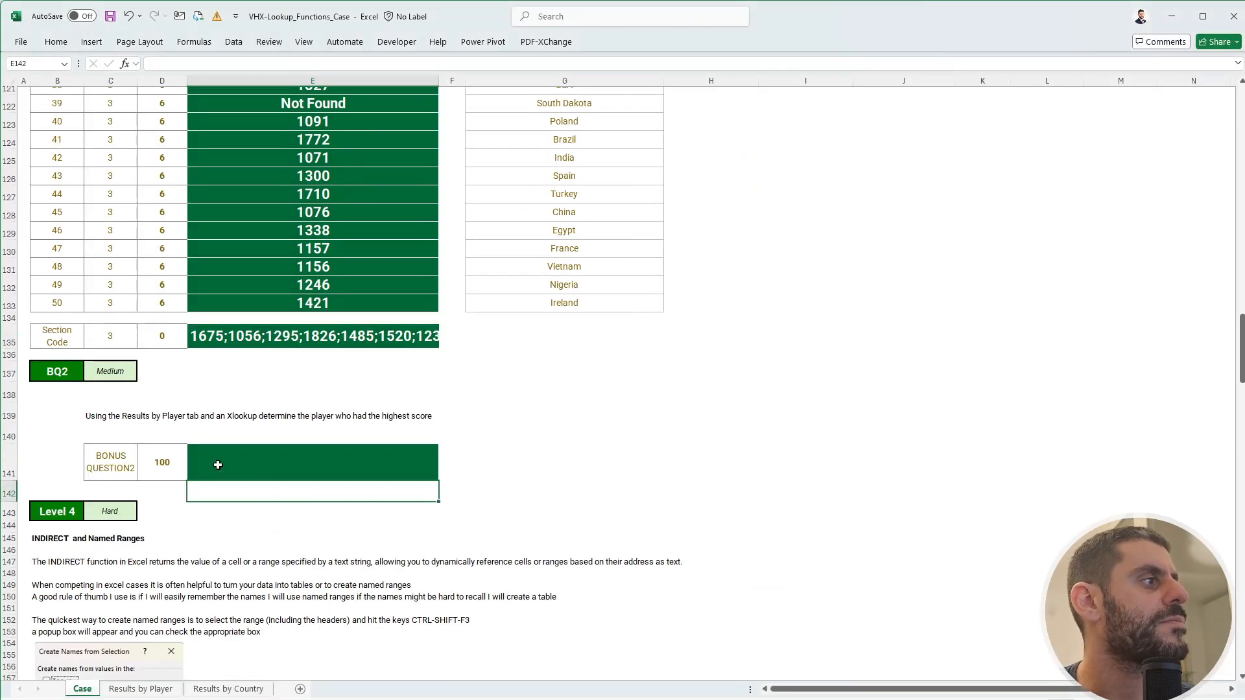
left_click(253, 454)
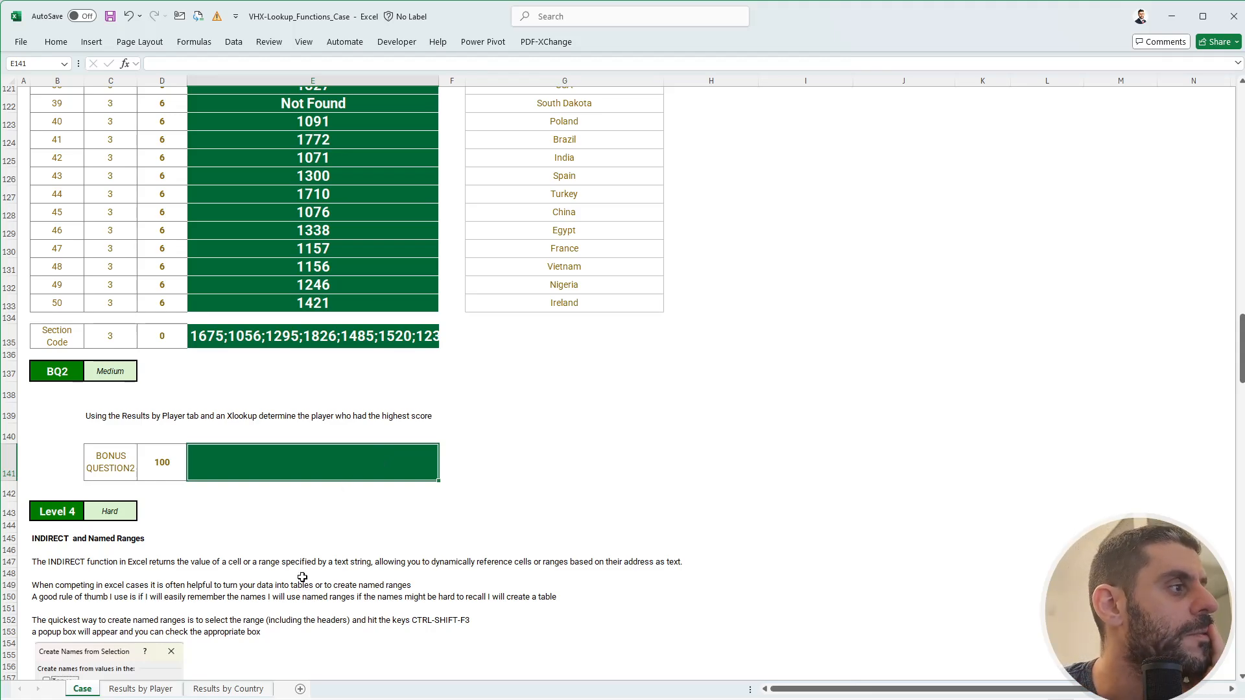
- On Results by Player, put the highest score in H2 with a MAX over the Score column
left_click(154, 687)
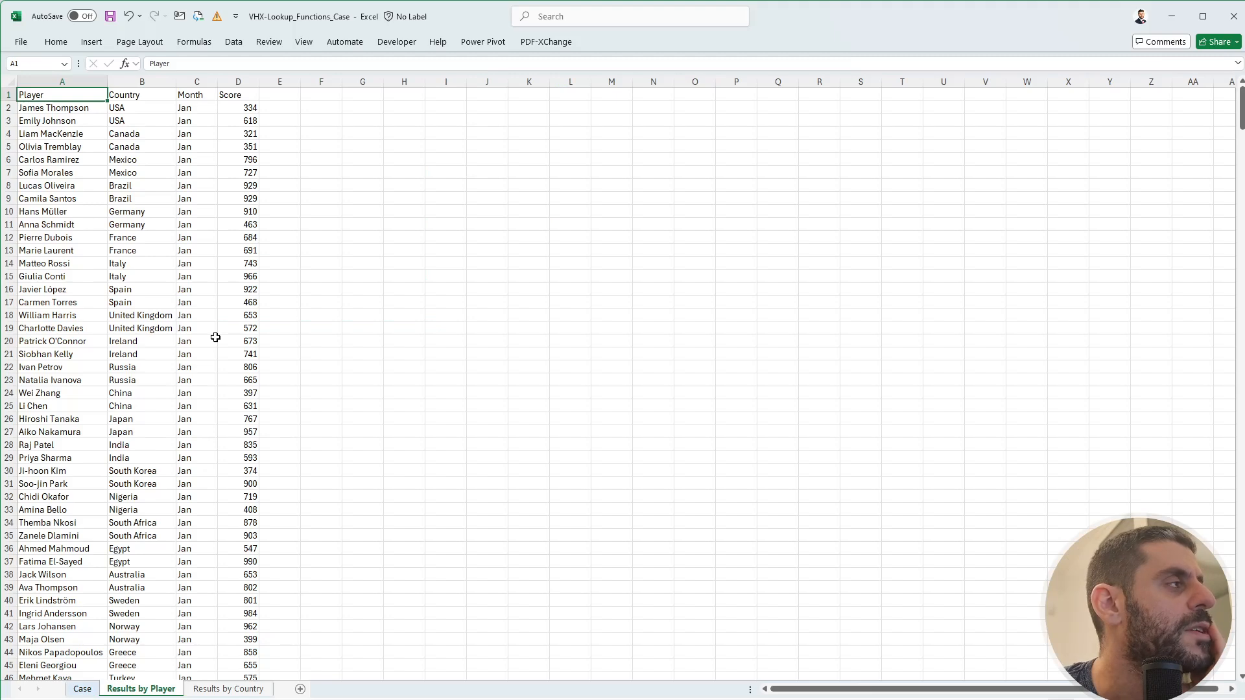
left_click(413, 107)
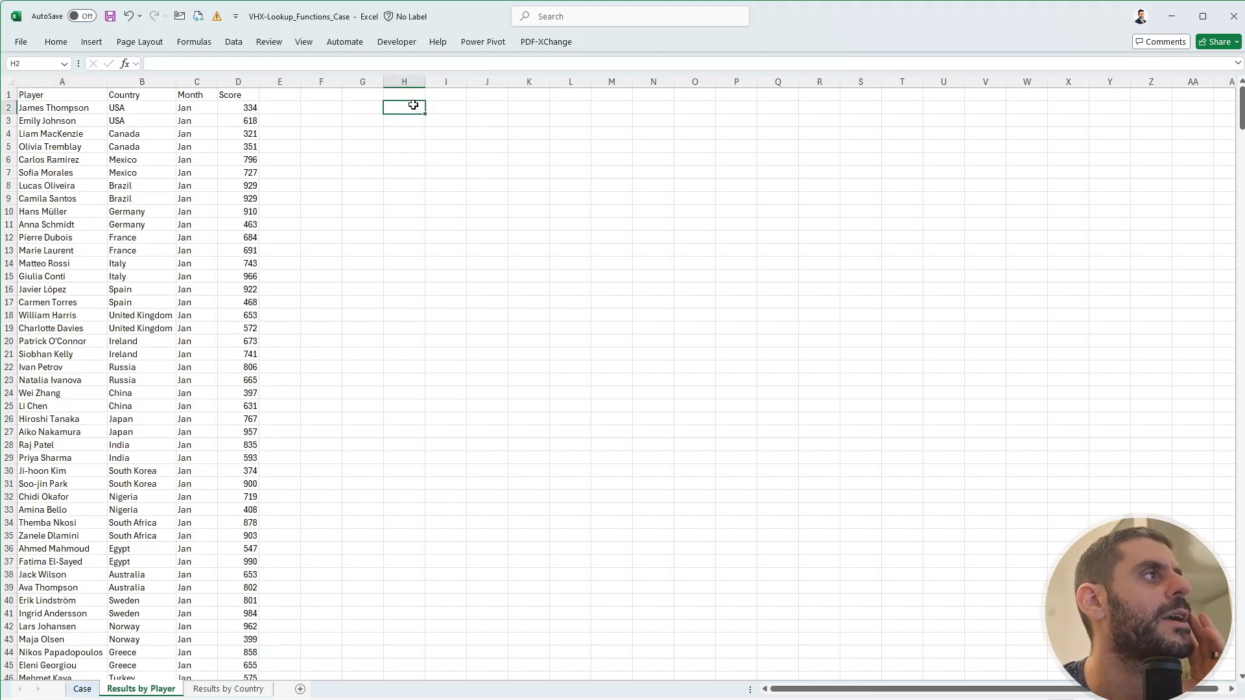
type("+max(")
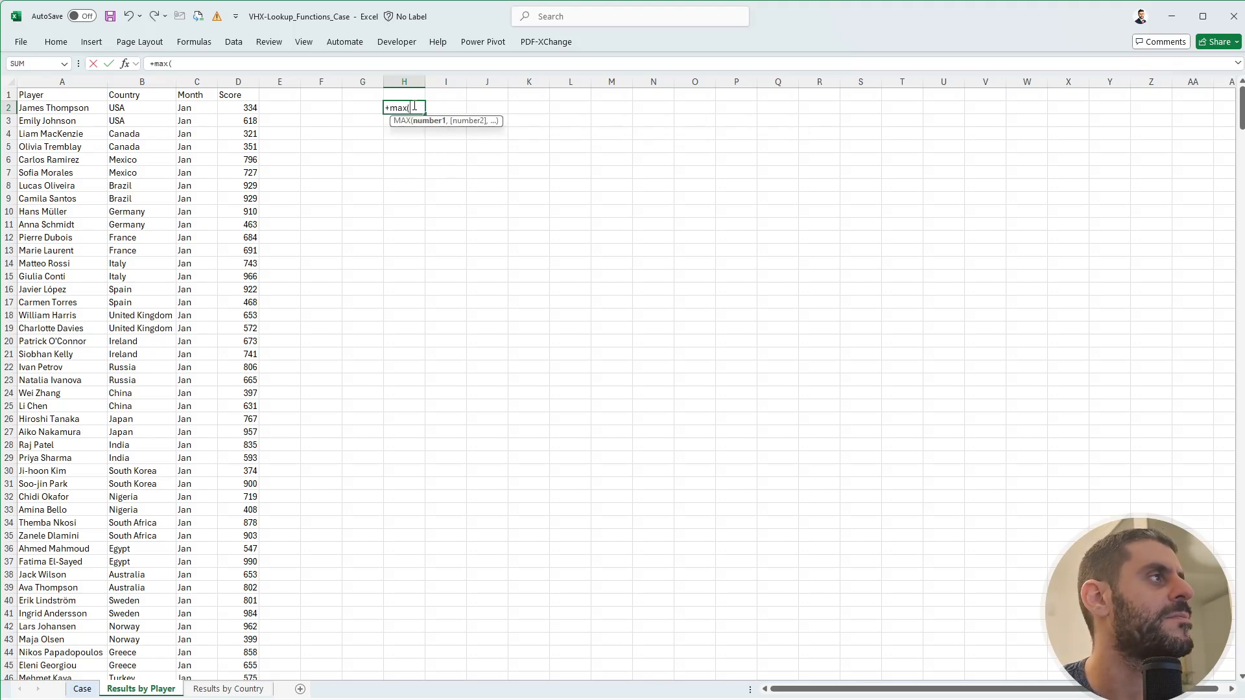
key("Left")
key("Left")
key("Left")
key("Left")
key("ctrl+shift+Down")
key("ctrl+Return")
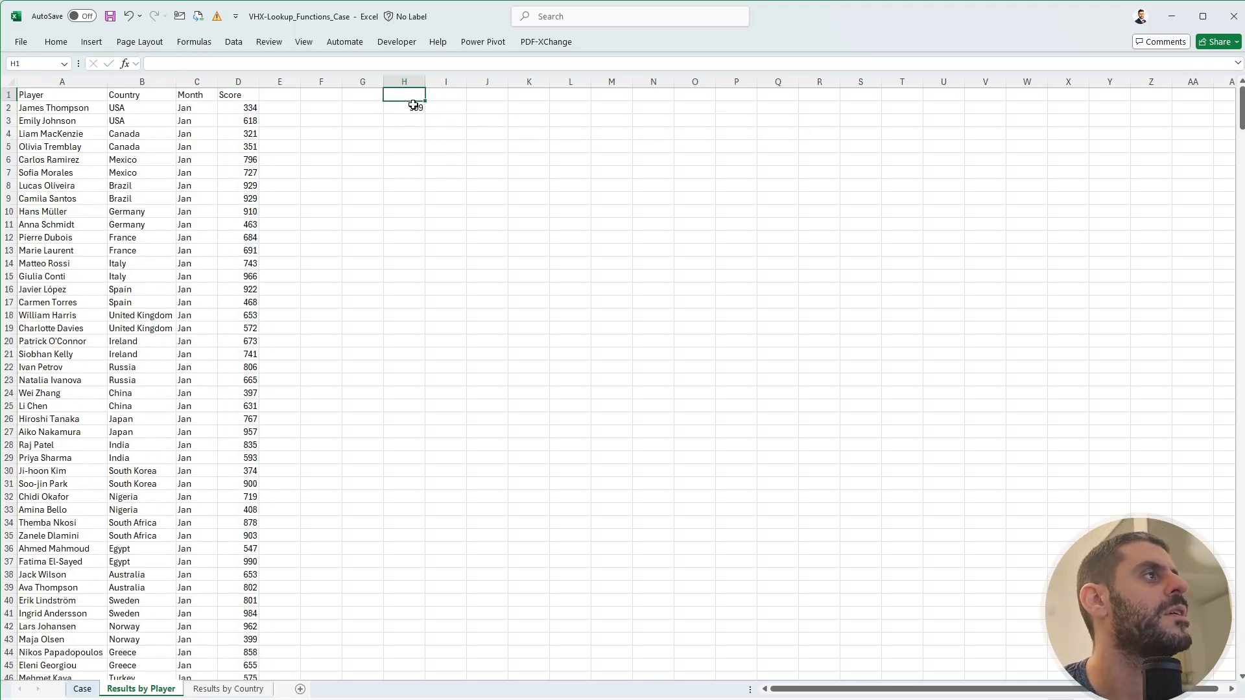
- Enter =XLOOKUP(H2,D2:D601,A2:A601) in I2 to name the top scorer
key("Right")
type("+xlo")
key("Tab")
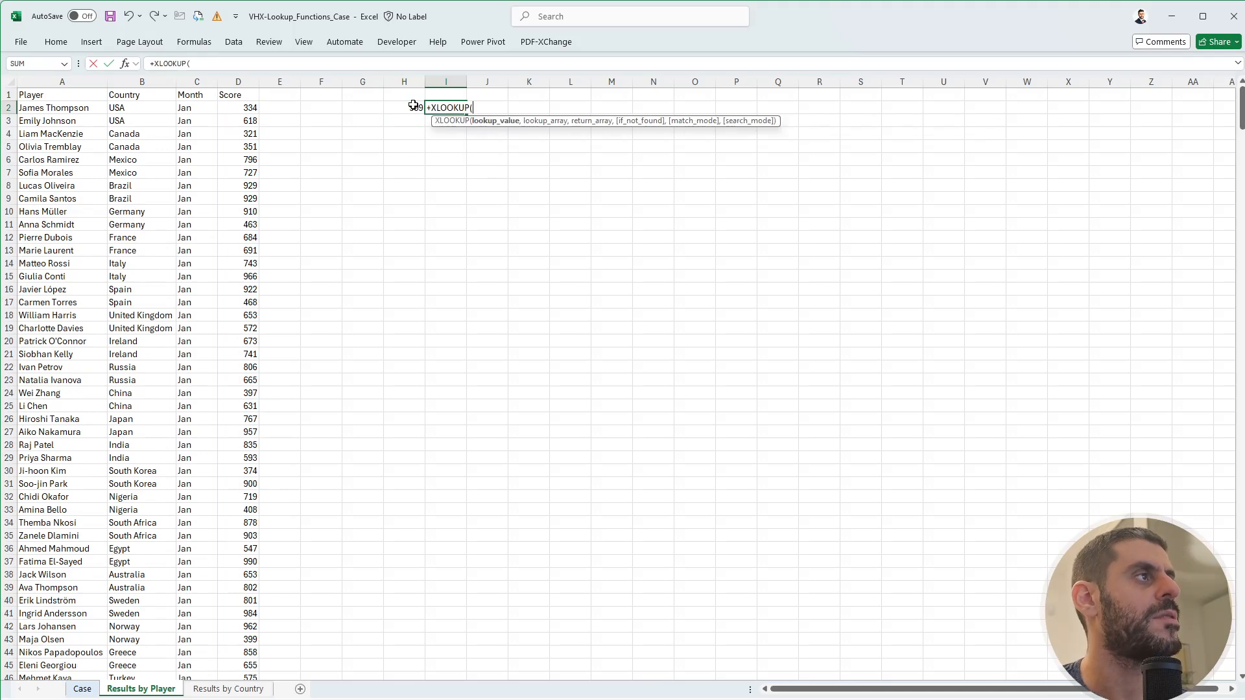
left_click(413, 106)
type(",")
left_click(413, 106)
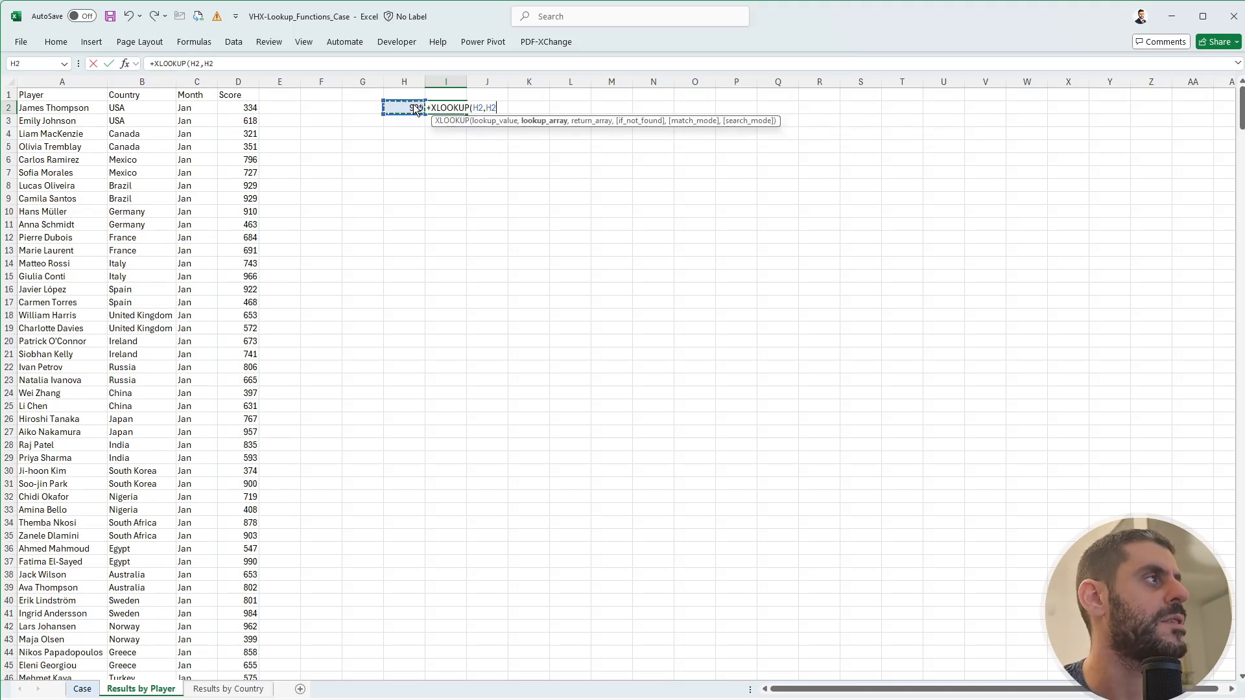
key("Left")
key("Left")
key("Left")
key("Left")
key("ctrl+shift+Down")
type(",")
key("Left")
key("Left")
key("Left")
key("Left")
key("Left")
key("Left")
key("Left")
key("Left")
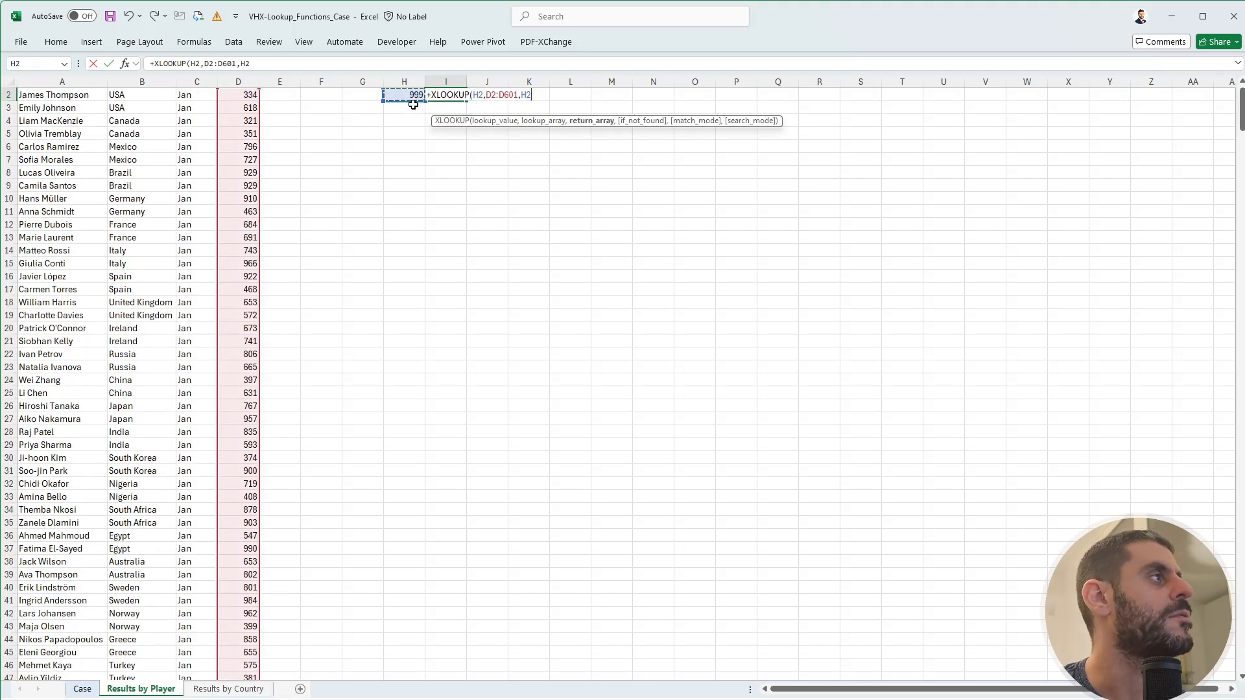
key("Up")
key("ctrl+Down")
key("ctrl+shift+Up")
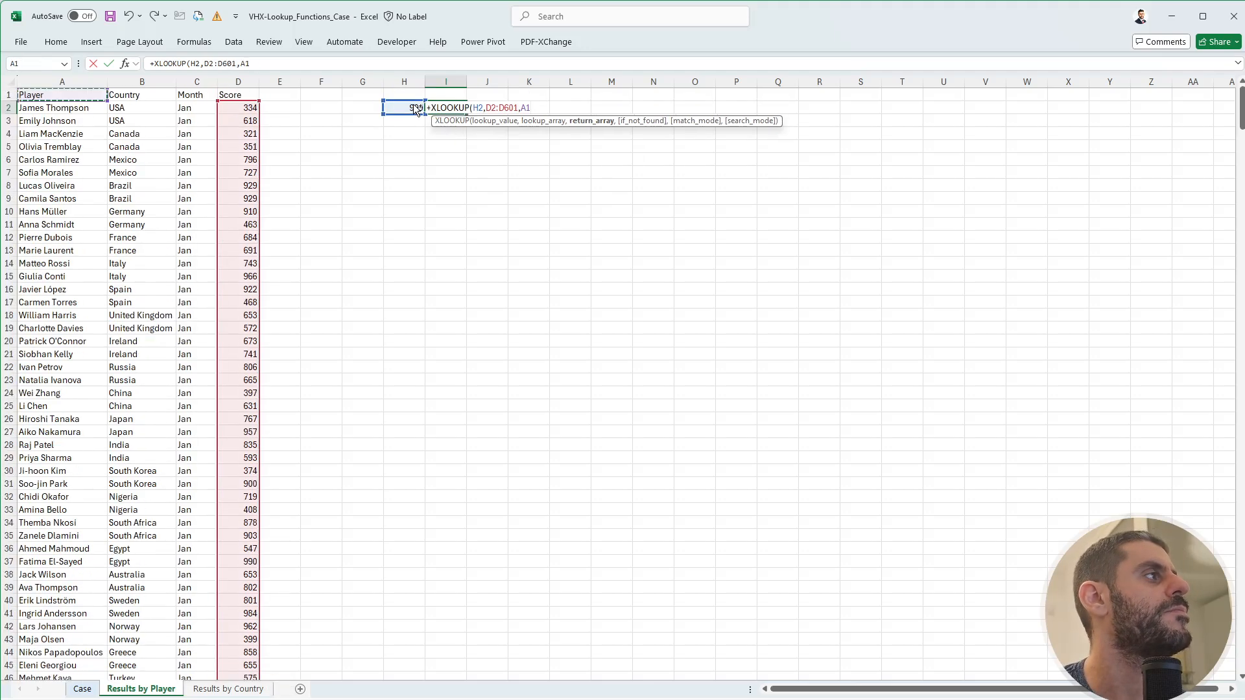
key("ctrl+Return")
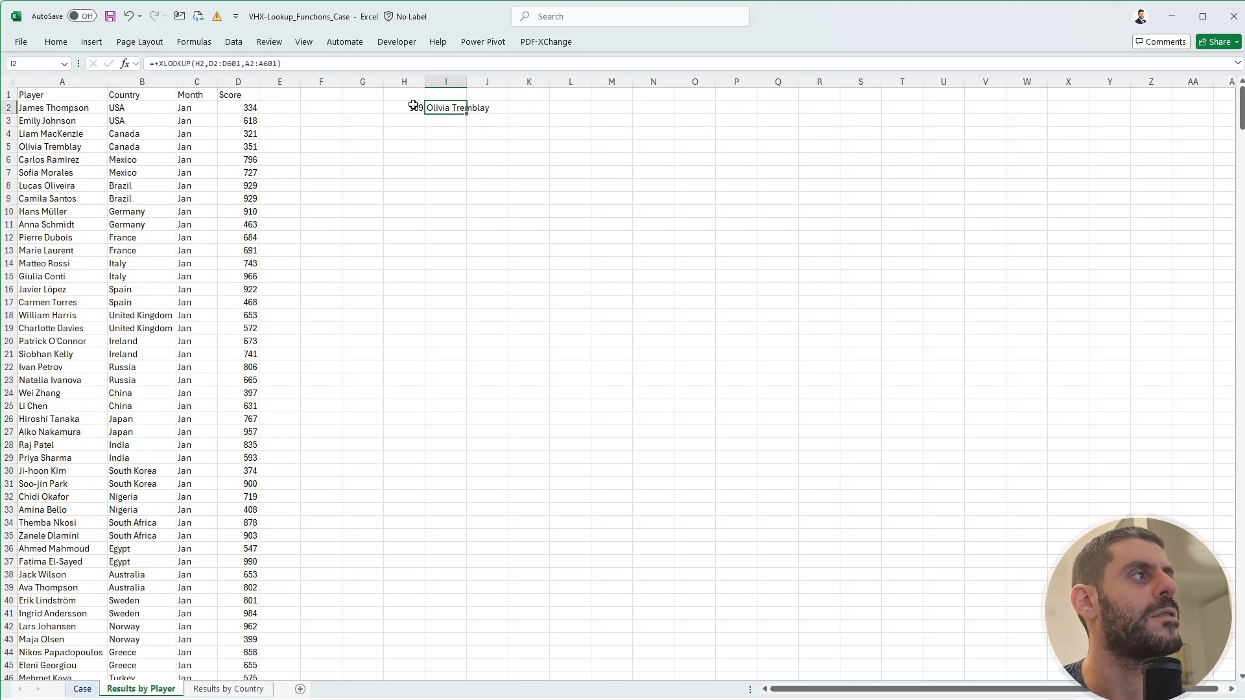
- Search the sheet for 999 to confirm the player, then return to H2
key("Left")
key("Left")
key("Left")
key("Left")
key("ctrl+f")
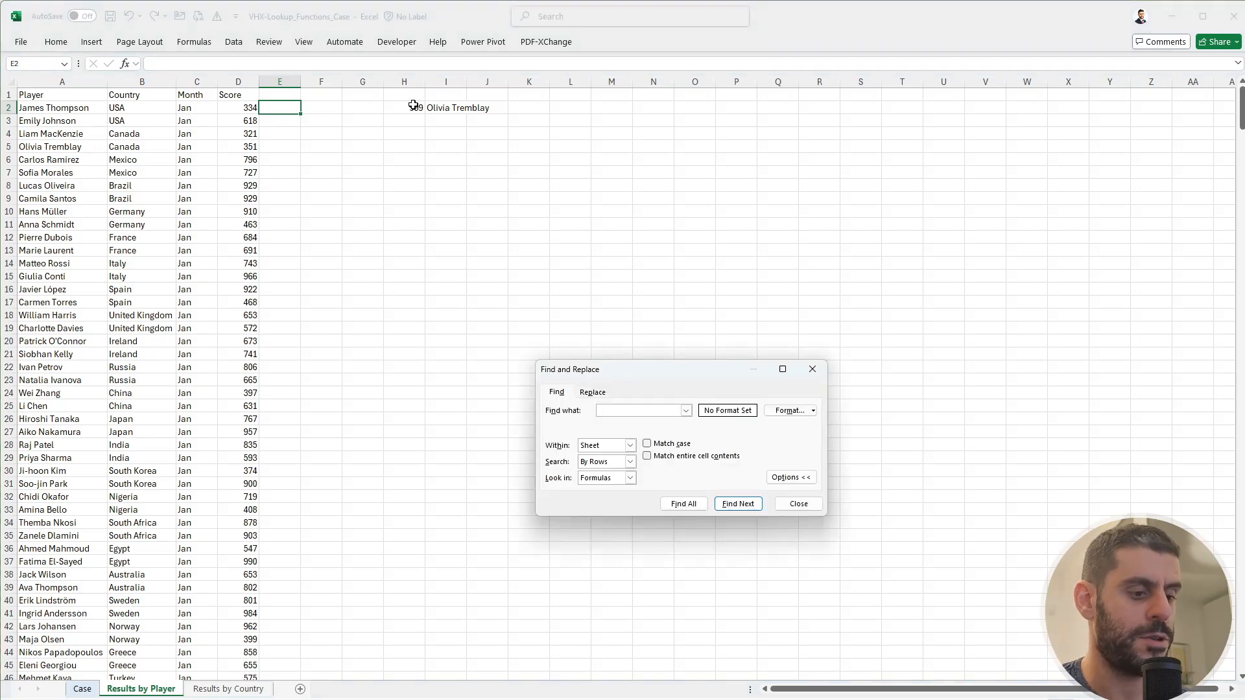
key("Return")
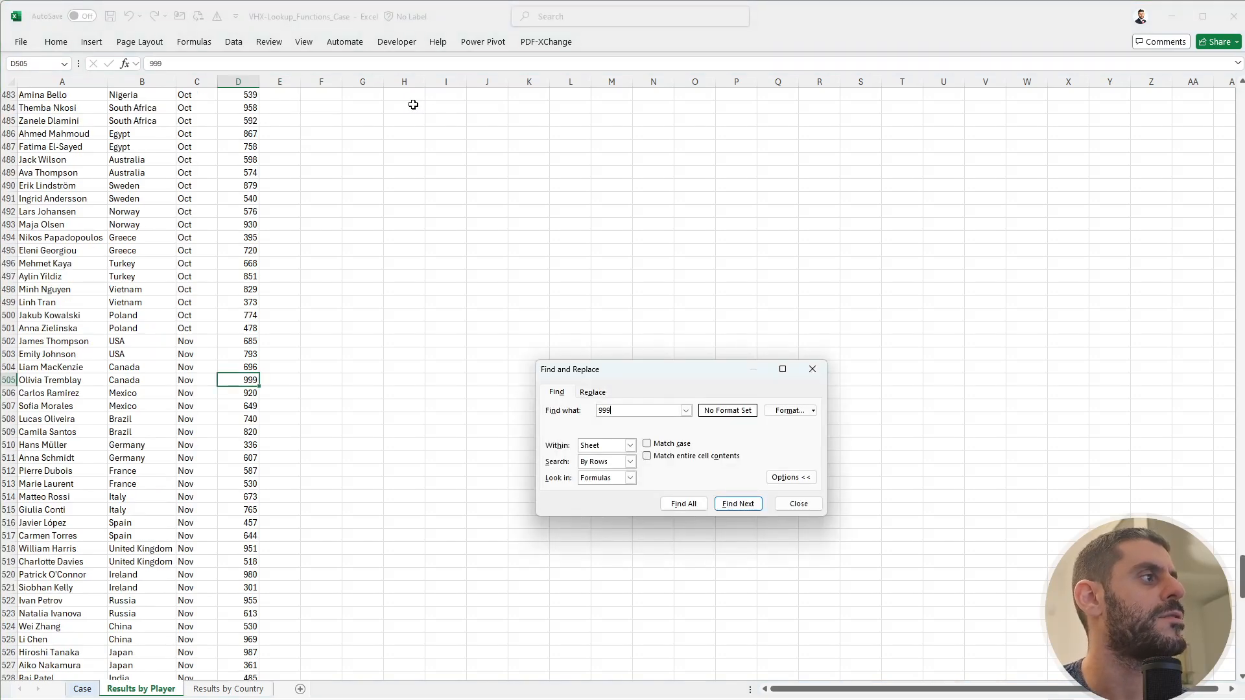
key("Escape")
key("ctrl+Up")
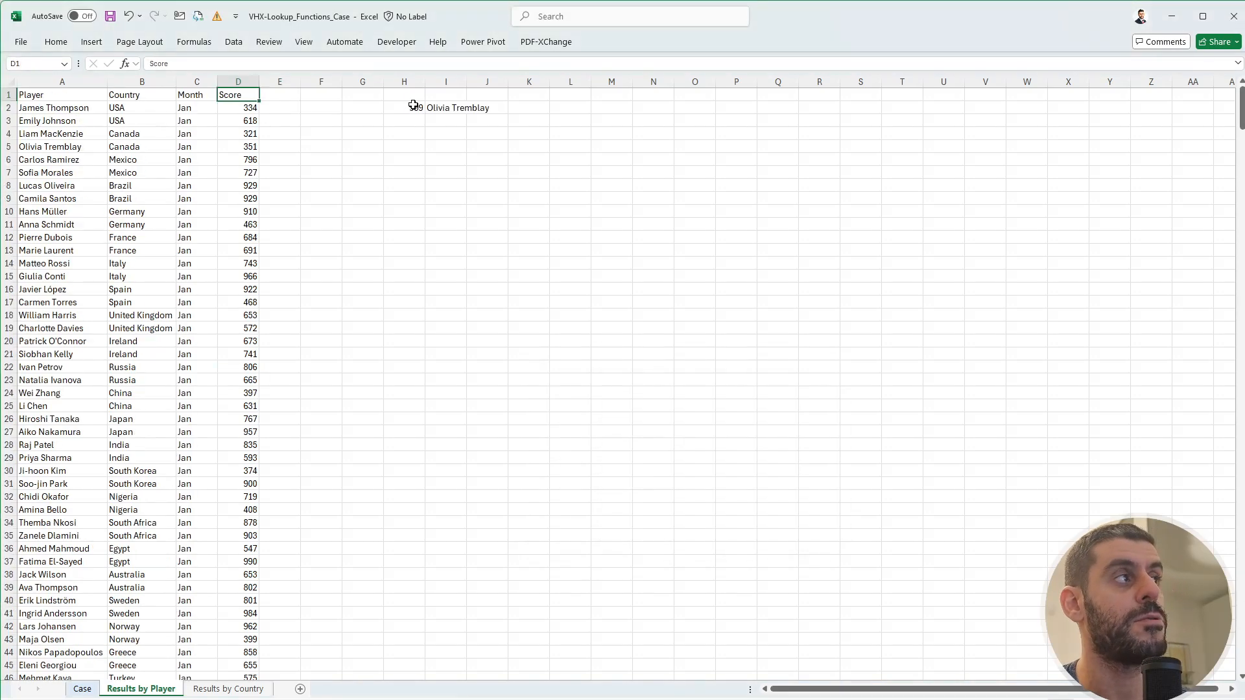
key("Right")
key("Right")
key("Right")
key("Right")
key("Down")
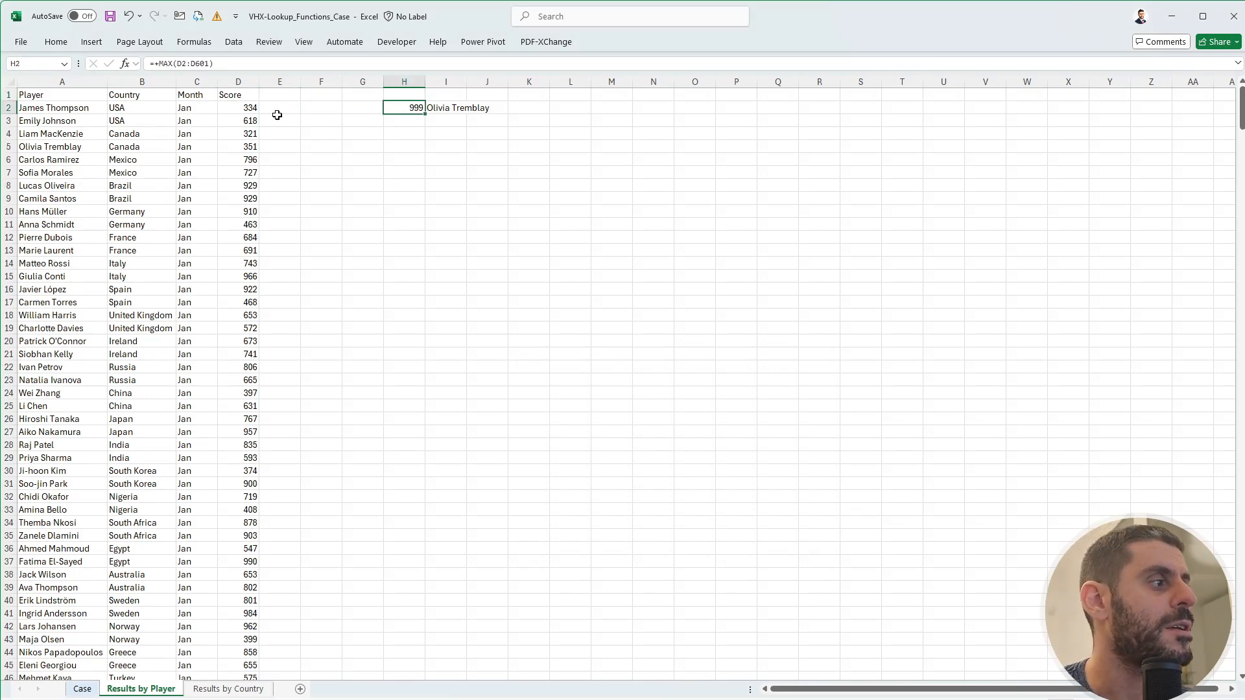
left_click(81, 689)
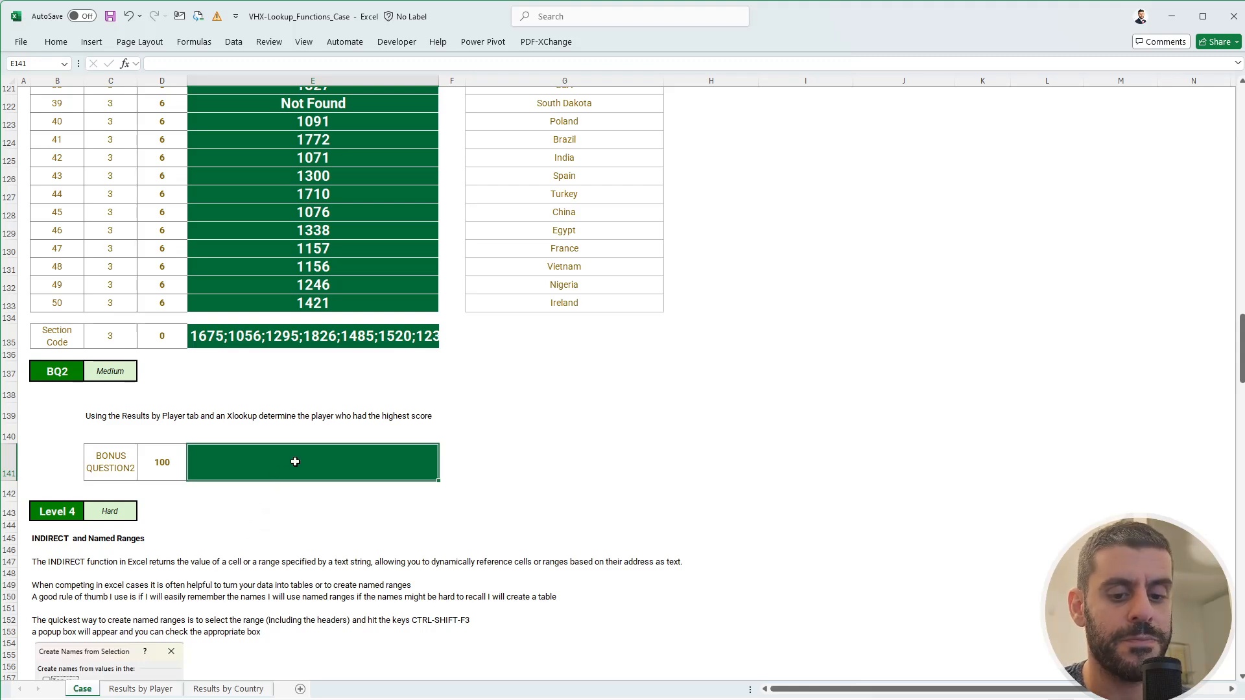
type("+")
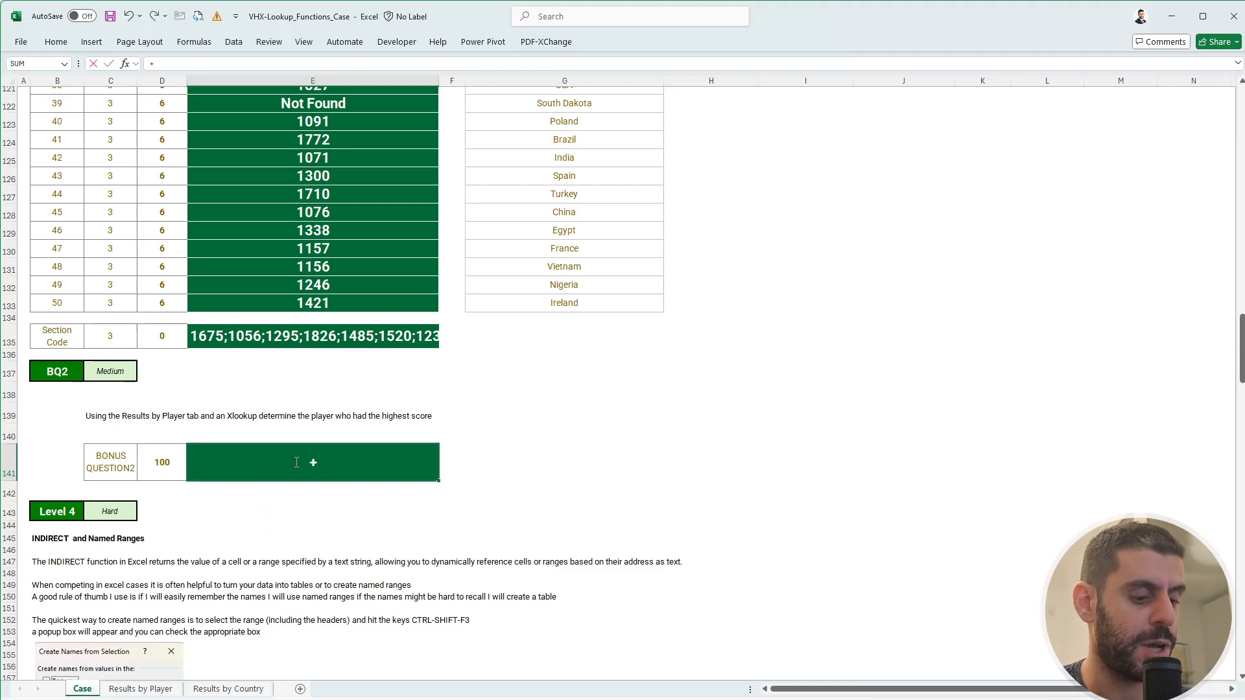
type("xl")
key("Tab")
type("9")
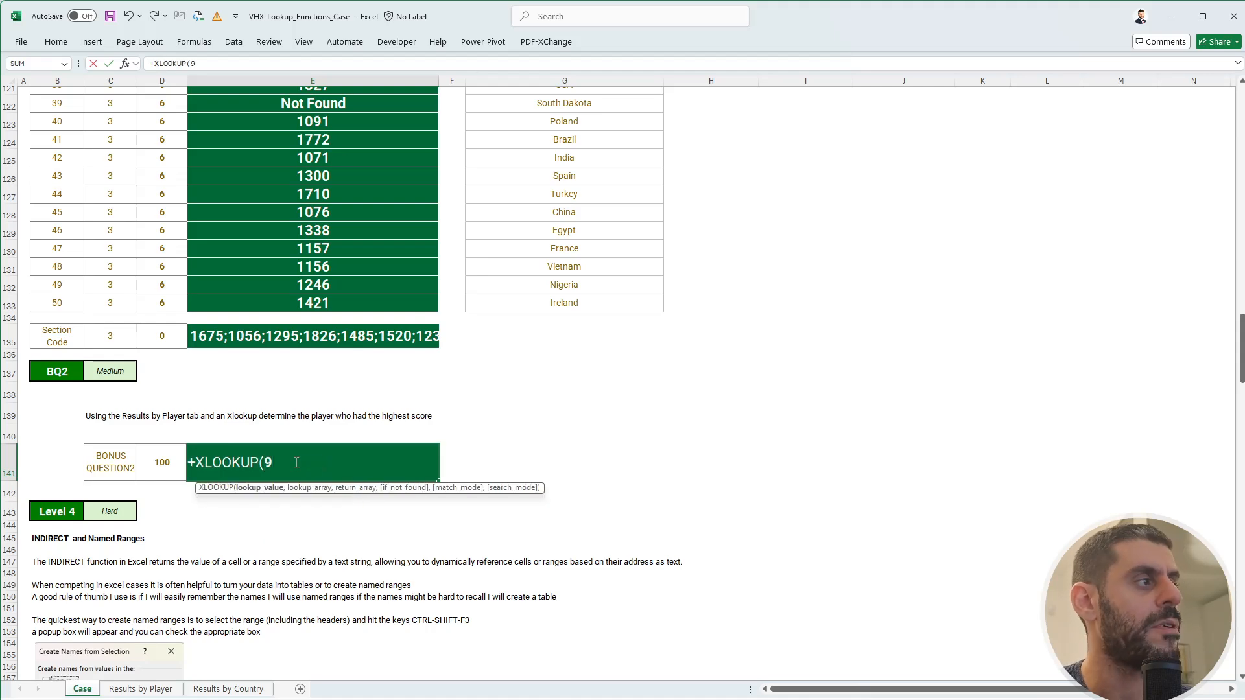
type("999999999999,")
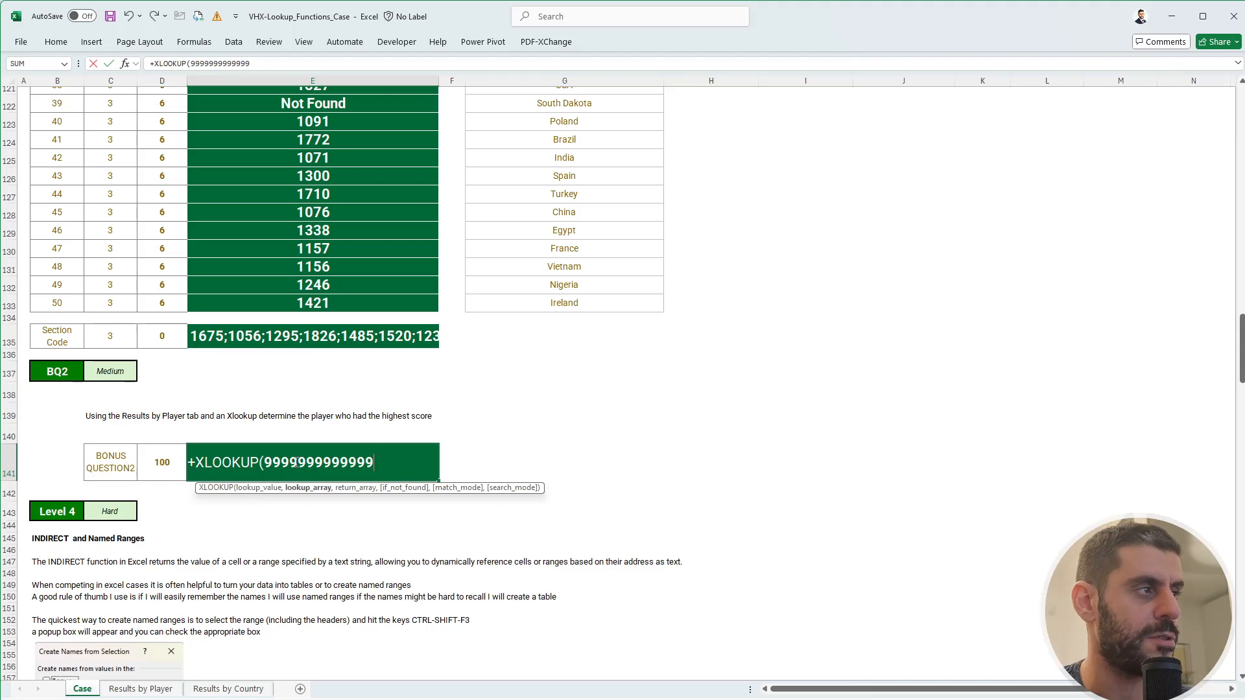
left_click(140, 689)
left_click(242, 109)
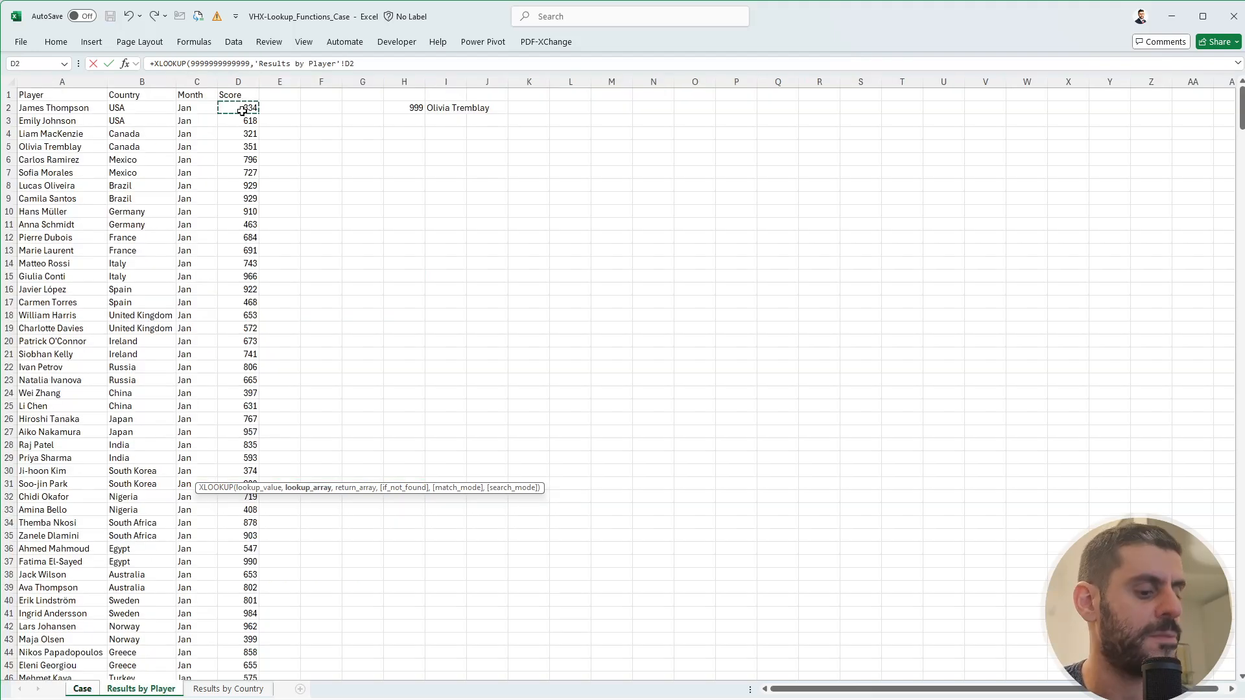
key("ctrl+shift+Down")
type(",")
key("Up")
key("Up")
key("ctrl+Up")
key("Down")
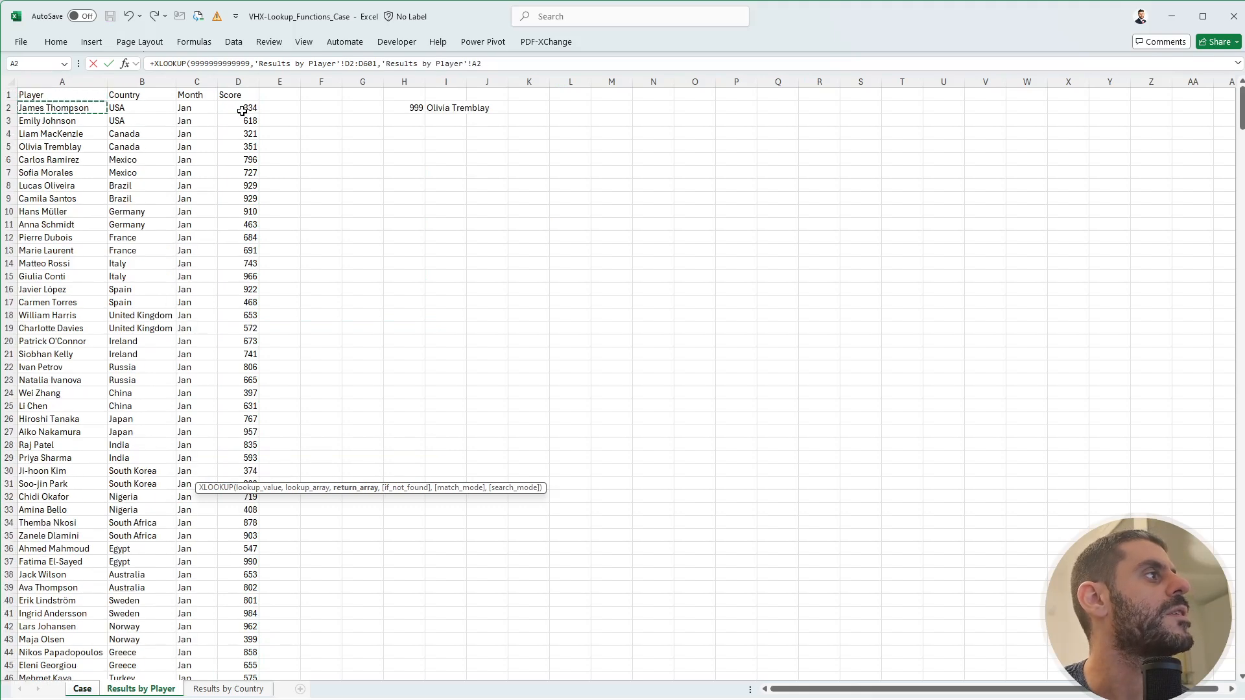
key("ctrl+shift+Down")
type(",,")
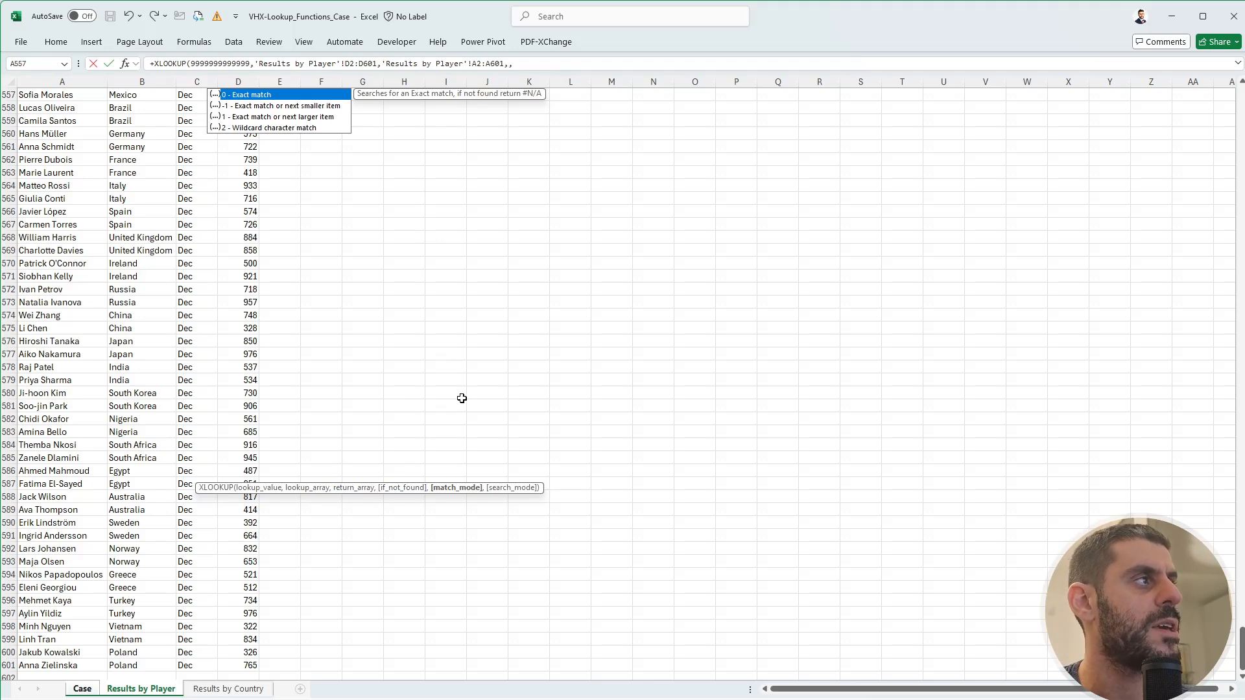
type("-1")
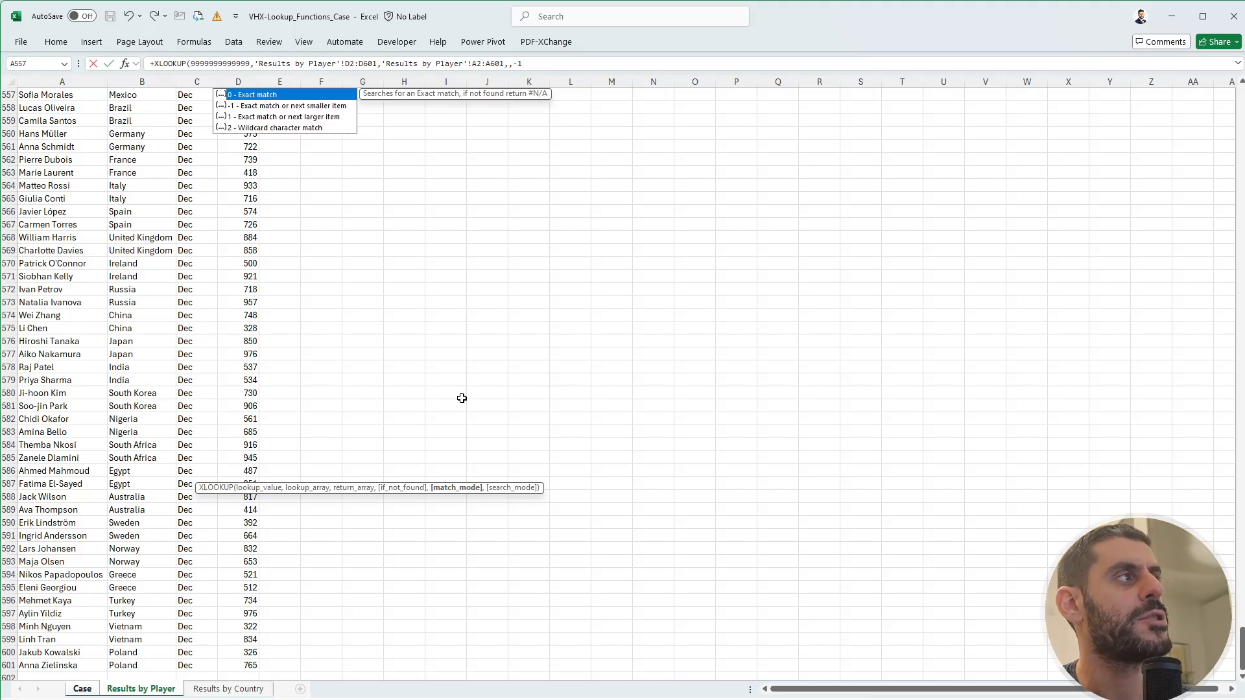
type(")")
key("Return")
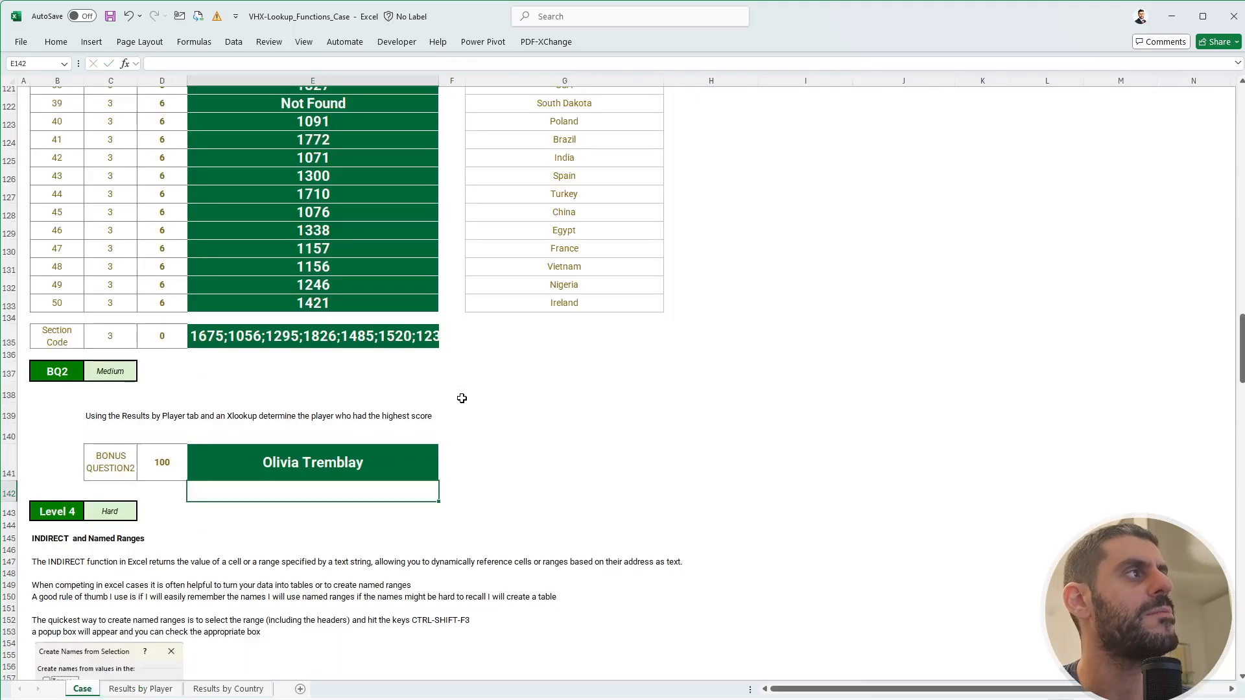
- Recheck the top rows of Results by Player, then go back to the Case sheet
left_click(155, 691)
scroll(415, 260, "up", 5)
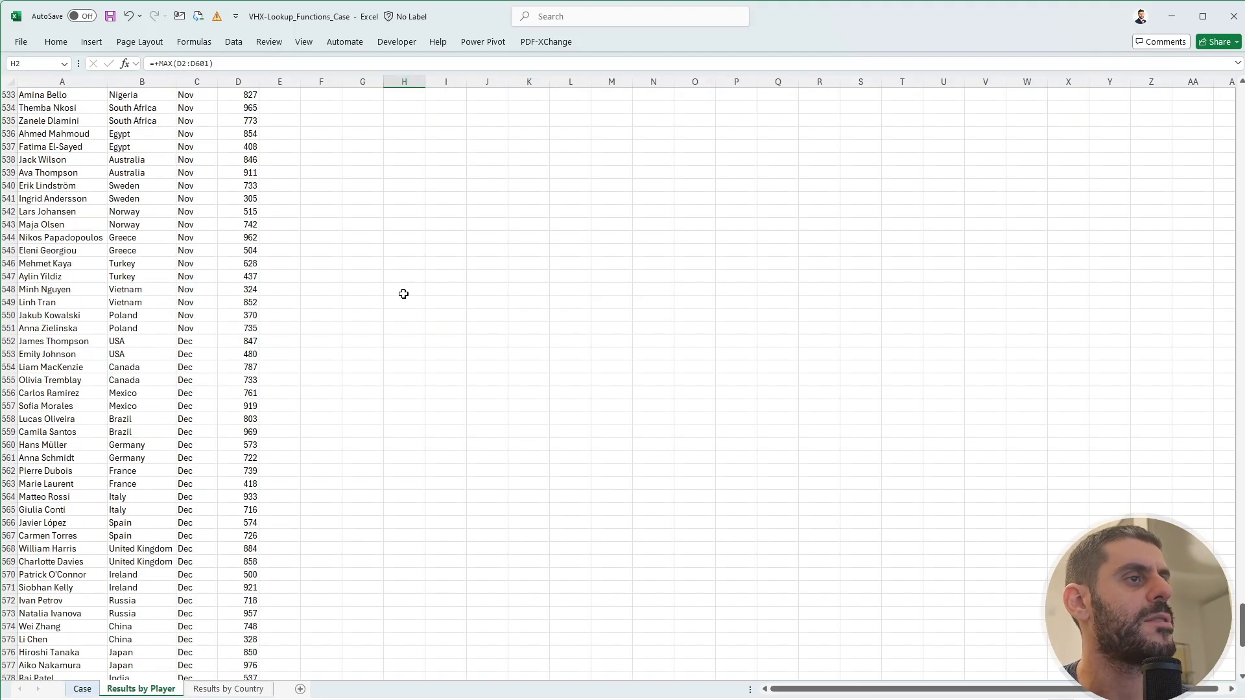
left_click(403, 292)
key("Page_Up")
key("Page_Up")
key("Page_Up")
key("Page_Up")
key("Page_Up")
key("Page_Up")
key("Page_Up")
key("Page_Up")
key("Page_Up")
key("Page_Up")
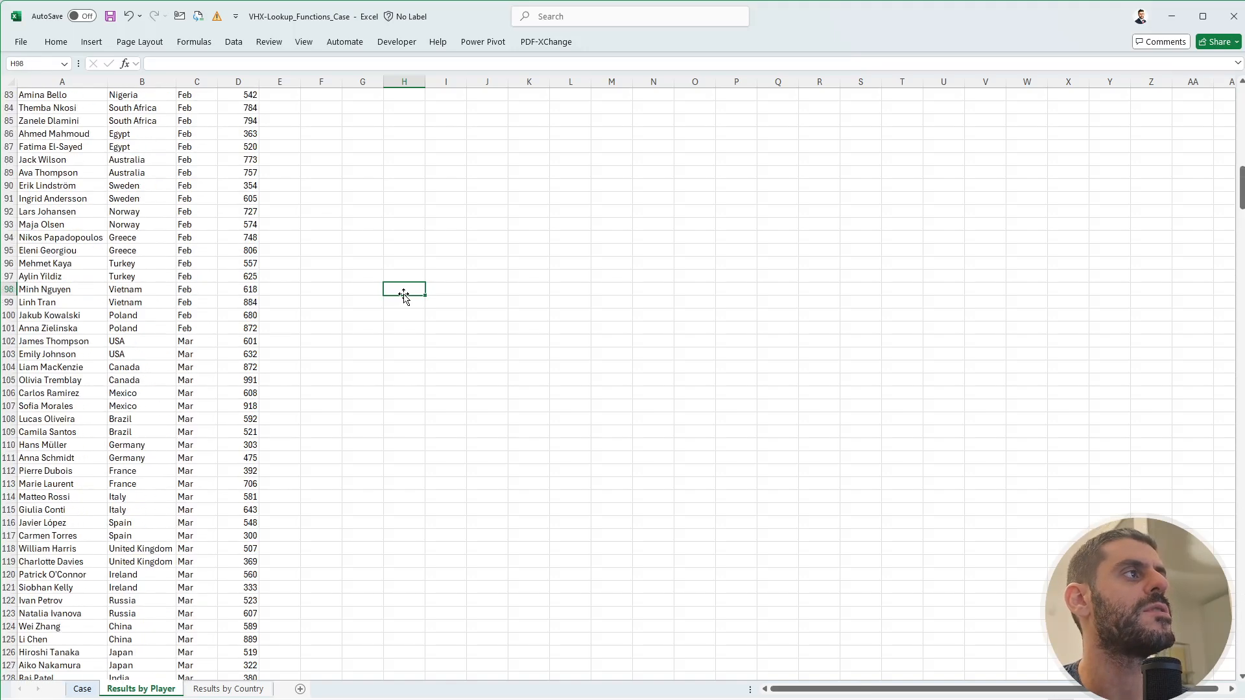
left_click(82, 688)
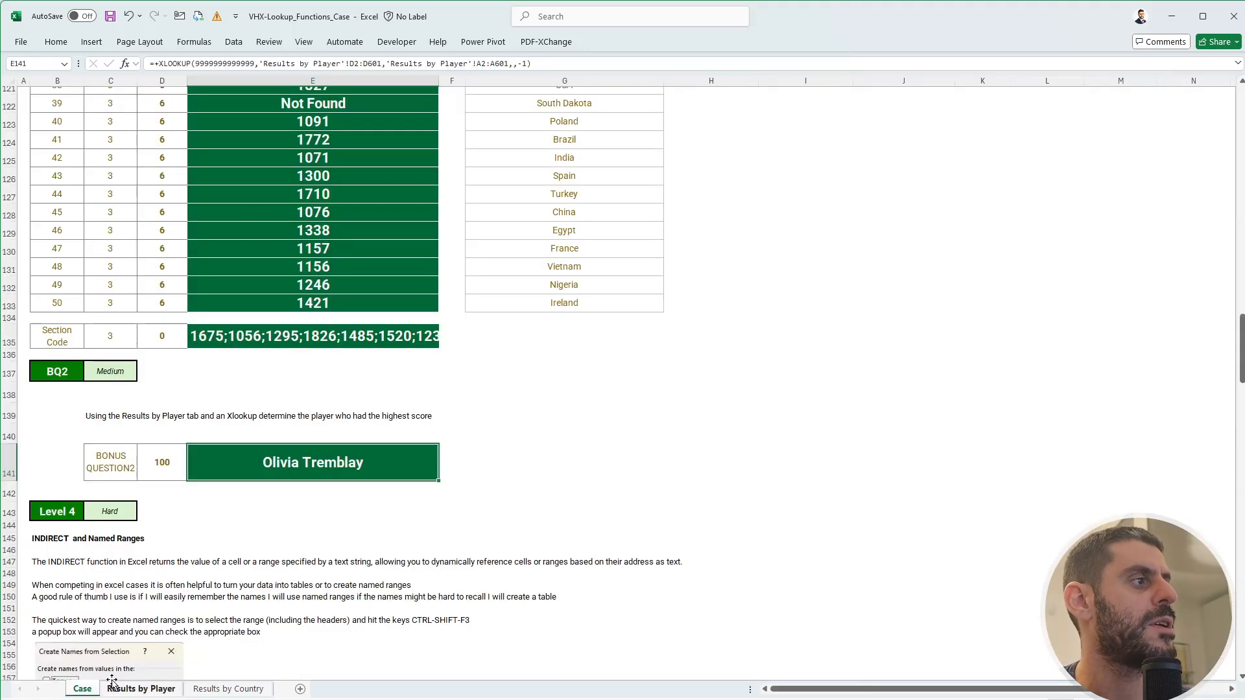
- Paste the top scorer's name into FlexiQuiz's Bonus Question 2 answer field
key("alt+Tab")
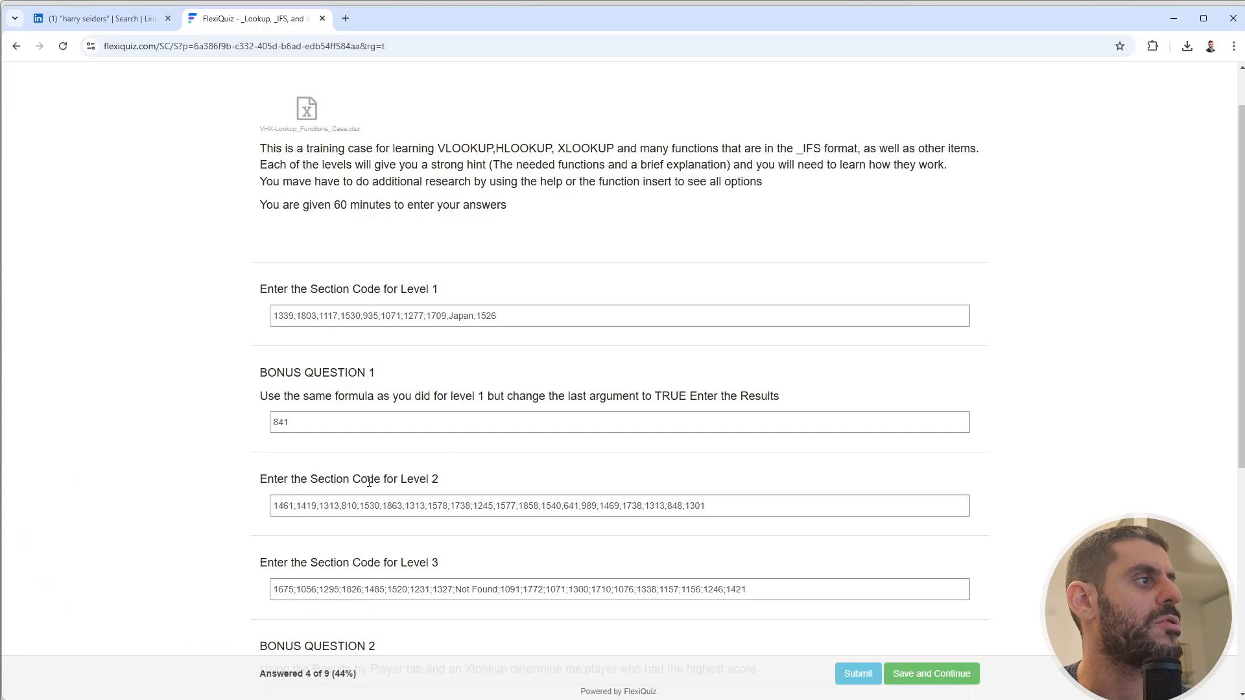
scroll(347, 552, "down", 2)
left_click(345, 443)
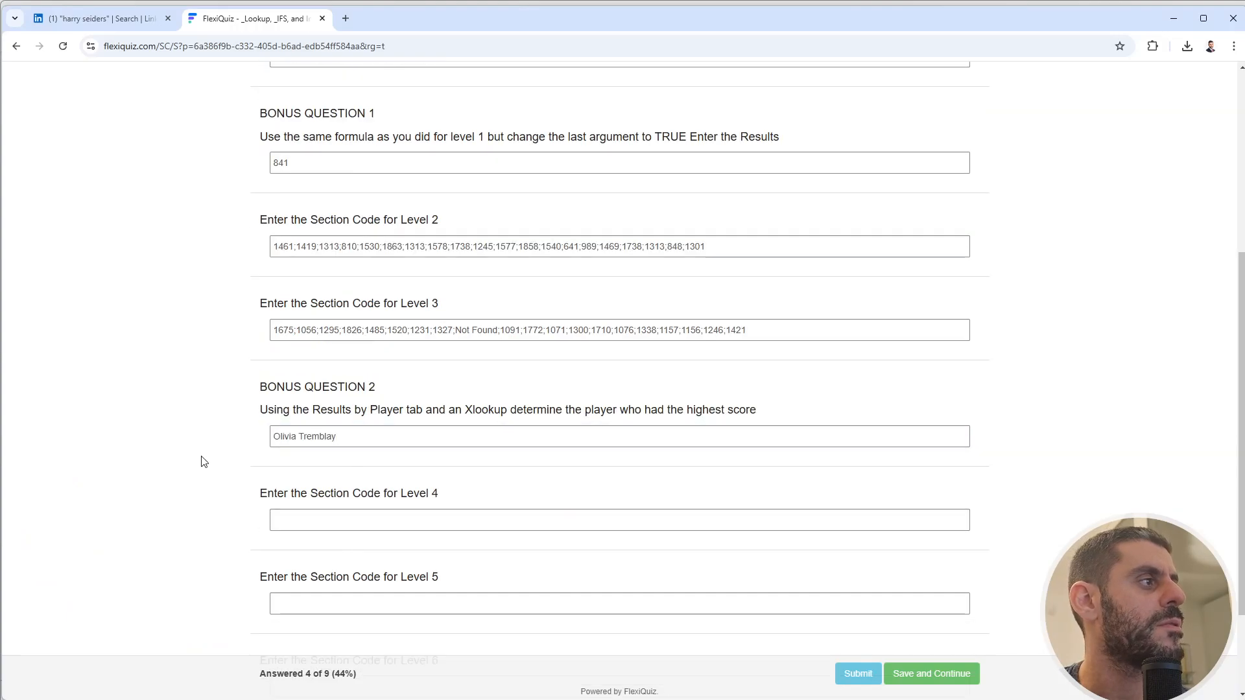
scroll(200, 461, "down", 2)
key("alt+Tab")
scroll(201, 458, "down", 4)
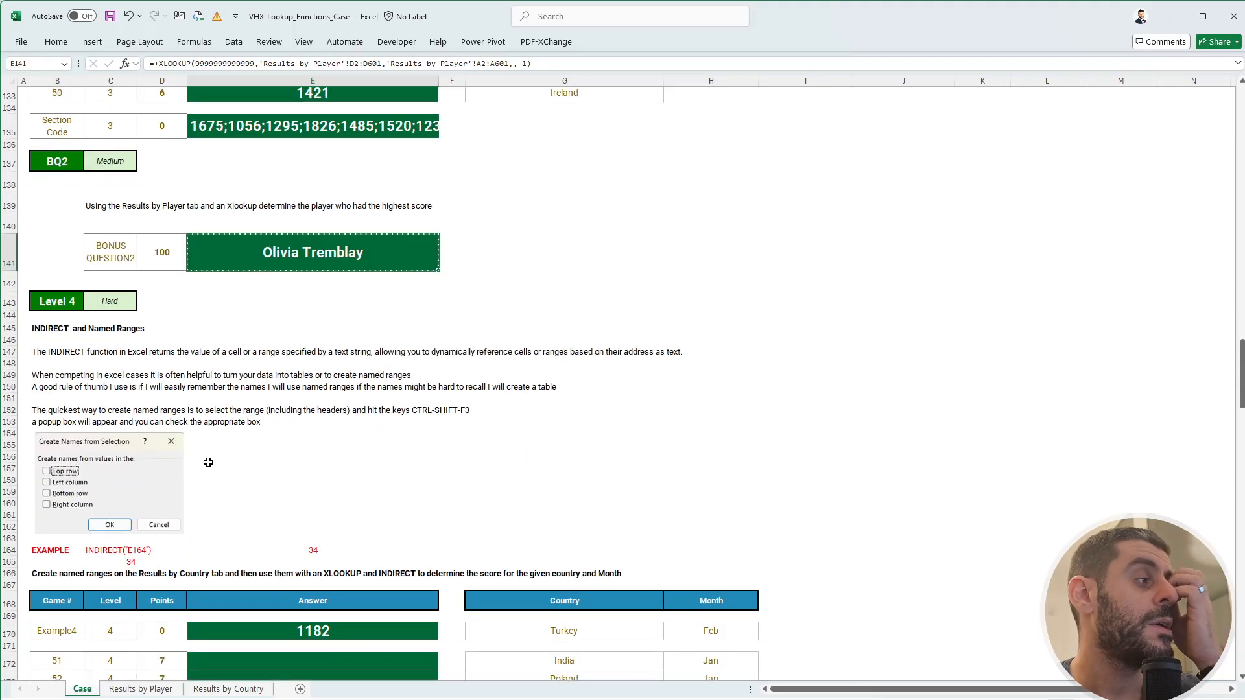
- Scroll the Case sheet to the Level 4 INDIRECT task and open Results by Country
left_click(479, 467)
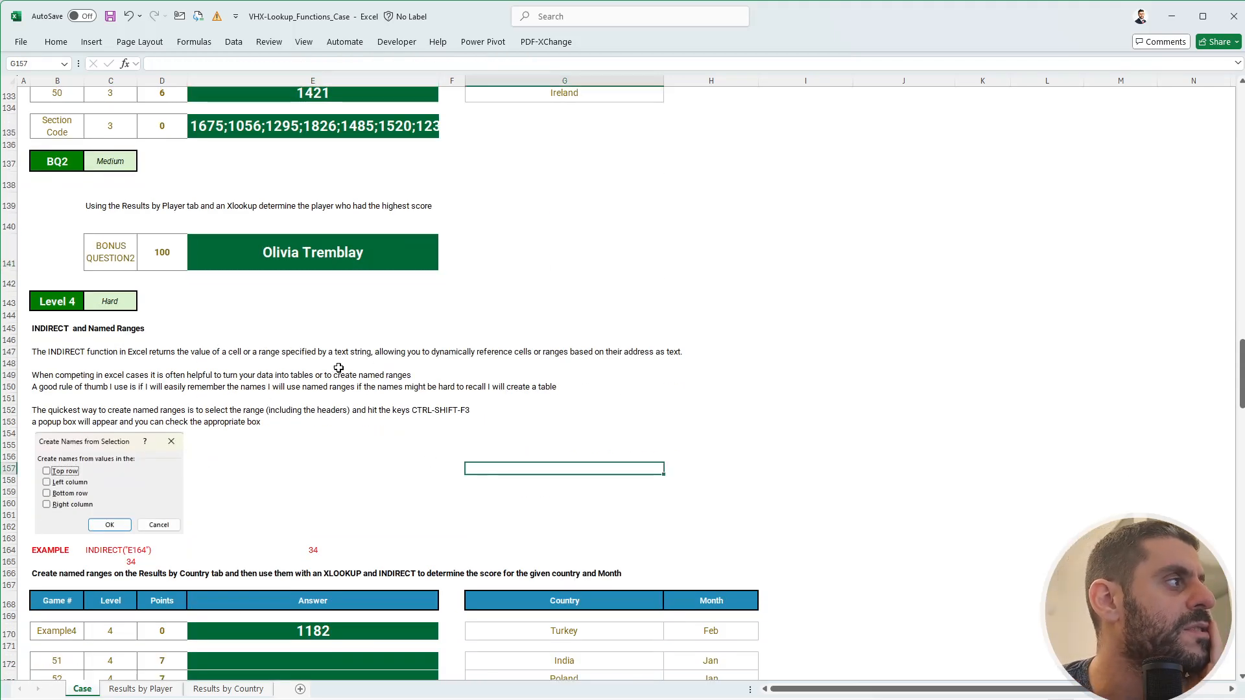
scroll(236, 370, "down", 2)
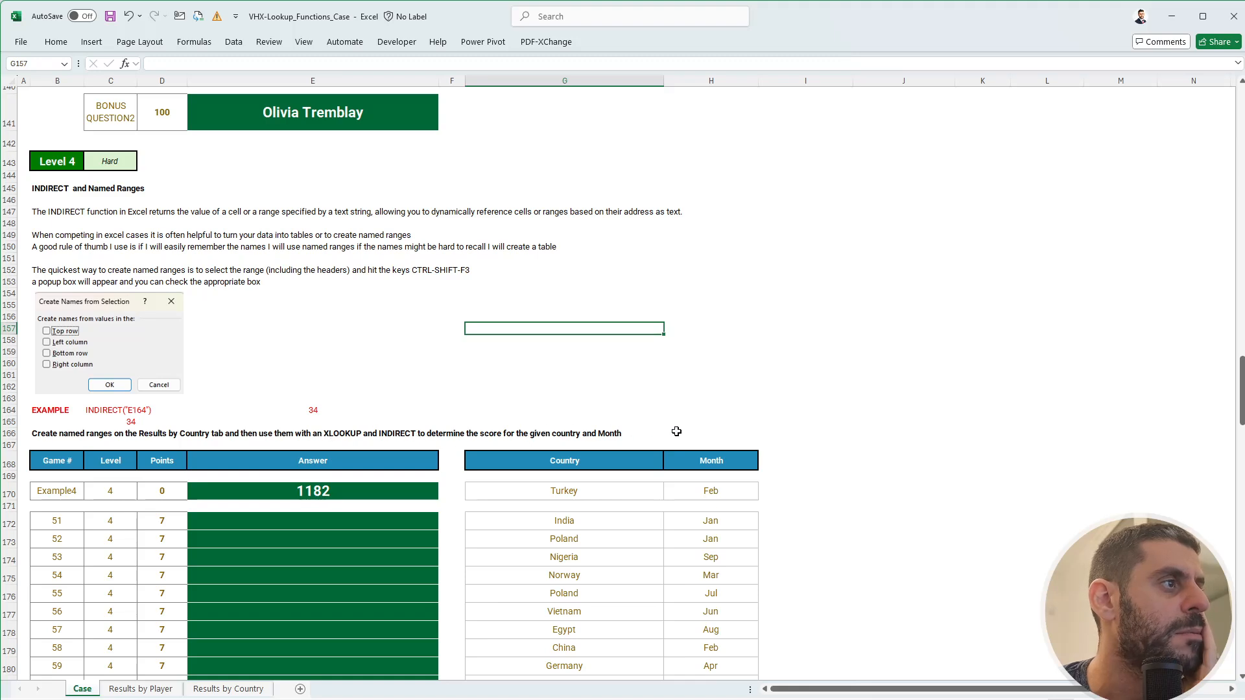
left_click(225, 690)
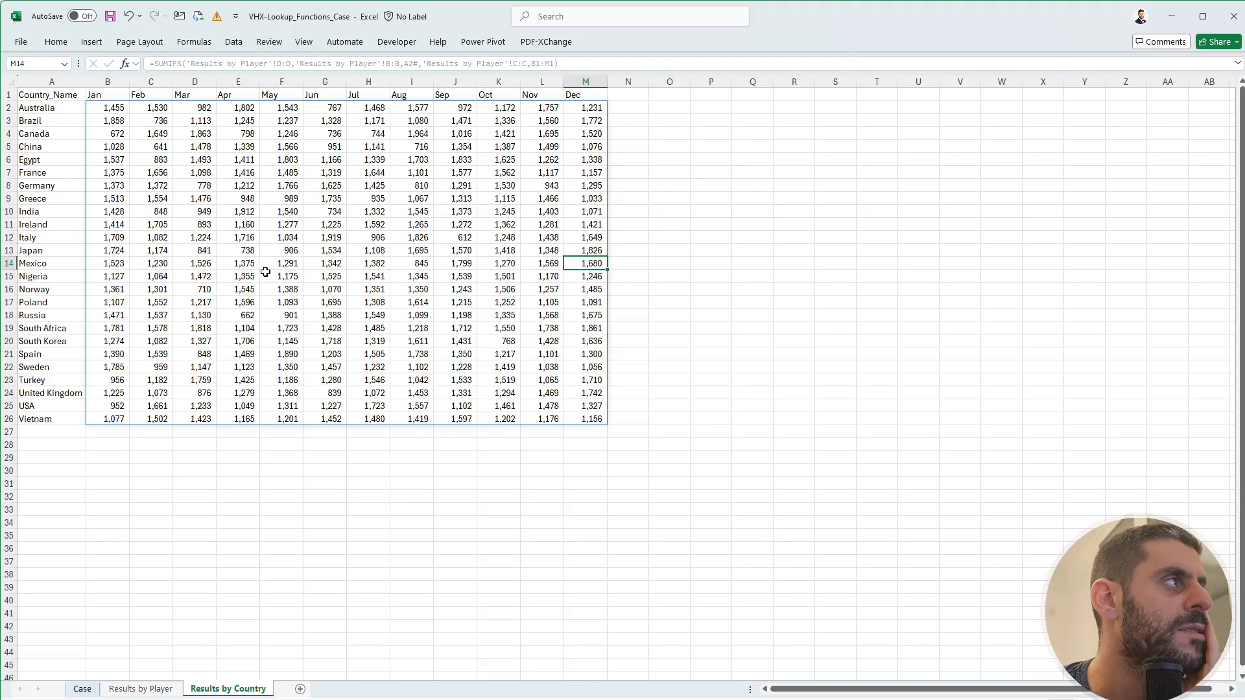
left_click(83, 690)
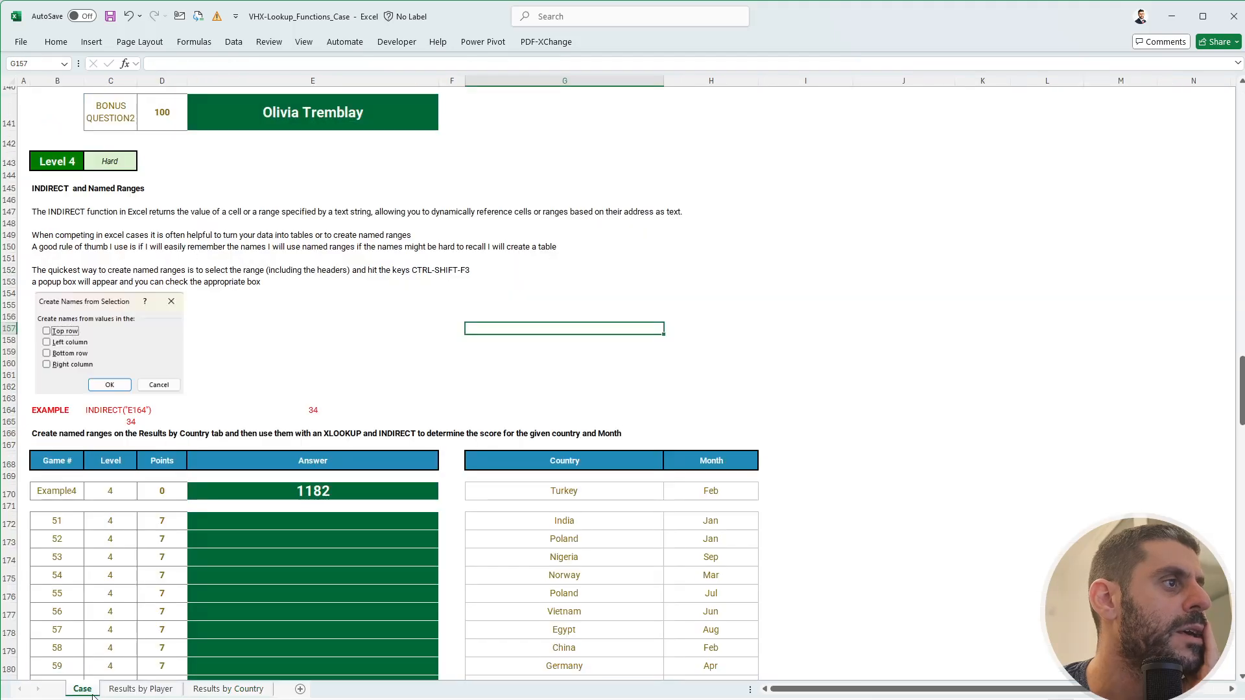
scroll(305, 467, "down", 3)
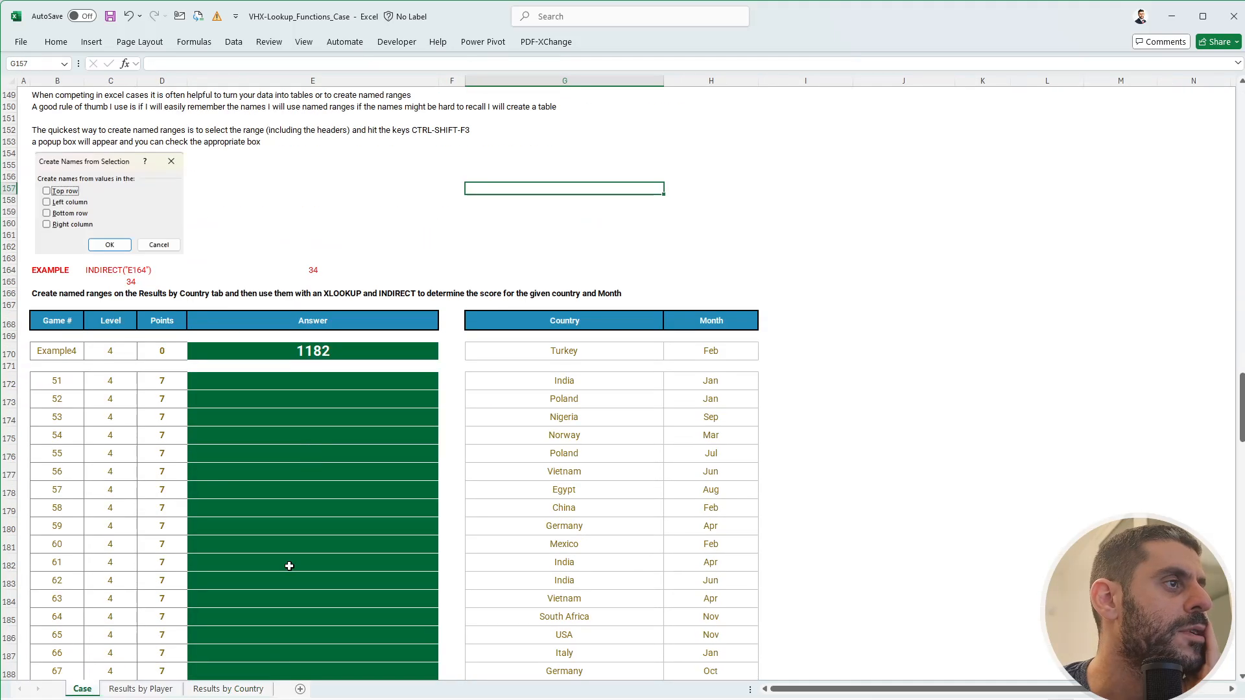
left_click(250, 689)
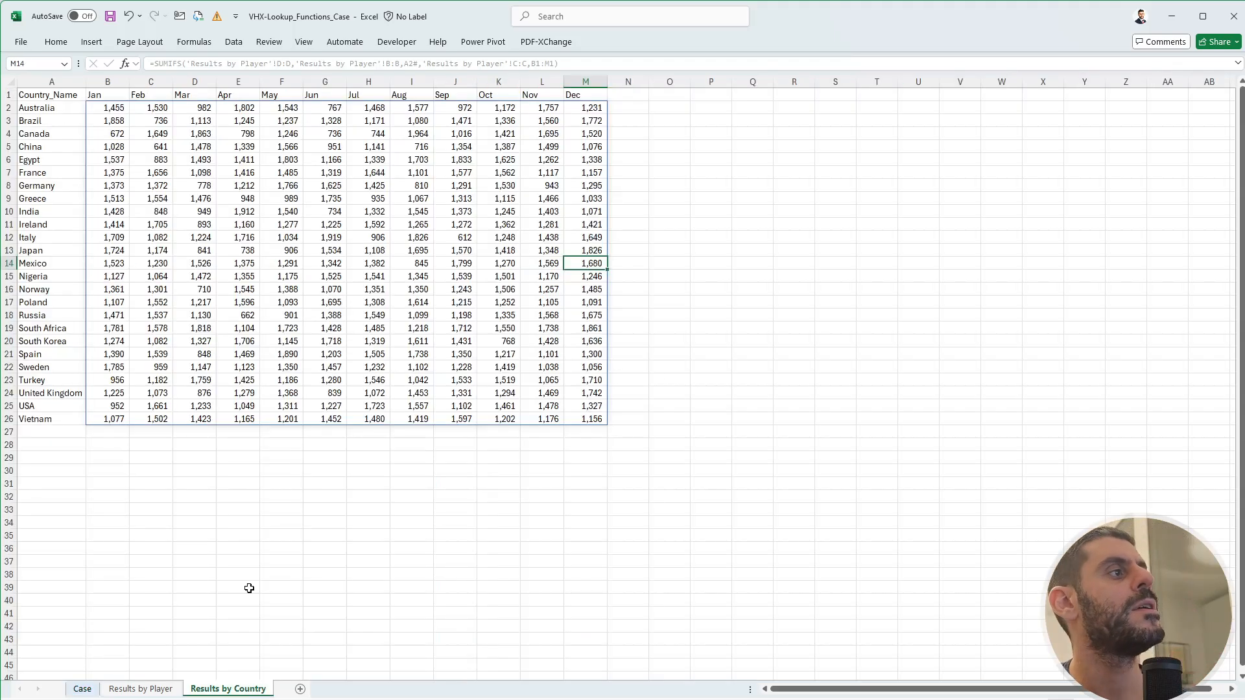
- Name the spilled country list A2# 'countries' via the Name Box
left_click(114, 106)
key("Left")
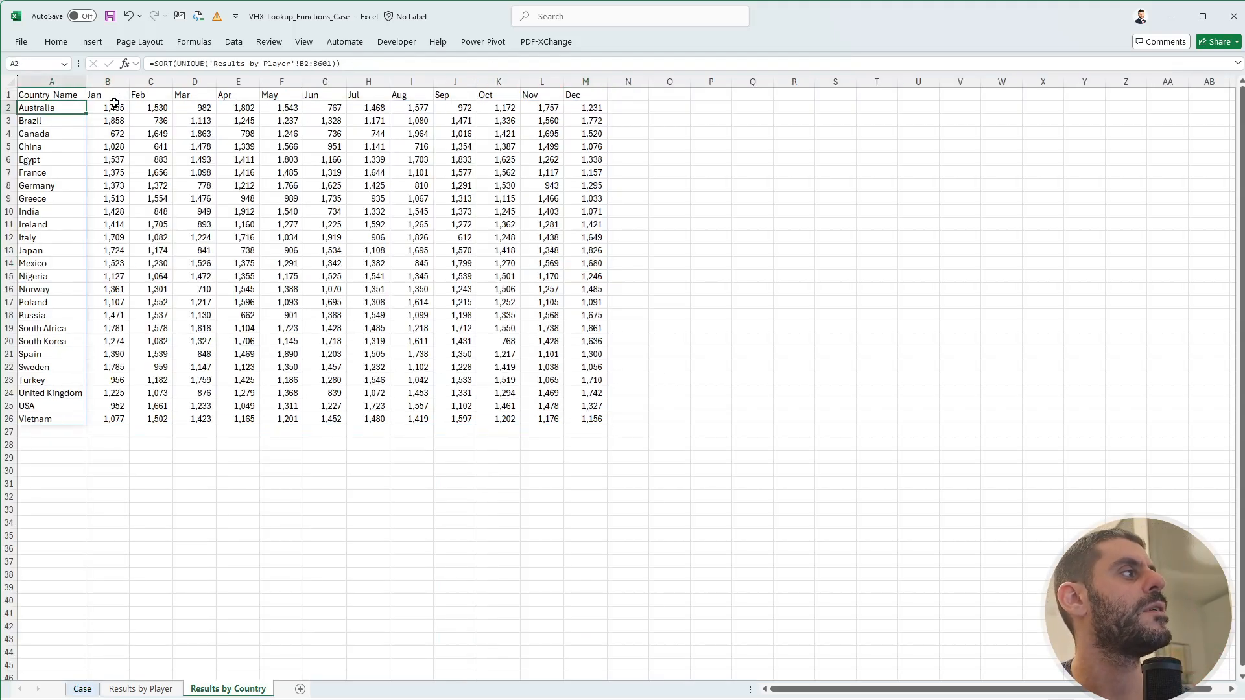
key("ctrl+shift+Down")
left_click(35, 62)
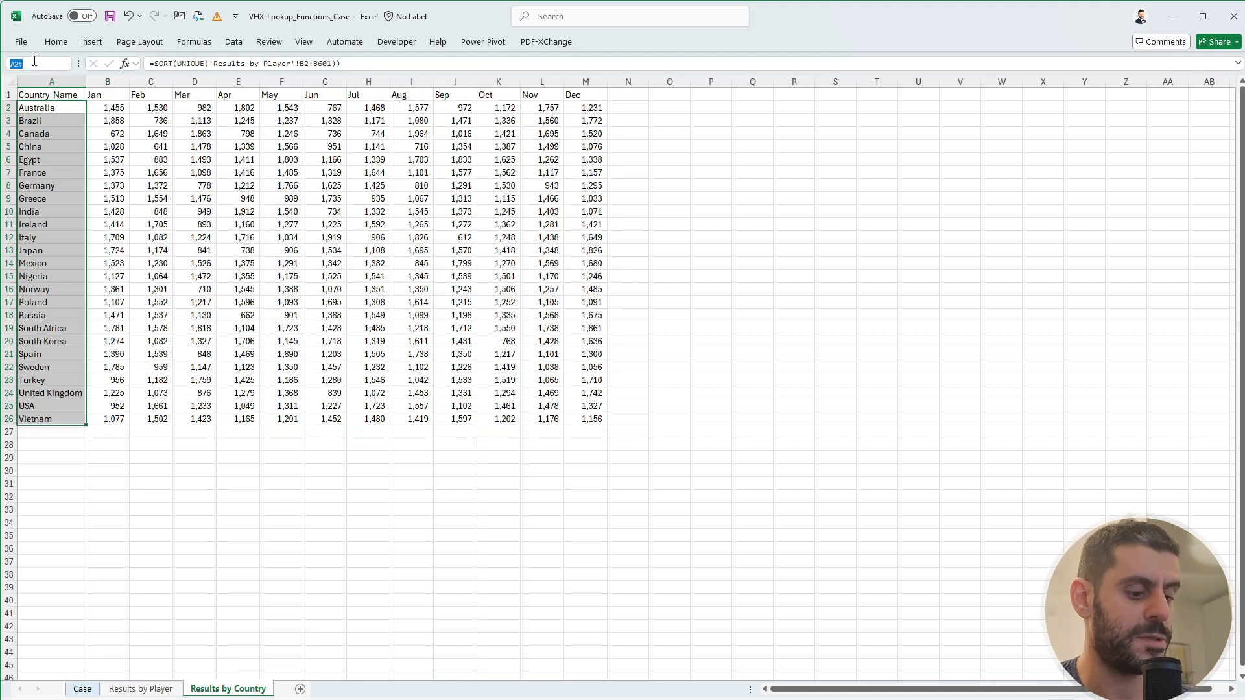
type("countries")
key("Return")
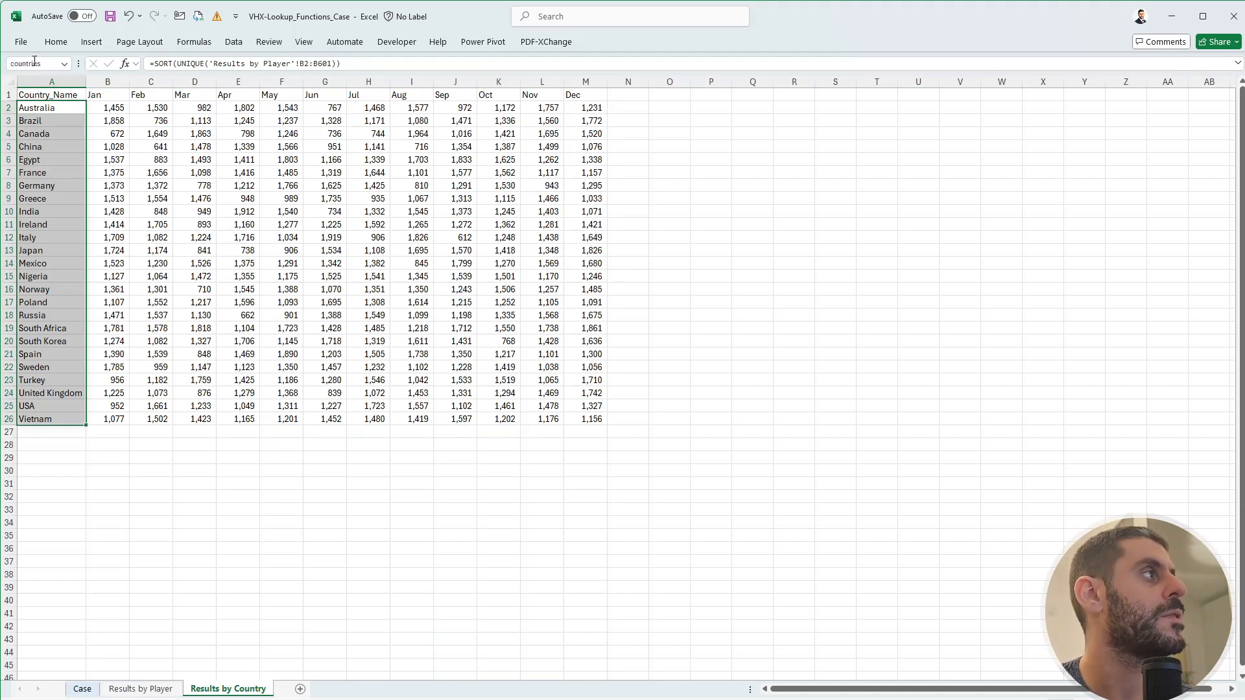
- Name the January scores B2:B26 'jan' and return to the Case sheet
key("Right")
key("ctrl+shift+Down")
left_click(34, 61)
type("j")
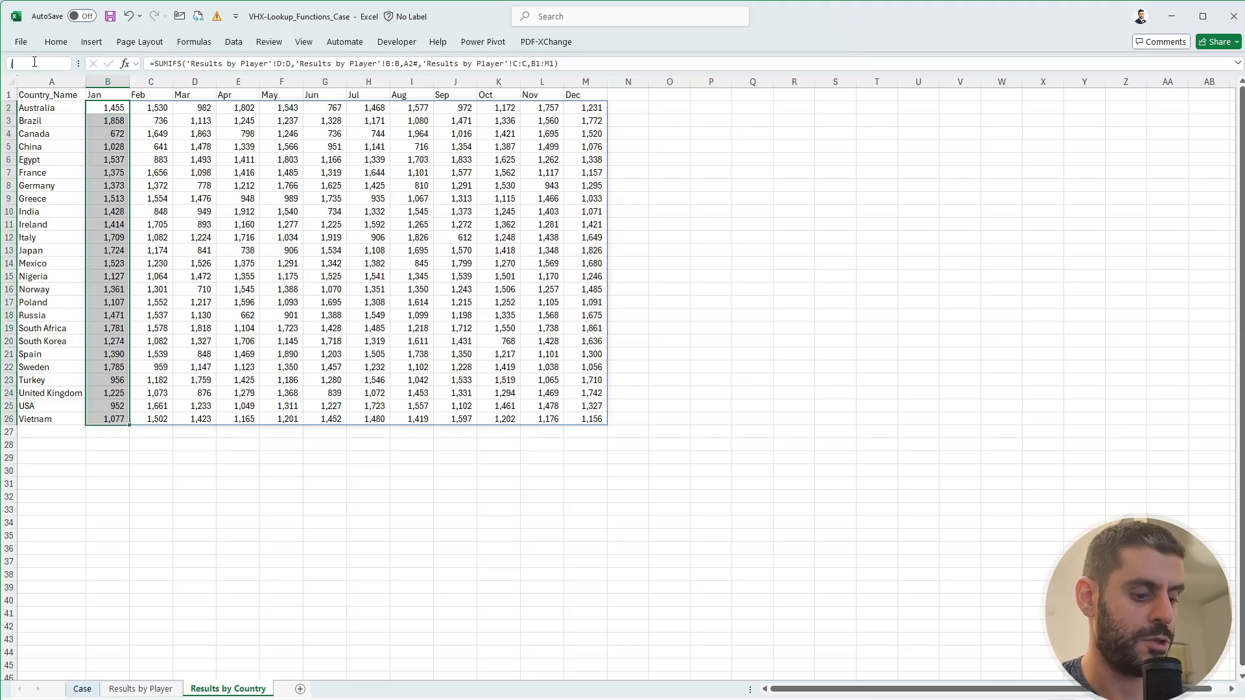
type("an")
key("Return")
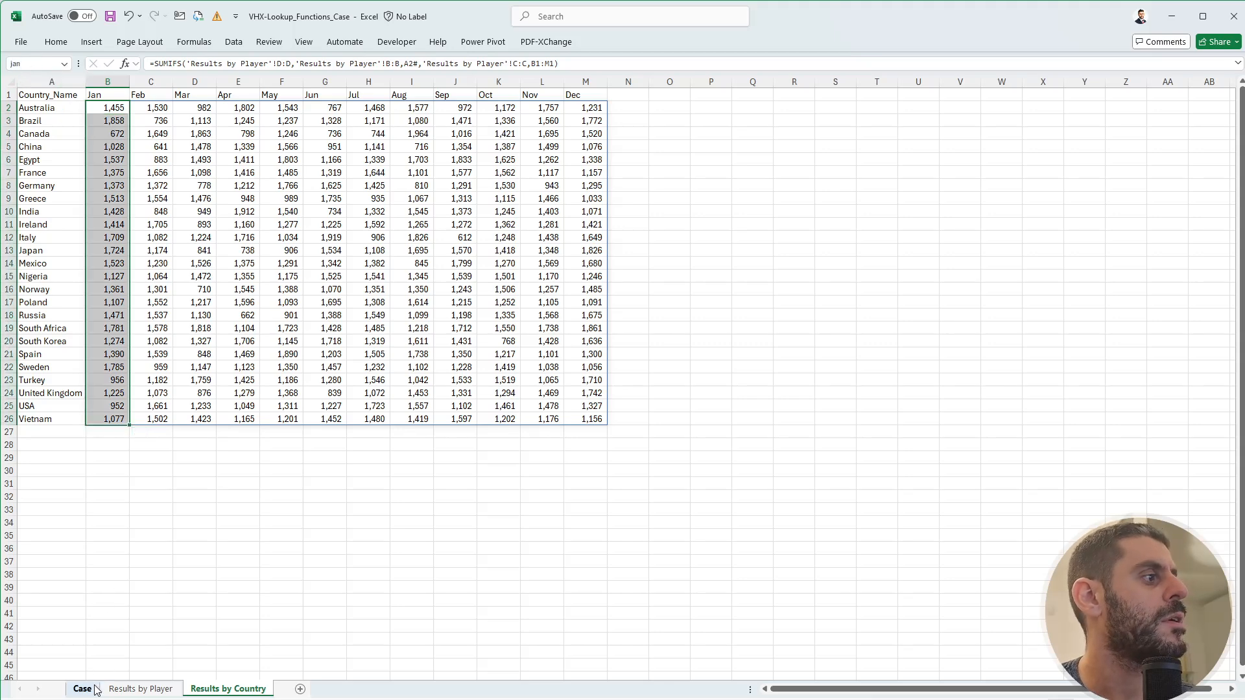
left_click(83, 690)
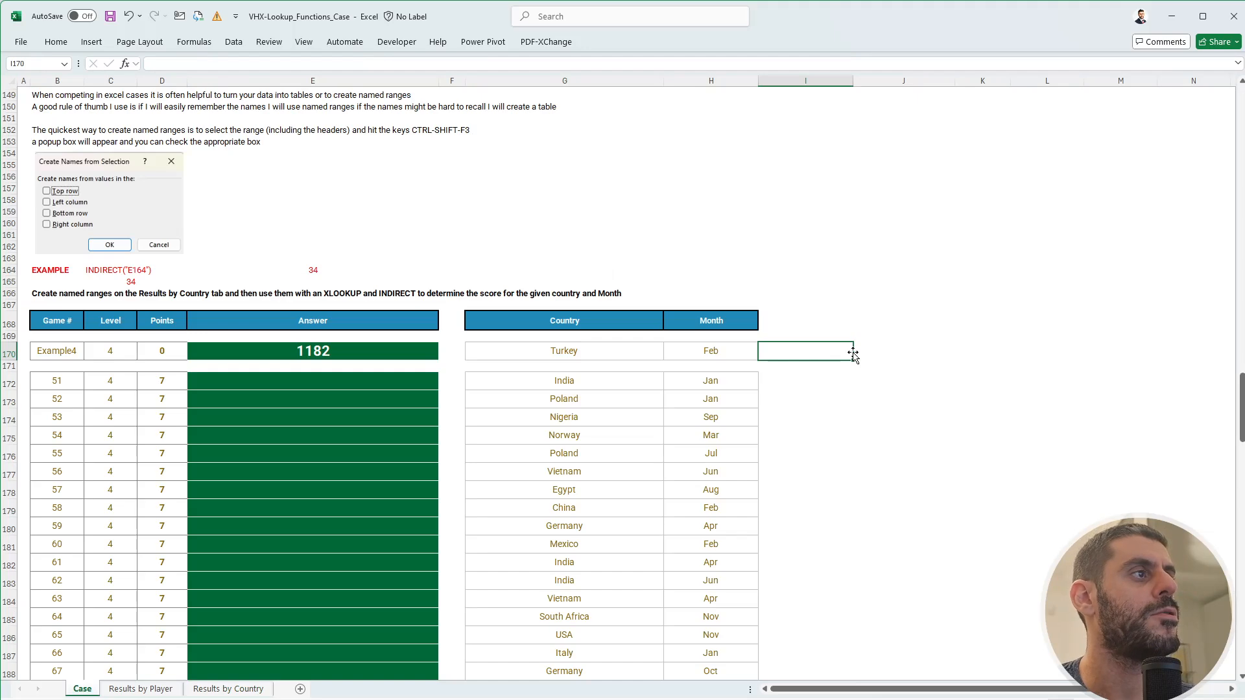
- Start an XLOOKUP in J172 matching G172 against the countries range
key("Right")
key("Down")
key("Down")
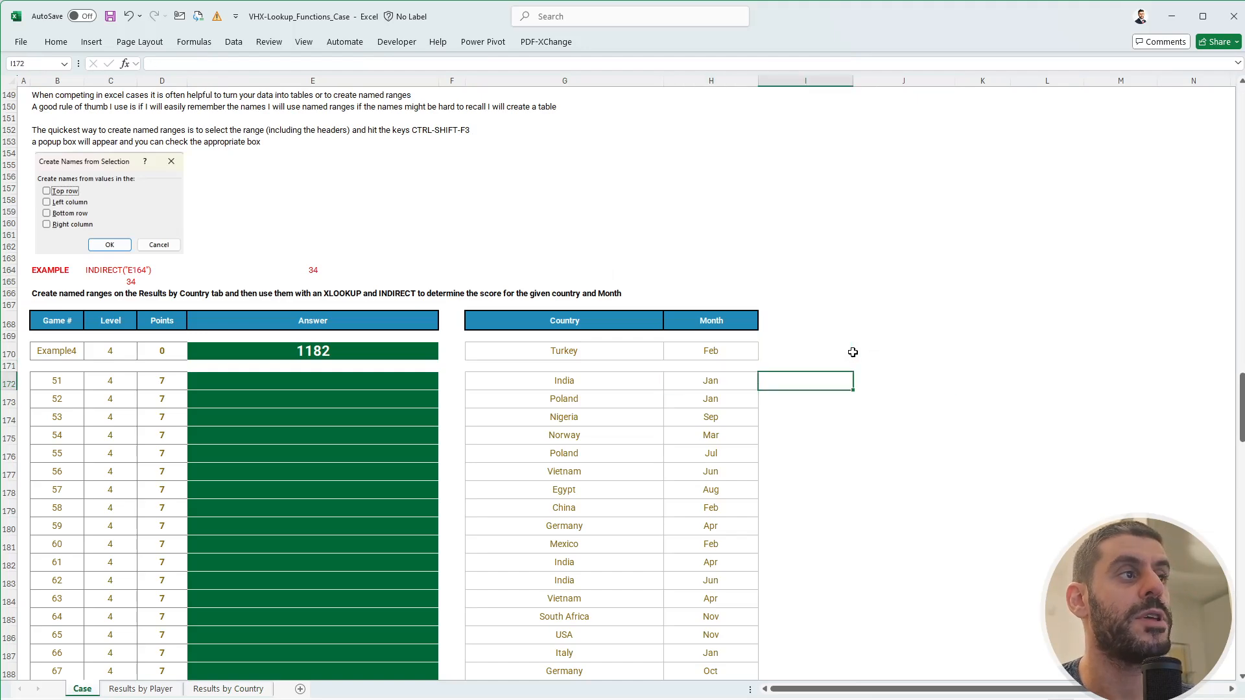
type("+xl")
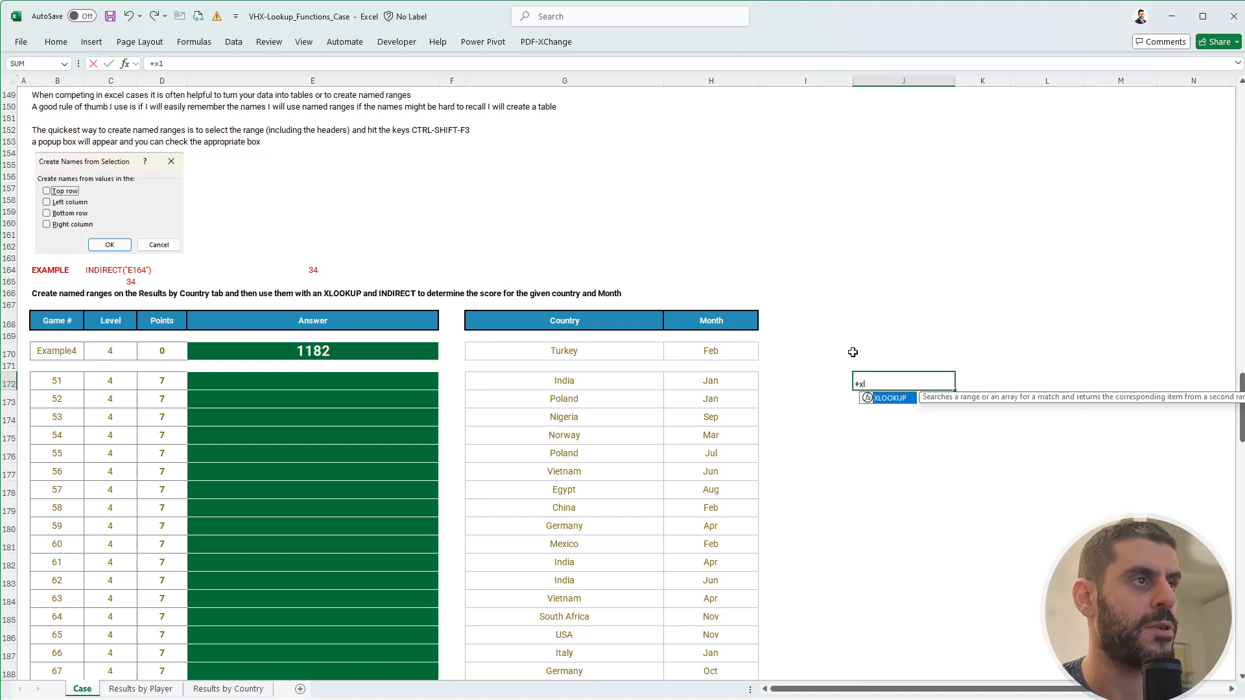
key("Tab")
key("Left")
key("Left")
key("Left")
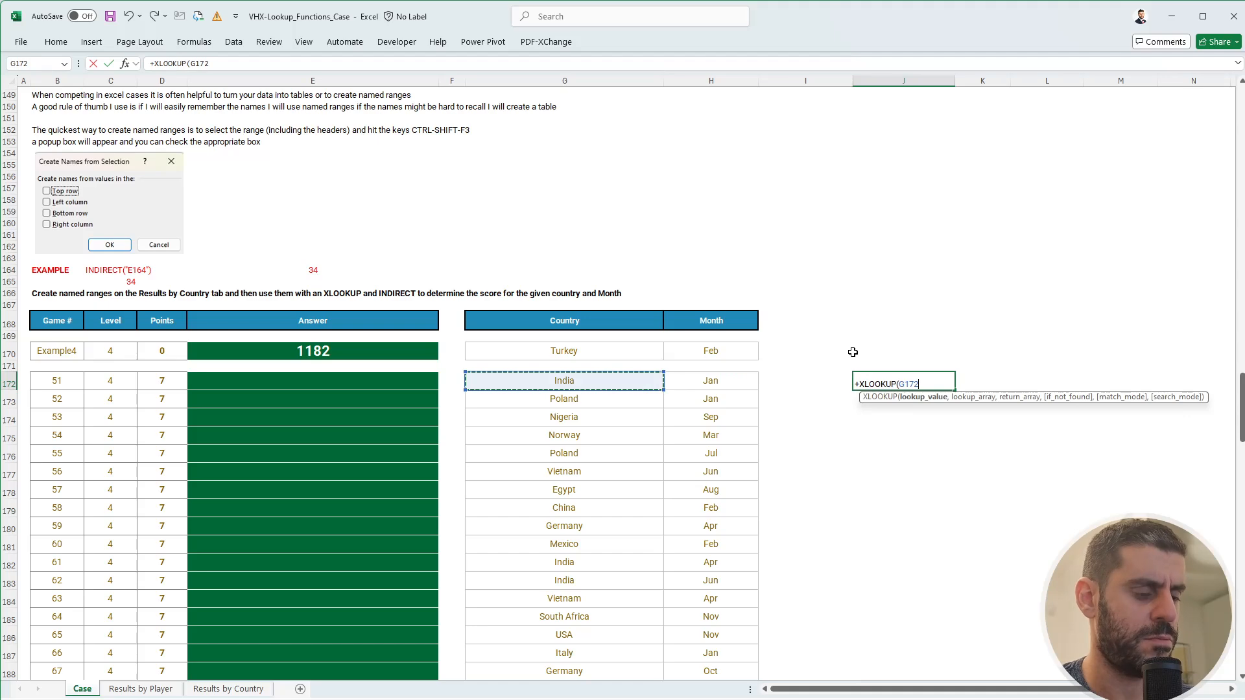
type(",")
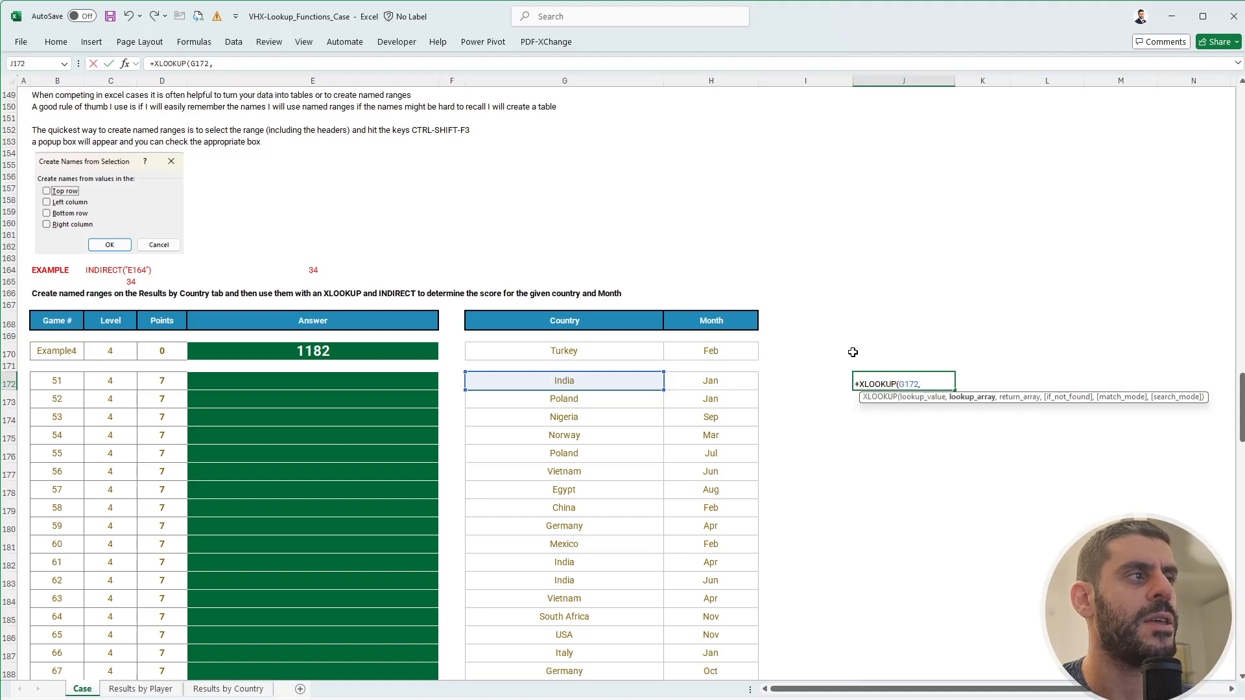
type("co")
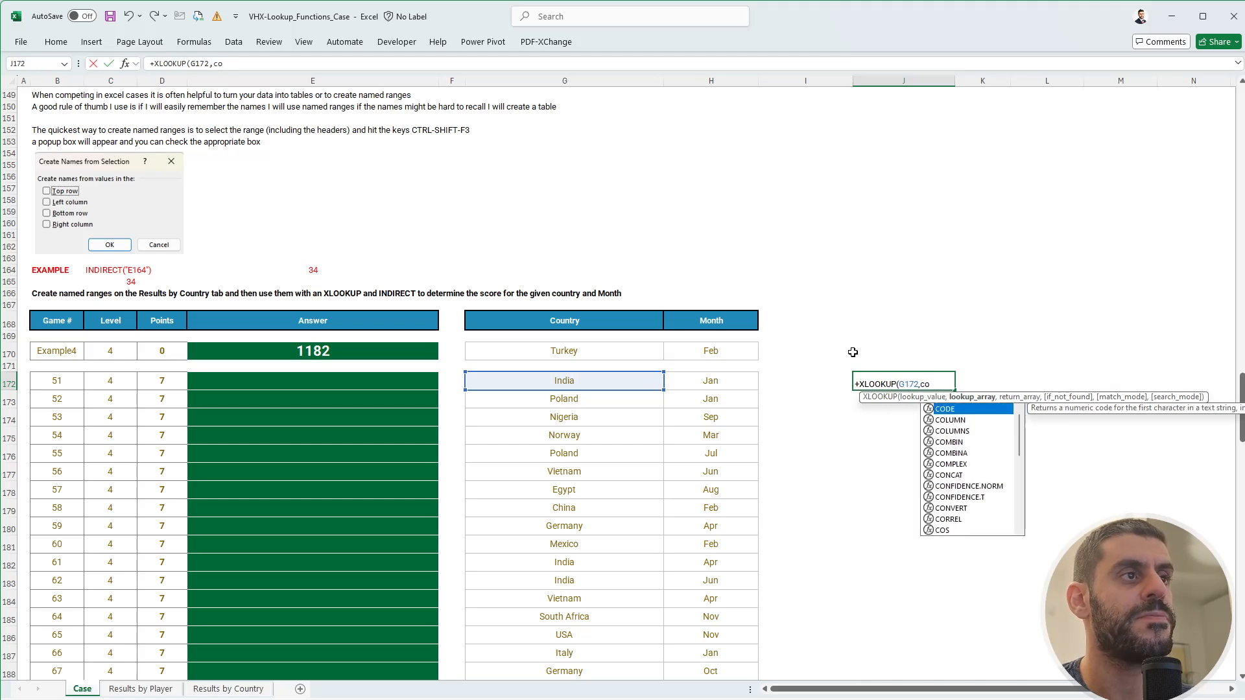
type("unt")
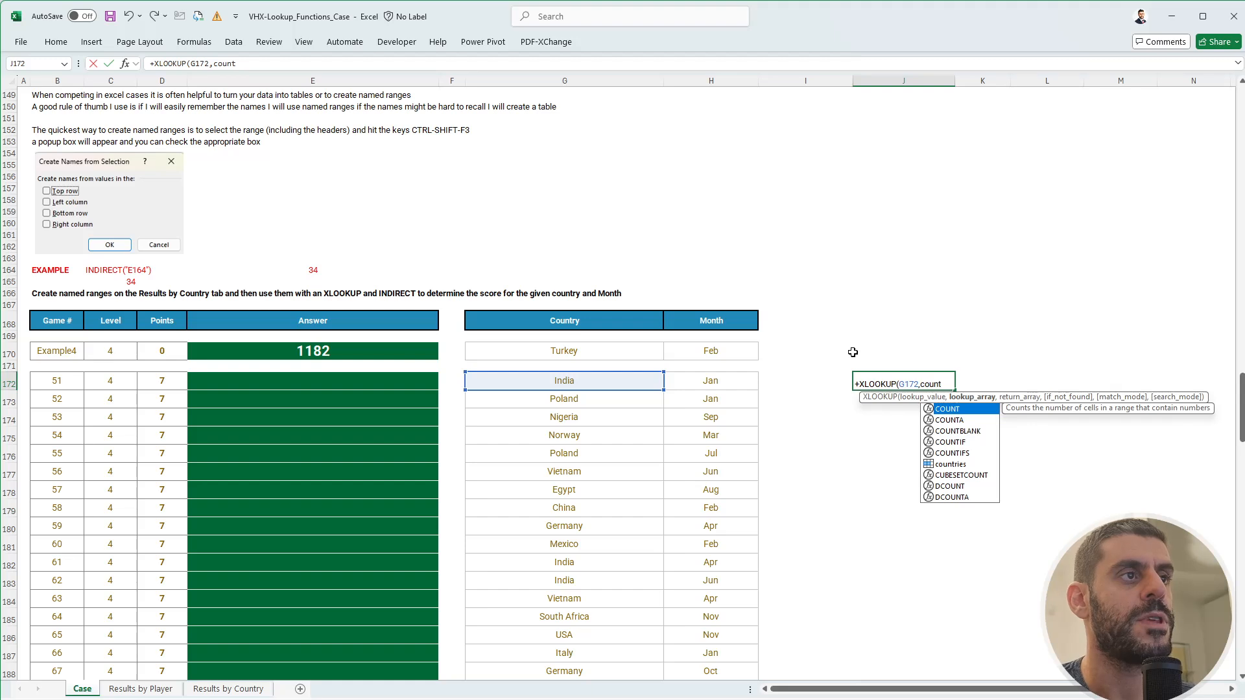
key("Down")
key("Down")
key("Down")
key("Down")
key("Down")
key("Tab")
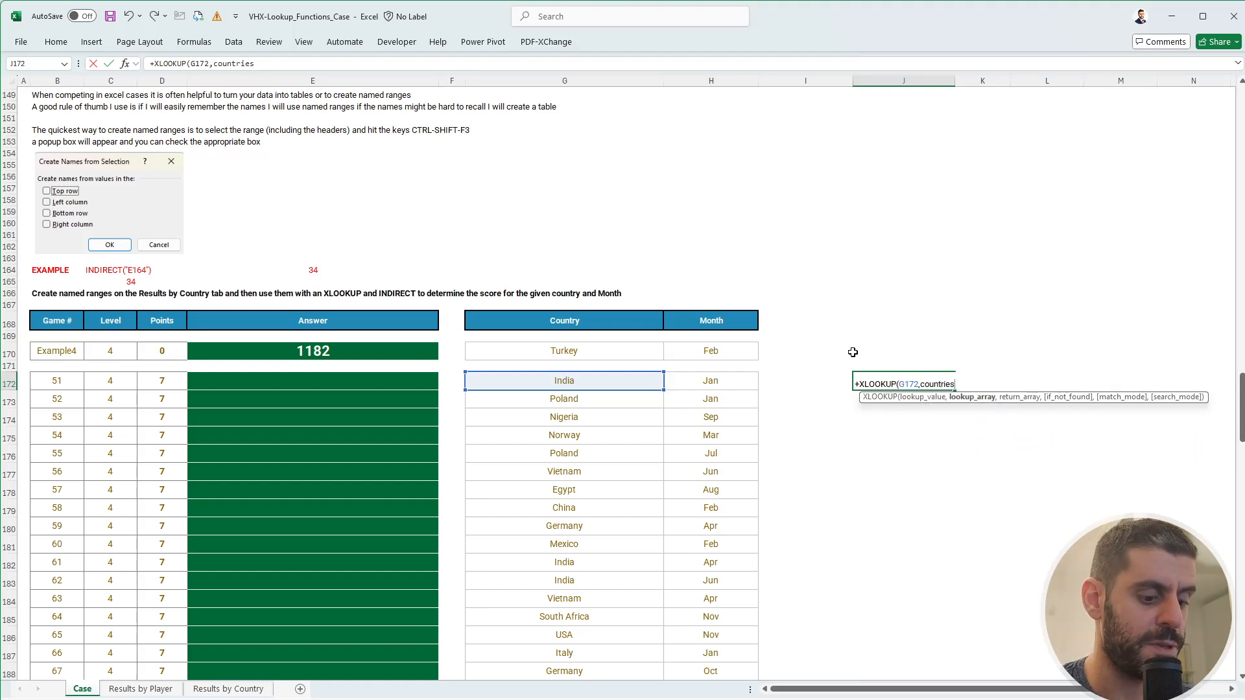
- Finish the J172 XLOOKUP with H172 as the return argument and commit it
type(",")
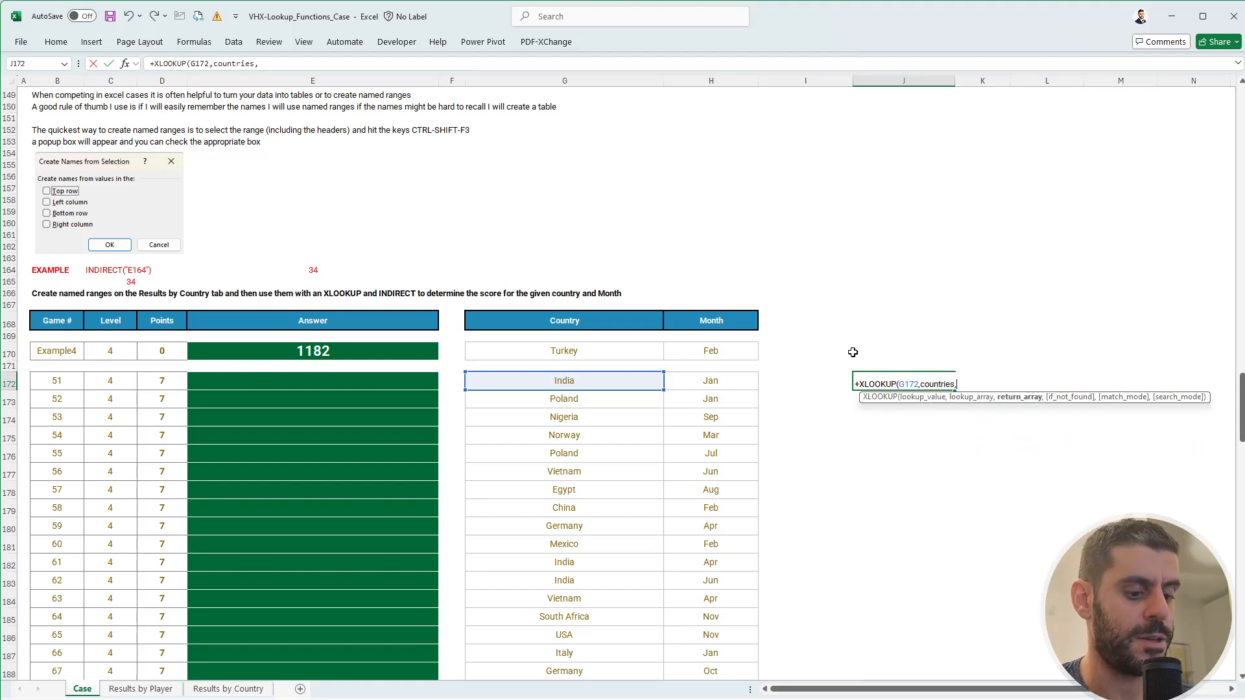
type("ja")
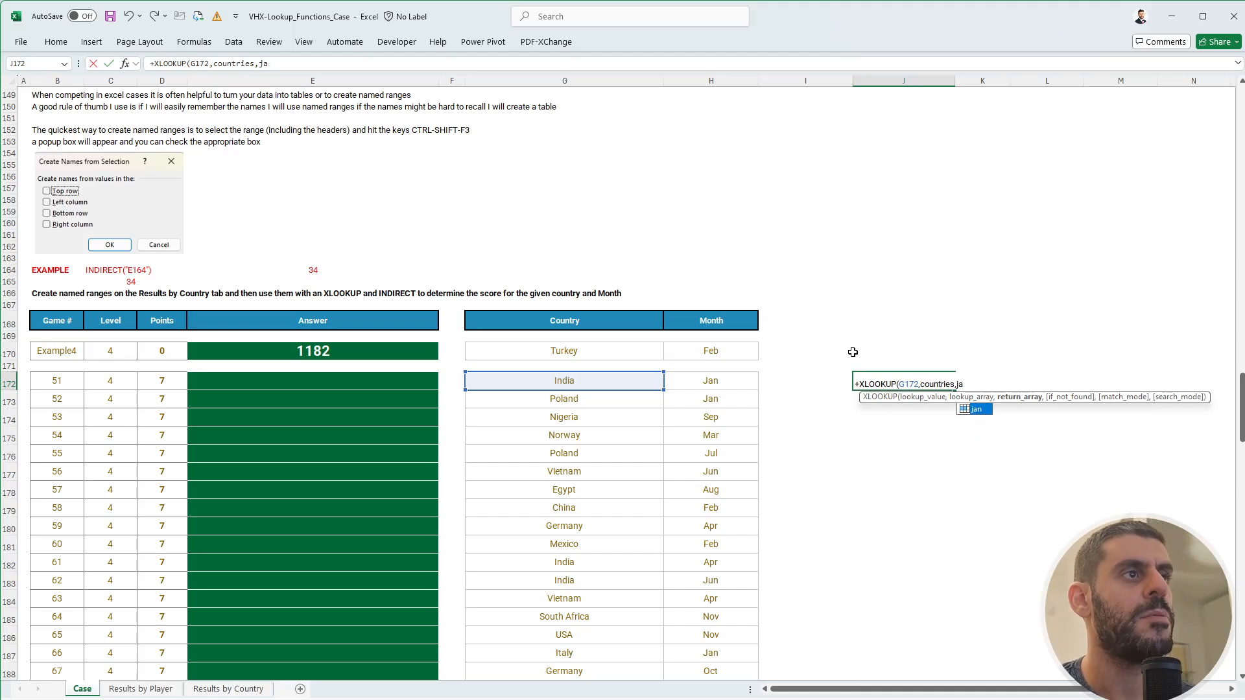
key("BackSpace")
key("BackSpace")
type("ind")
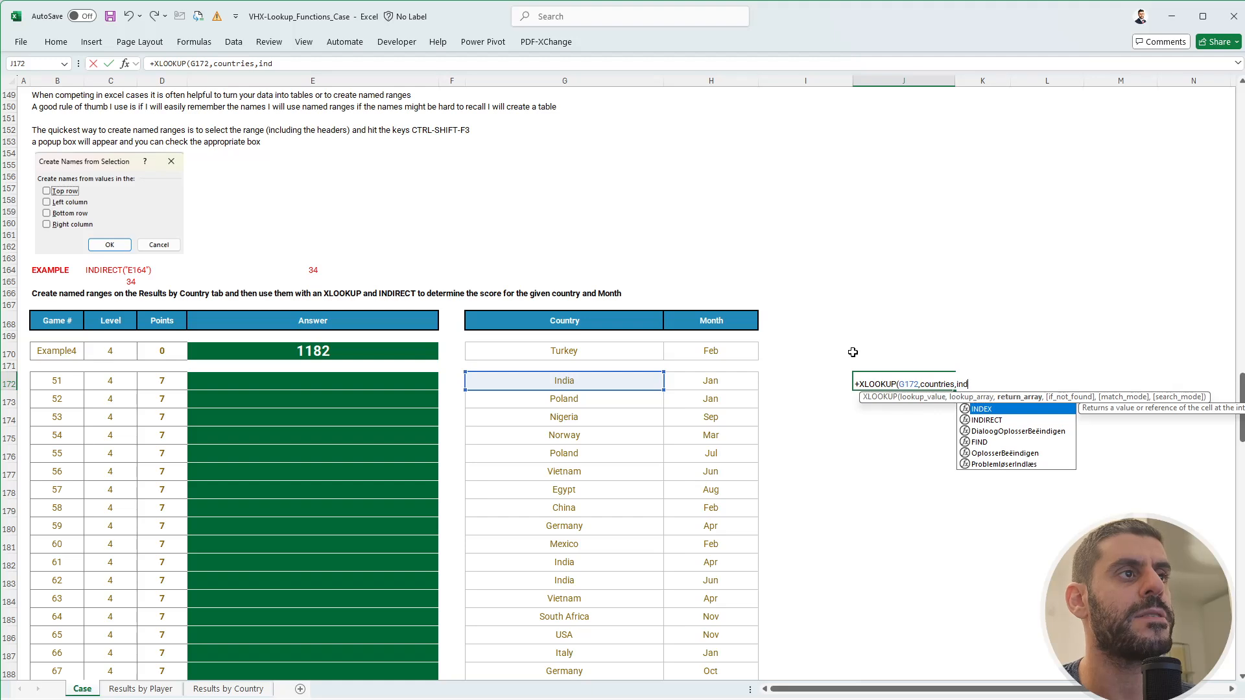
key("Down")
key("Tab")
key("Left")
key("Left")
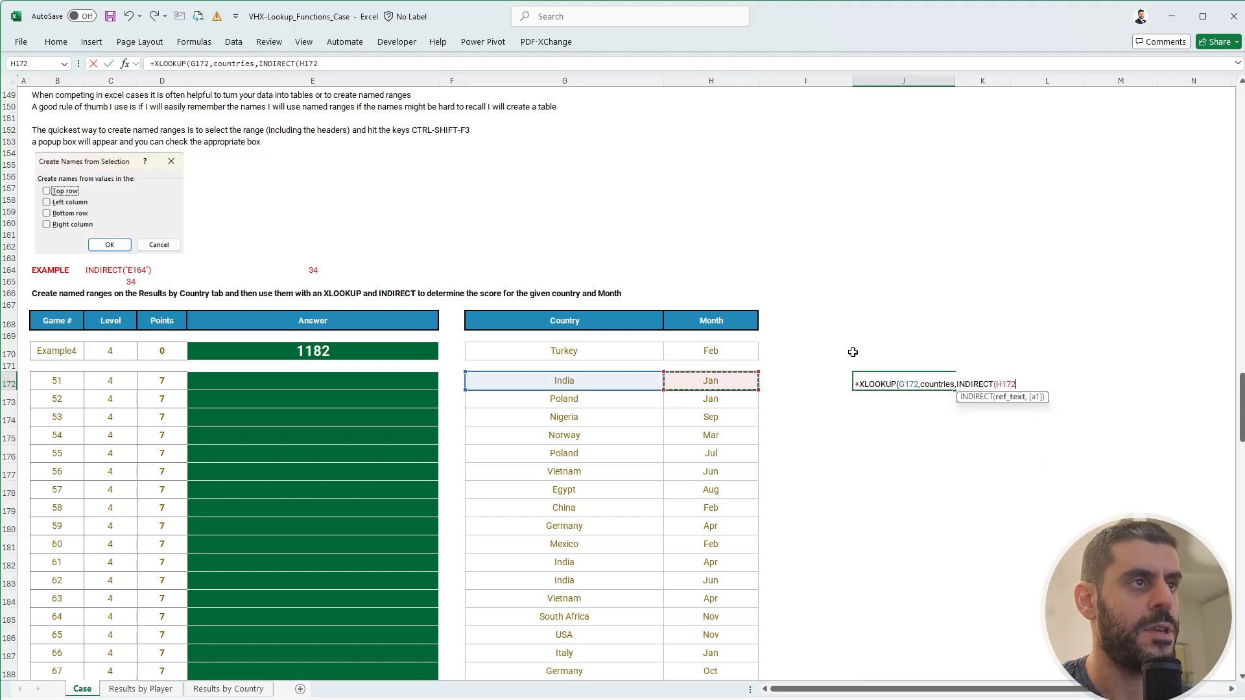
key("BackSpace")
key("BackSpace")
key("BackSpace")
key("BackSpace")
key("BackSpace")
key("BackSpace")
key("BackSpace")
key("BackSpace")
key("BackSpace")
key("BackSpace")
key("BackSpace")
key("BackSpace")
key("BackSpace")
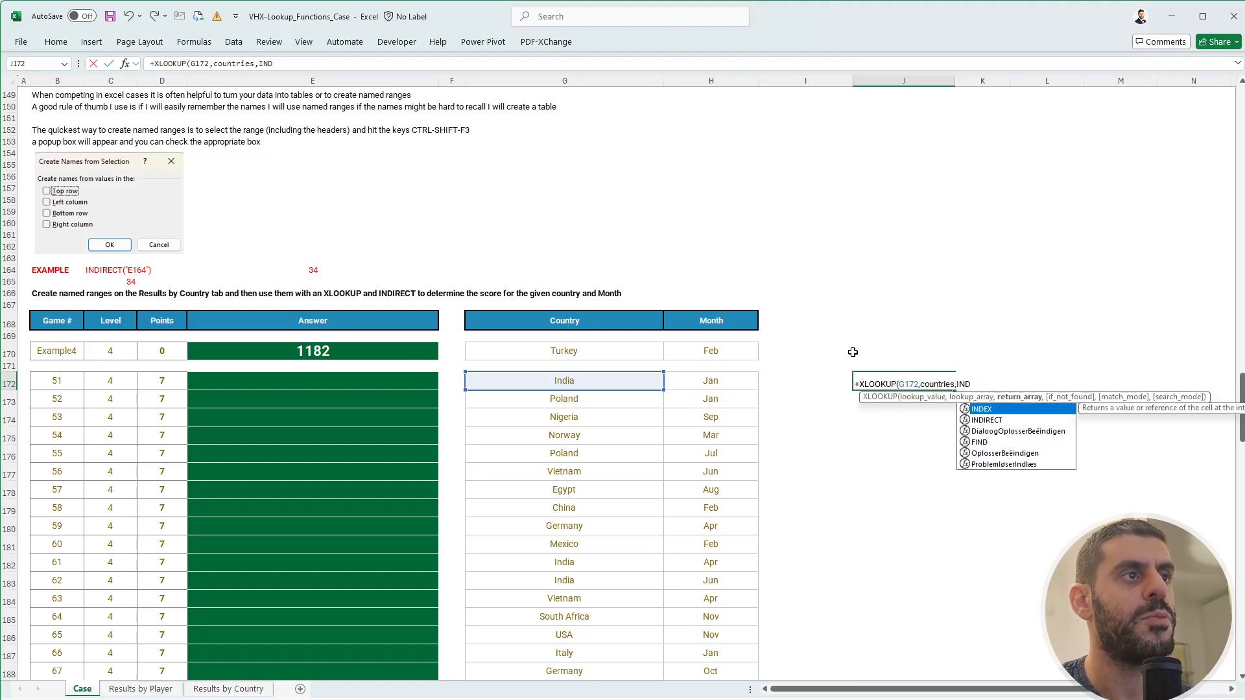
key("Left")
key("Left")
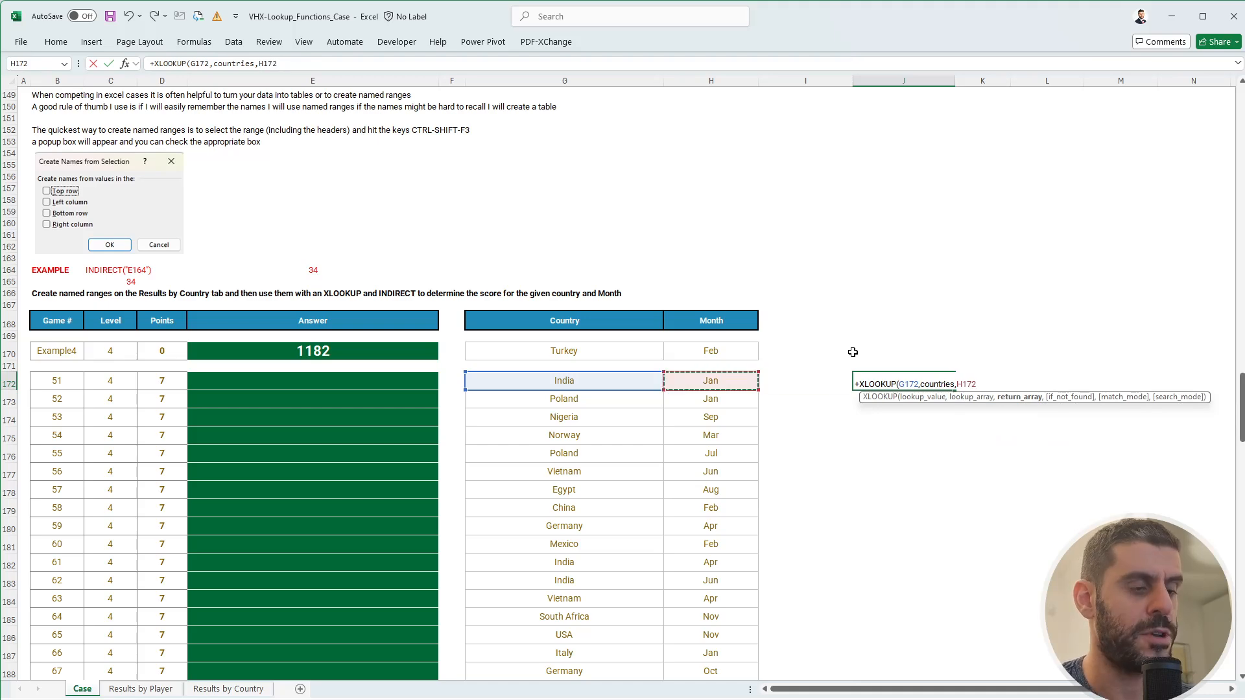
type(")")
key("ctrl+Return")
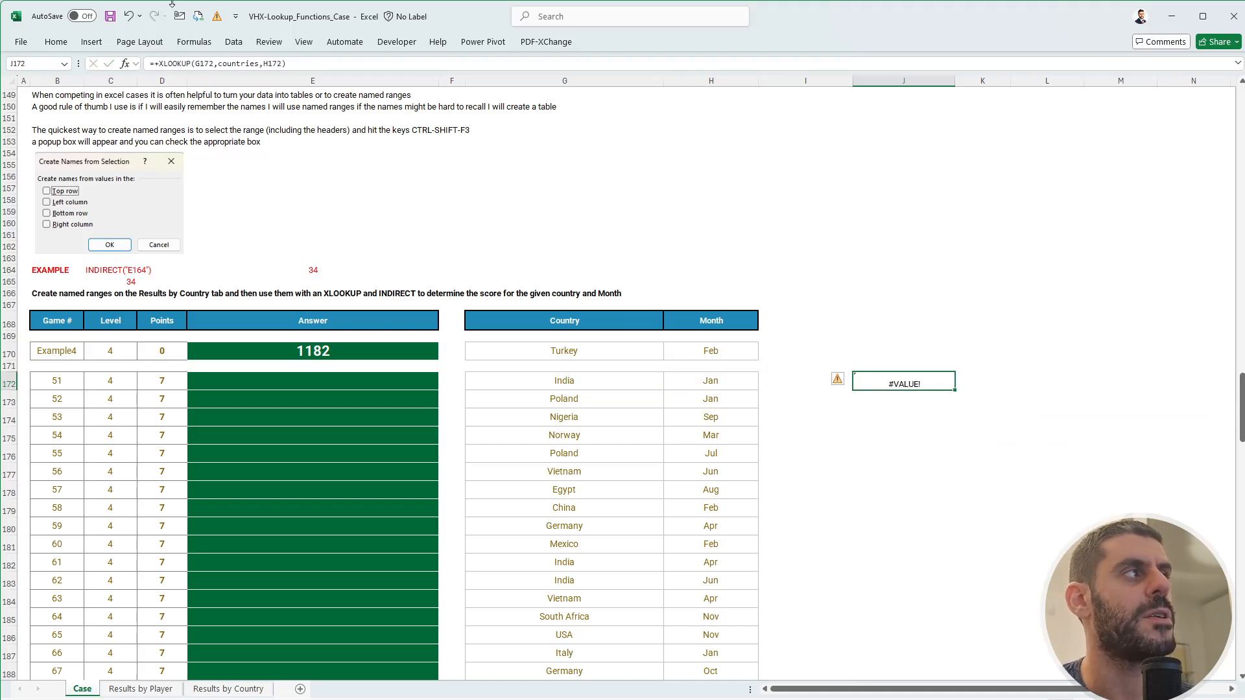
- Wrap H172 in INDIRECT so J172 returns India's January score, 1428
left_click(261, 63)
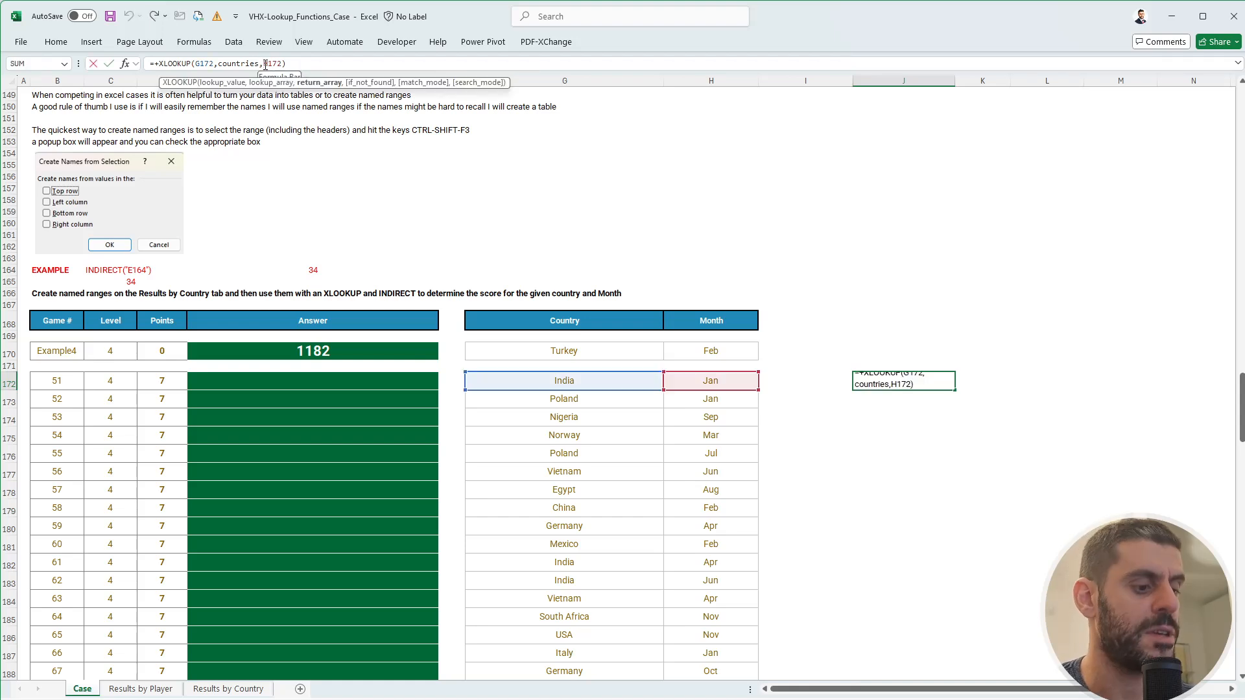
type("ind")
key("Down")
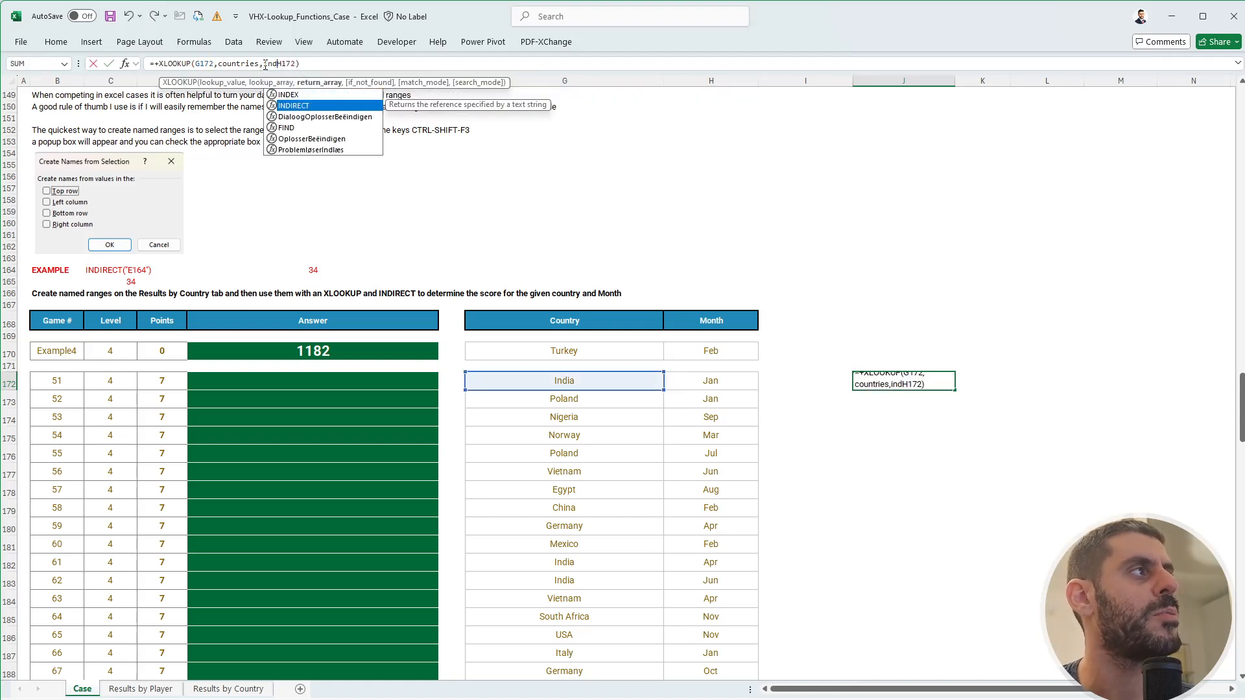
key("Tab")
key("End")
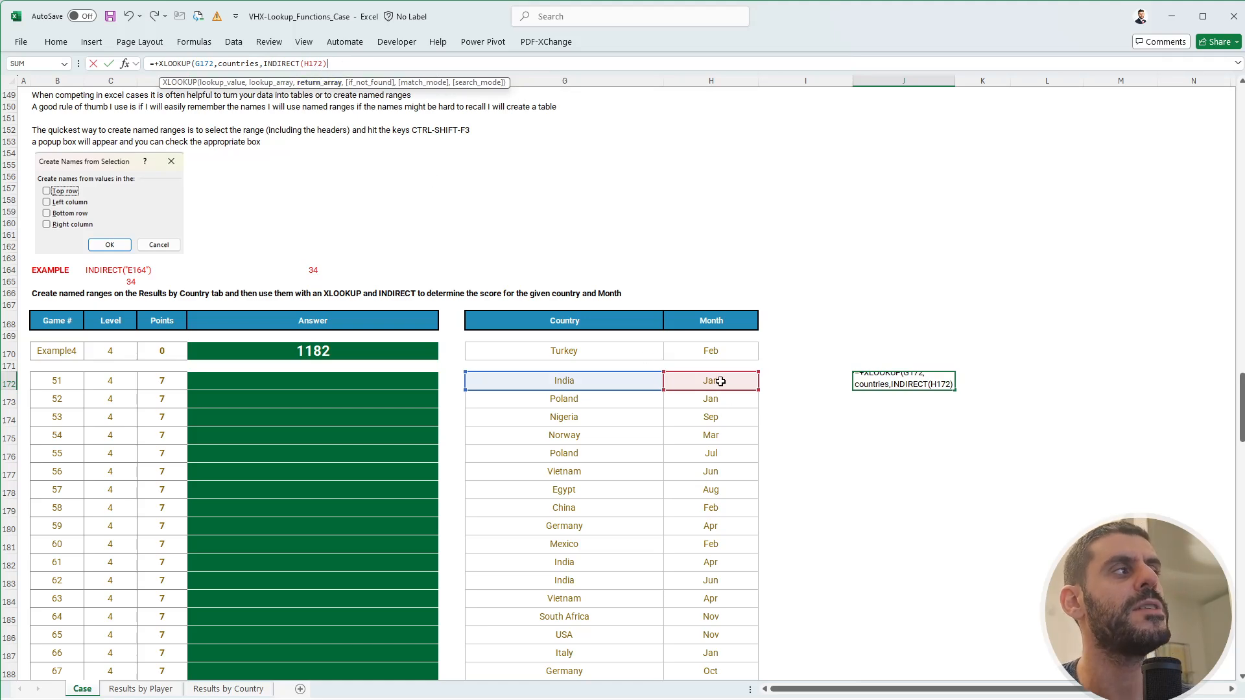
key("ctrl+Return")
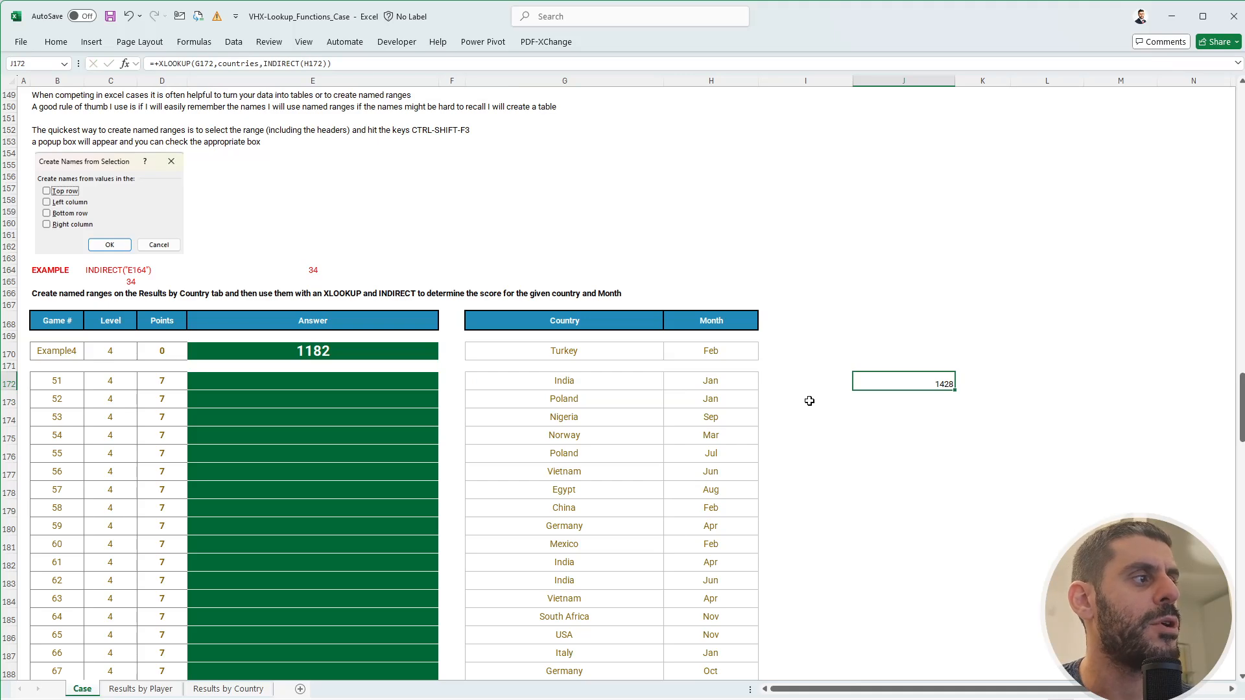
left_click(250, 689)
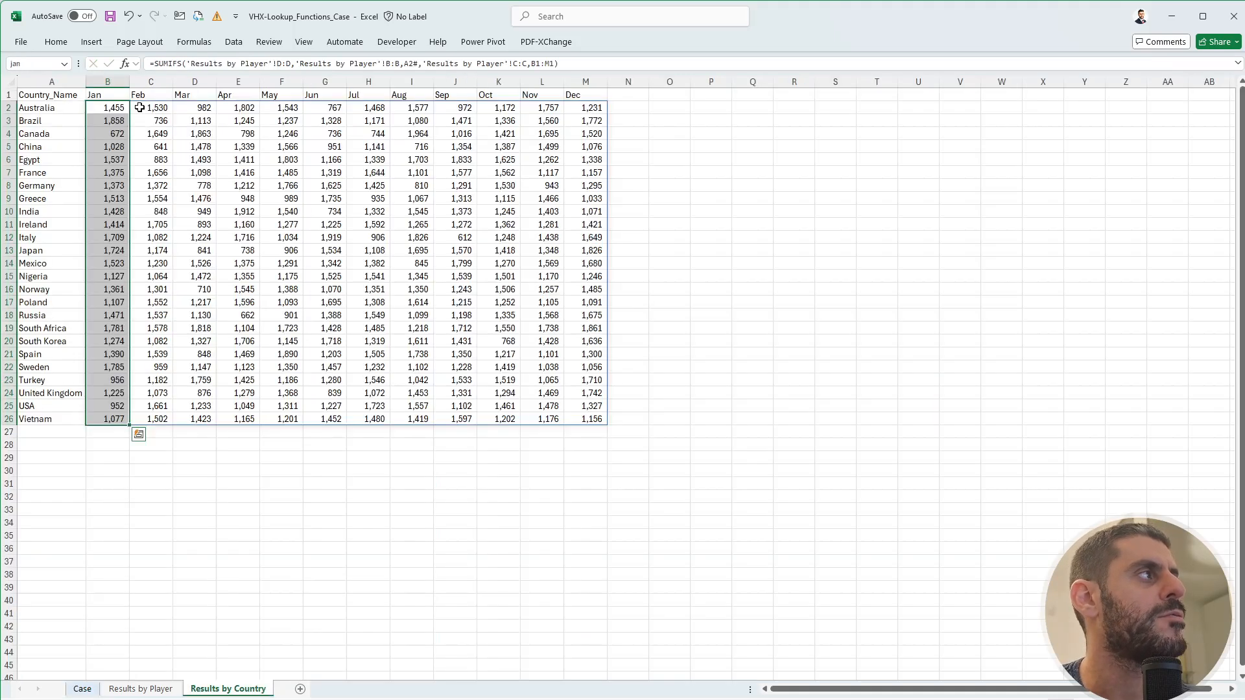
- Name the Jan–Dec header row B1:M1 'months'
left_click_drag(107, 94, 595, 76)
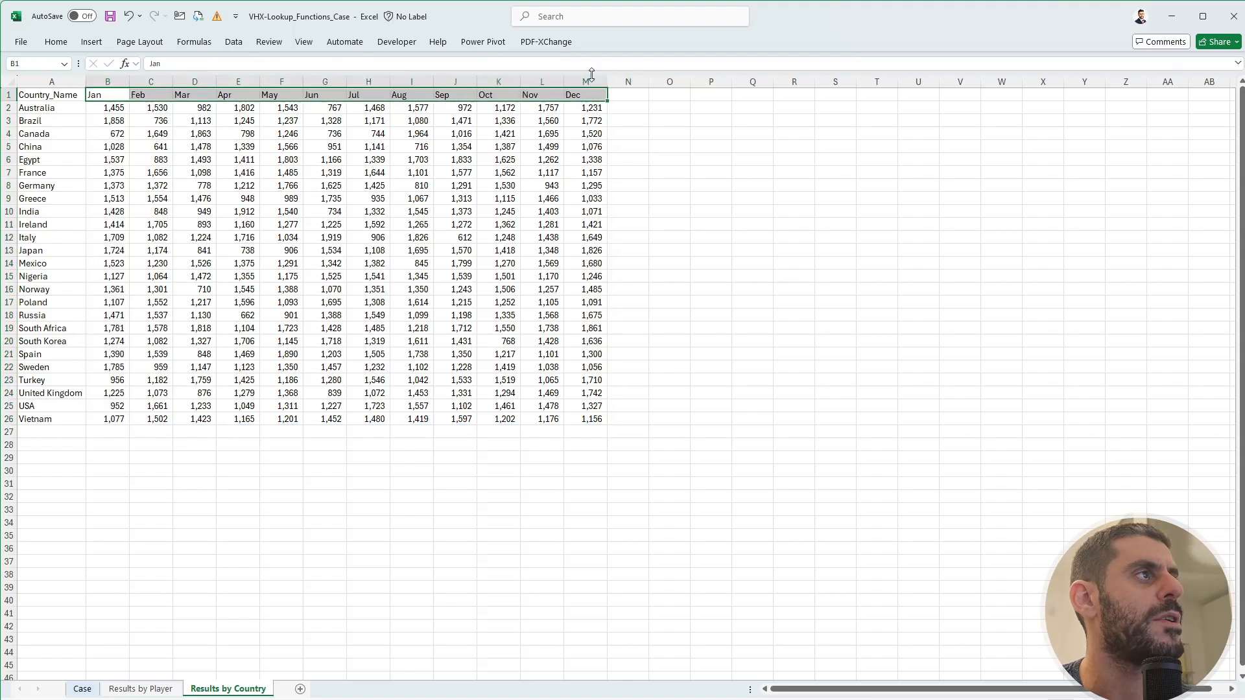
left_click(45, 69)
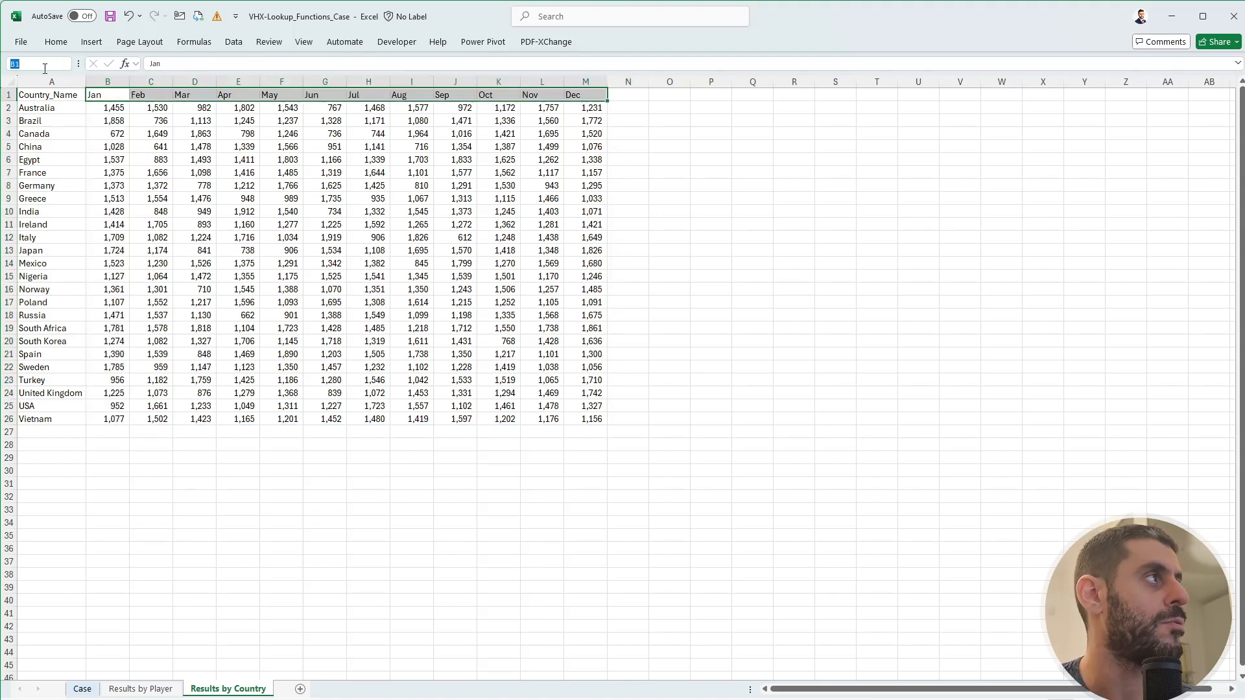
type("months")
key("Return")
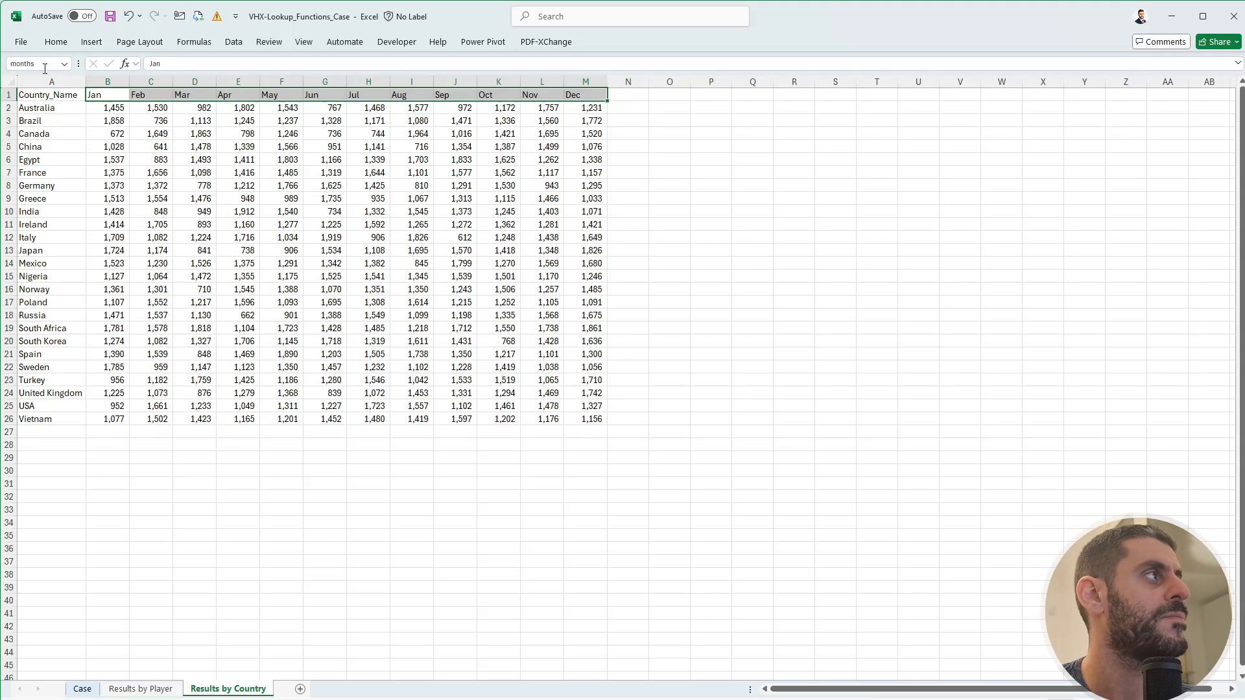
- Name the monthly score grid B2:M26 'data'
key("Down")
key("ctrl+shift+Down")
key("ctrl+shift+Right")
left_click(44, 68)
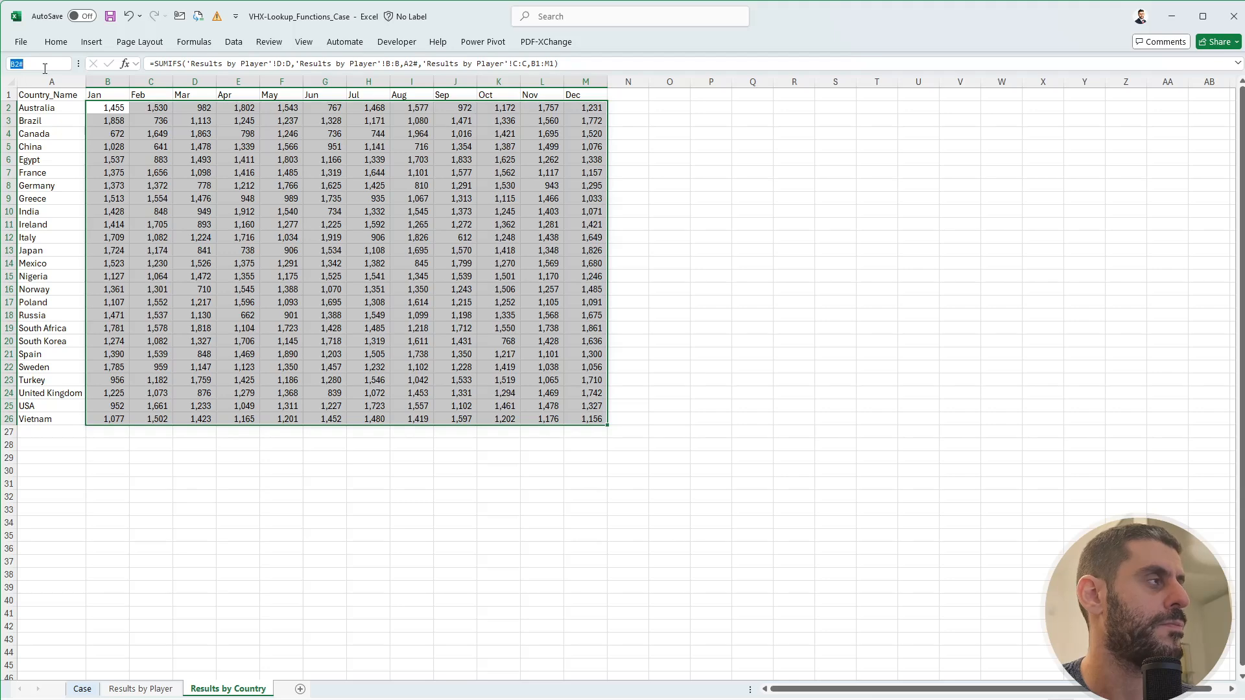
type("data")
key("Return")
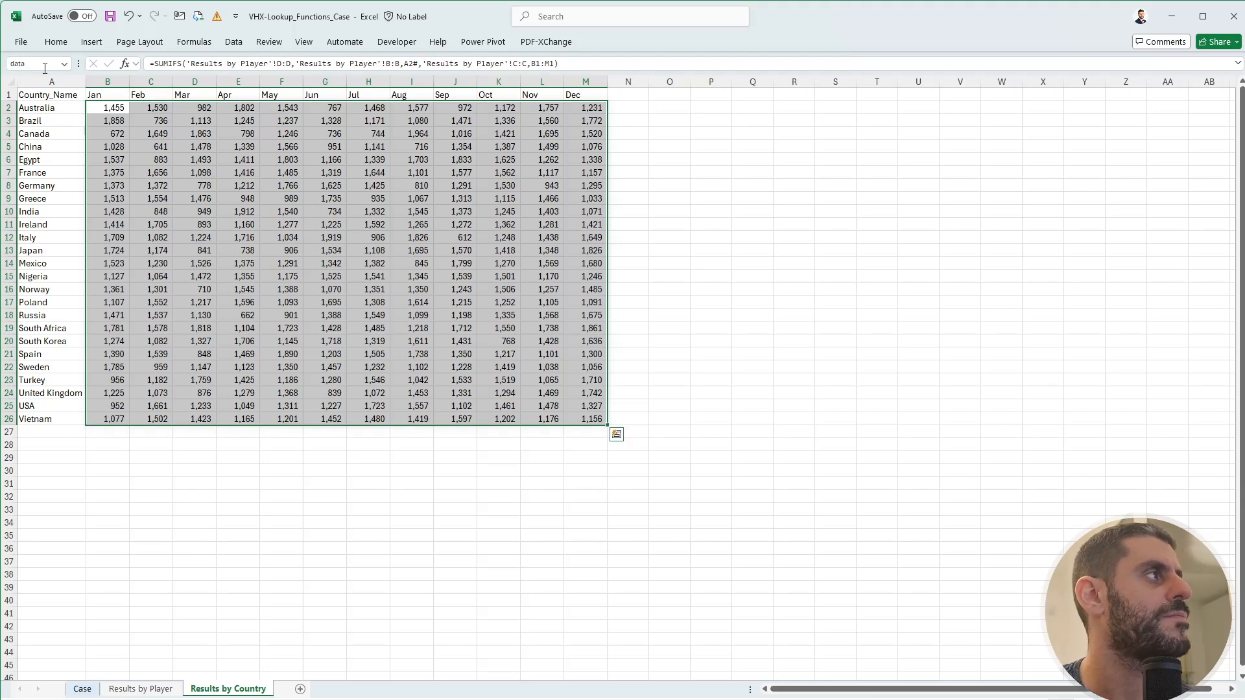
- In E172 enter =INDEX(data,XMATCH(G172,countries),XMATCH(H172,months)) to look up the first game's score
left_click(81, 689)
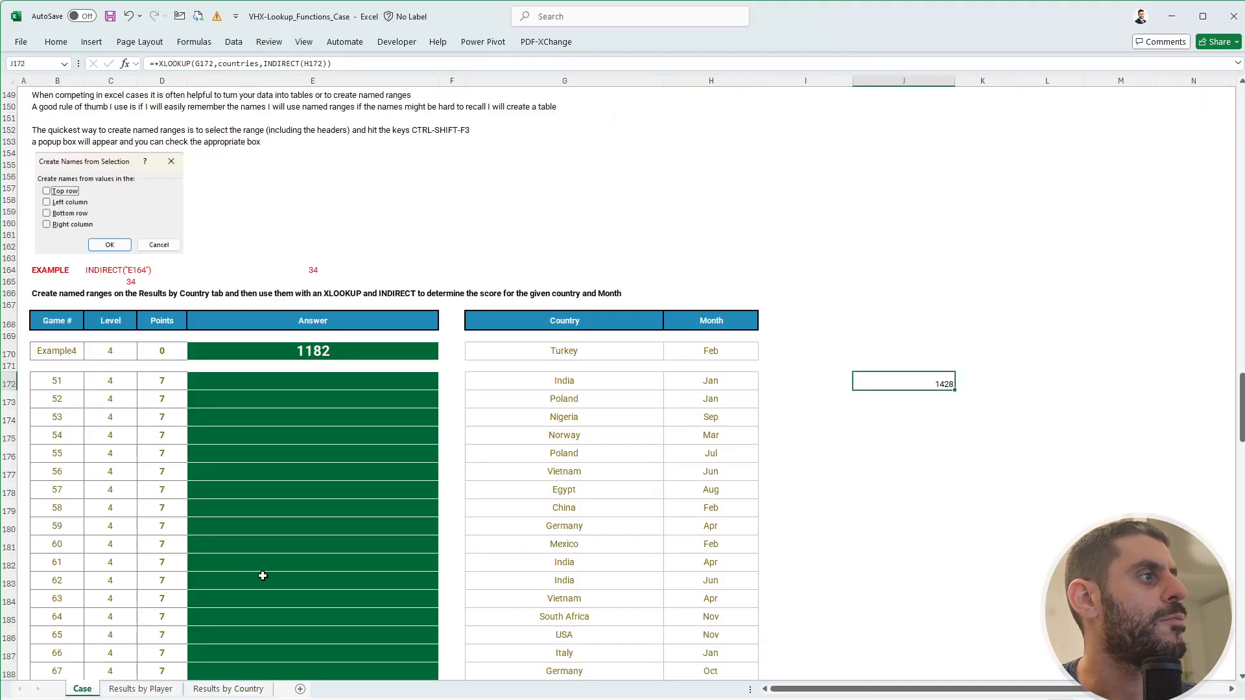
left_click(319, 351)
key("Down")
key("Down")
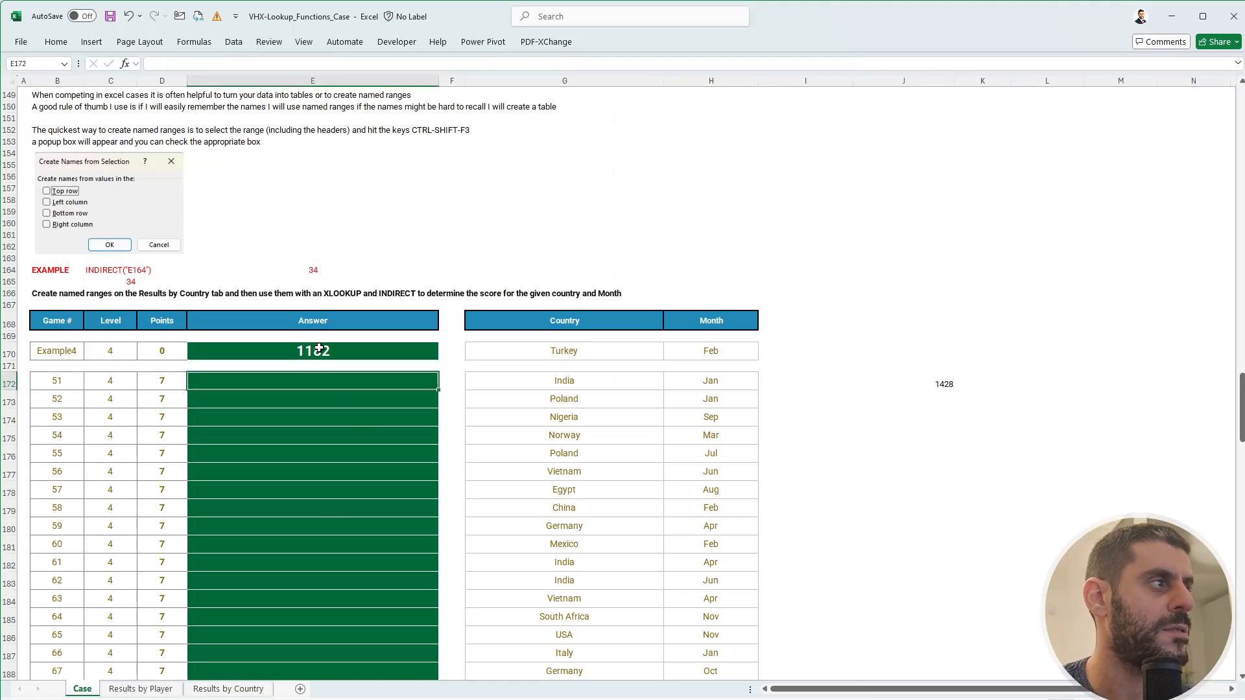
type("+ind")
key("Tab")
type("data,xm")
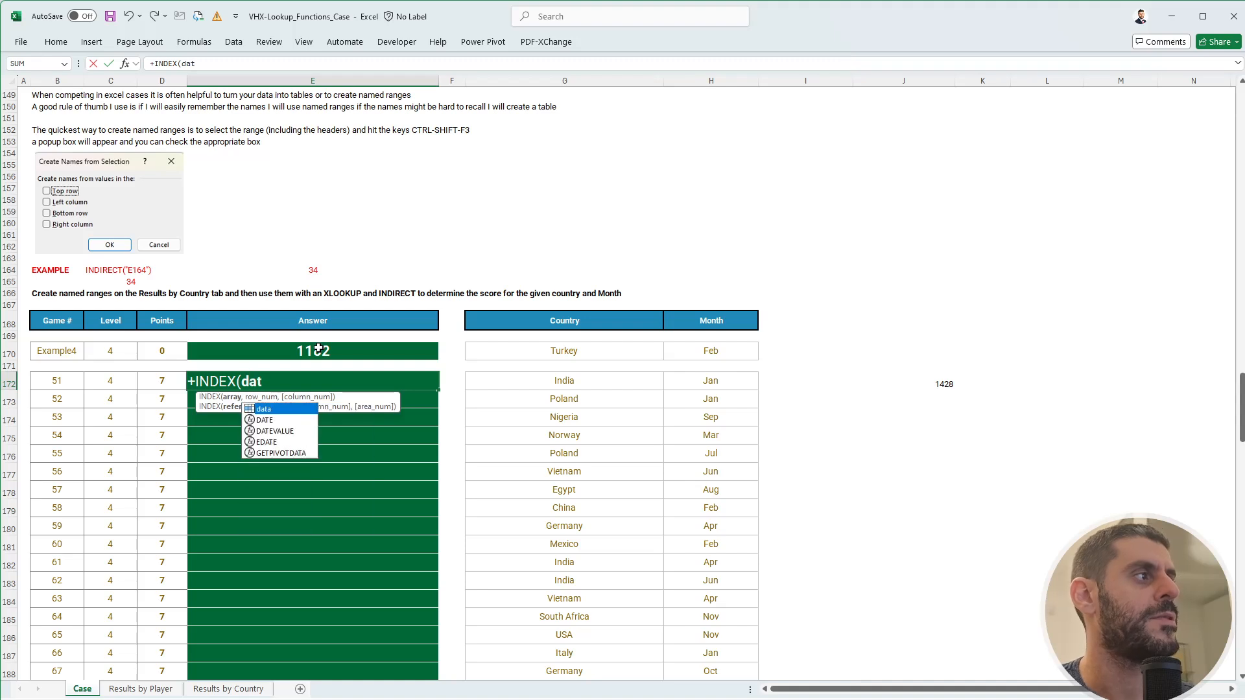
key("Tab")
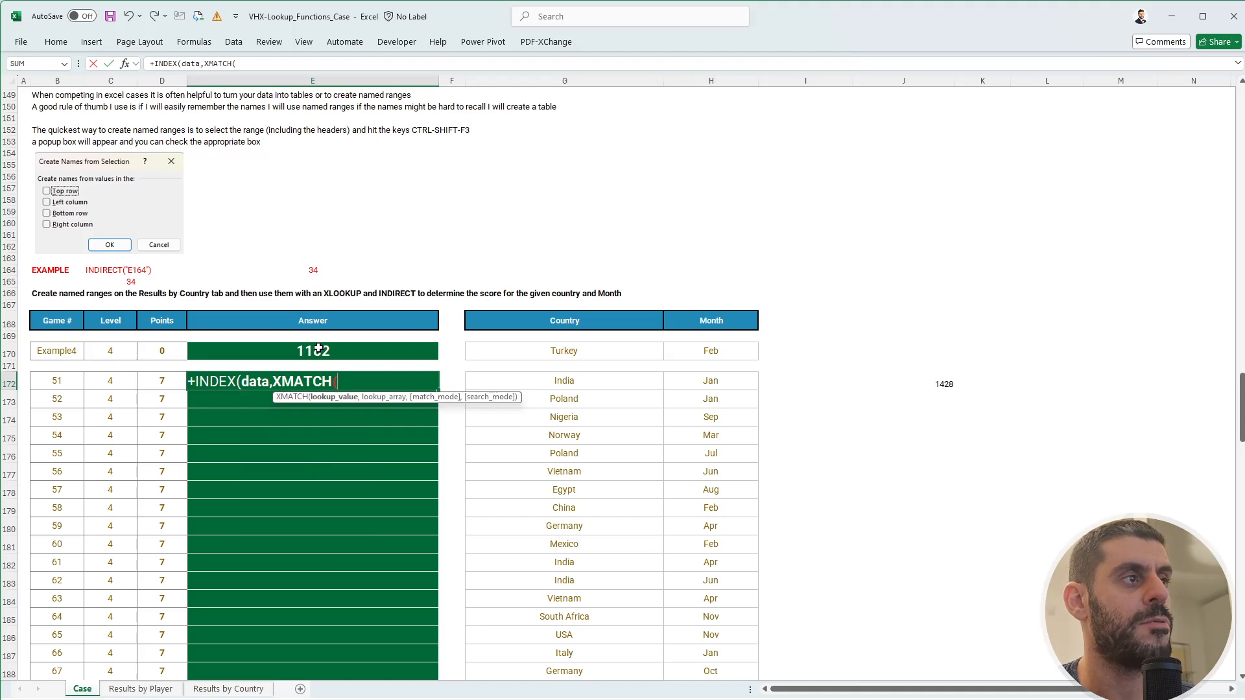
key("Right")
key("Right")
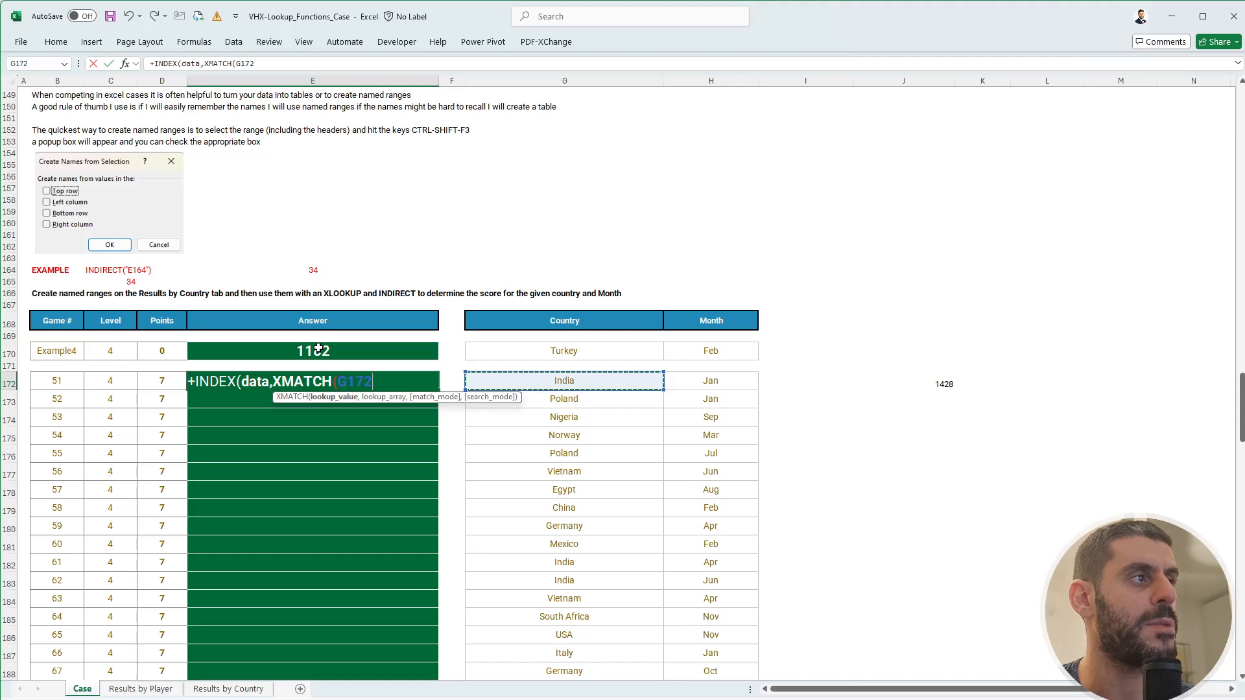
type(",cou")
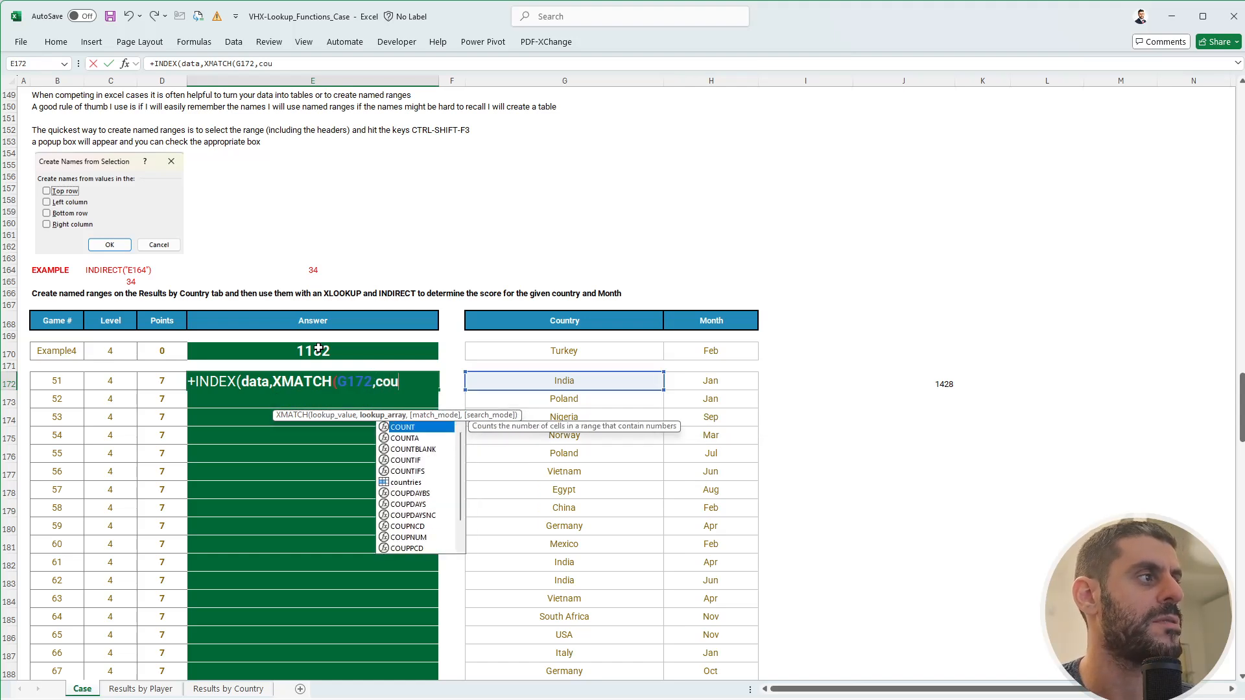
key("Down")
key("Down")
key("Down")
key("Down")
key("Down")
key("Tab")
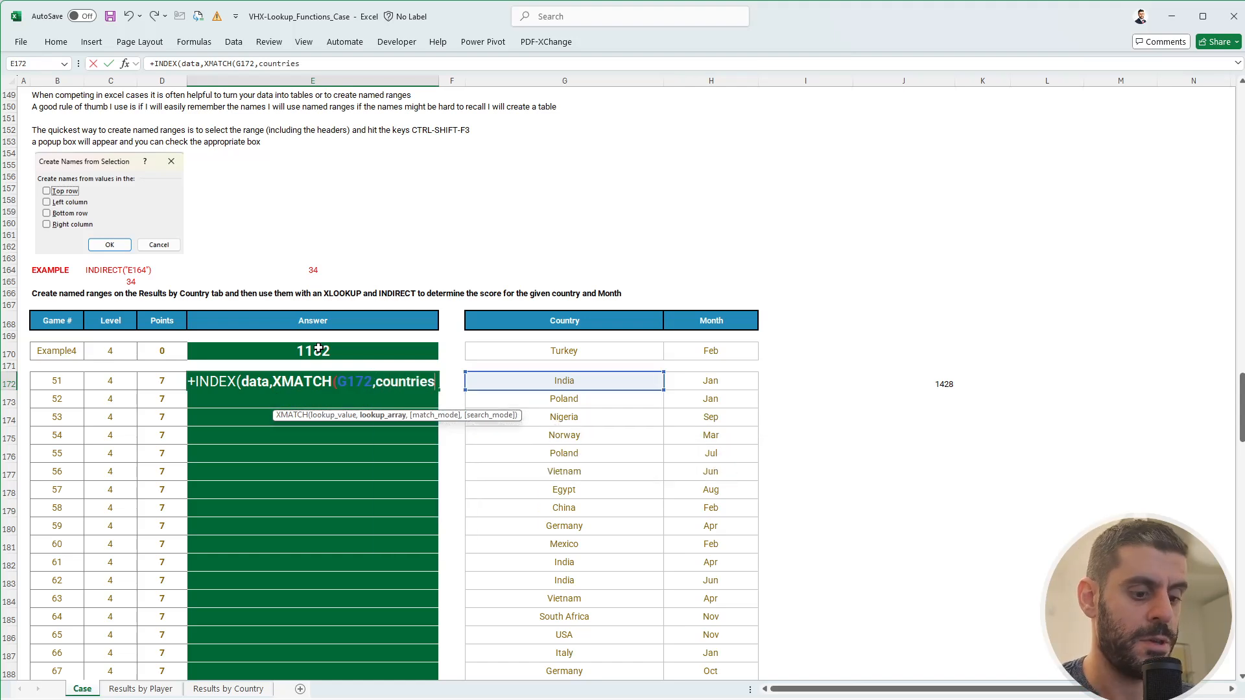
type("),xm")
key("Tab")
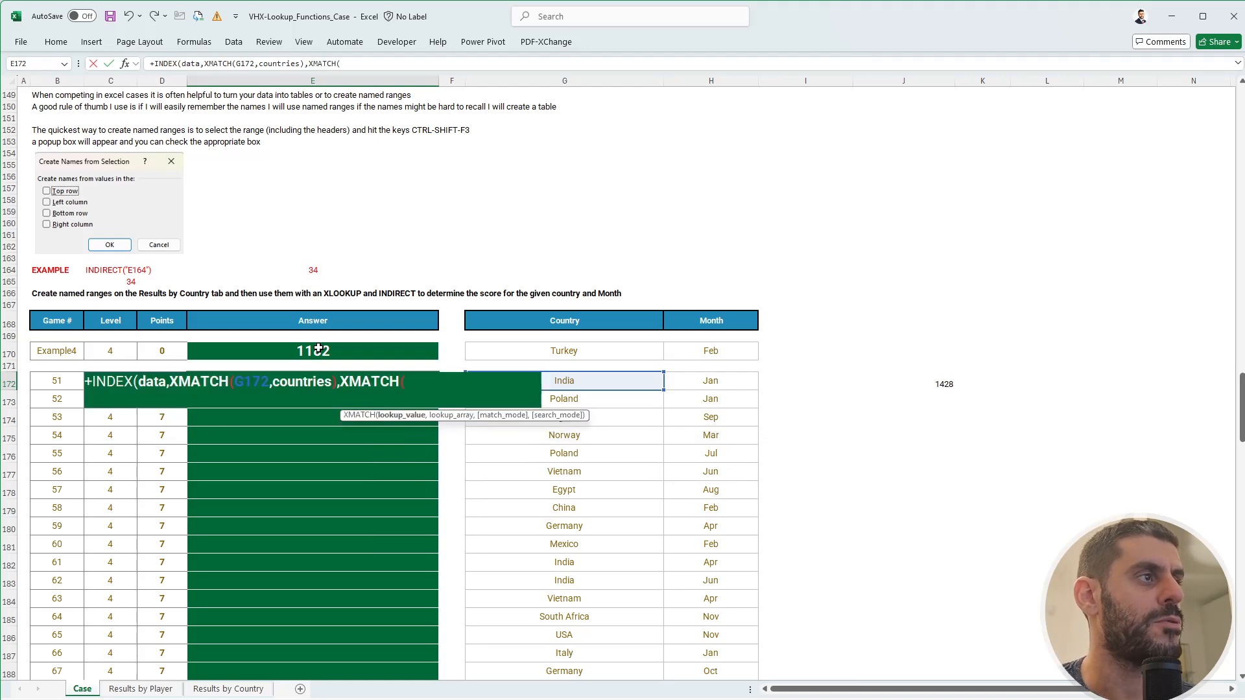
key("Right")
key("Right")
key("Right")
type(",mon")
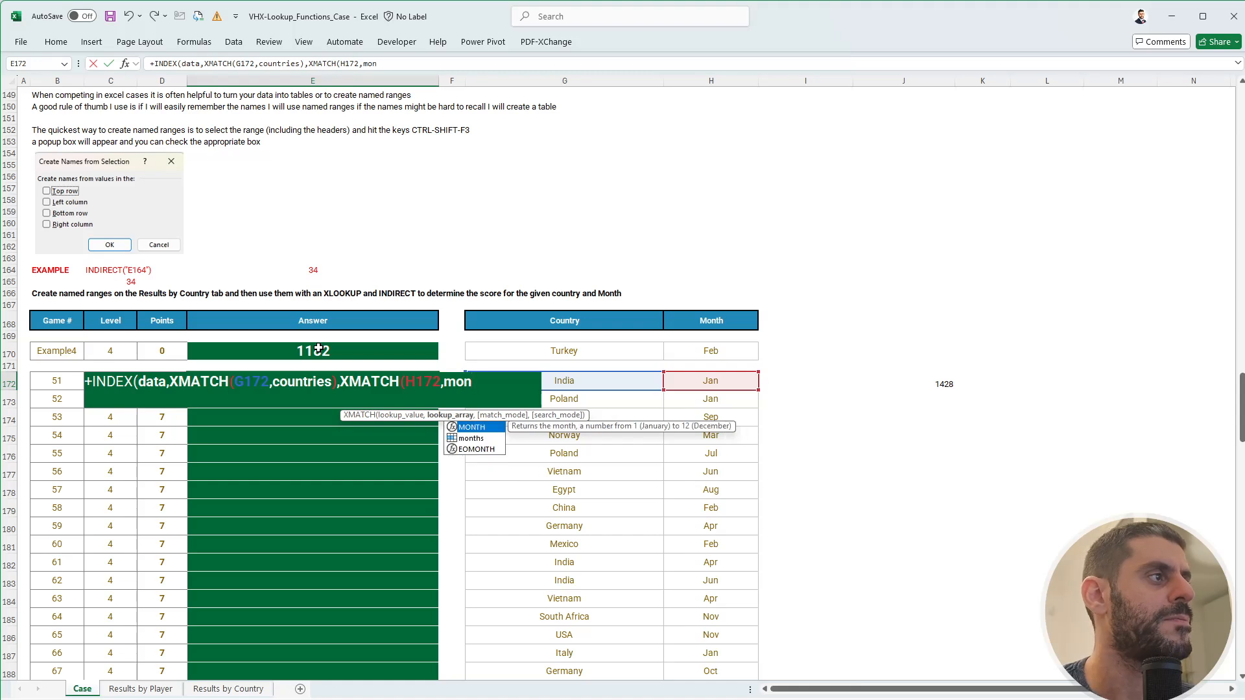
key("Down")
key("Tab")
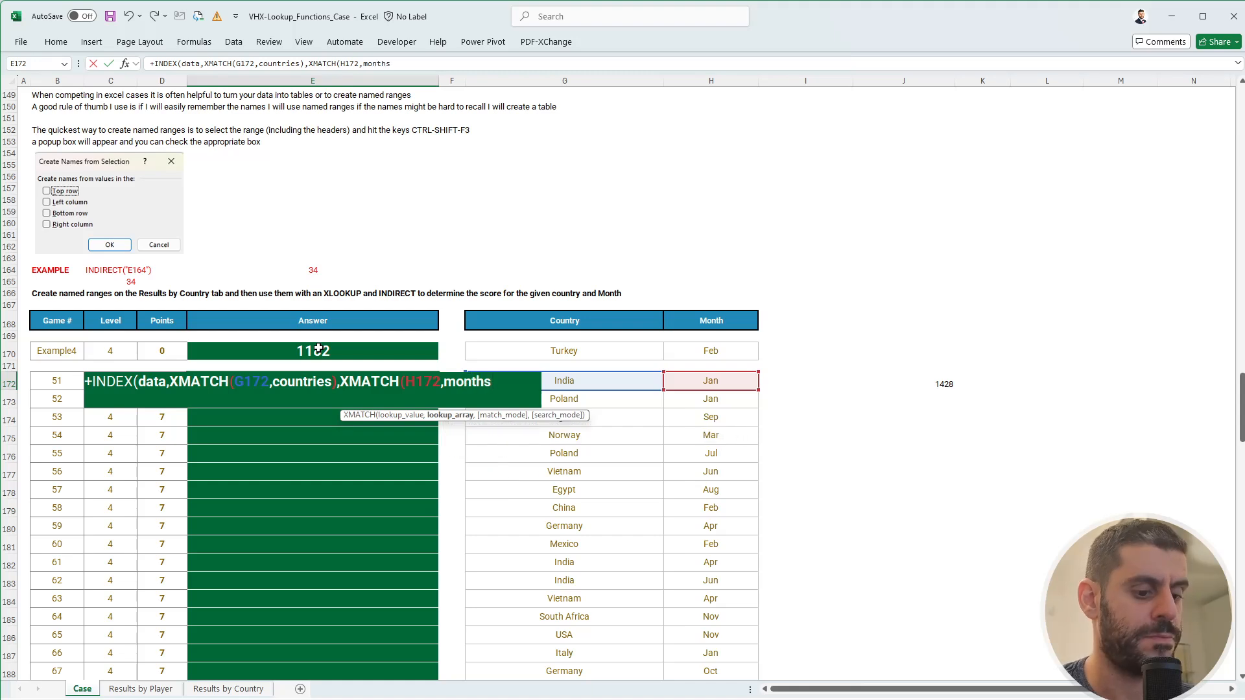
type("))")
key("Return")
- Copy the lookup formula down the Level 4 answers E172:E191 for games 51–70
key("Up")
key("ctrl+c")
left_click(319, 350)
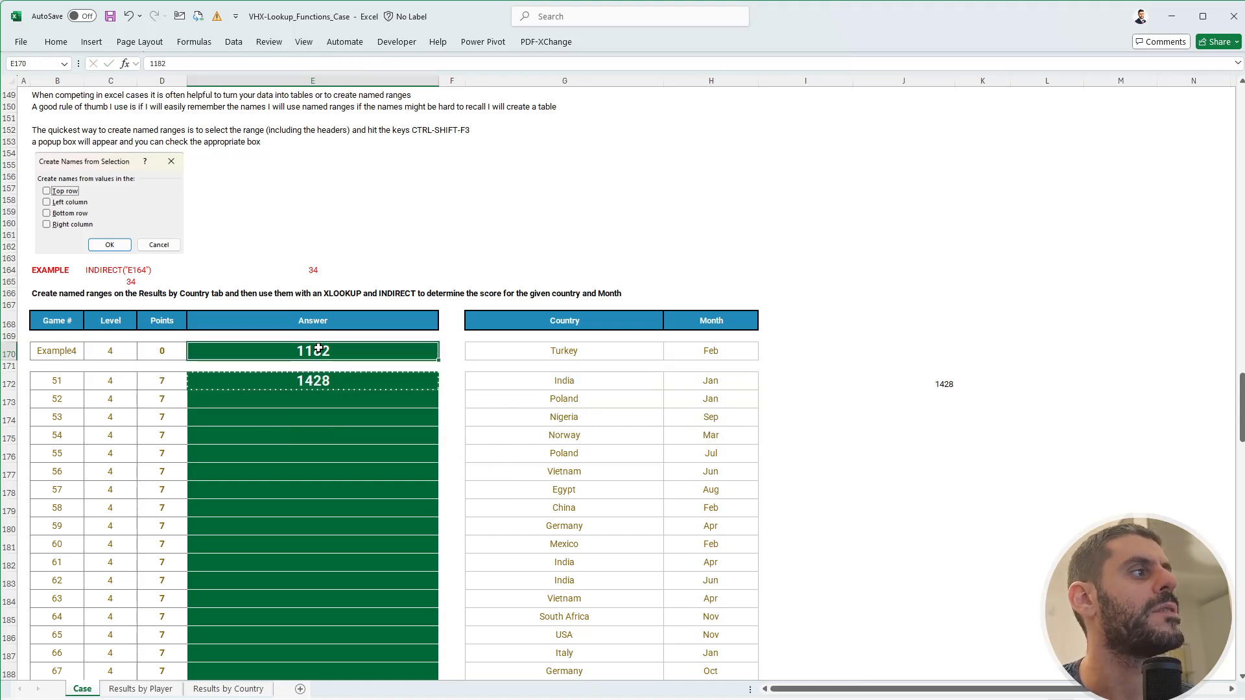
key("ctrl+v")
key("ctrl+z")
key("Down")
key("Down")
key("Left")
key("ctrl+Down")
key("Right")
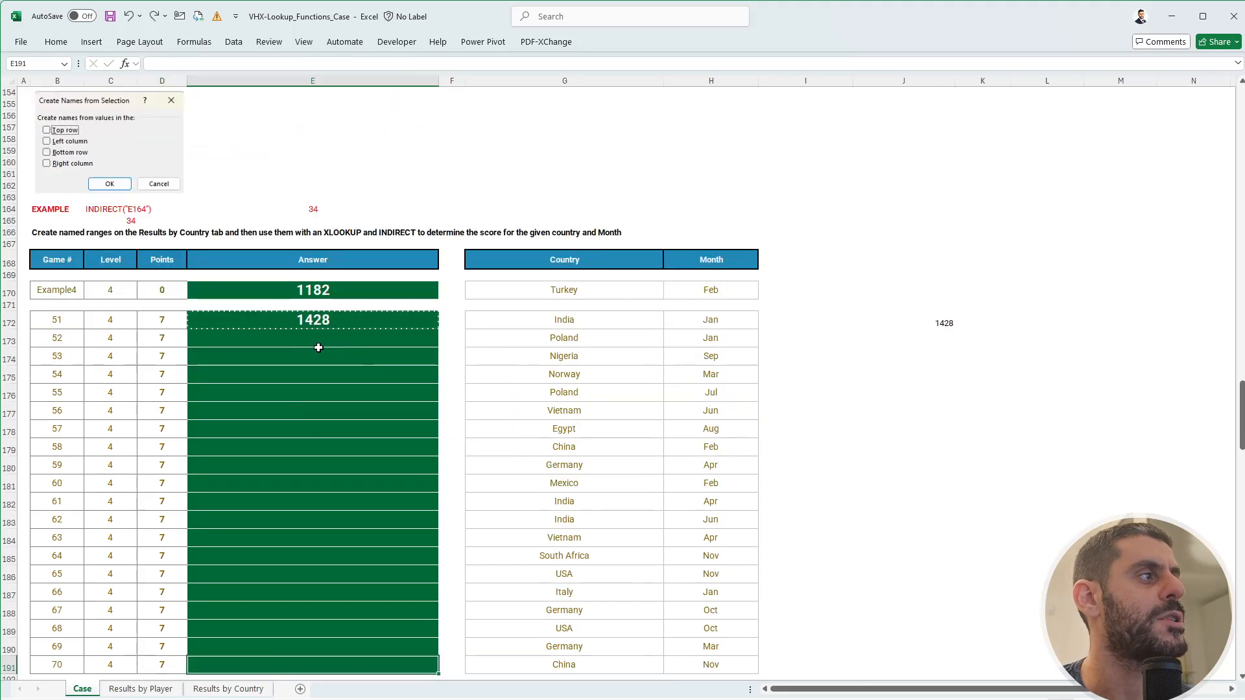
key("ctrl+shift+Up")
key("ctrl+v")
key("Down")
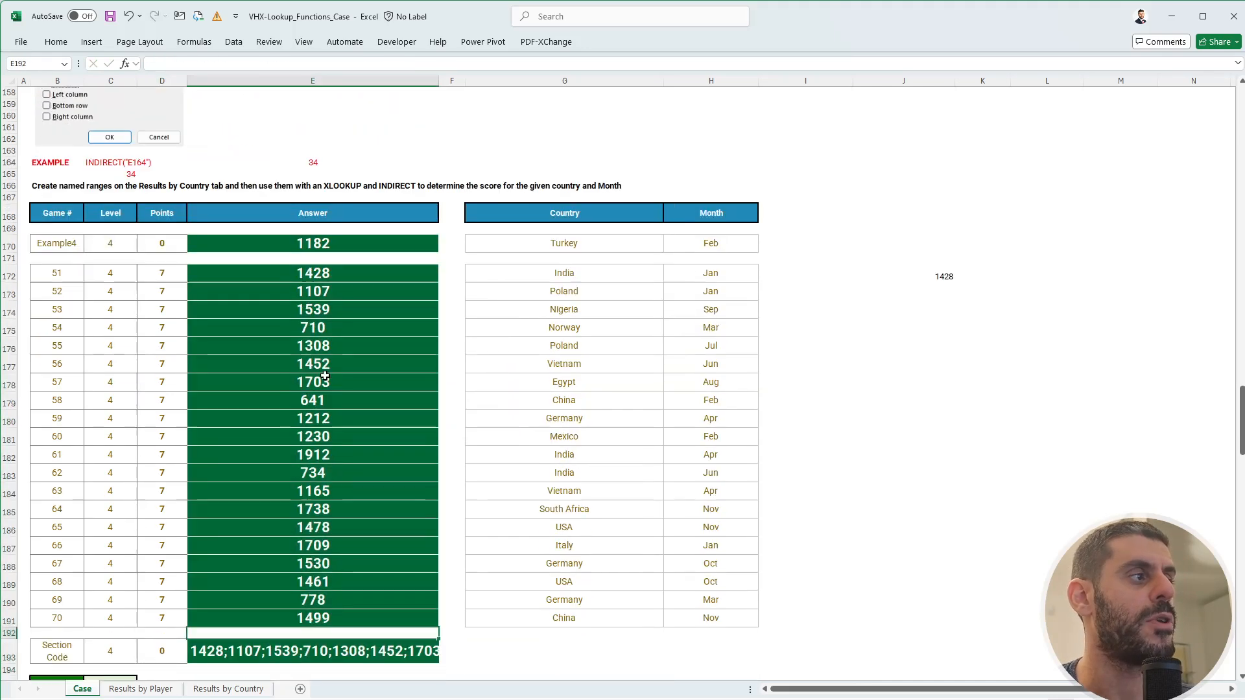
- Copy the Level 4 section code from E193 and bring up the quiz's Level 4 field
scroll(325, 376, "down", 5)
left_click(423, 470)
key("ctrl+c")
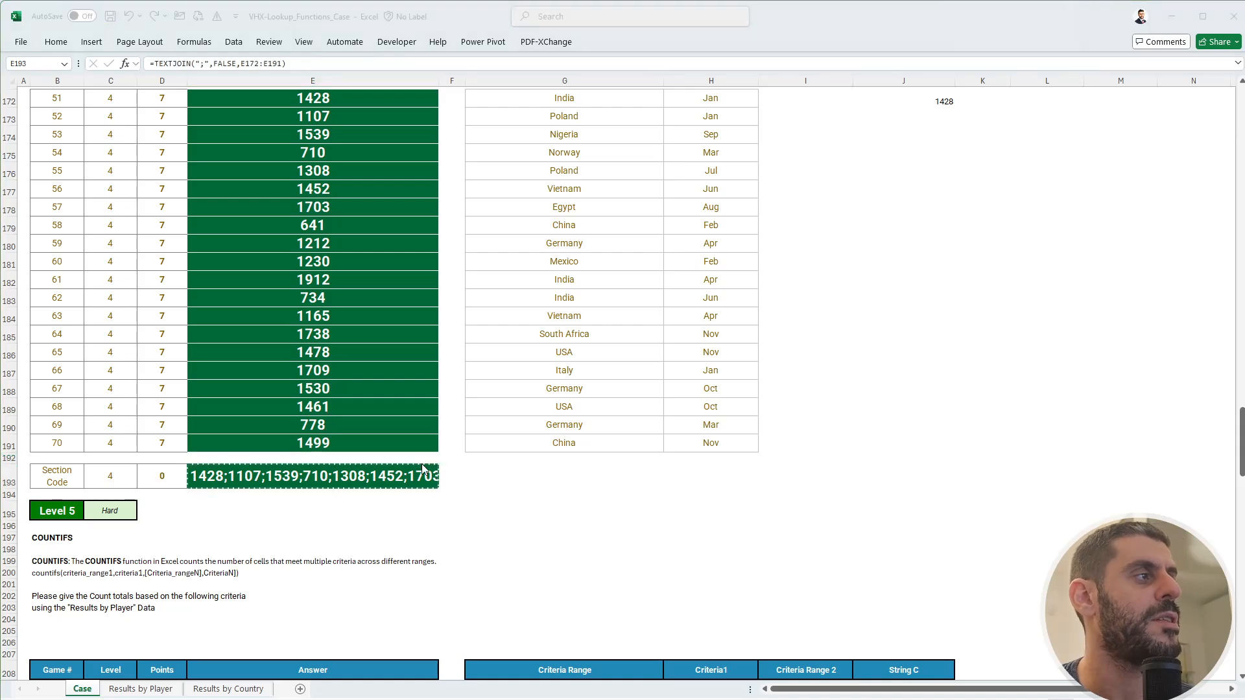
key("alt+Tab")
left_click(344, 385)
- Paste the Level 4 section code into FlexiQuiz, glance at LinkedIn, and return to Excel
key("ctrl+v")
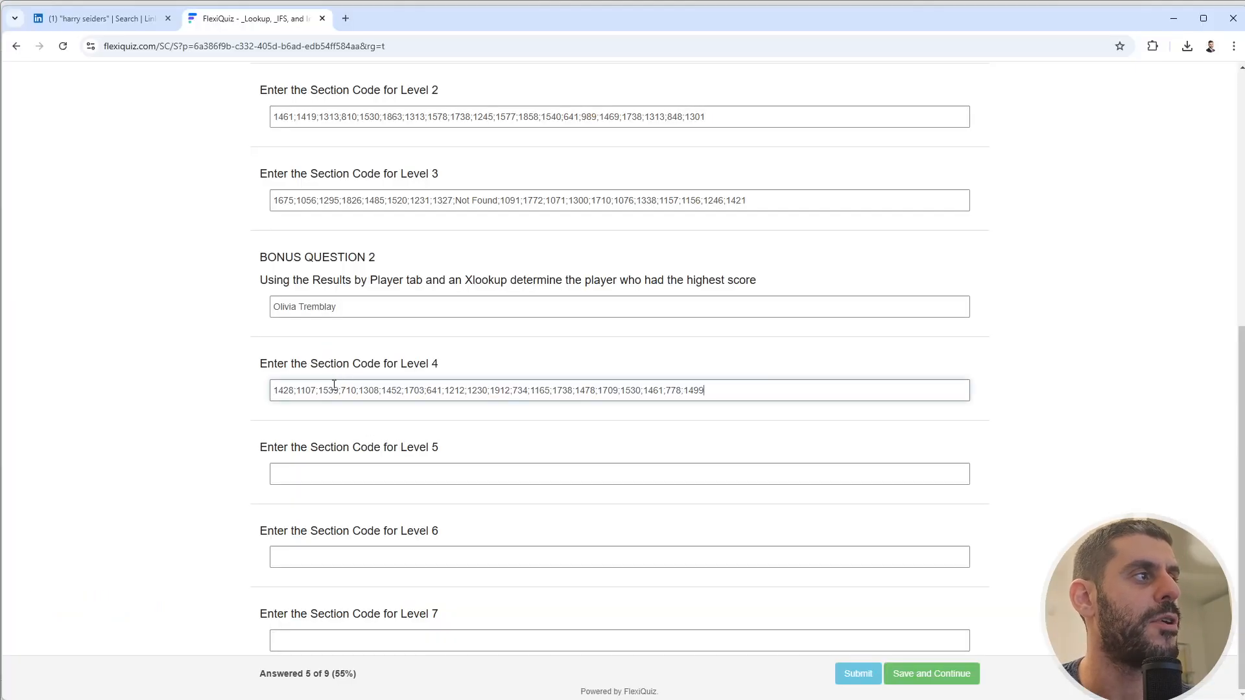
left_click(116, 21)
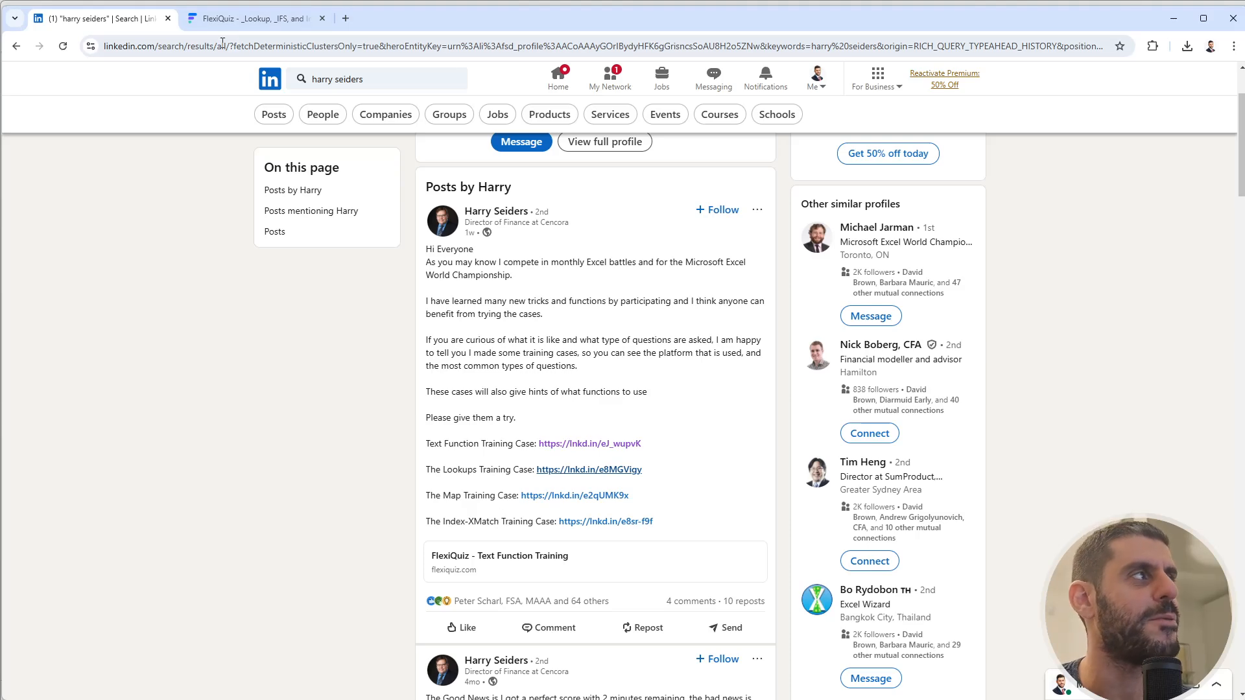
left_click(247, 18)
key("alt+Tab")
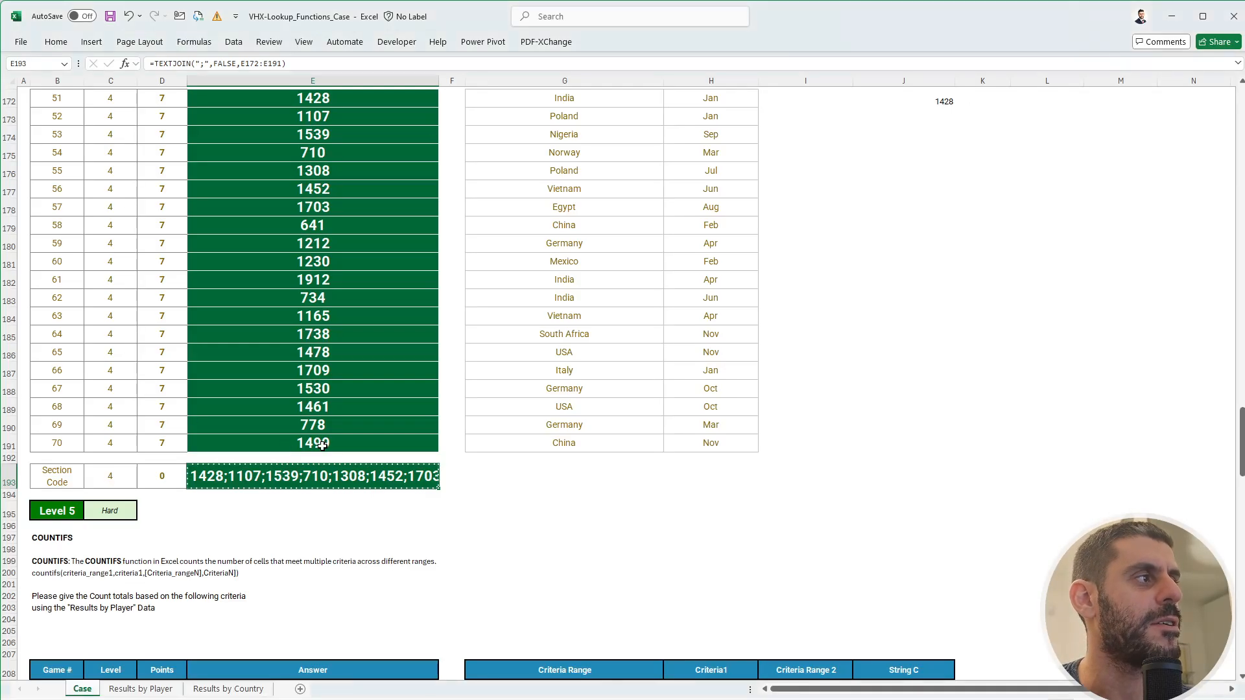
scroll(322, 444, "down", 3)
- Inspect the Level 5 criteria cells, such as Score, >645, >400 and <700
left_click(575, 387)
key("Escape")
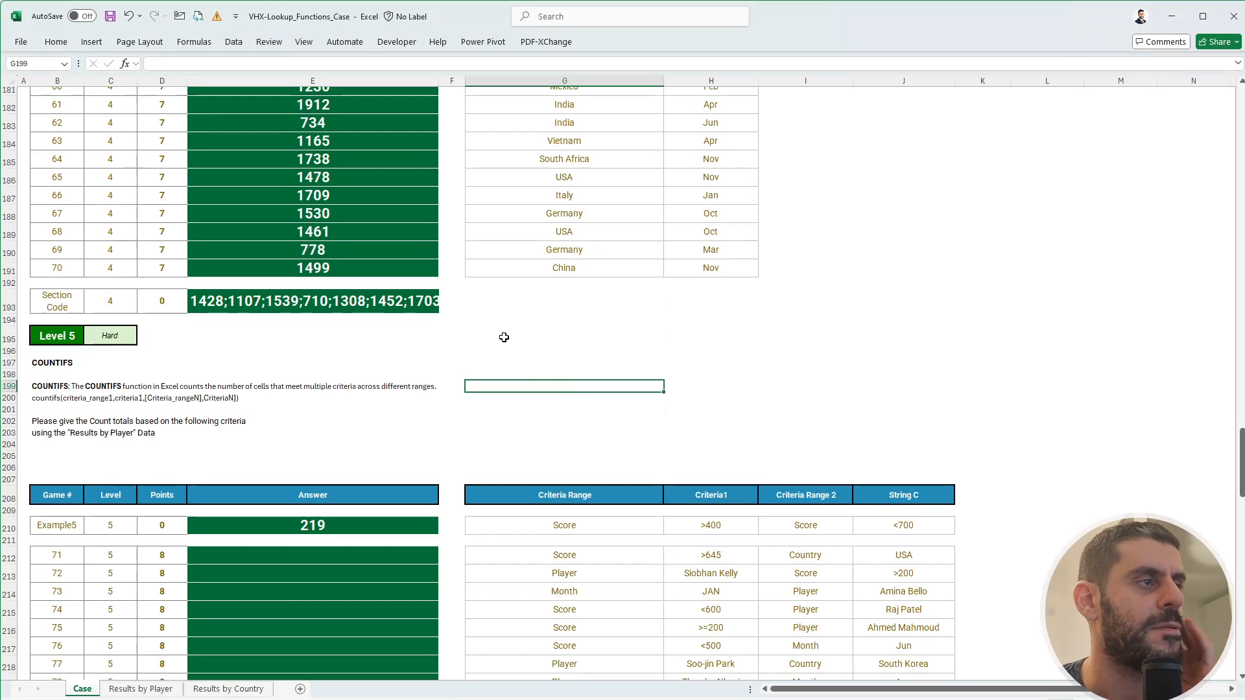
scroll(500, 336, "down", 3)
scroll(392, 334, "up", 1)
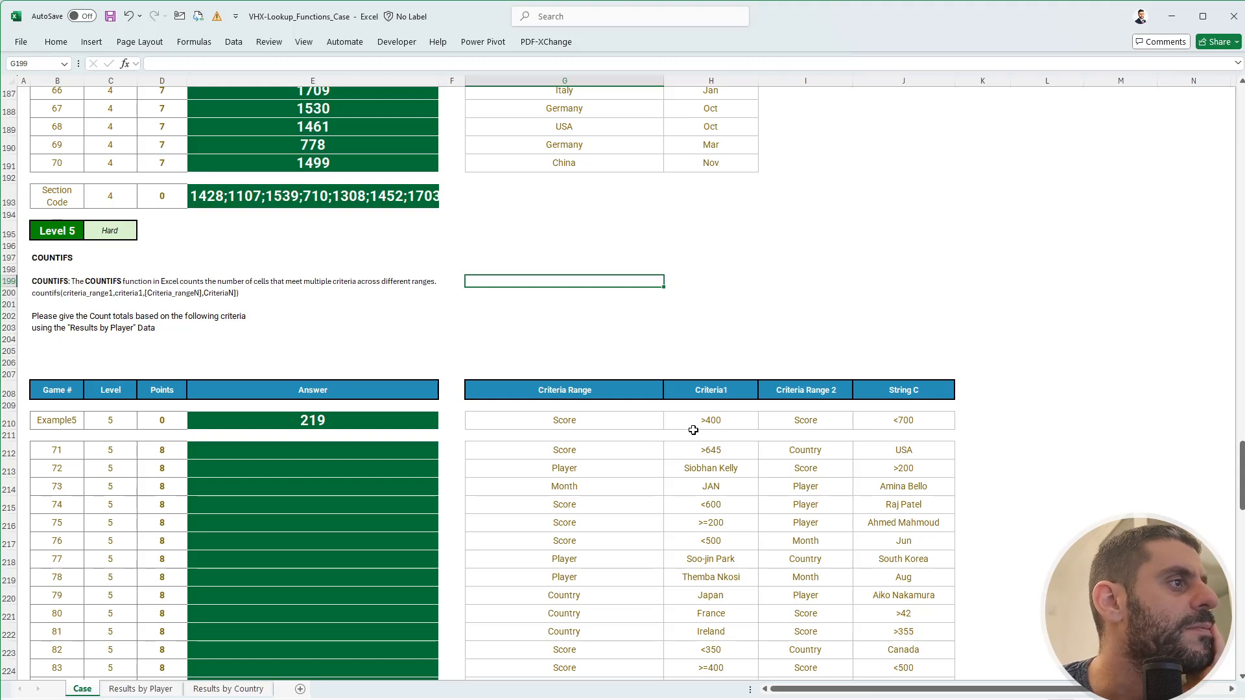
scroll(693, 430, "down", 1)
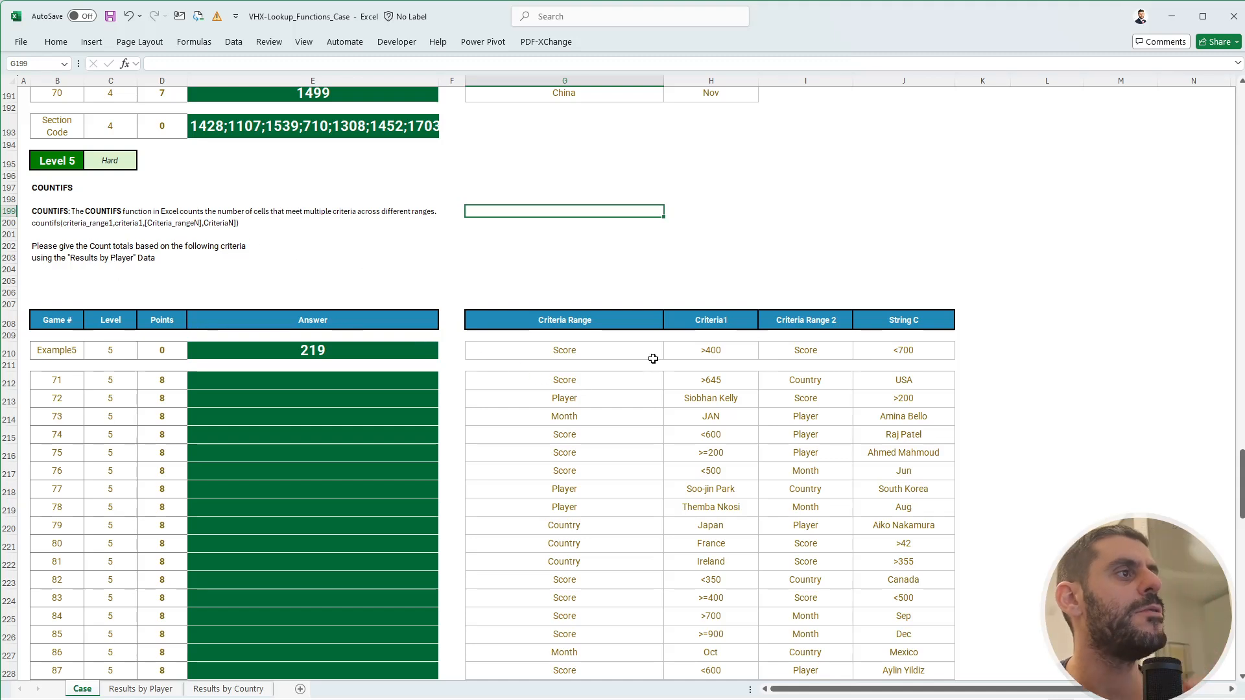
left_click(608, 377)
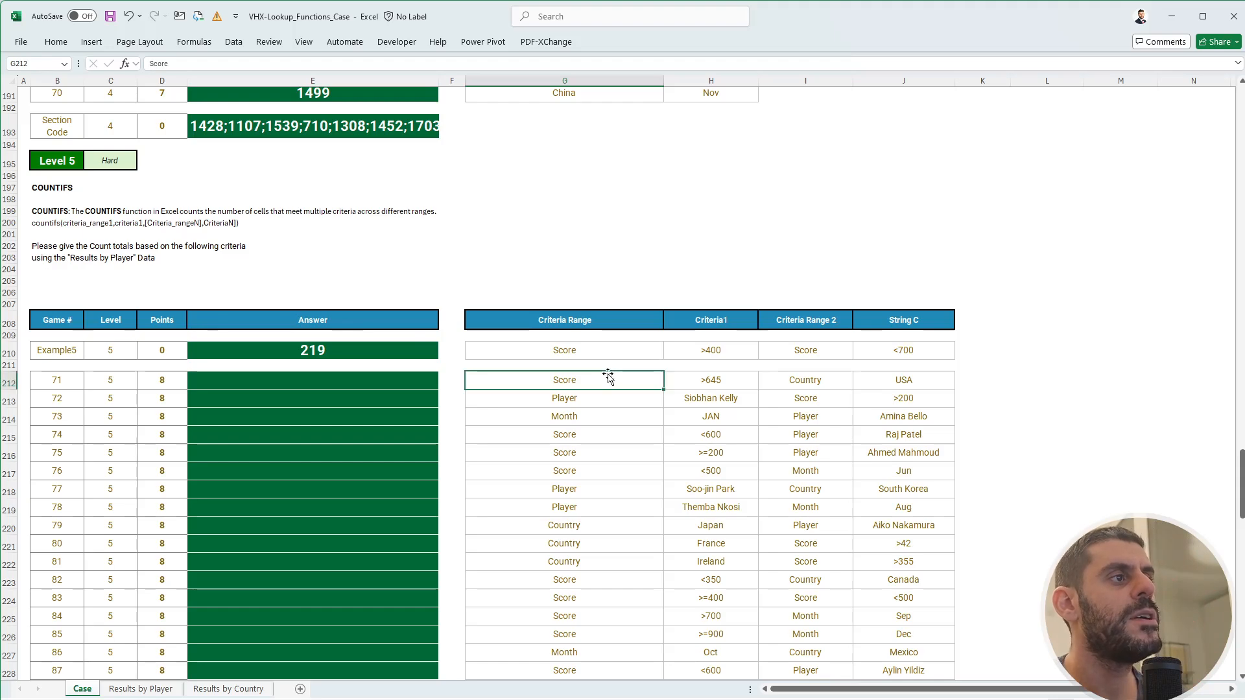
left_click(697, 380)
left_click(731, 352)
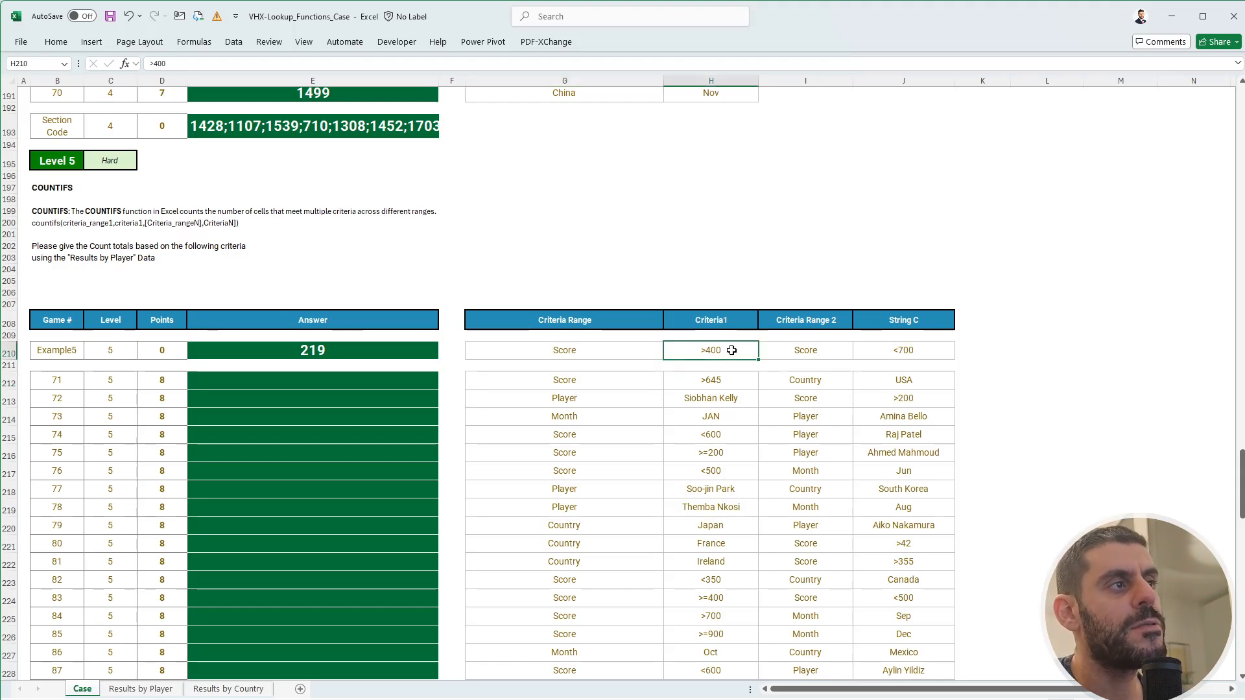
left_click(831, 351)
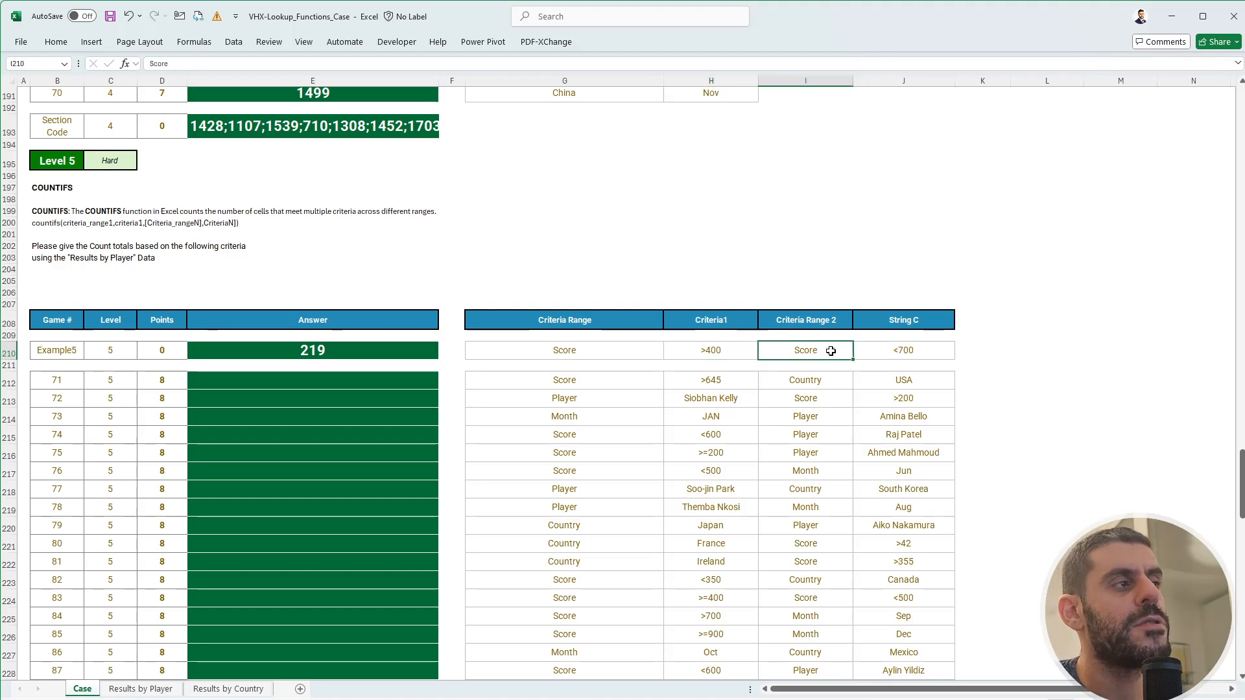
left_click(892, 350)
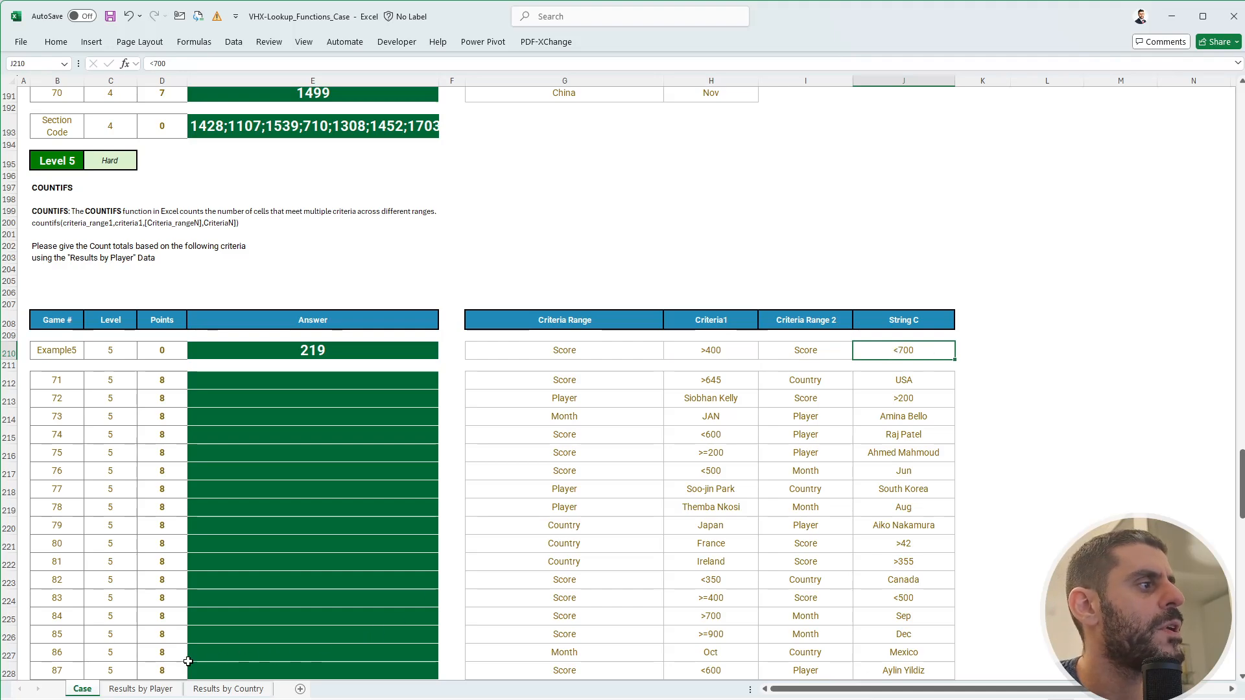
- Compare Example5's criteria and its 219 answer against the Results by Player data
left_click(165, 689)
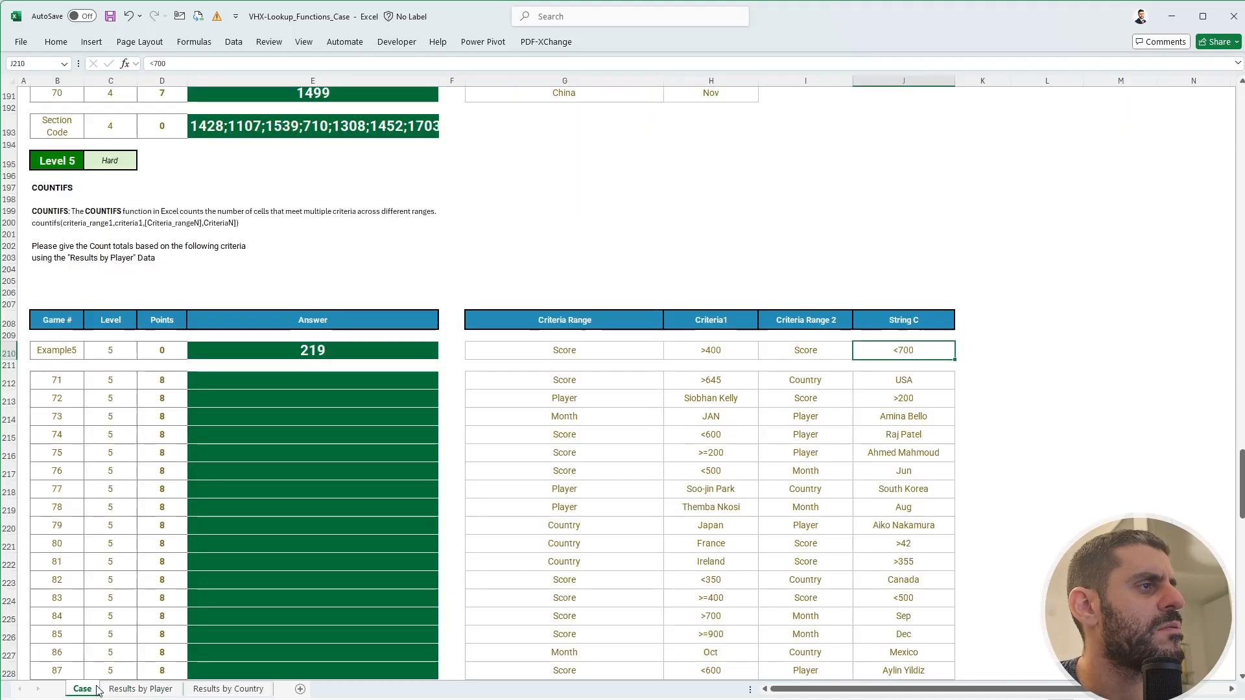
left_click(94, 688)
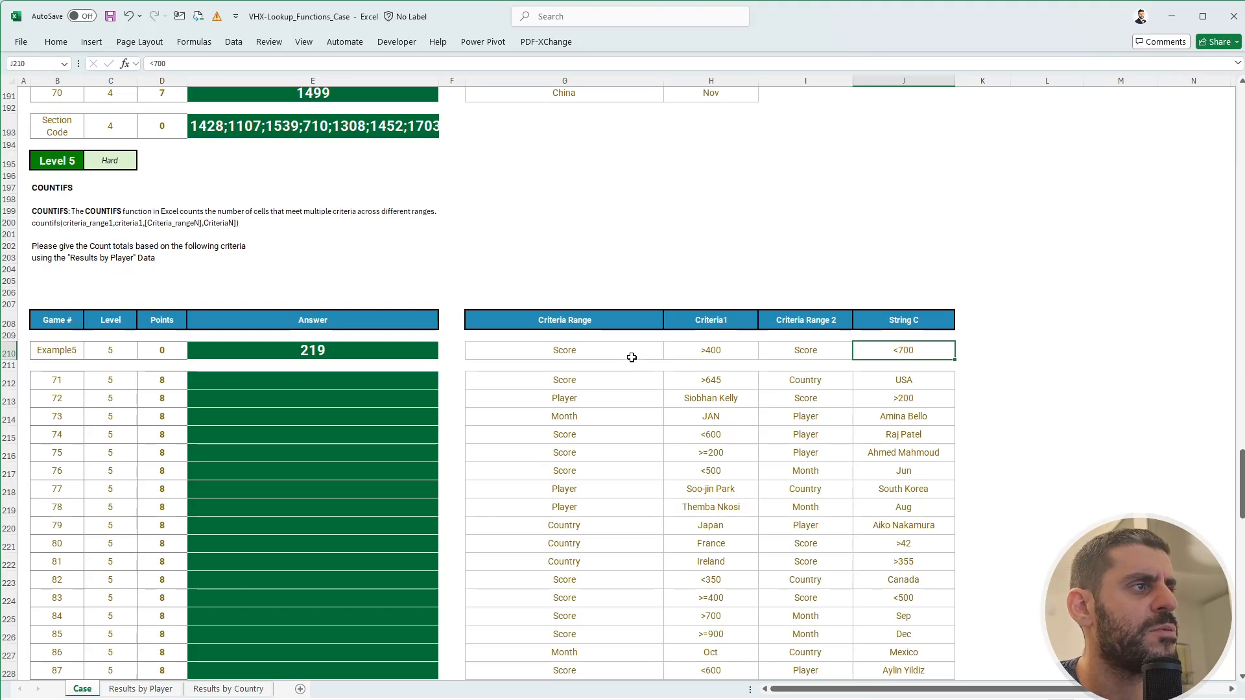
left_click(786, 350)
left_click(891, 349)
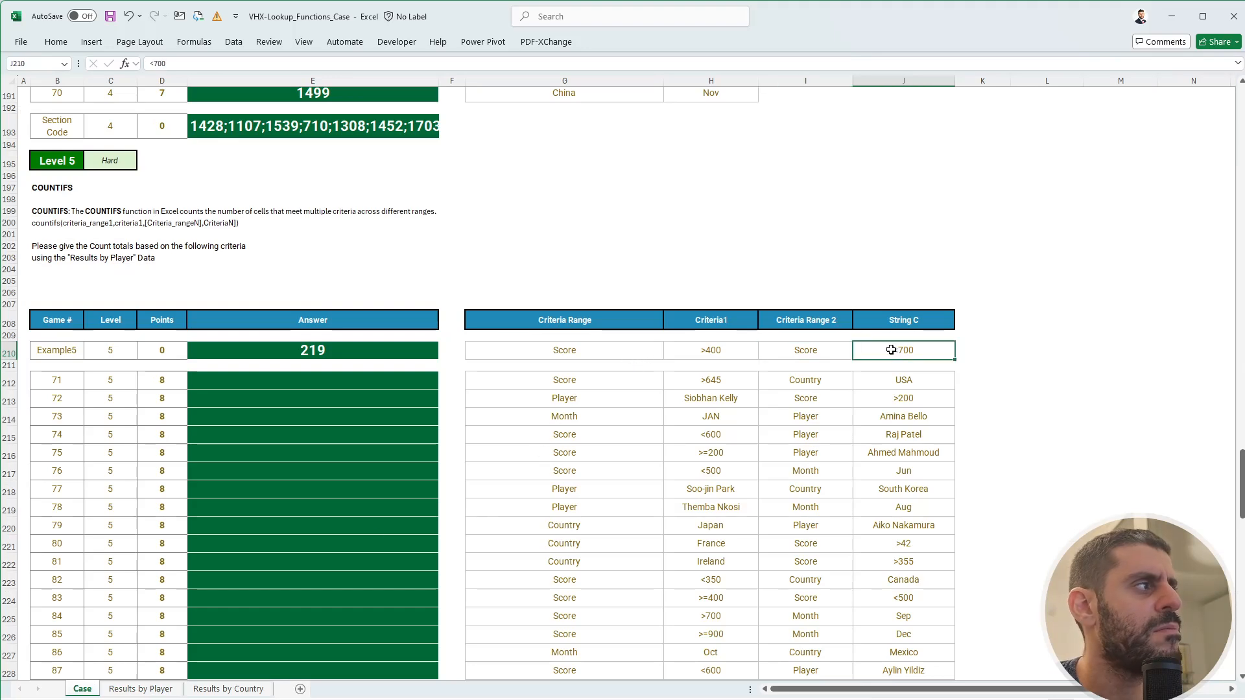
left_click(290, 348)
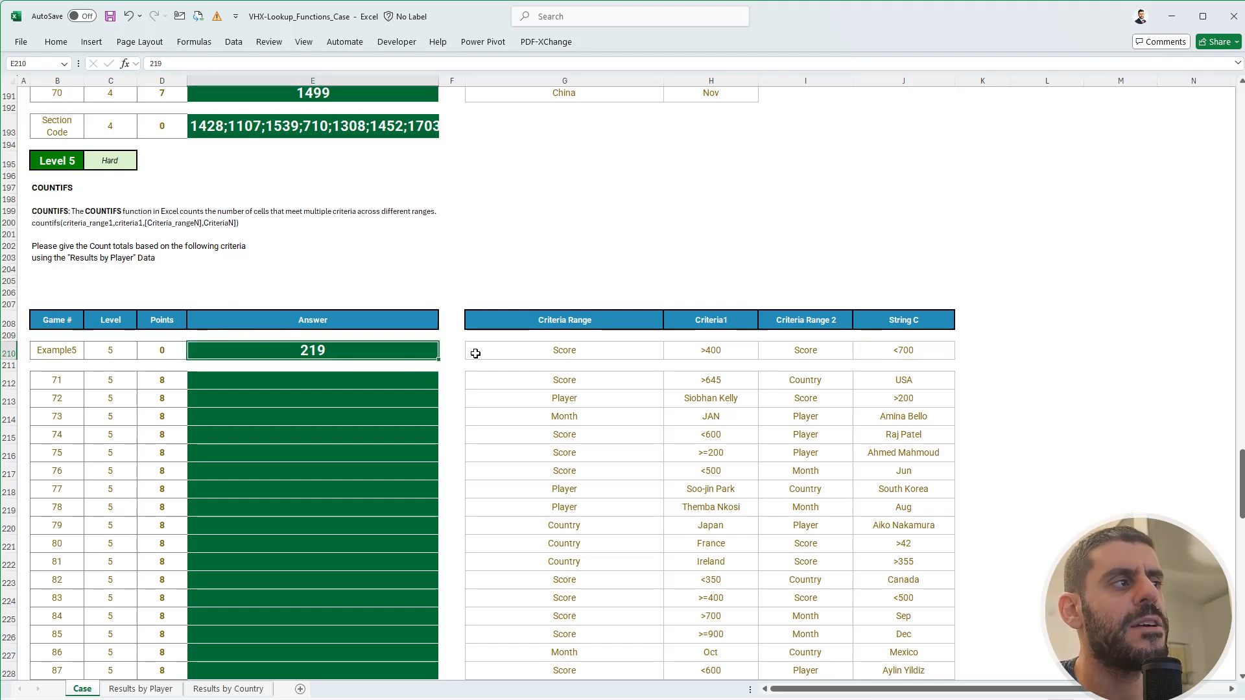
left_click_drag(860, 367, 863, 354)
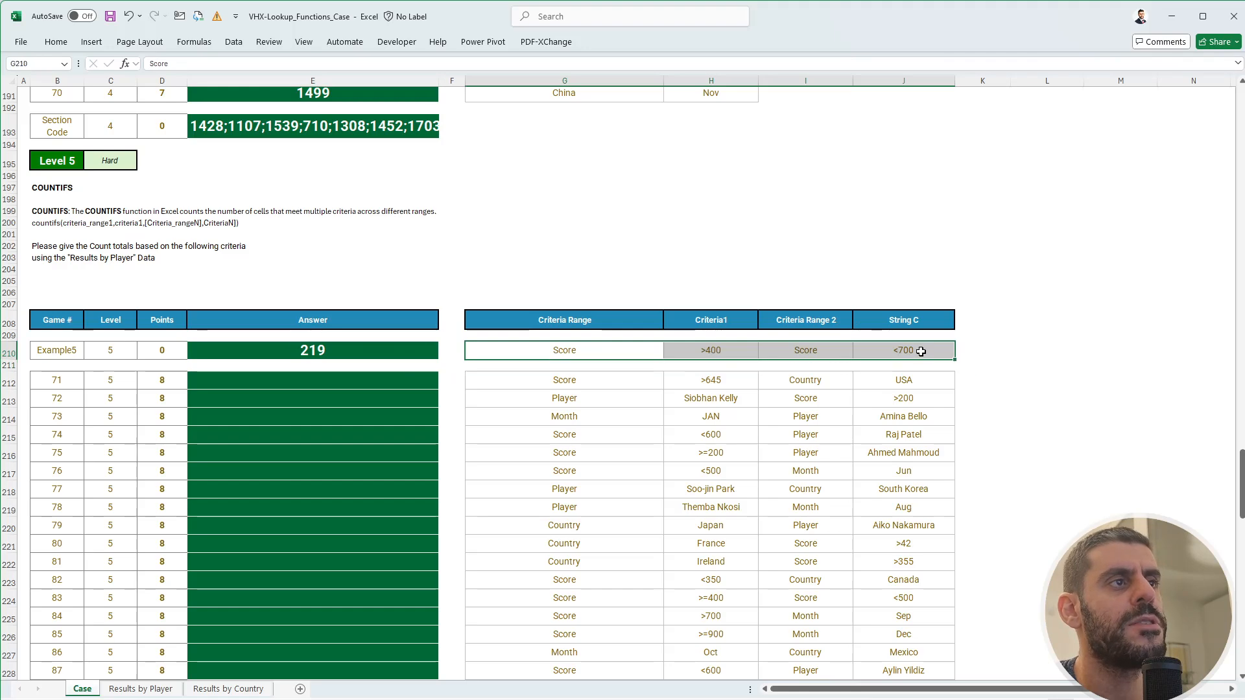
left_click(985, 348)
type("+")
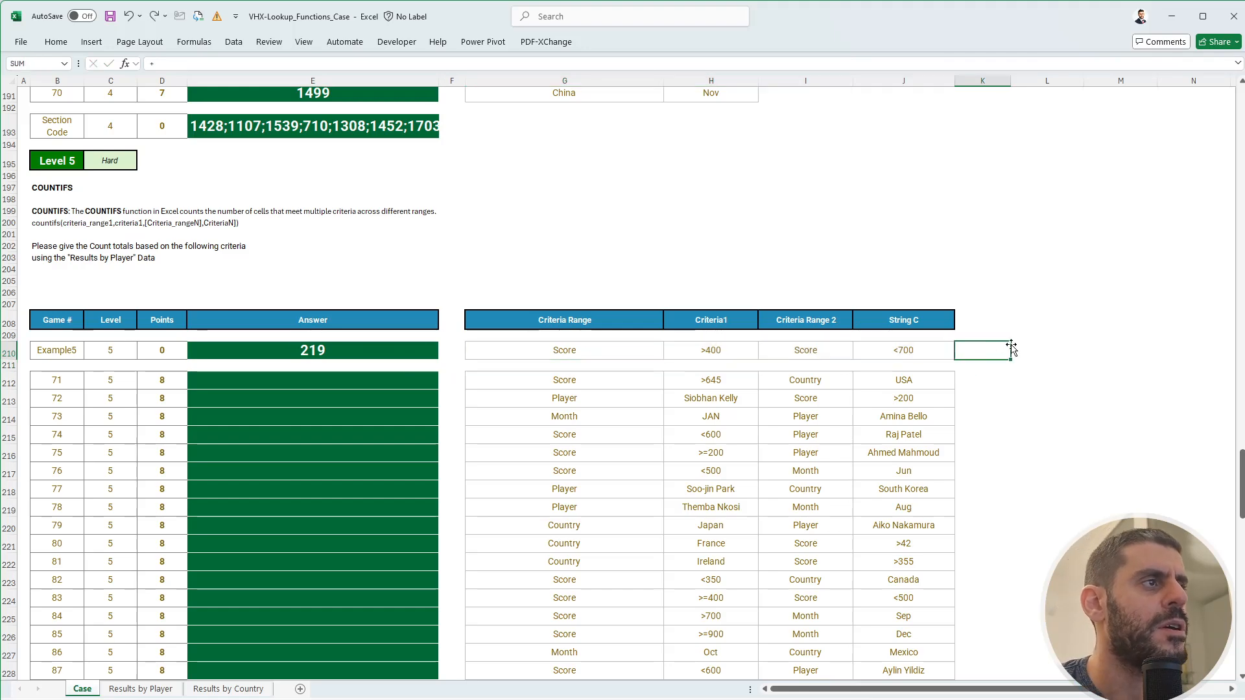
key("Escape")
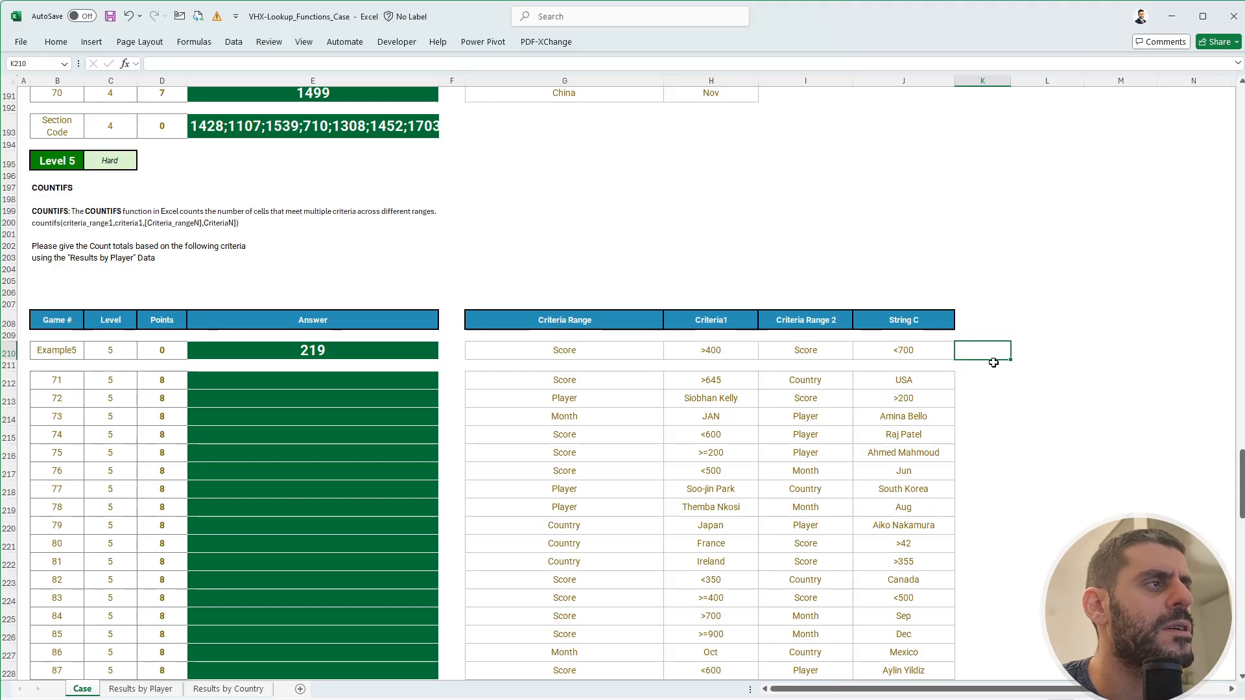
left_click(162, 692)
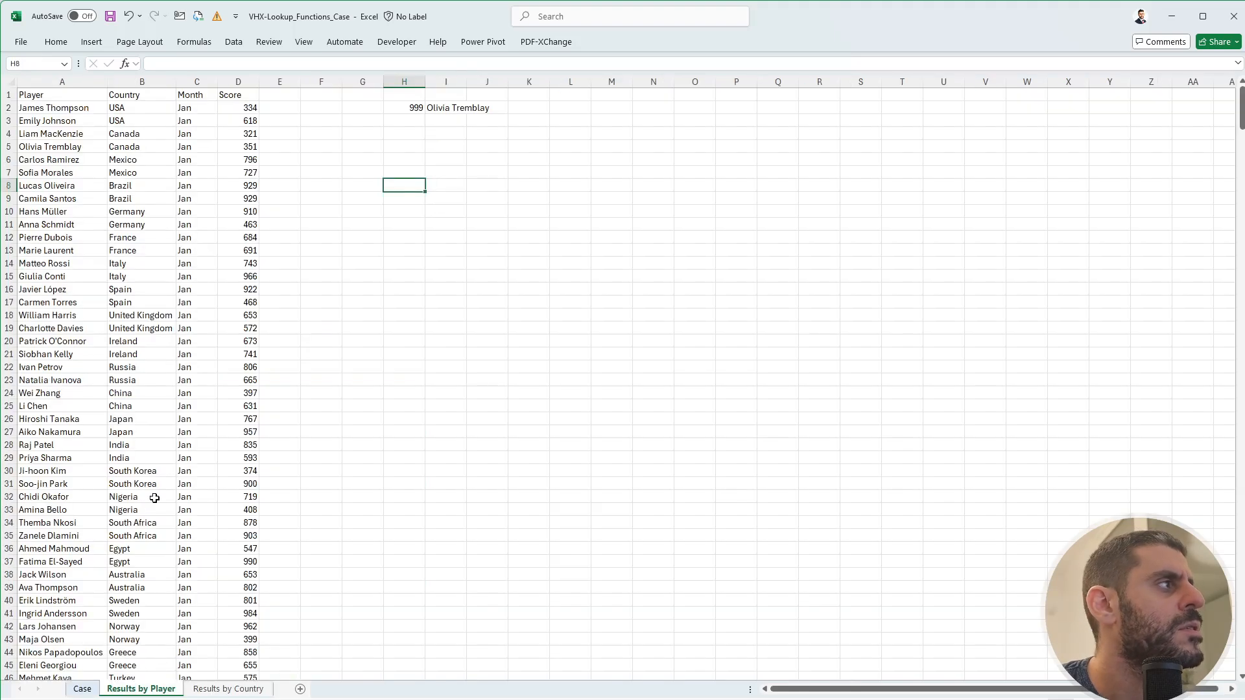
left_click(76, 689)
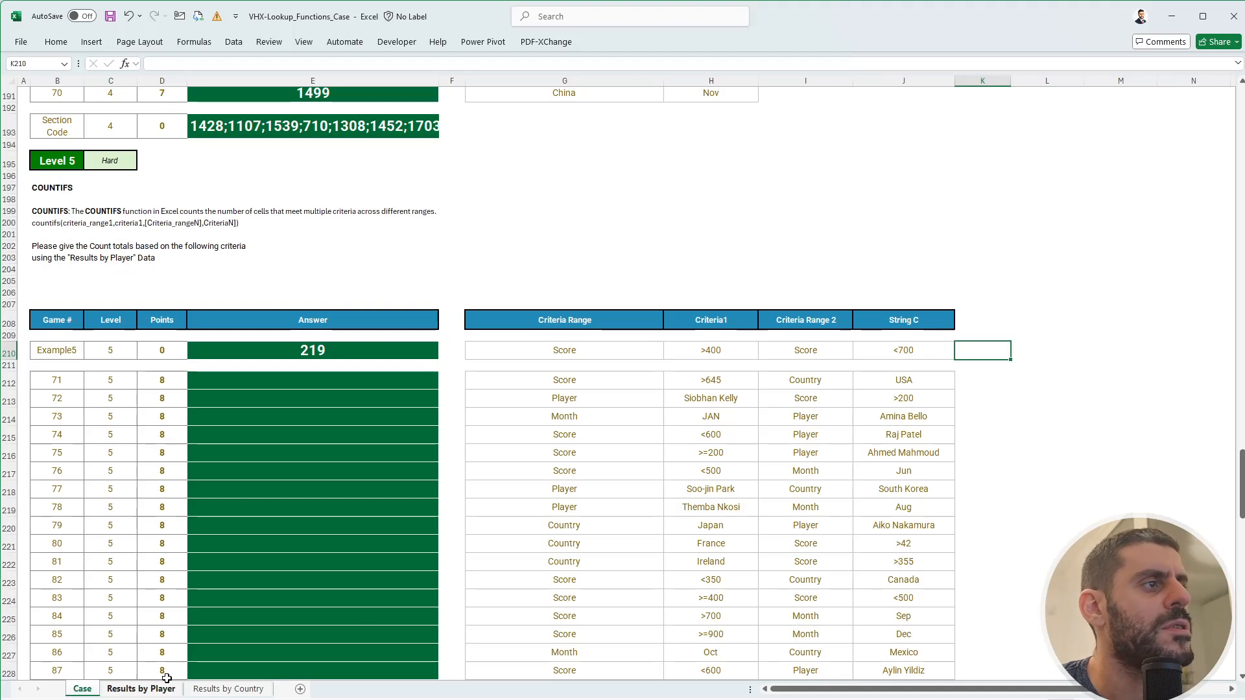
scroll(700, 557, "down", 4)
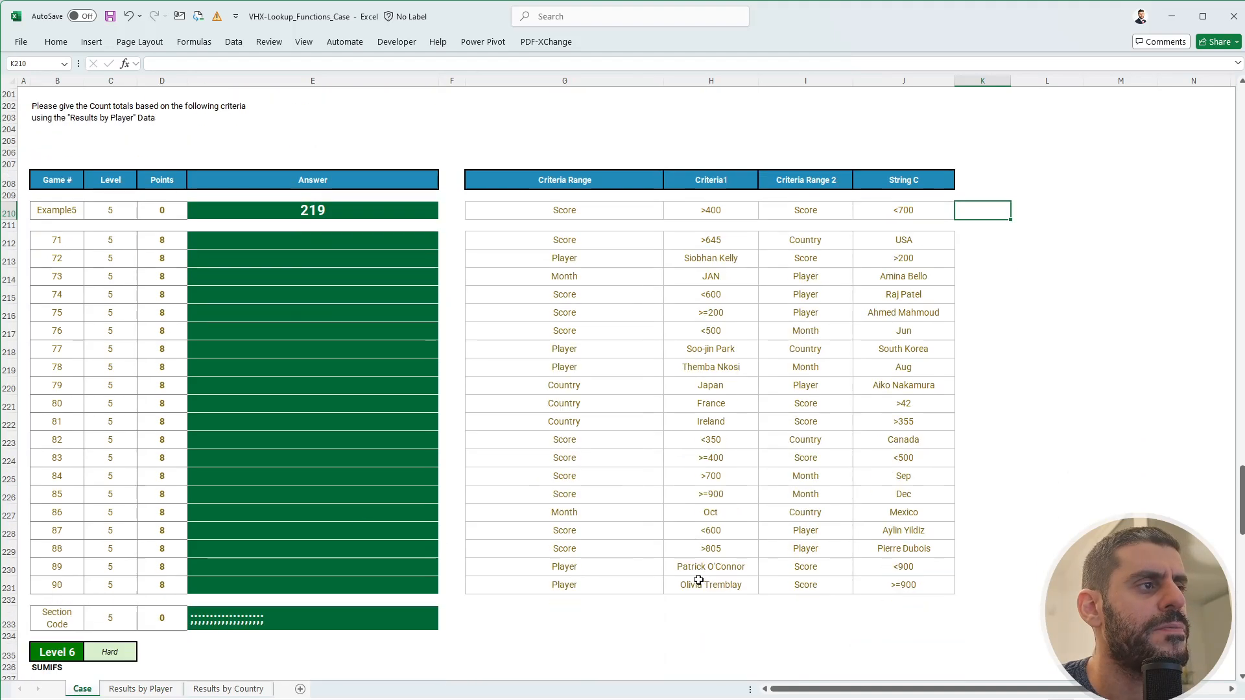
scroll(700, 548, "up", 5)
- Name the player and country columns on Results by Player, rows 2–601
left_click(125, 693)
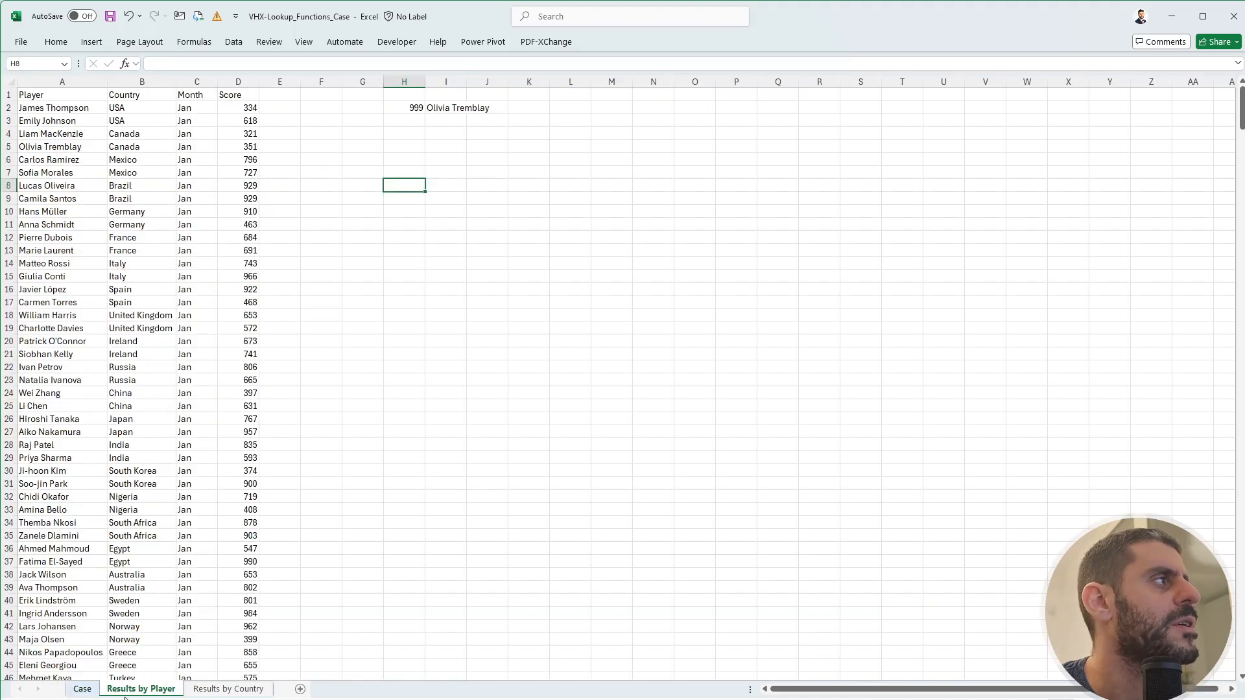
key("ctrl+Home")
key("Down")
key("ctrl+shift+Down")
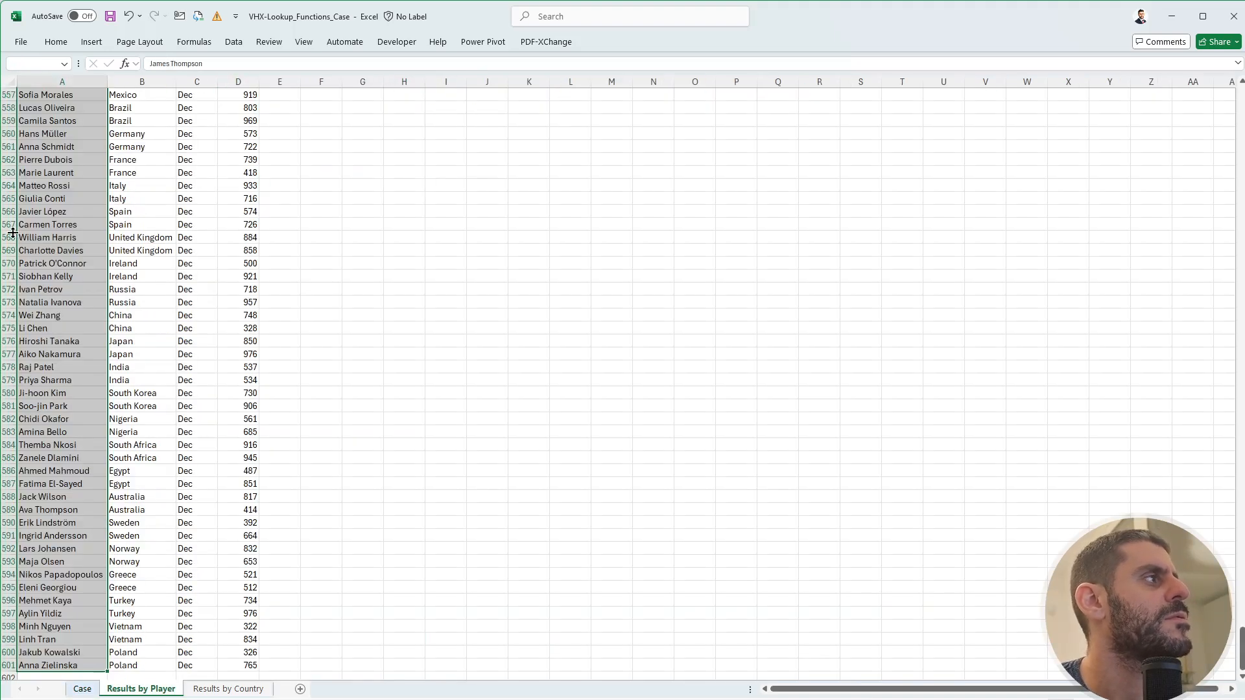
type("B2")
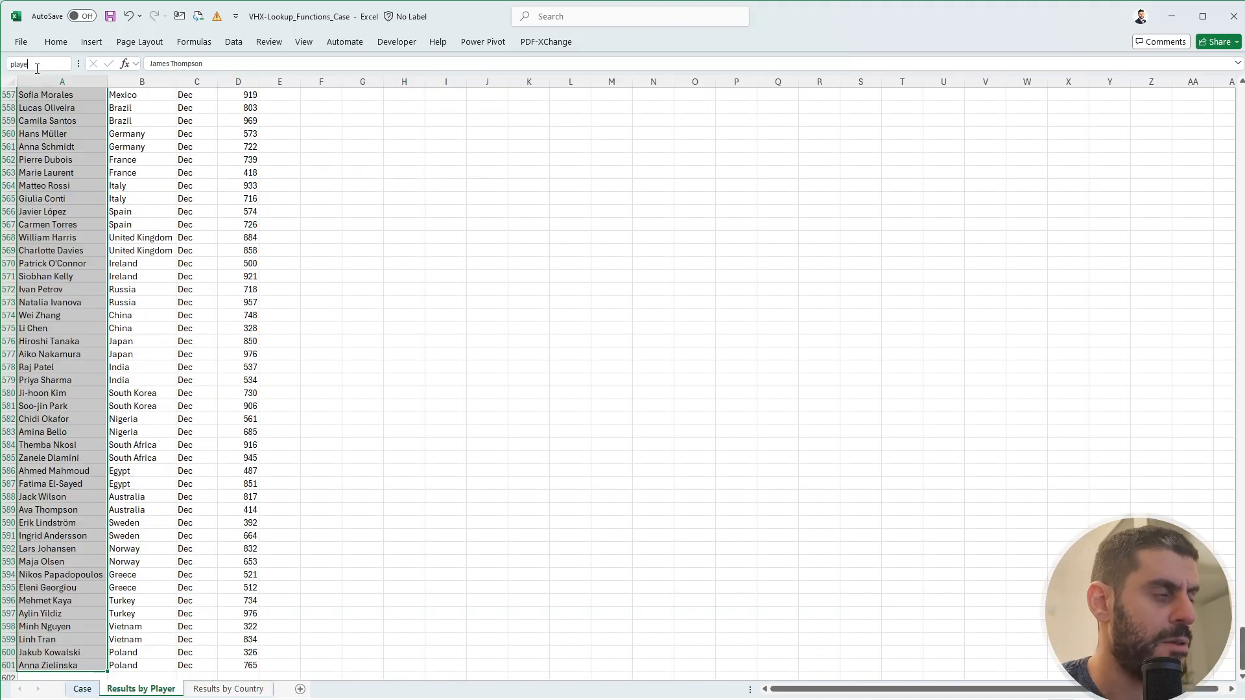
key("Return")
key("ctrl+shift+Down")
left_click(36, 67)
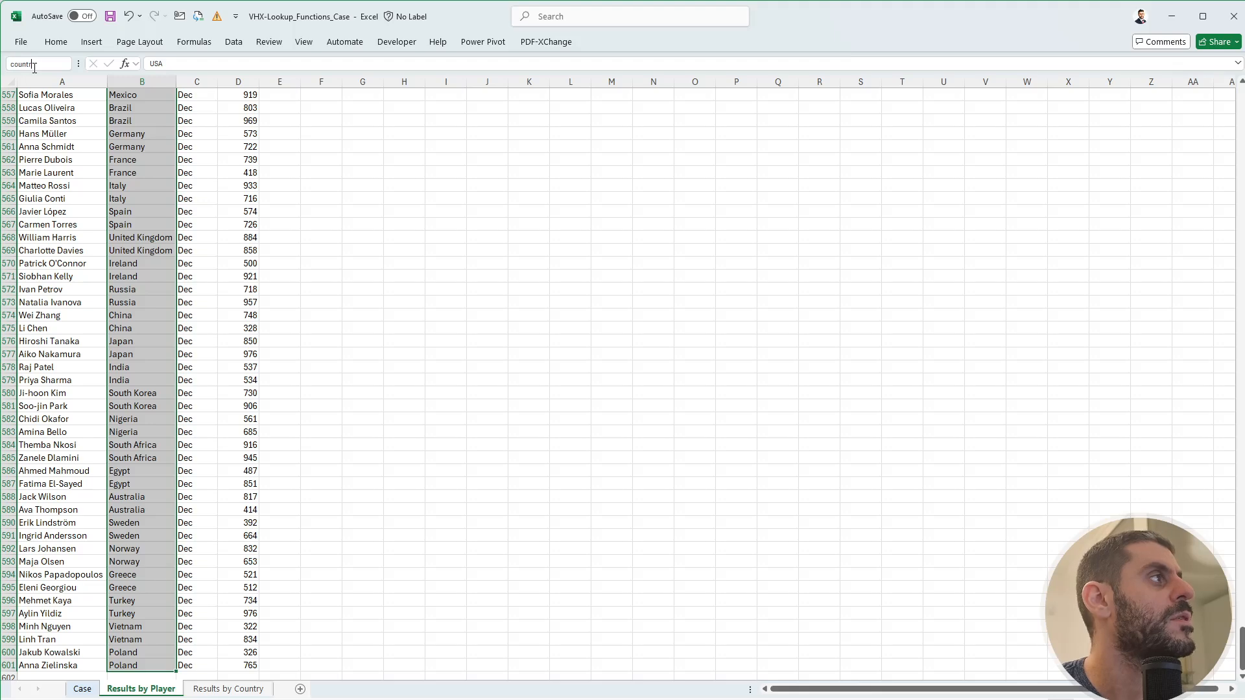
type("country")
key("Return")
- Name the Score column 'score' and select the Month column down to row 601
key("Right")
key("ctrl+Up")
key("Down")
key("Right")
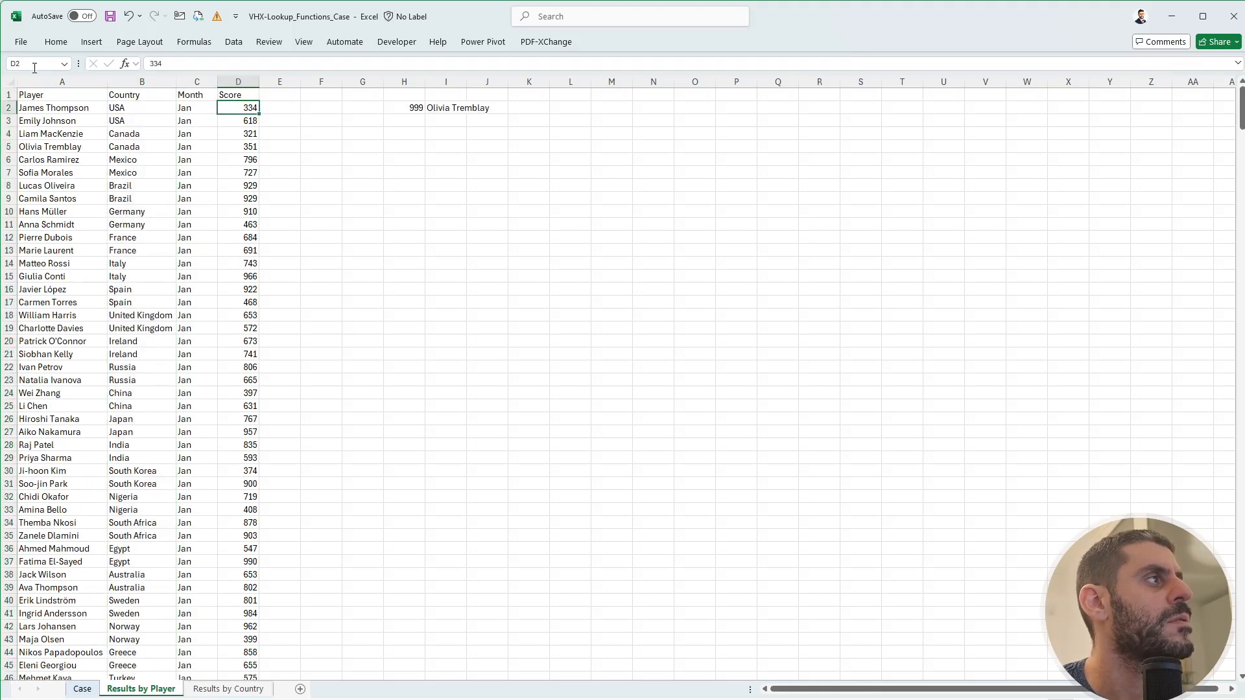
key("ctrl+shift+Down")
left_click(34, 67)
type("sco")
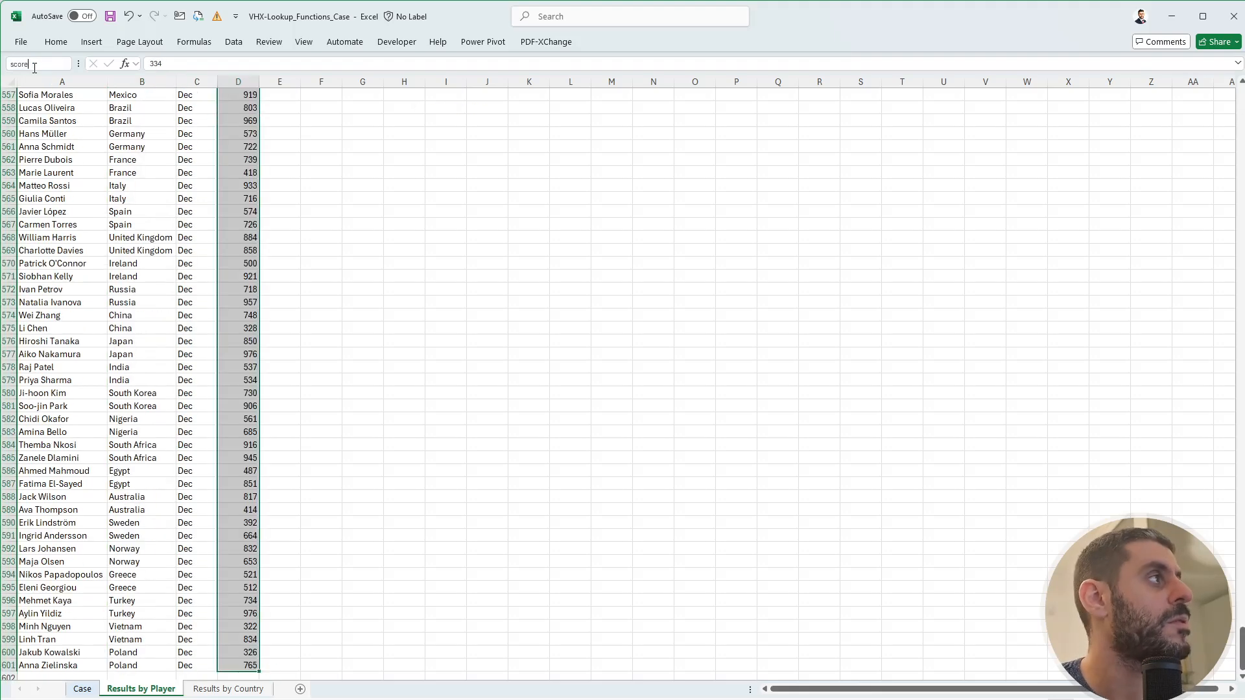
type("re")
key("Return")
key("Left")
key("ctrl+shift+Down")
left_click(34, 68)
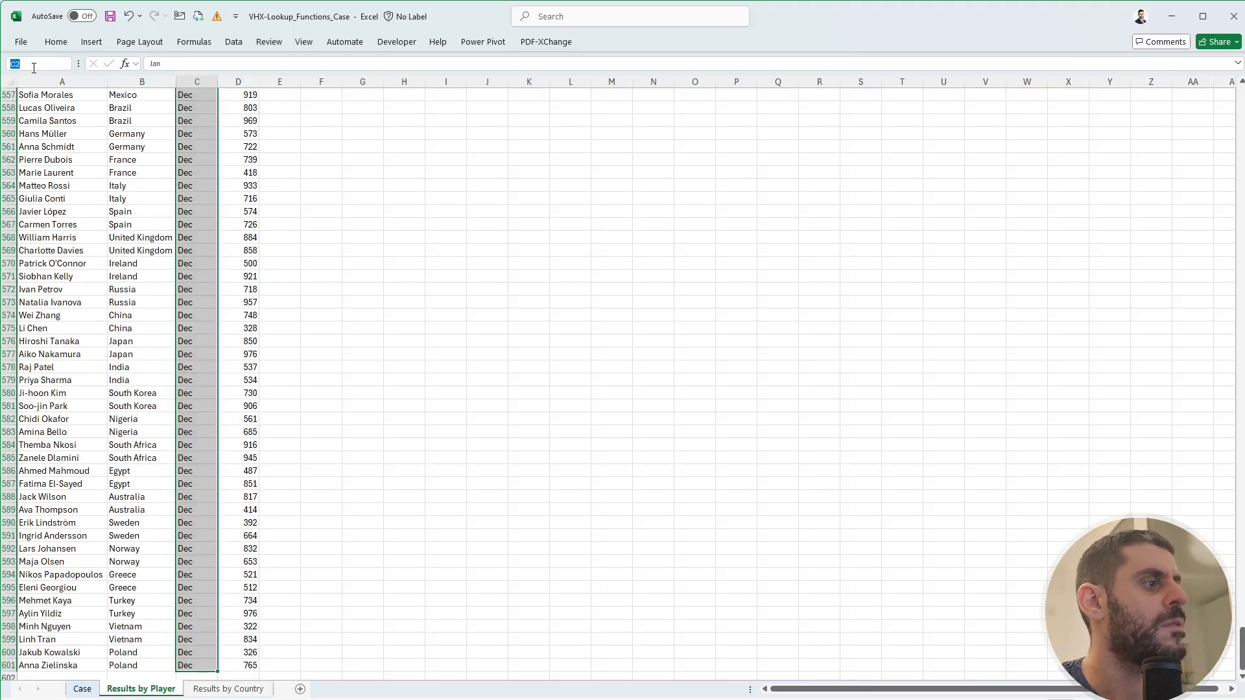
- Name the Month column 'month' and return to the Case sheet
type("month")
key("Return")
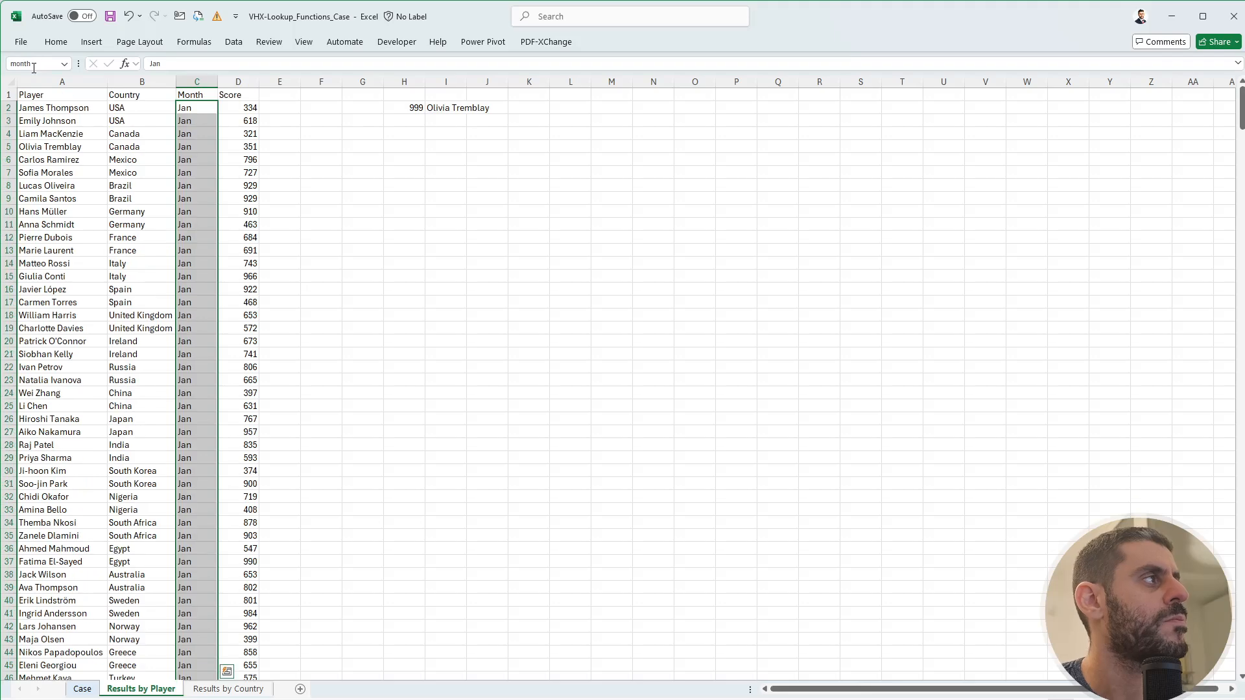
key("ctrl+Page_Up")
- In K210 enter =COUNTIFS(INDIRECT(G210),H210,INDIRECT(I210),J210), which returns 219
type("+")
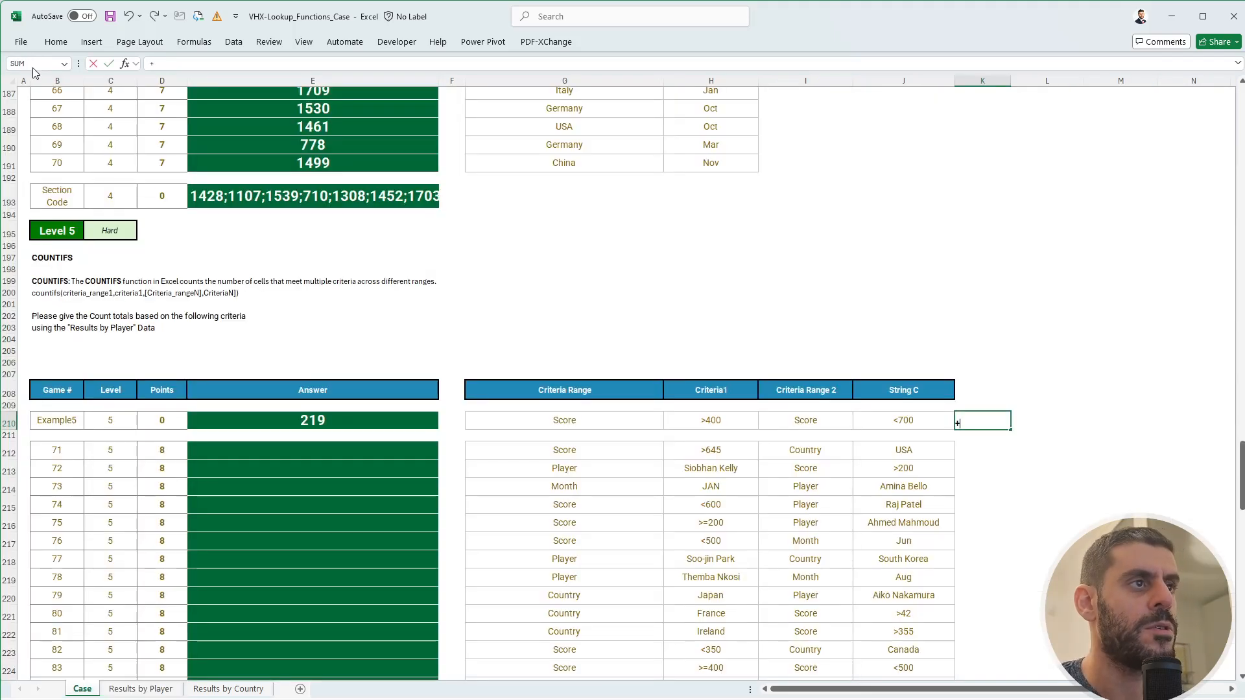
type("countifs")
key("Tab")
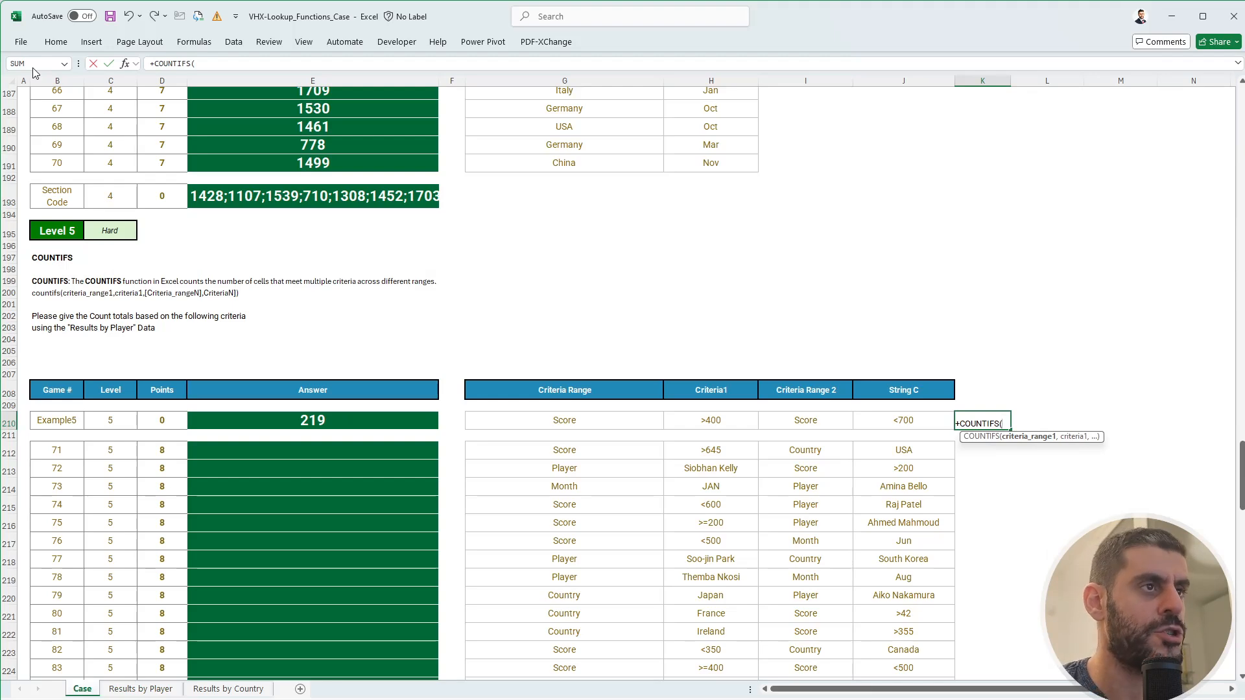
type("IND")
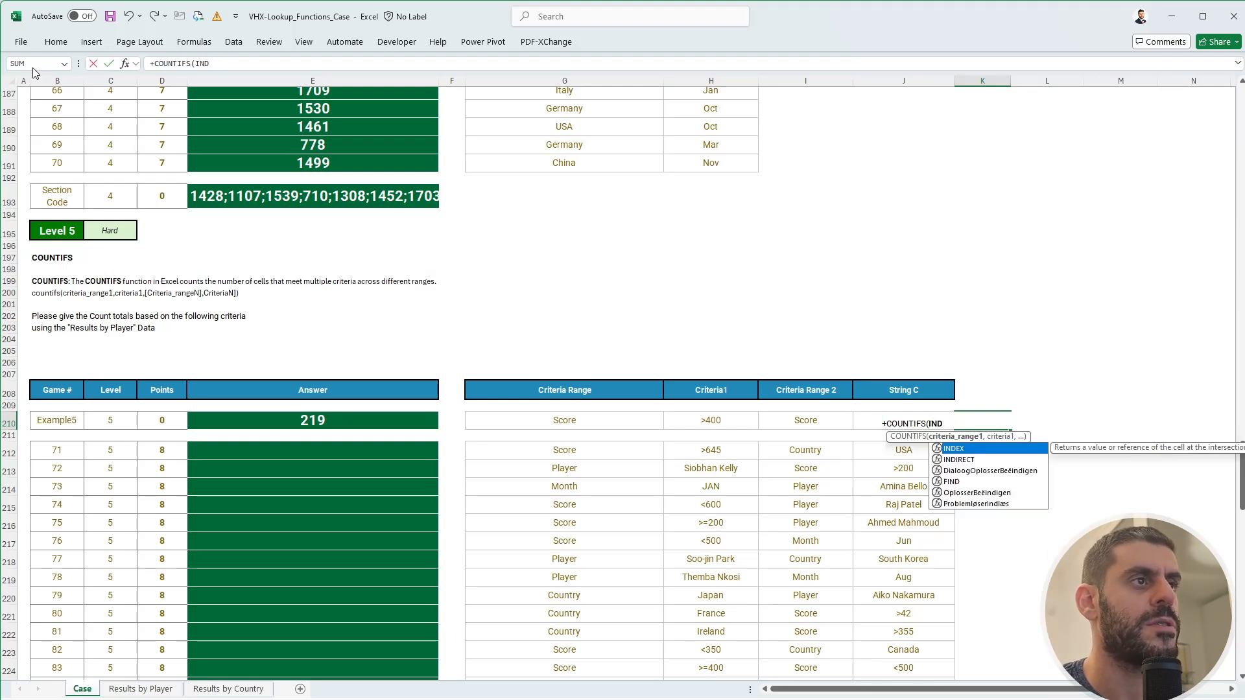
key("Down")
key("Tab")
key("Left")
key("Left")
key("Left")
key("Left")
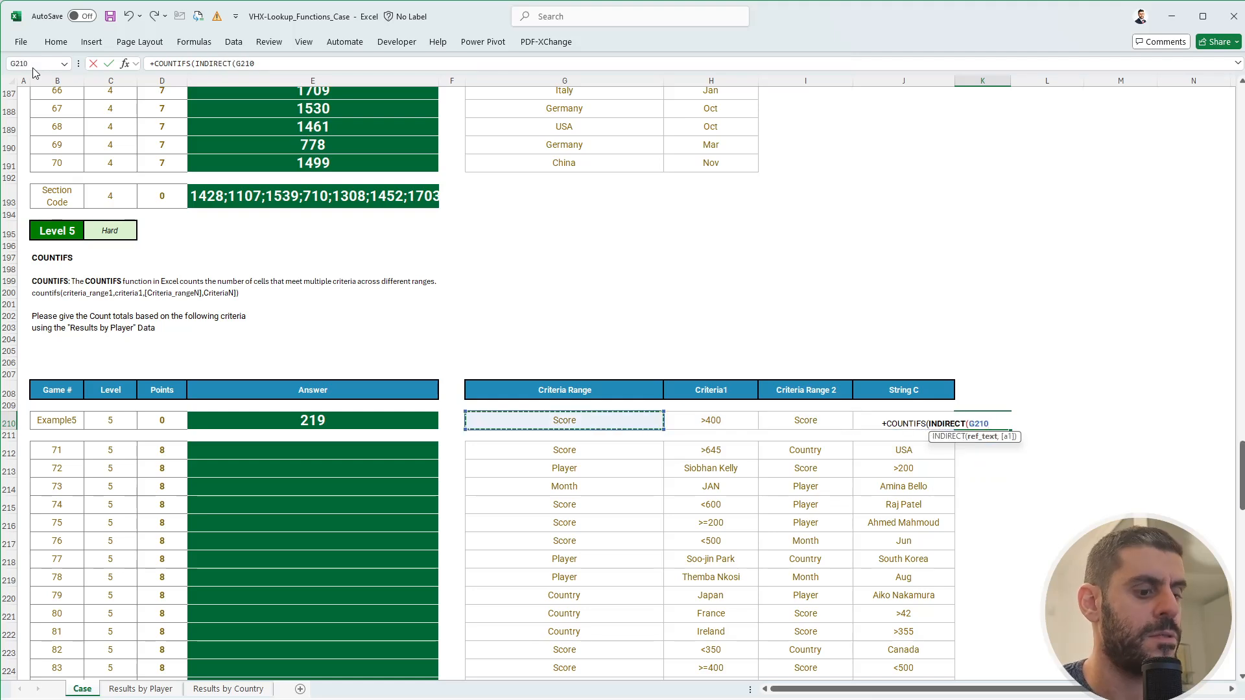
type("),")
key("Left")
key("Left")
key("Left")
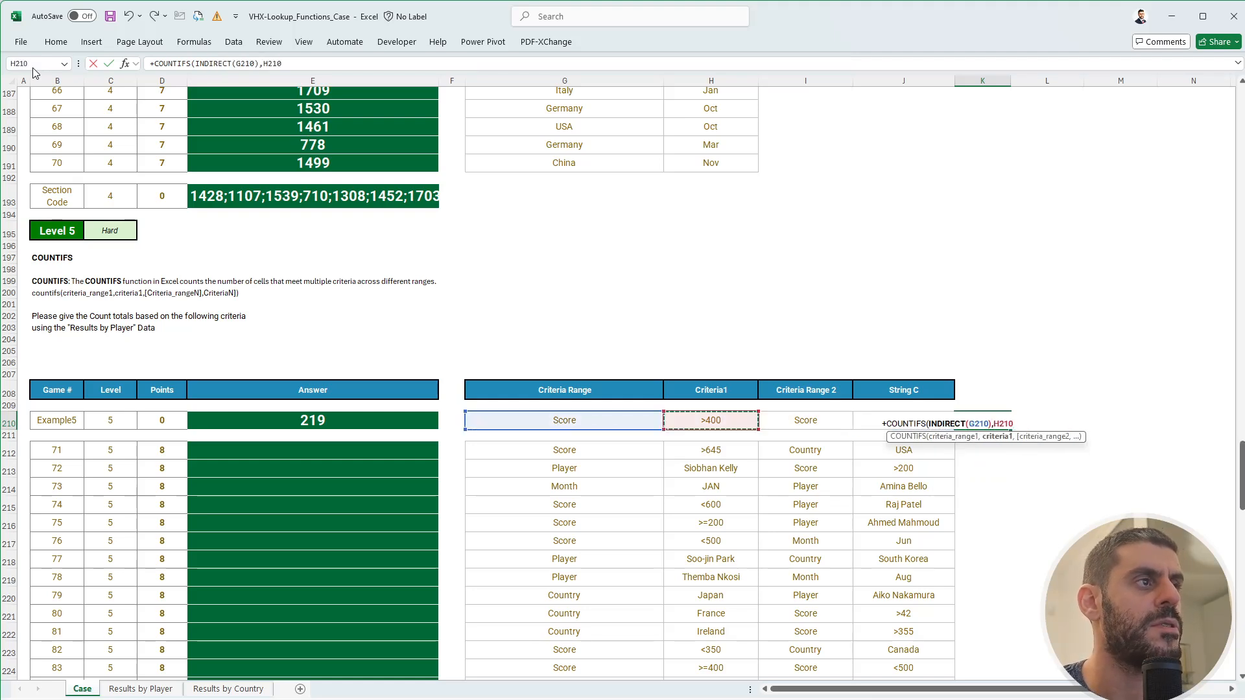
type(",")
type("IND")
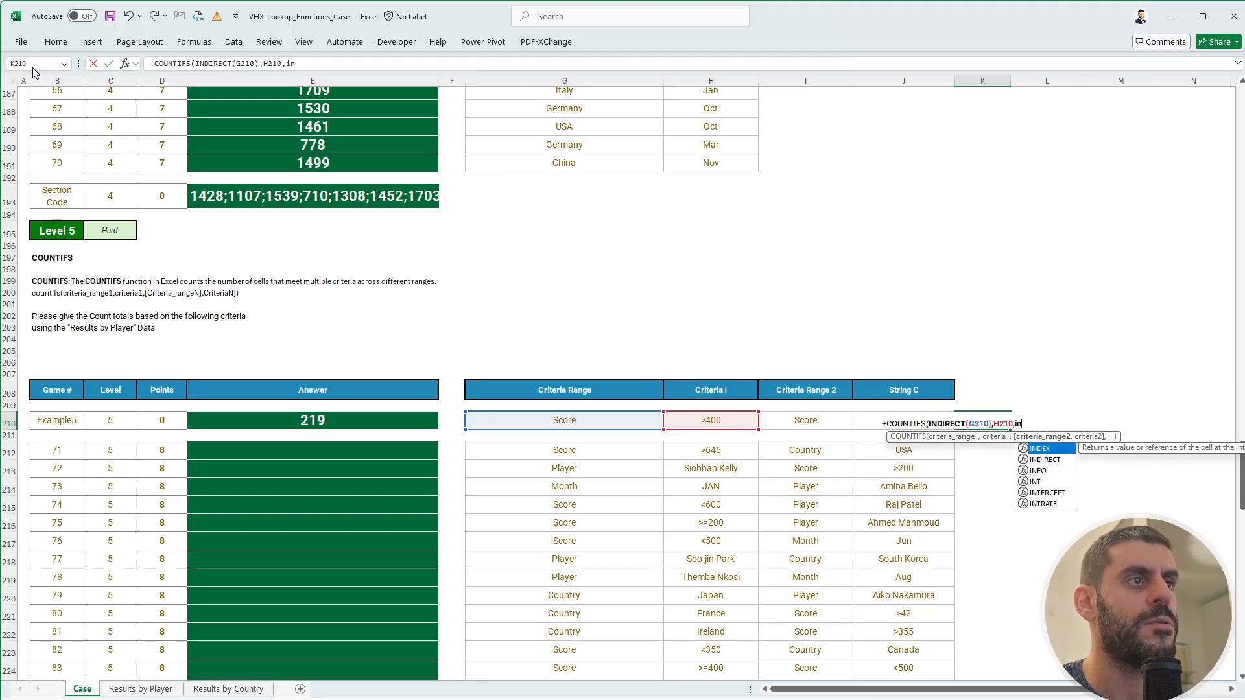
key("Down")
key("Tab")
key("Left")
key("Left")
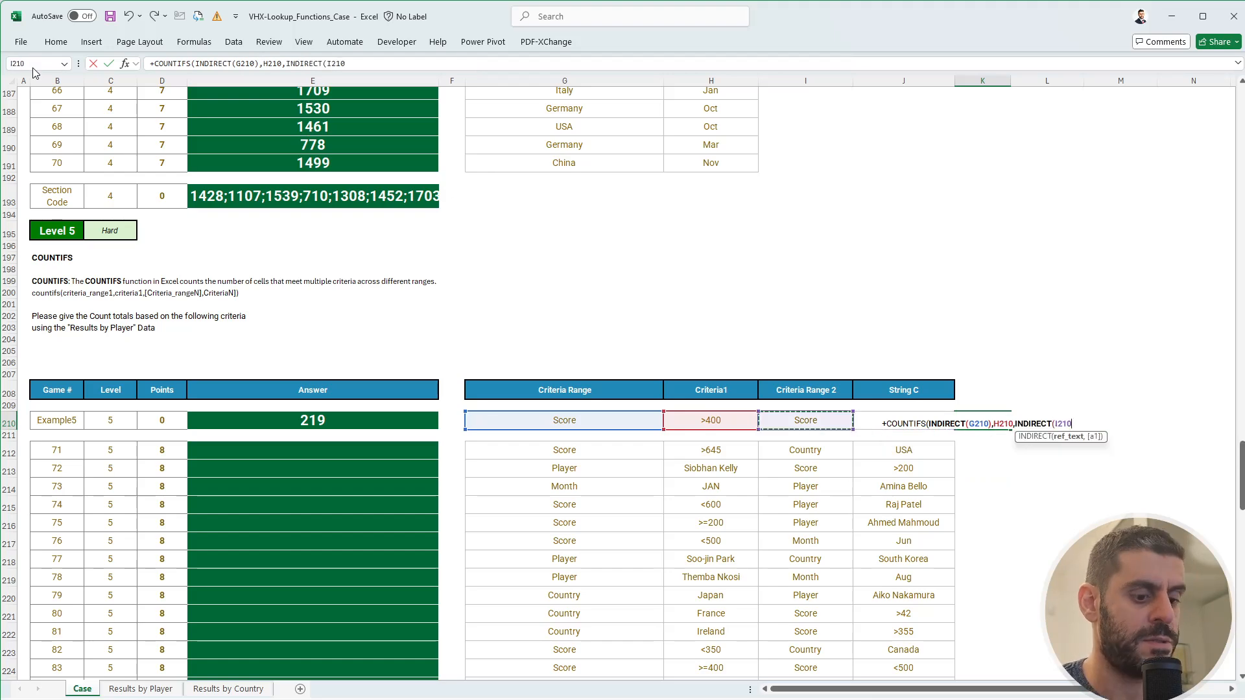
type("),")
key("Left")
type(")")
key("Return")
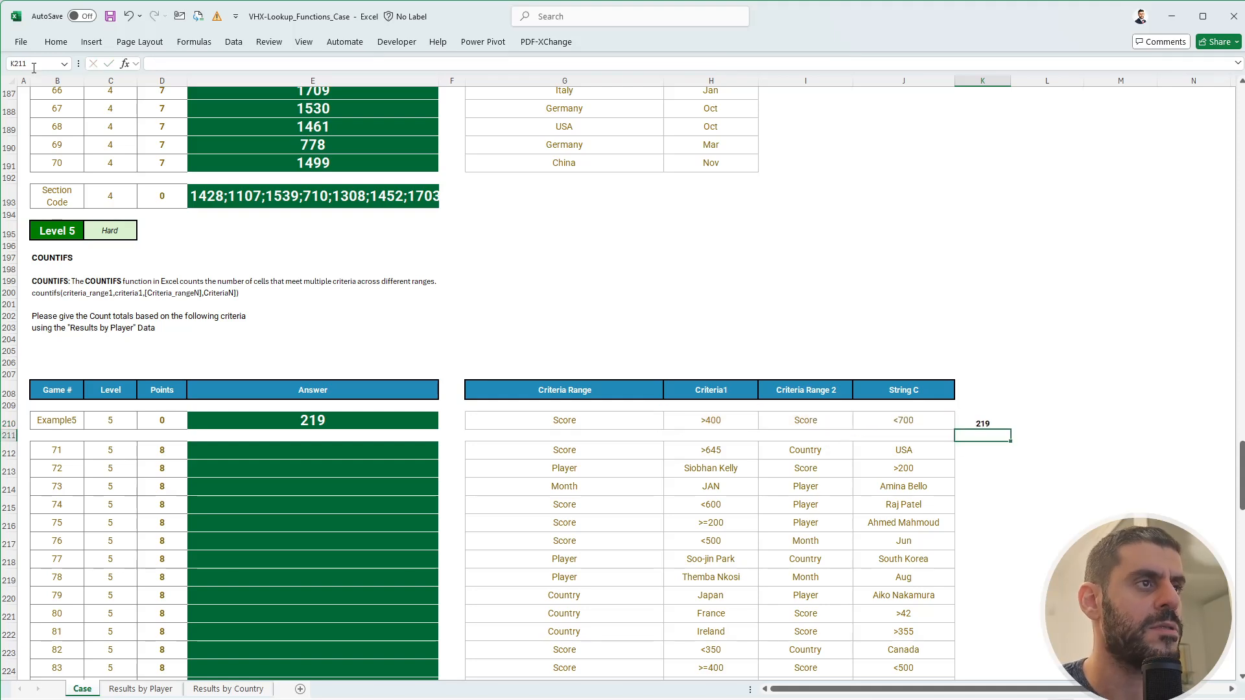
key("Up")
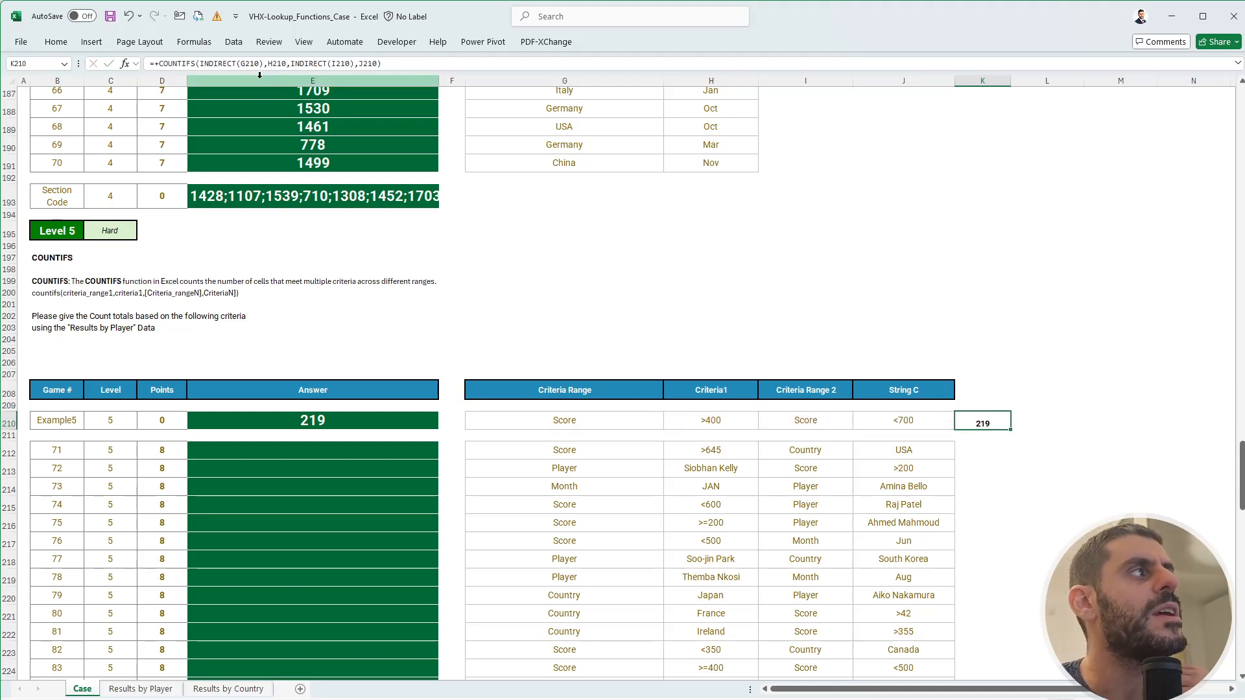
left_click(222, 61)
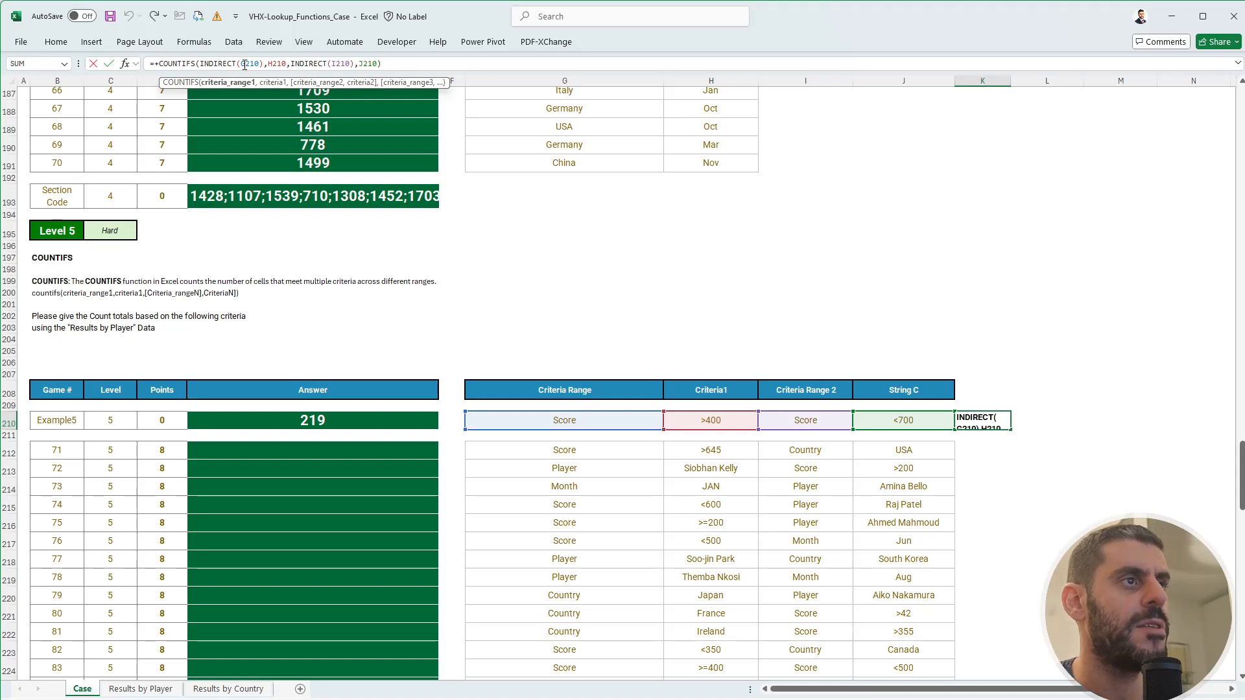
- Commit the revised K210 COUNTIFS formula and copy it into K212:K231
key("ctrl+Return")
key("ctrl+c")
left_click_drag(984, 447, 990, 642)
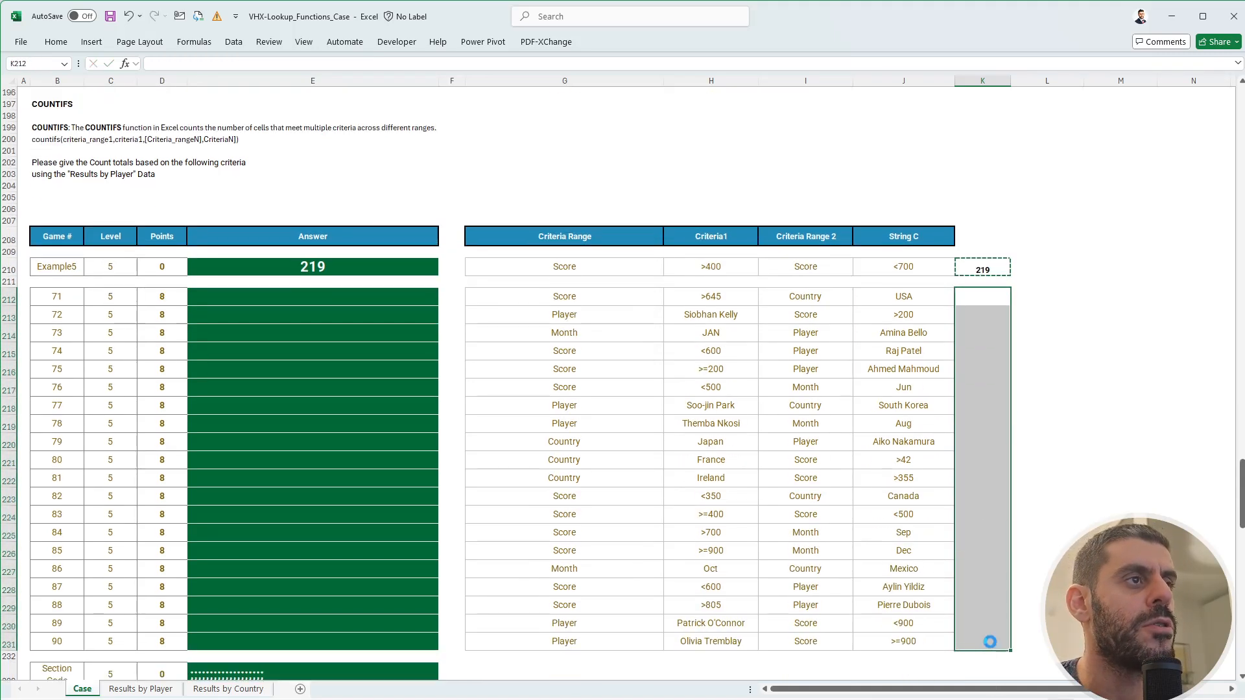
key("ctrl+v")
key("Escape")
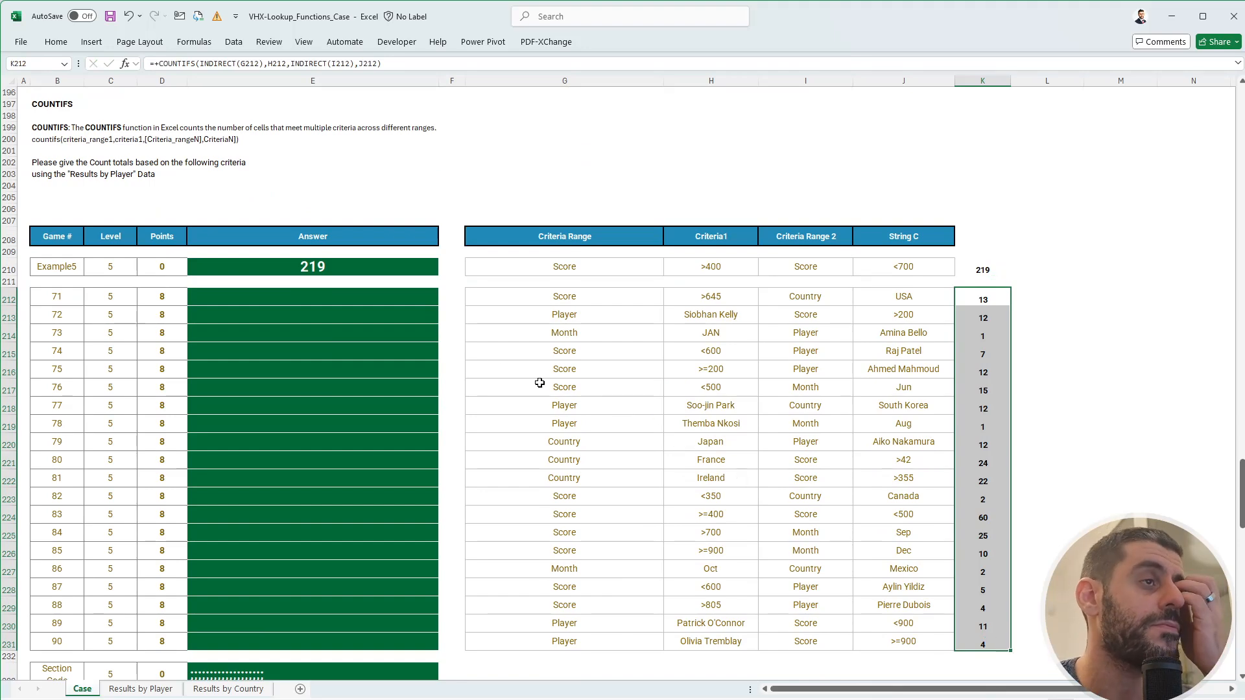
- In E212 reference K212:K231 so the Answer column shows the counts
left_click(389, 295)
type("+")
key("Right")
key("Right")
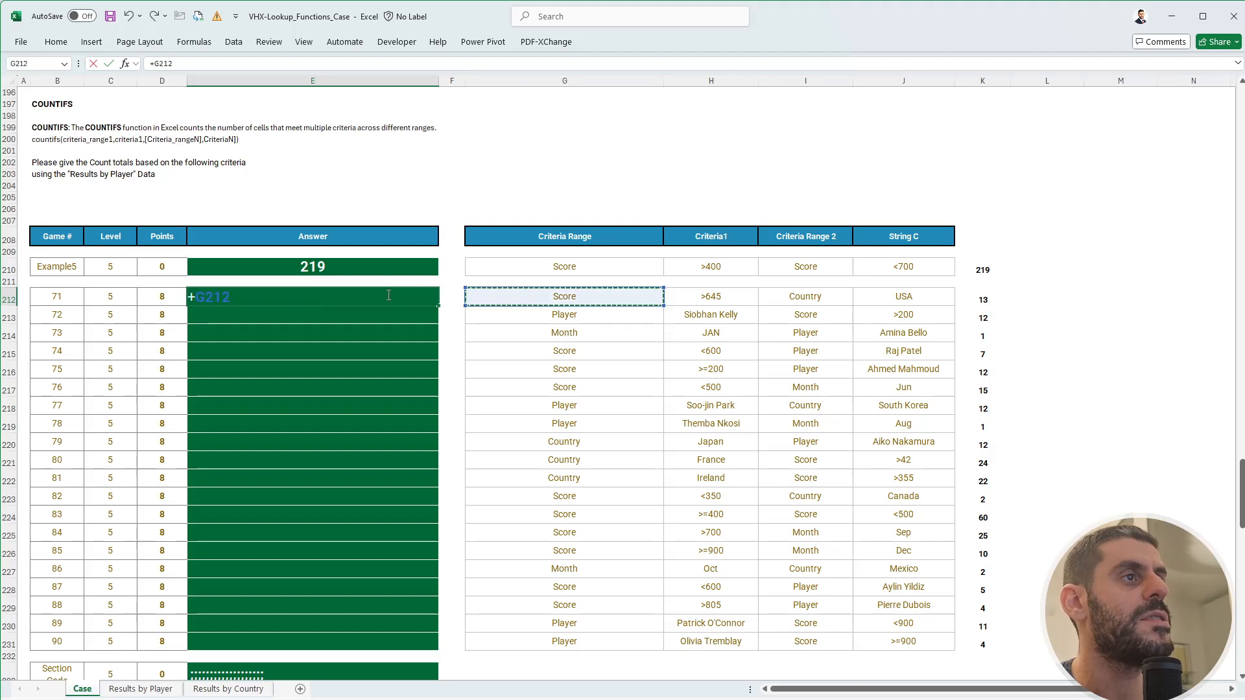
key("Right")
key("Right")
key("Right")
key("Right")
key("ctrl+shift+Down")
key("Return")
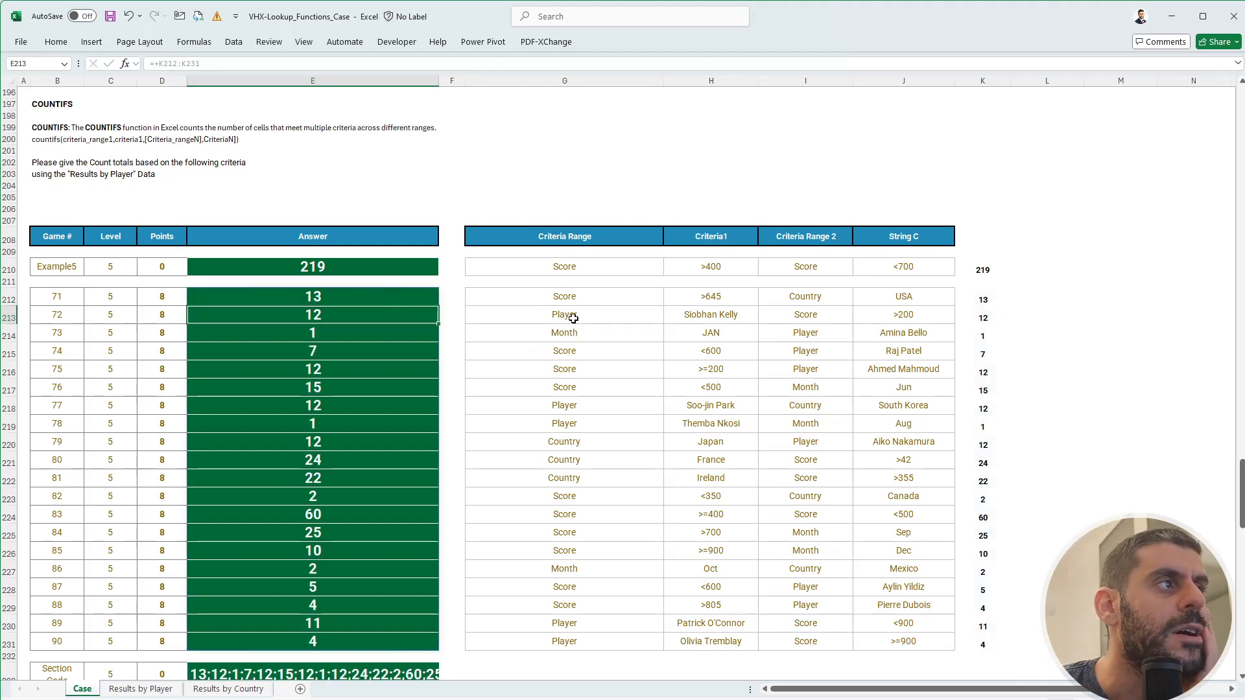
- Check game 72's criteria and the Criteria Range 2 entries
left_click_drag(567, 316, 602, 313)
left_click(621, 317)
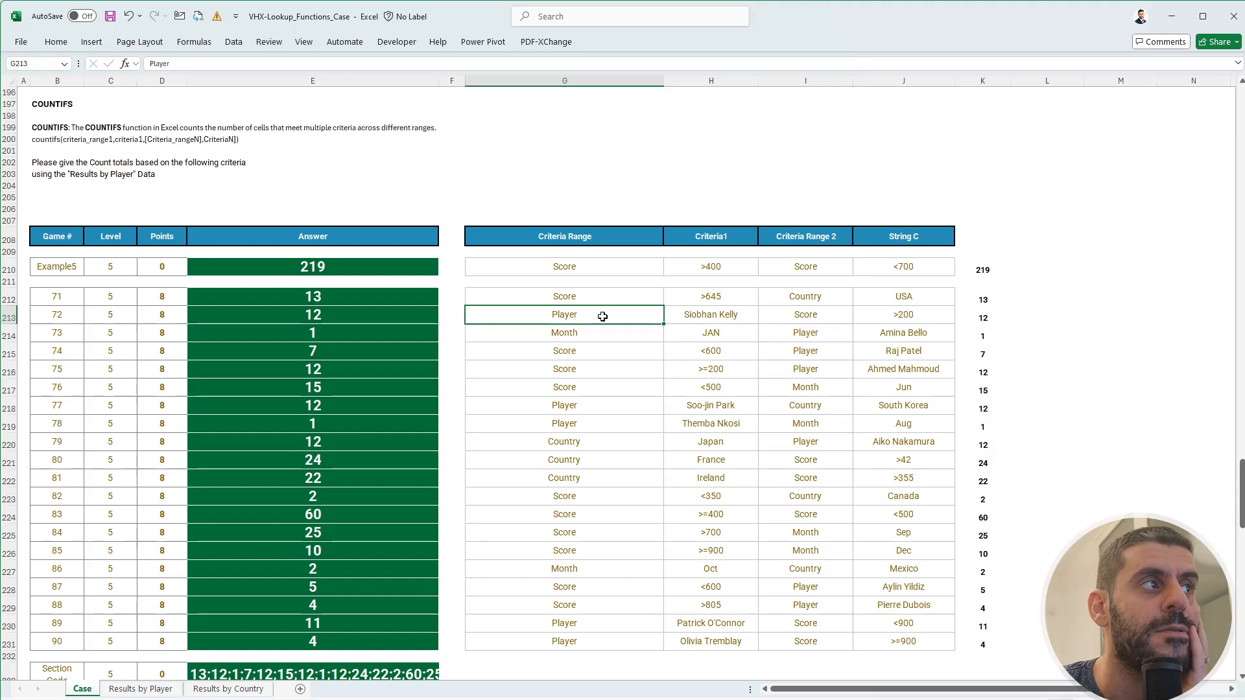
left_click(774, 315)
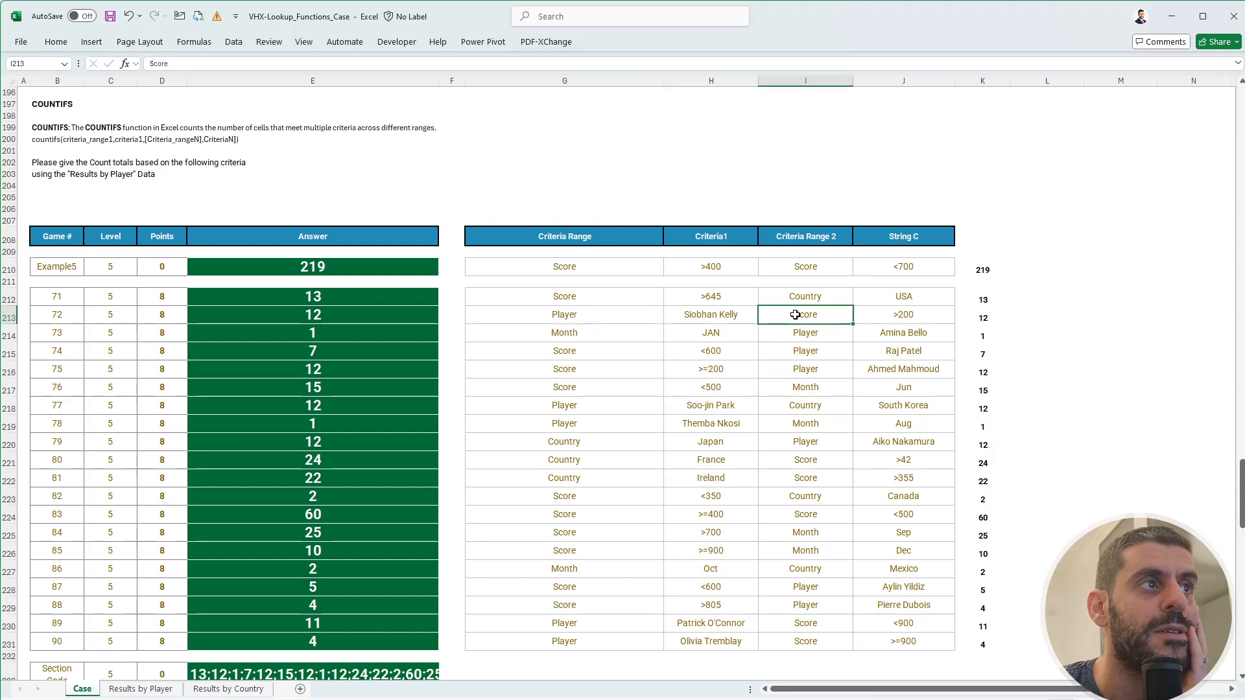
left_click(933, 310)
left_click_drag(587, 237, 597, 595)
left_click_drag(816, 191, 796, 580)
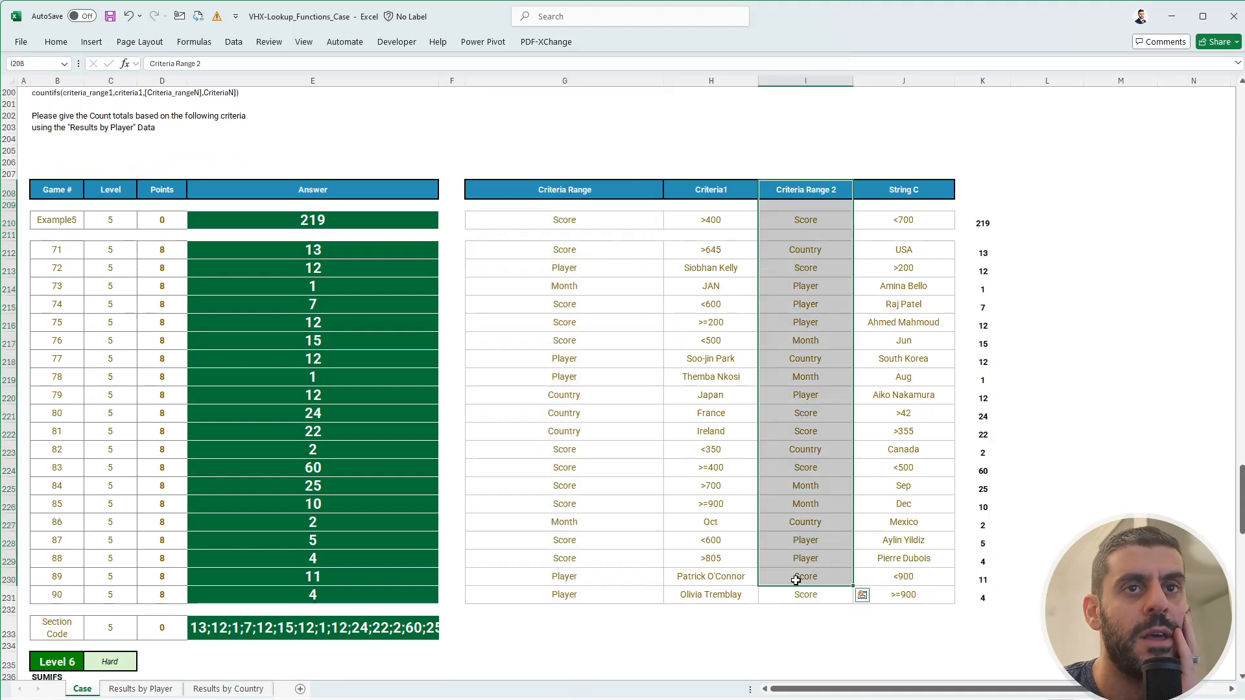
left_click(786, 510)
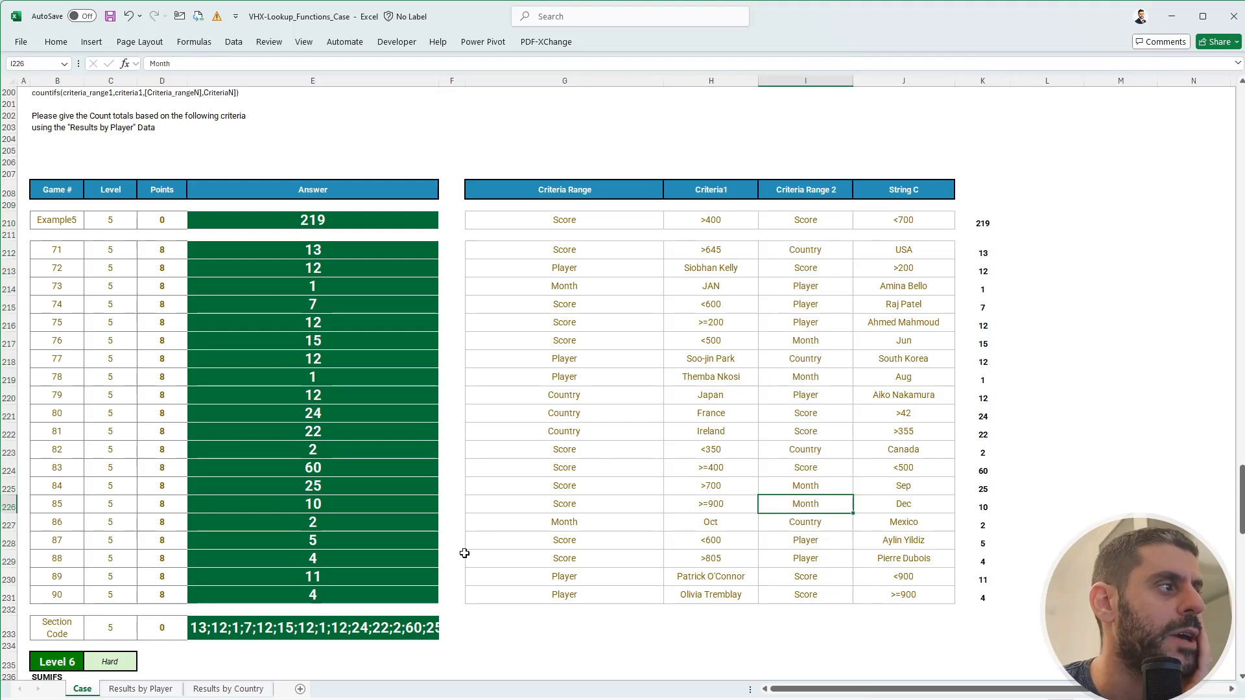
- Paste the Level 5 section code into FlexiQuiz's Level 5 field and return to Excel
left_click(376, 625)
key("ctrl+c")
key("alt+Tab")
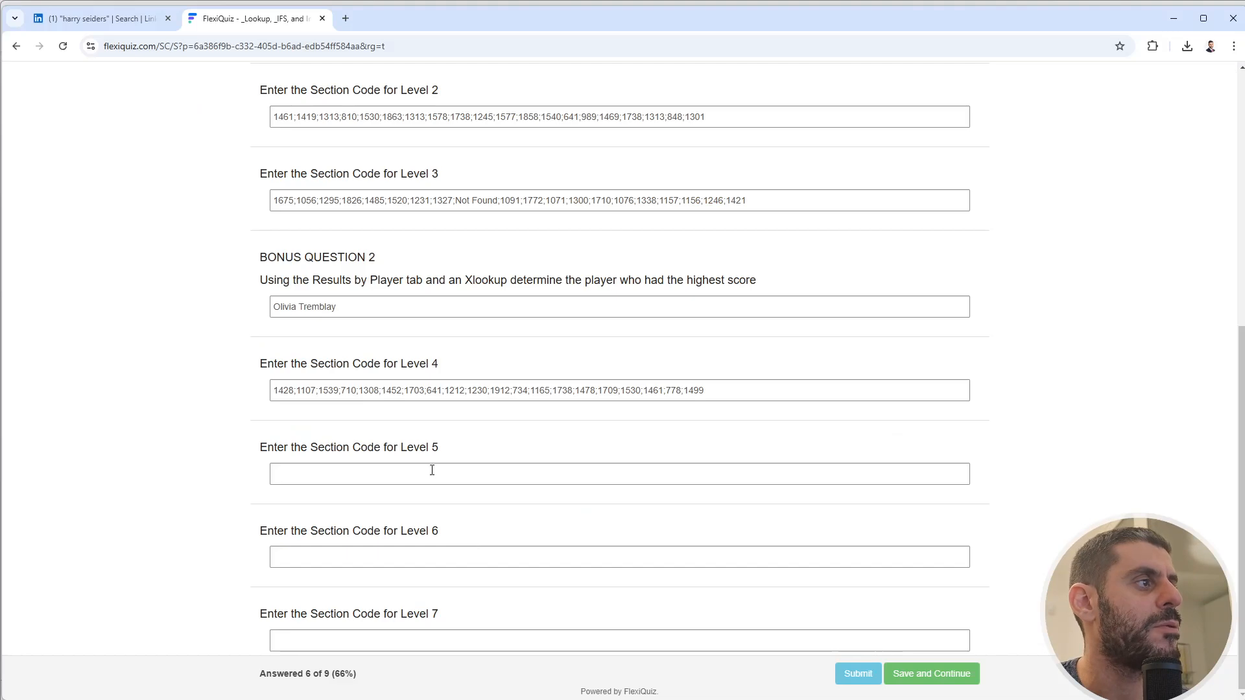
left_click(431, 470)
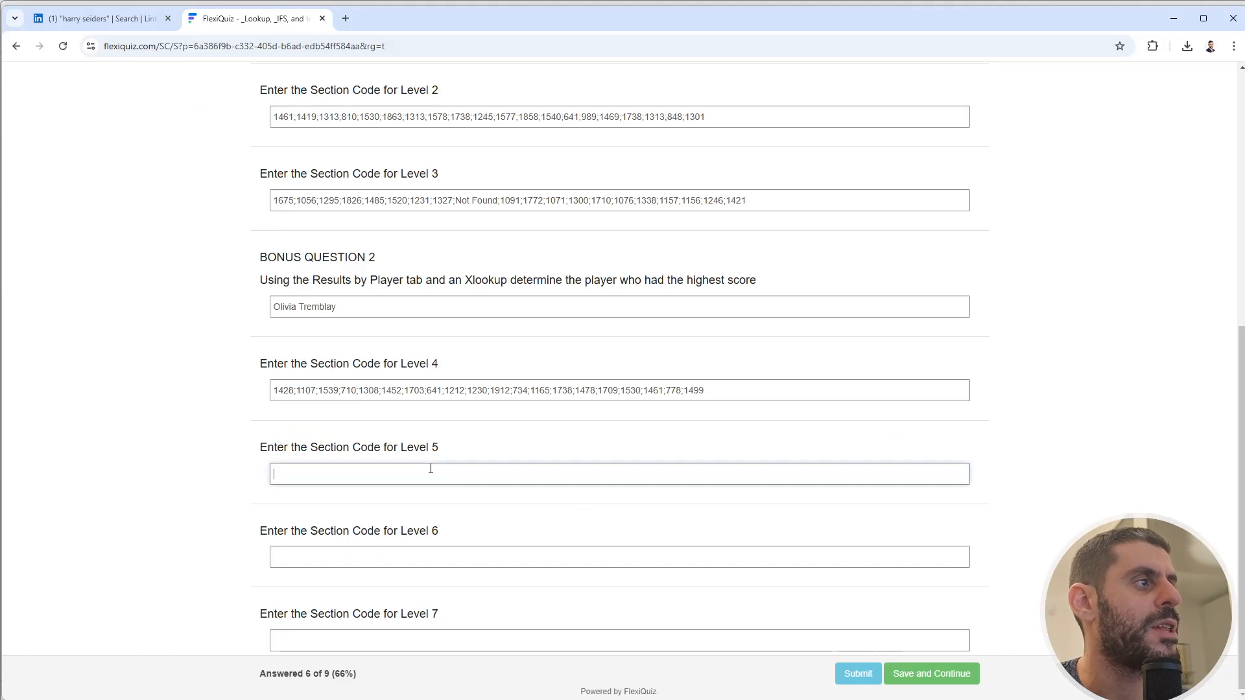
key("ctrl+v")
key("alt+Tab")
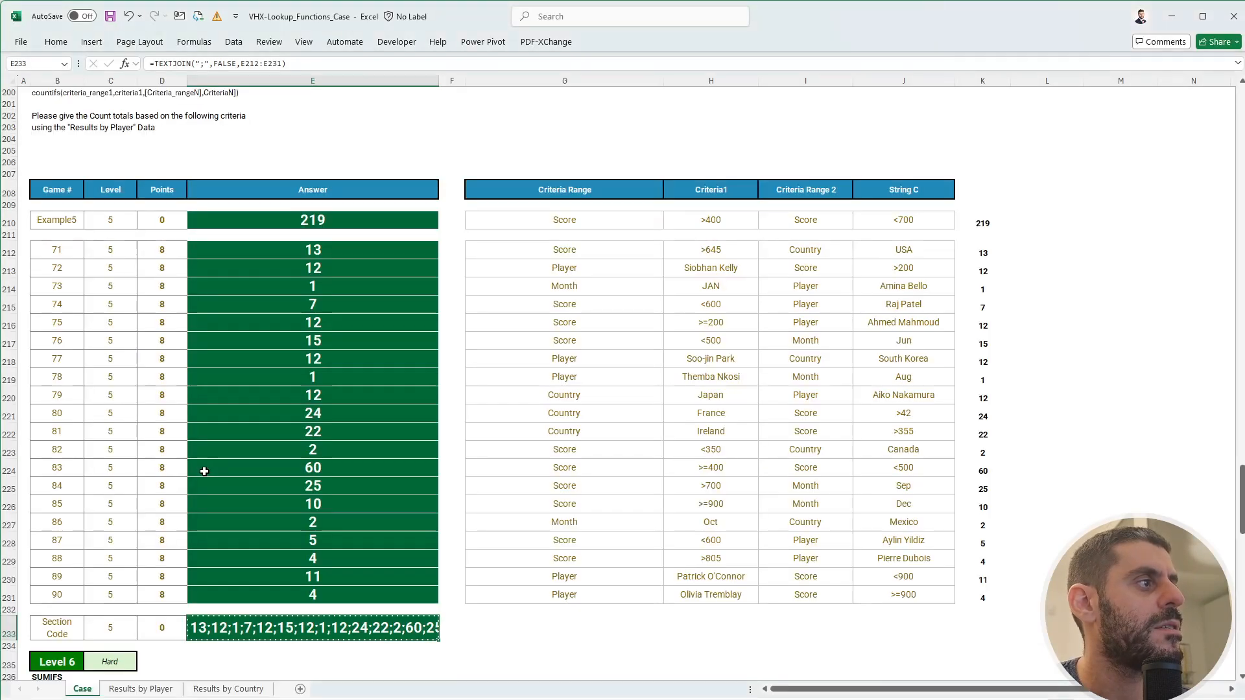
scroll(203, 472, "down", 6)
left_click(425, 486)
- Copy the last COUNTIFS check formula in K231, then cancel the copy
scroll(426, 483, "down", 3)
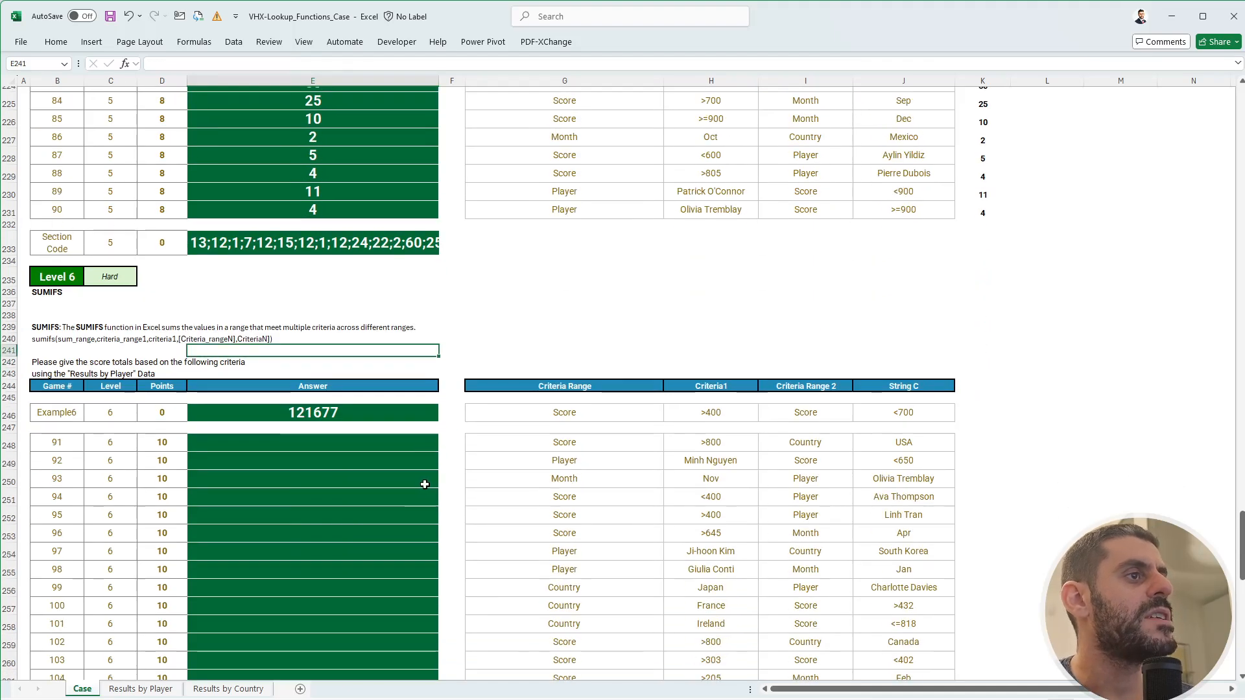
left_click(981, 209)
key("ctrl+c")
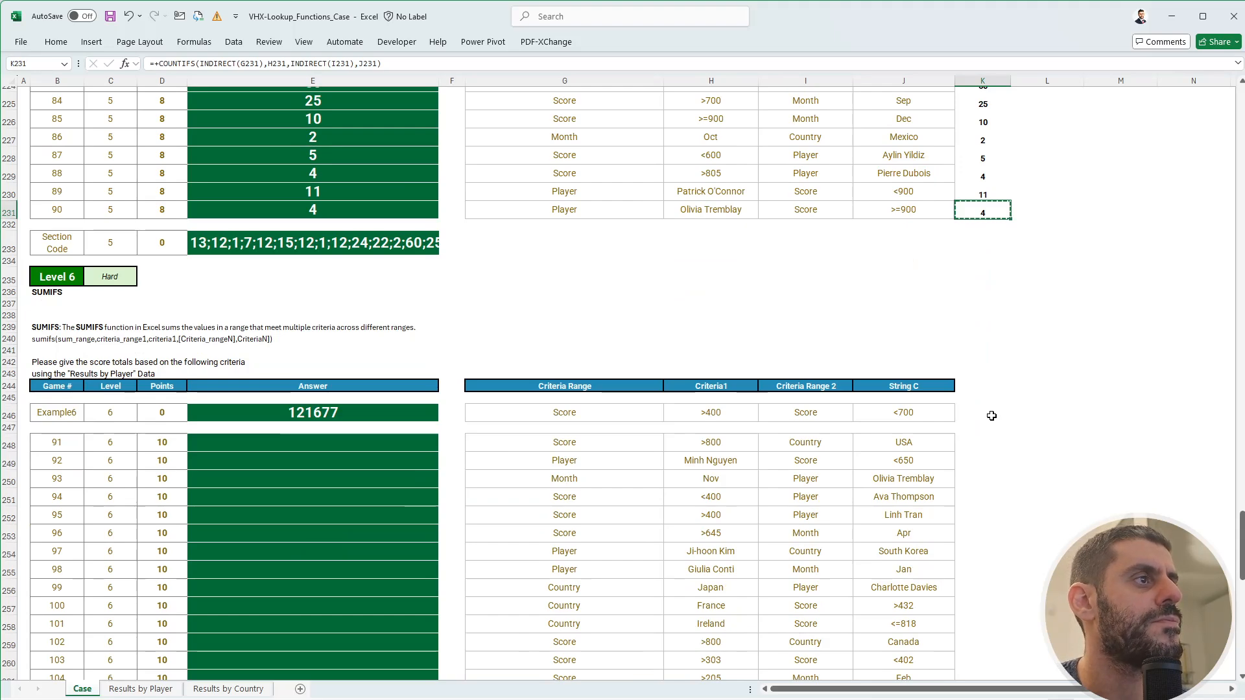
scroll(992, 416, "up", 9)
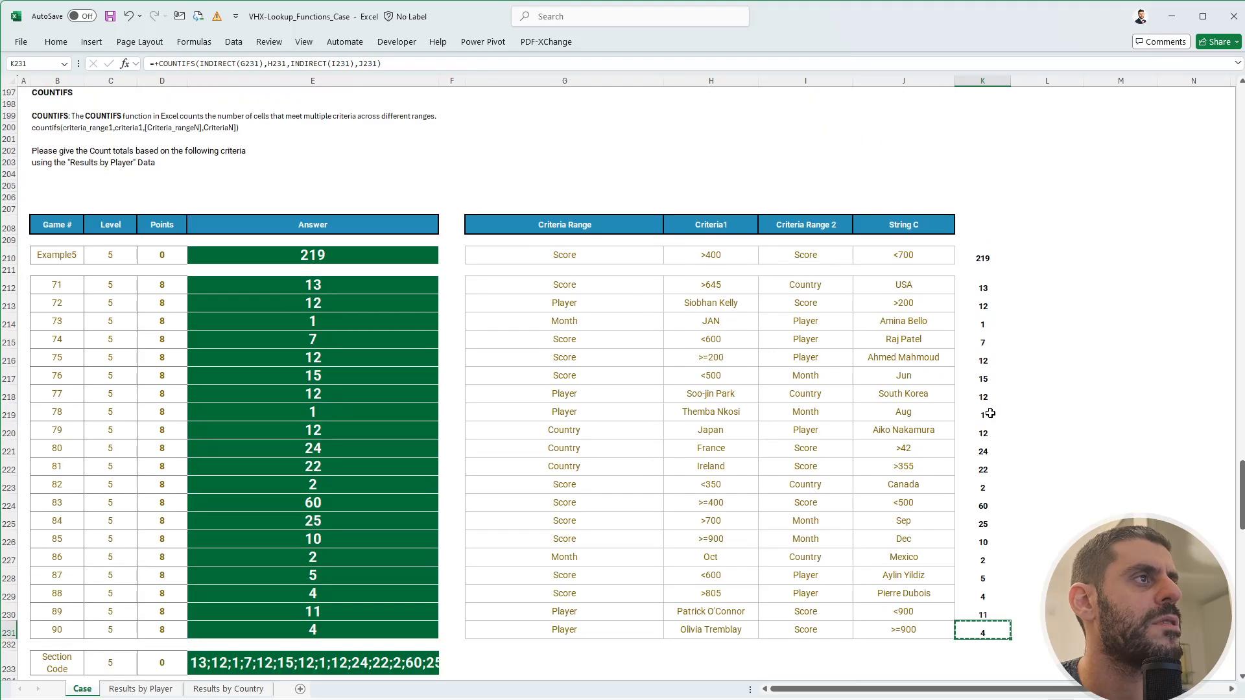
scroll(991, 413, "down", 10)
key("Escape")
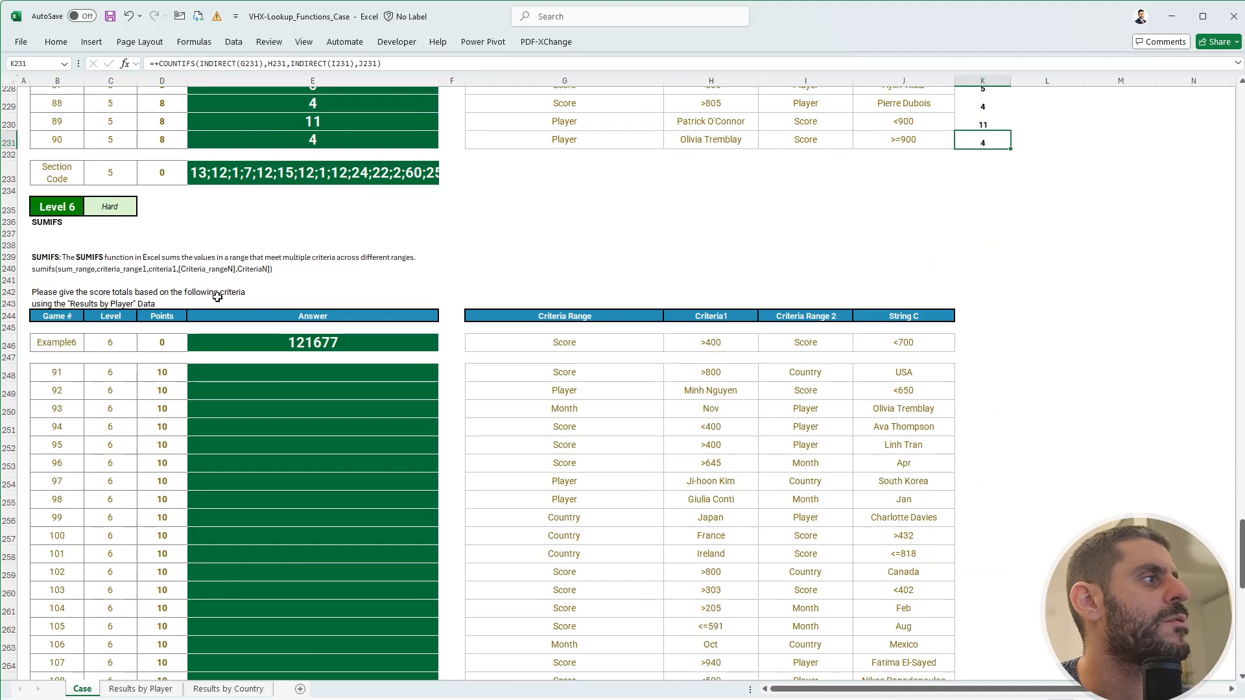
- Start a SUMIFS formula in K246 that sums the score range
left_click(961, 350)
type("+sum")
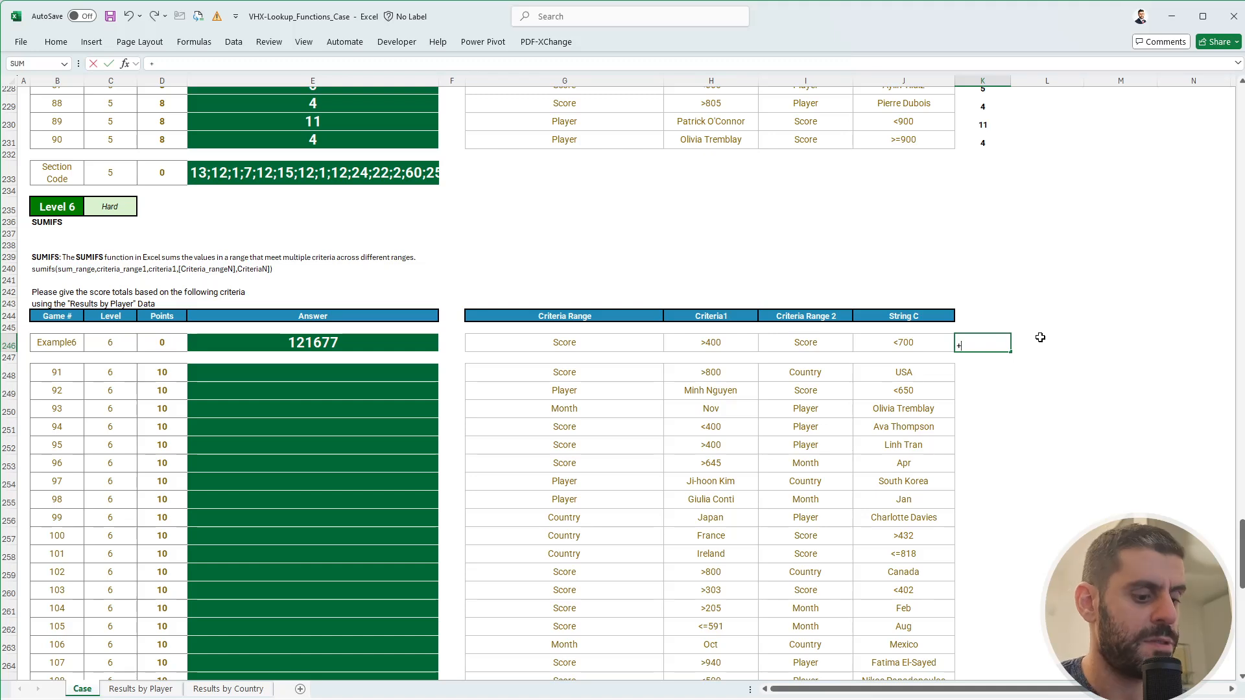
key("Down")
key("Down")
key("Tab")
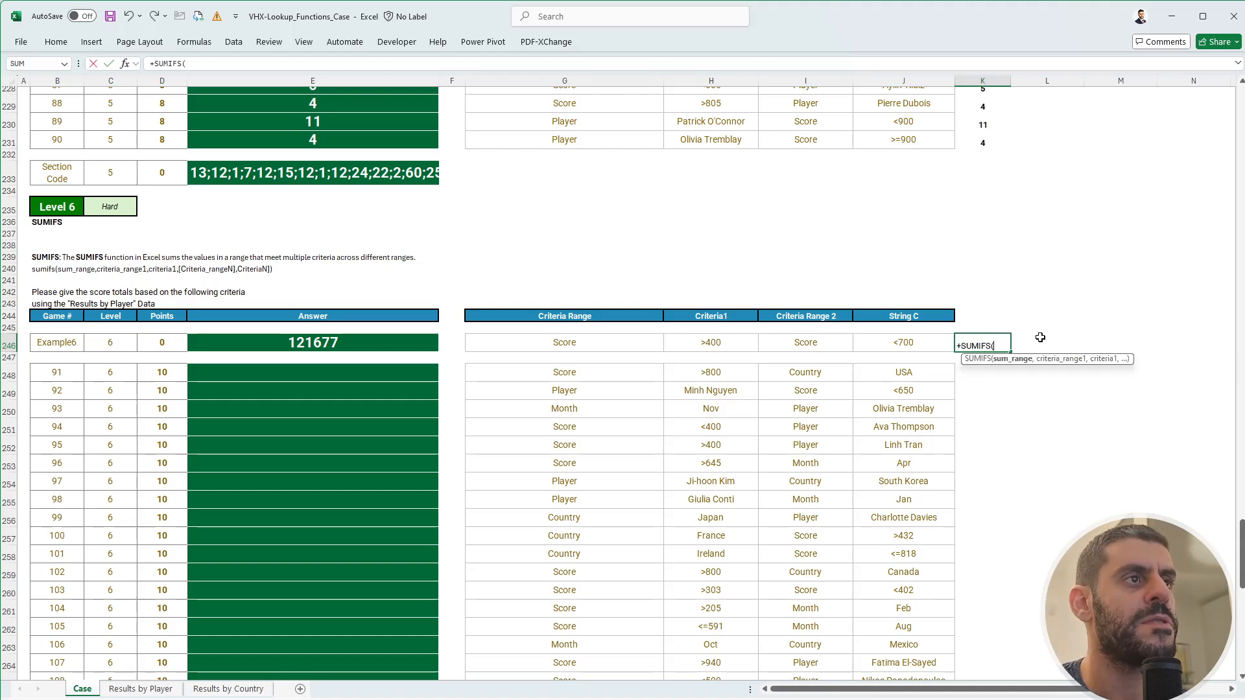
type("ind")
key("BackSpace")
key("BackSpace")
key("BackSpace")
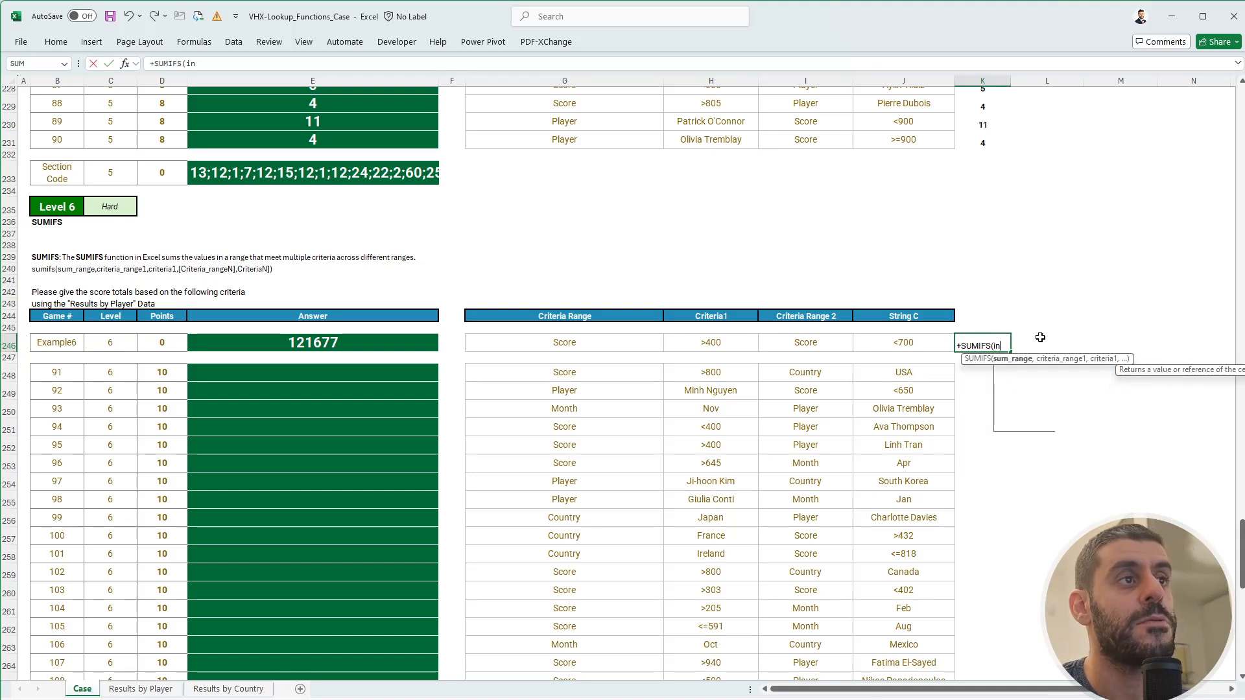
type("score")
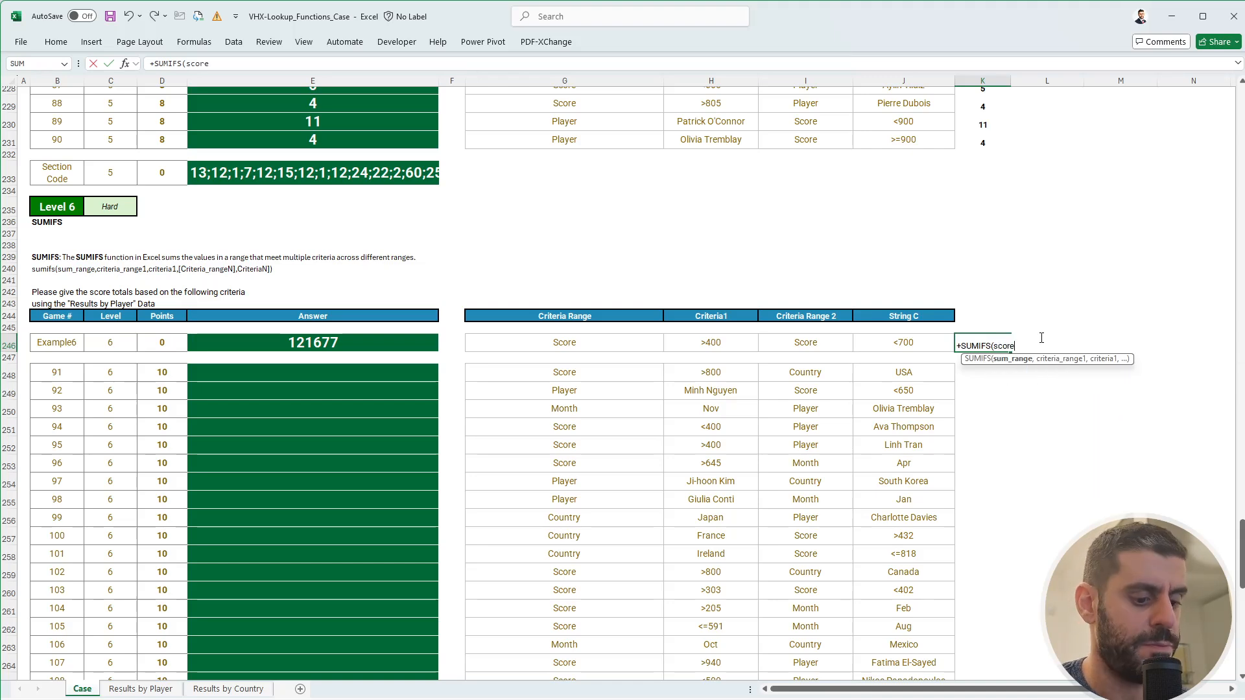
type(",")
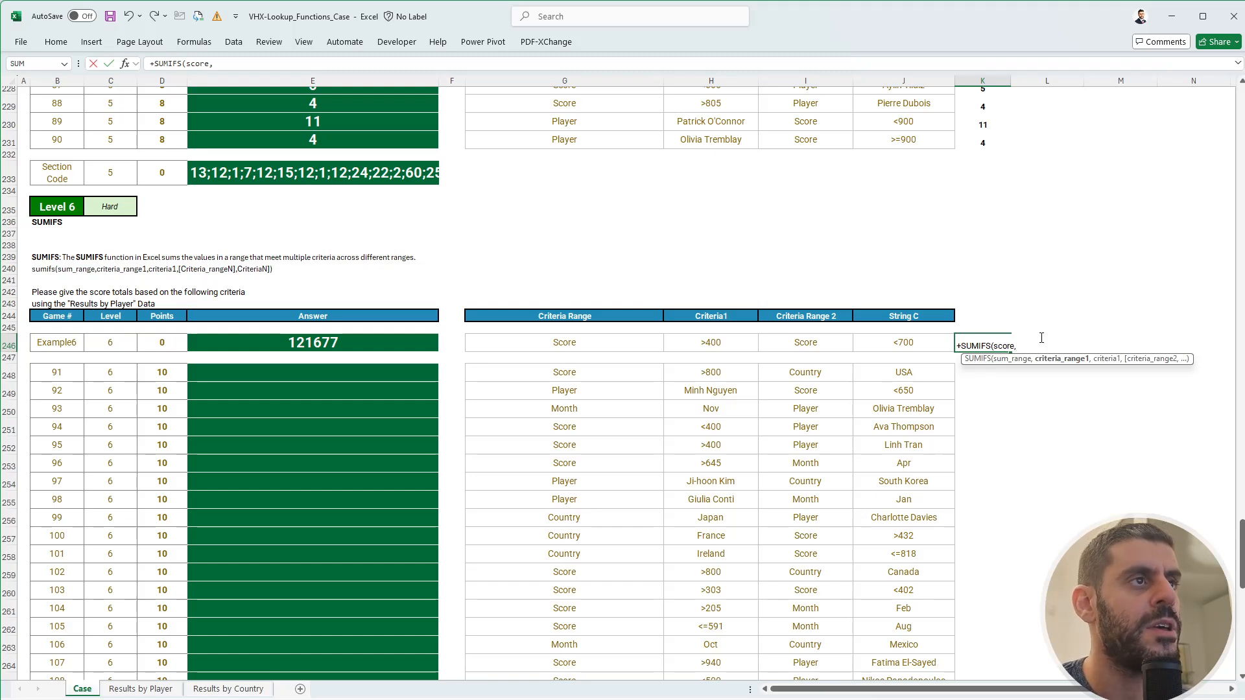
type("o")
key("BackSpace")
- Add the criteria INDIRECT(G246), H246, INDIRECT(I246), J246 so the formula returns 121677
type("INDIRECT(")
key("Left")
key("Left")
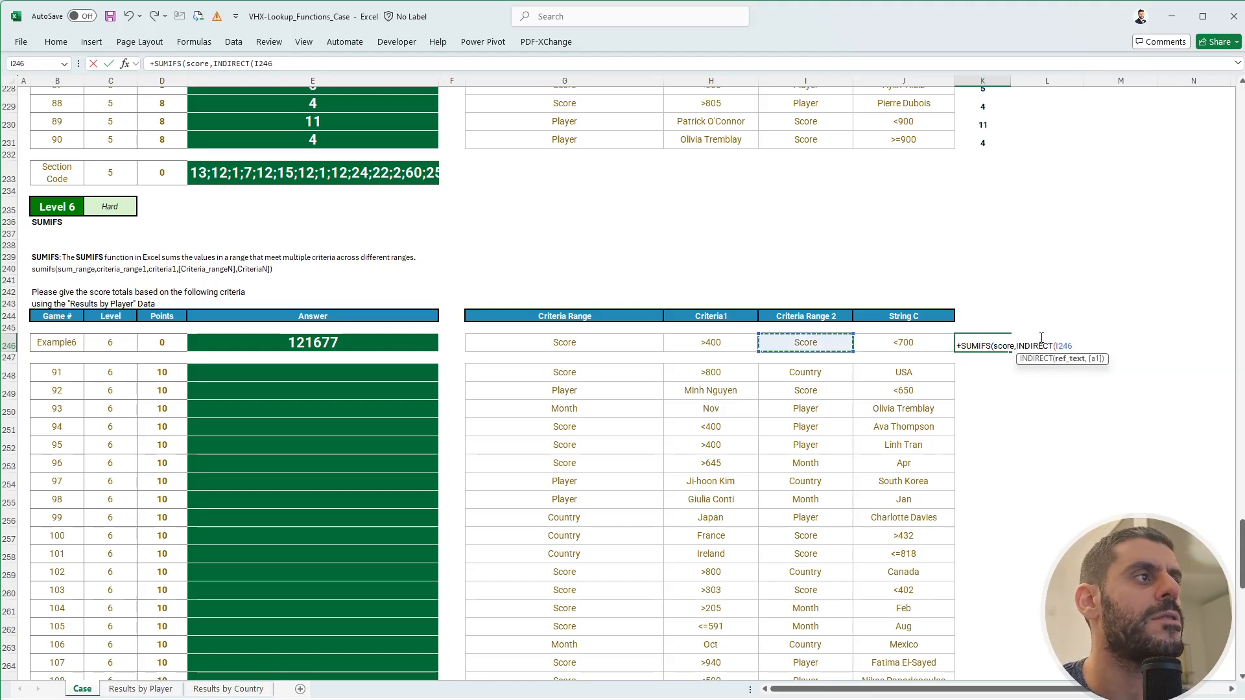
key("Left")
key("Left")
type(")")
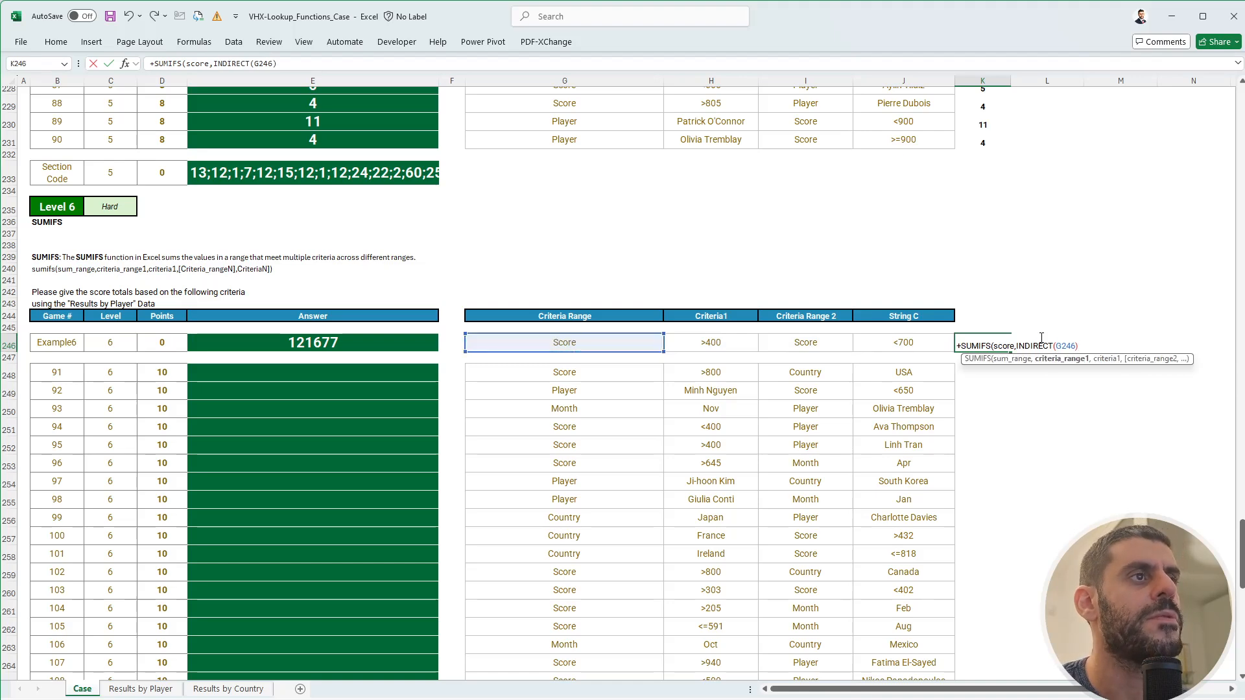
type(",")
key("Left")
key("Left")
key("Left")
type(",INDIRECT(")
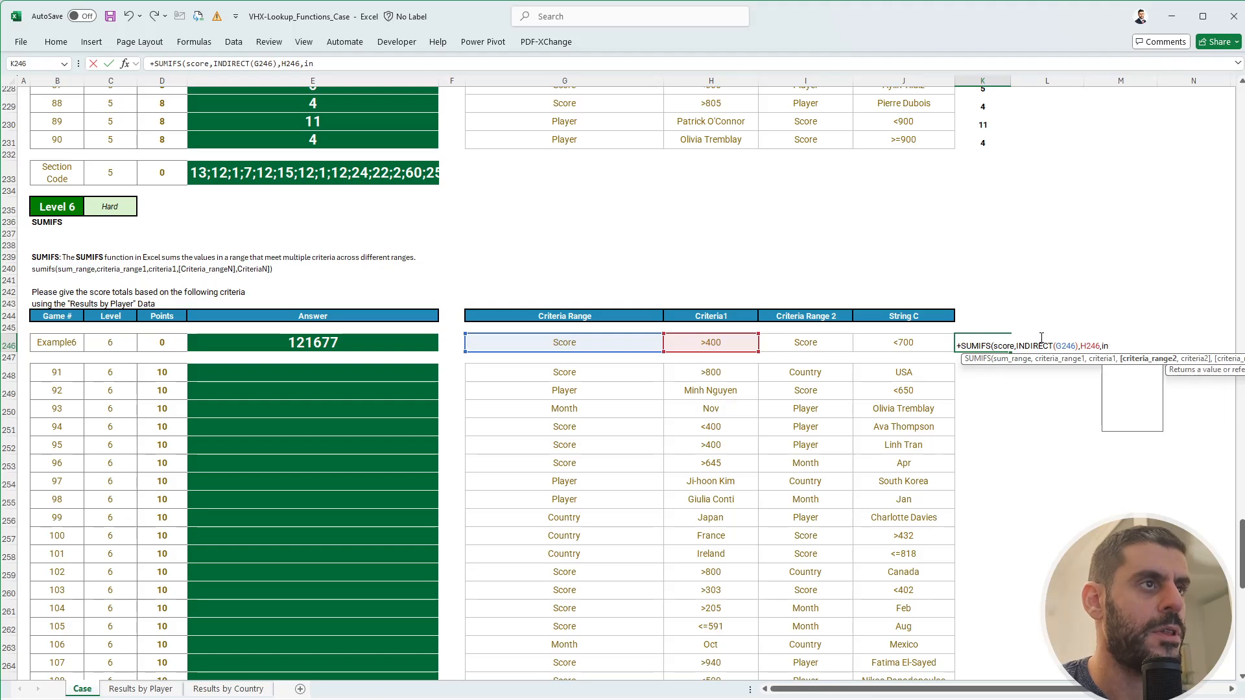
key("Left")
key("Left")
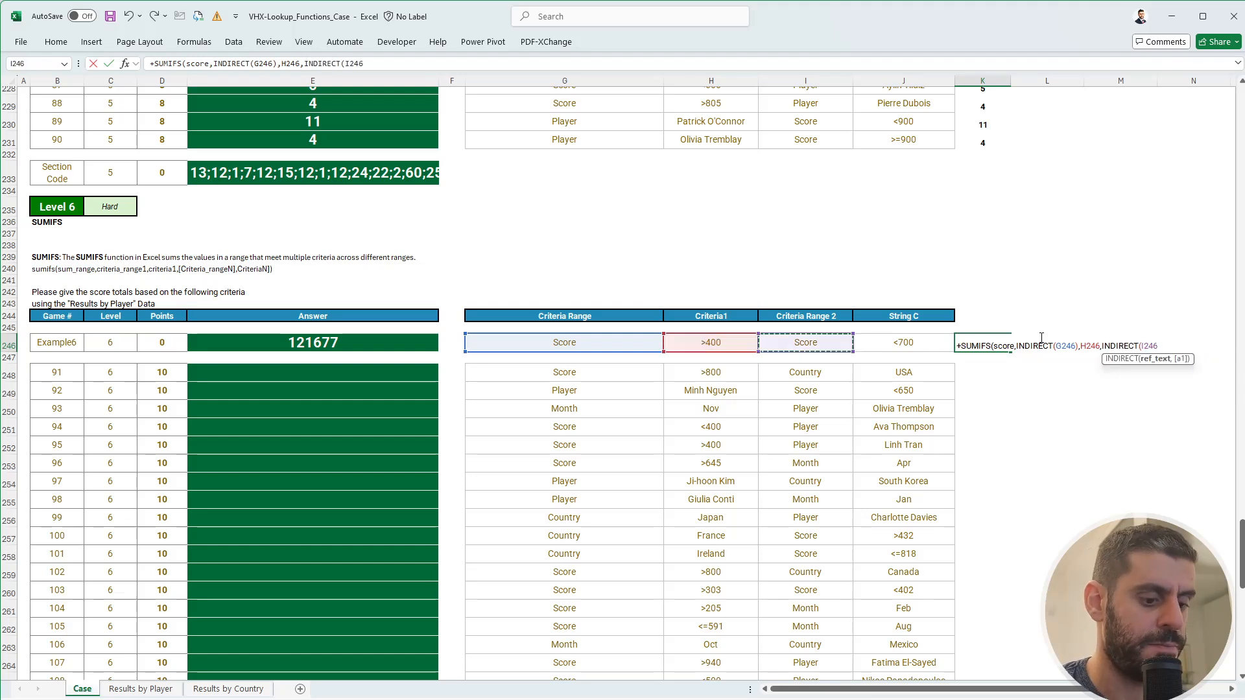
type("),")
key("Left")
type(")")
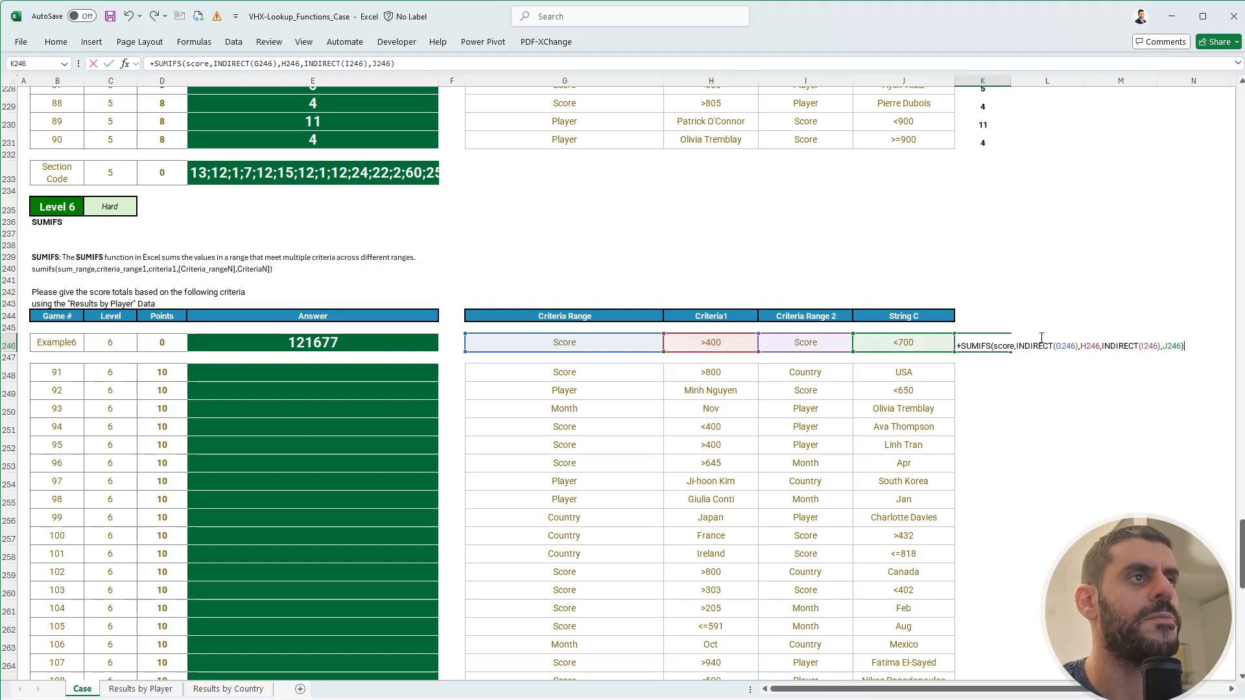
key("Return")
- Copy the K246 SUMIFS formula and select the answer rows K248:K267 as the target
key("Up")
key("ctrl+c")
scroll(998, 359, "down", 1)
scroll(999, 359, "down", 2)
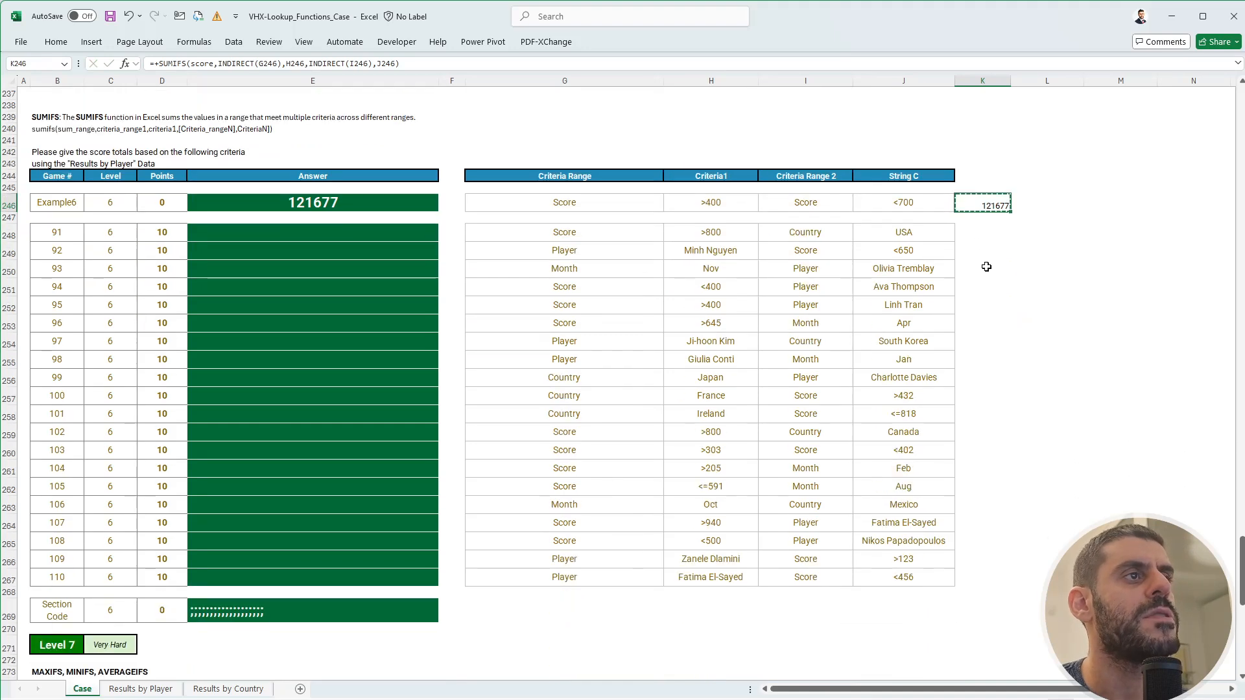
left_click_drag(978, 238, 980, 577)
- Paste the SUMIFS formula into K248:K267 and link E248 to =+K248:K267
key("ctrl+v")
key("Escape")
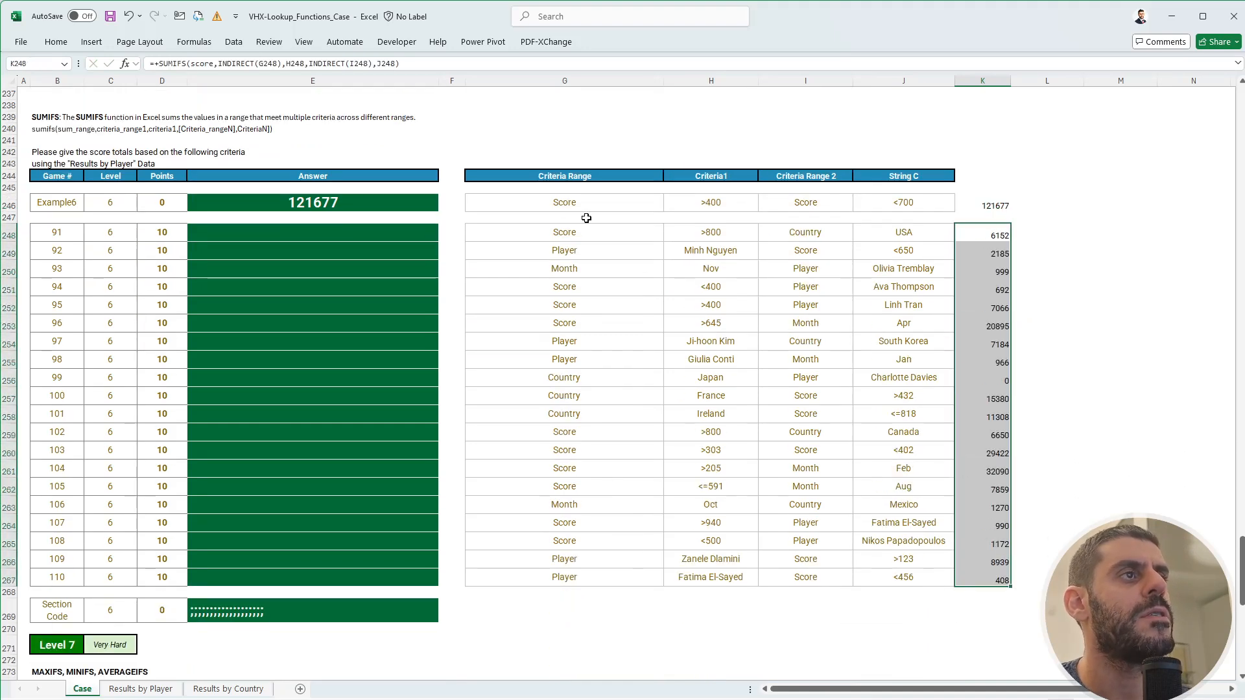
left_click(409, 242)
type("=+")
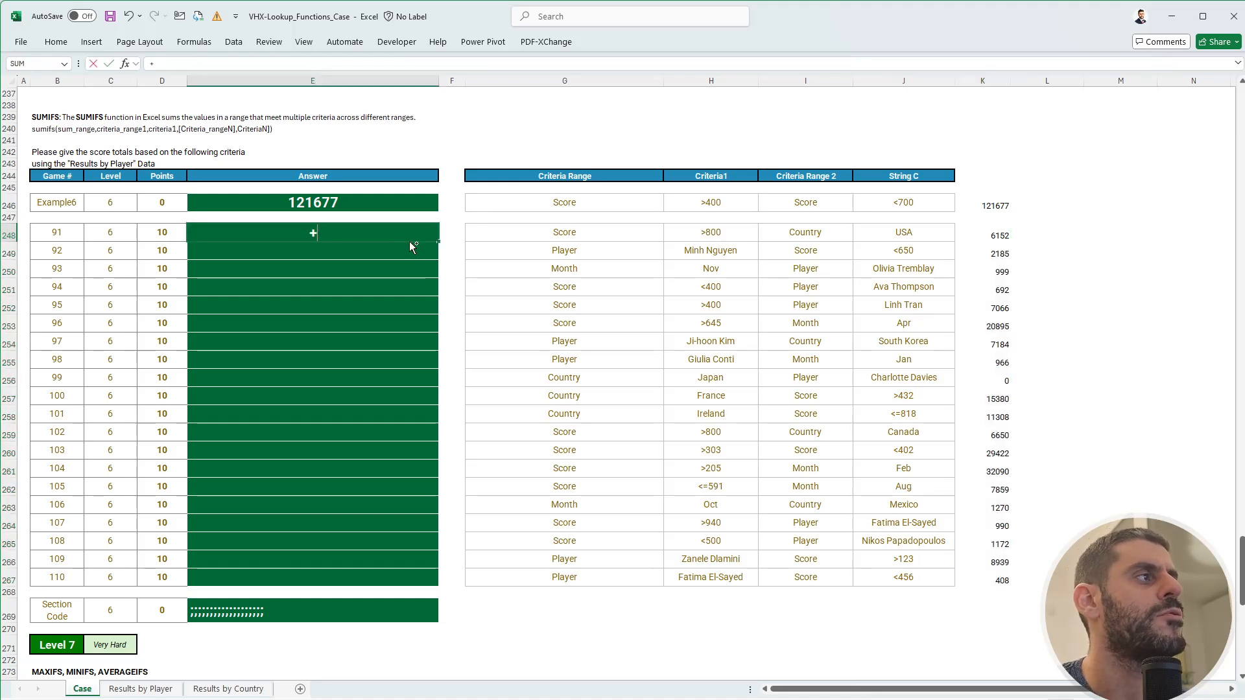
key("Right")
key("Right")
key("Right")
key("Right")
key("Right")
key("Right")
key("ctrl+shift+Down")
key("Return")
- Paste the Level 6 section code from E269 into the FlexiQuiz Level 6 field
key("ctrl+Down")
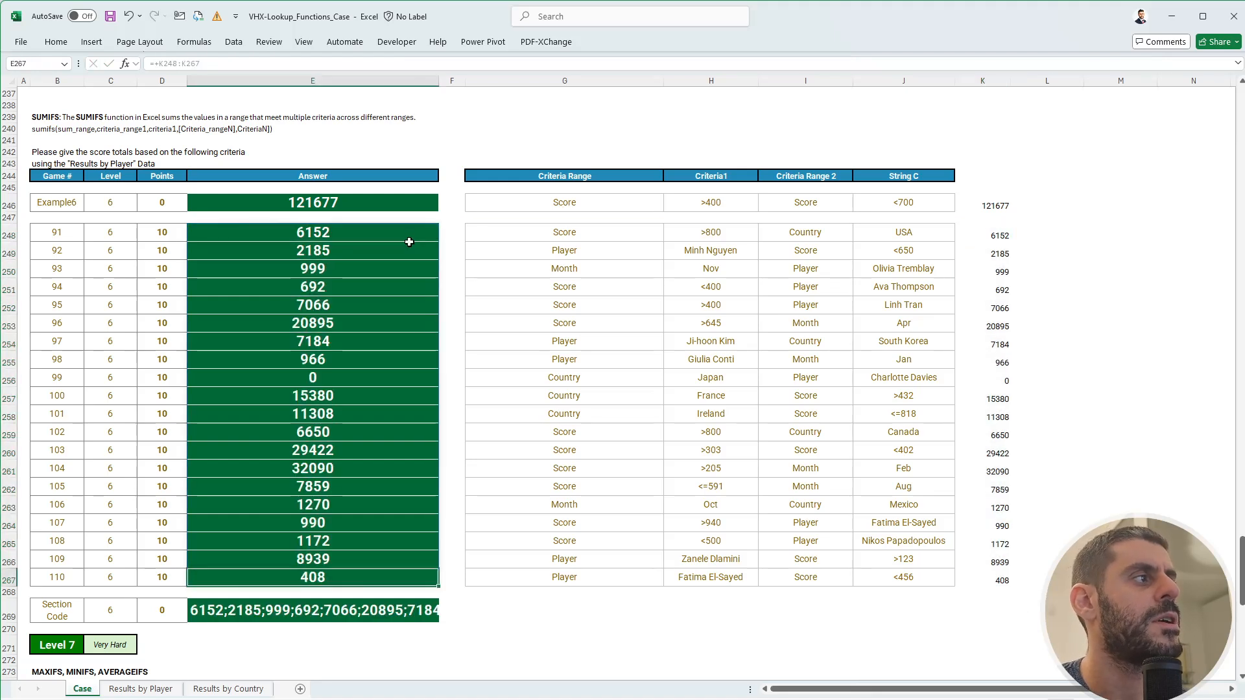
key("Down")
key("Down")
key("ctrl+c")
key("alt+Tab")
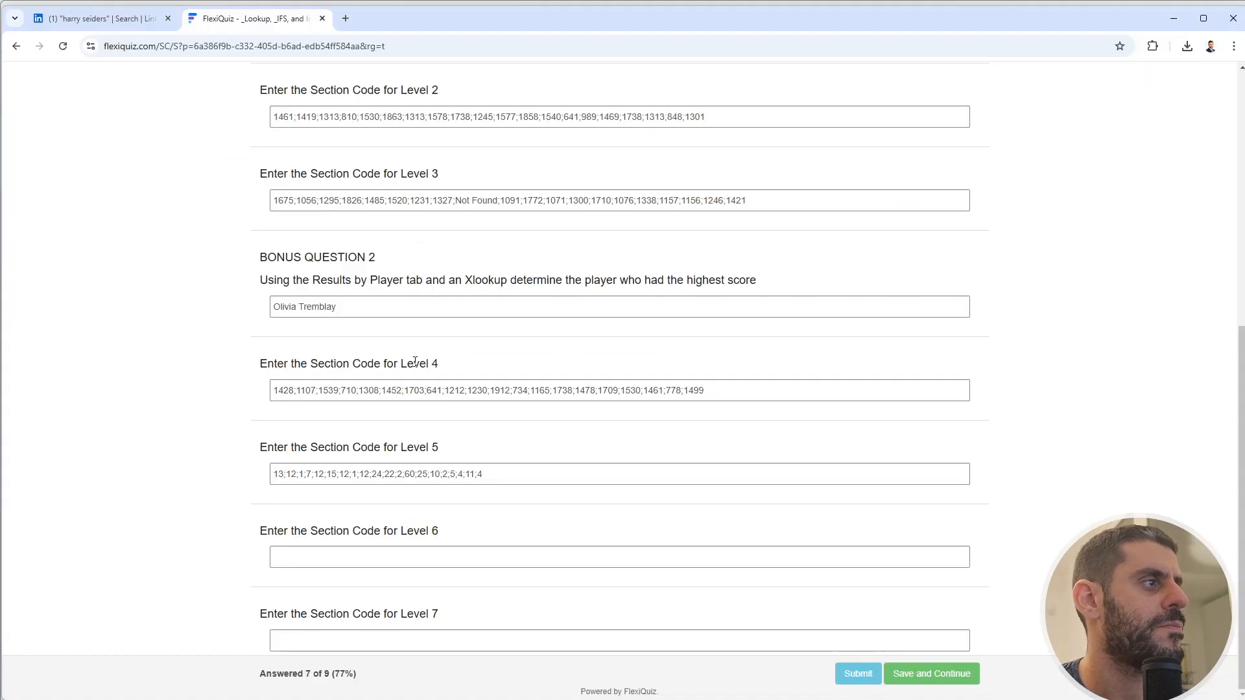
left_click(370, 569)
key("ctrl+v")
key("alt+Tab")
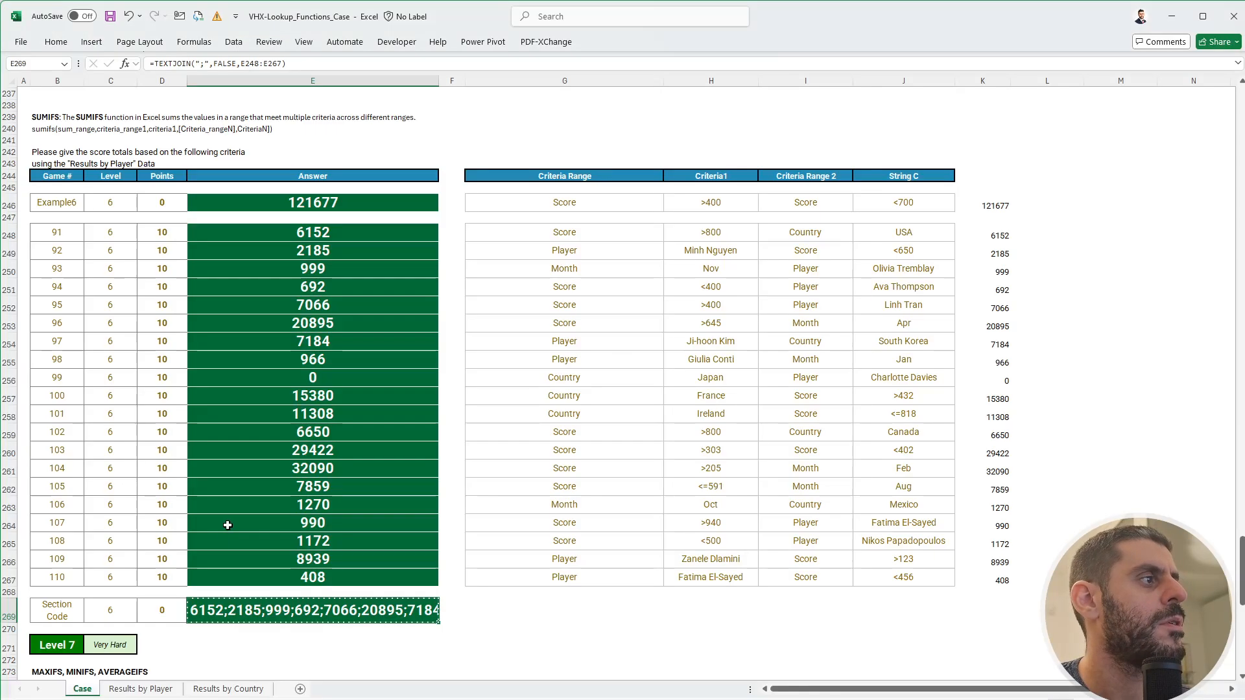
scroll(248, 502, "down", 5)
scroll(248, 501, "down", 3)
left_click(621, 358)
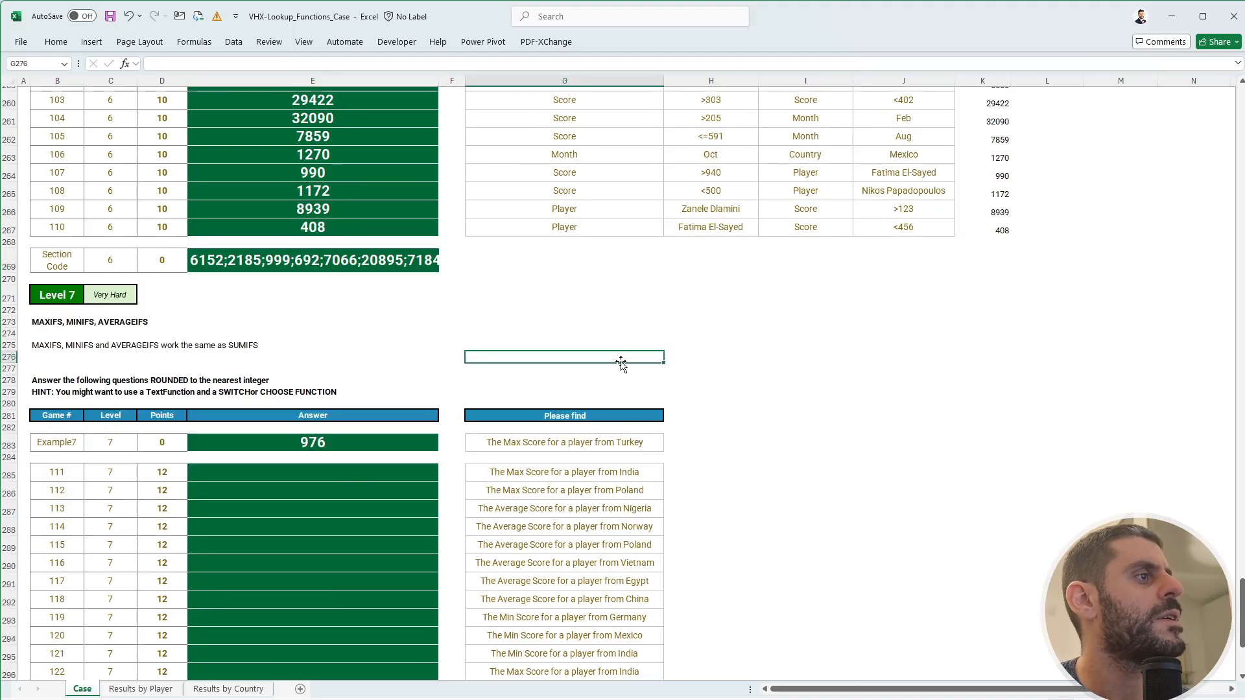
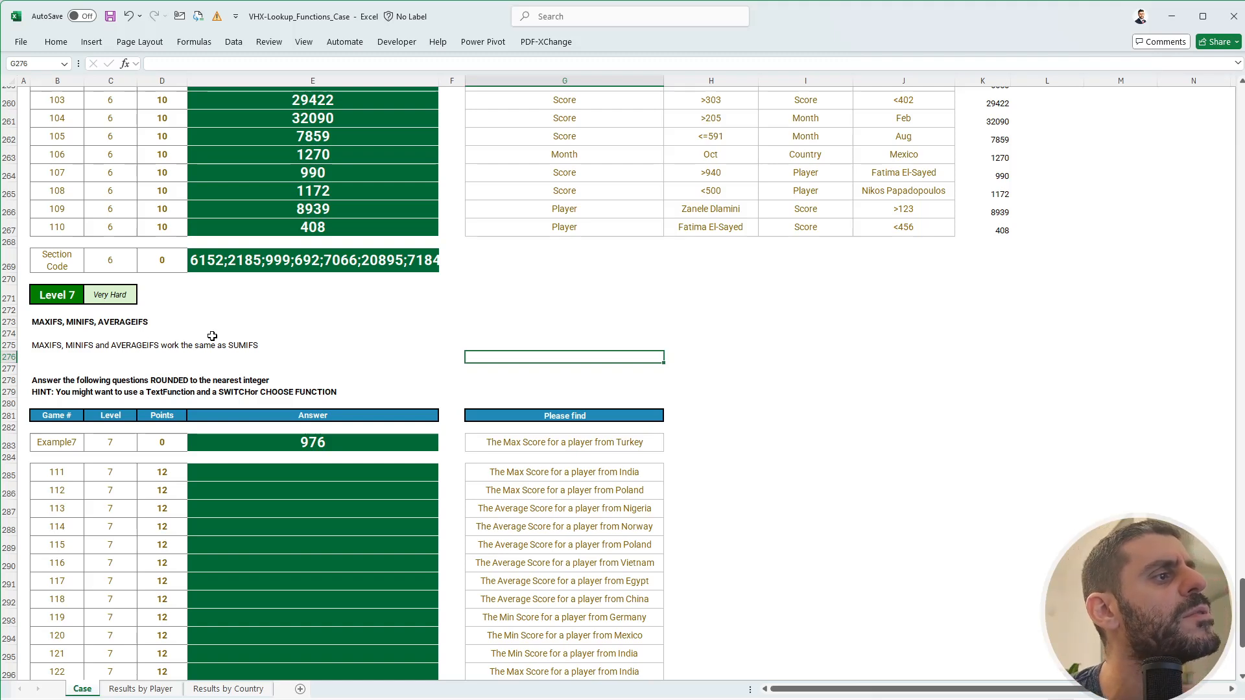
- Scroll the Case sheet down to the Level 7 questions 111–130 in rows 272–306
scroll(212, 335, "down", 4)
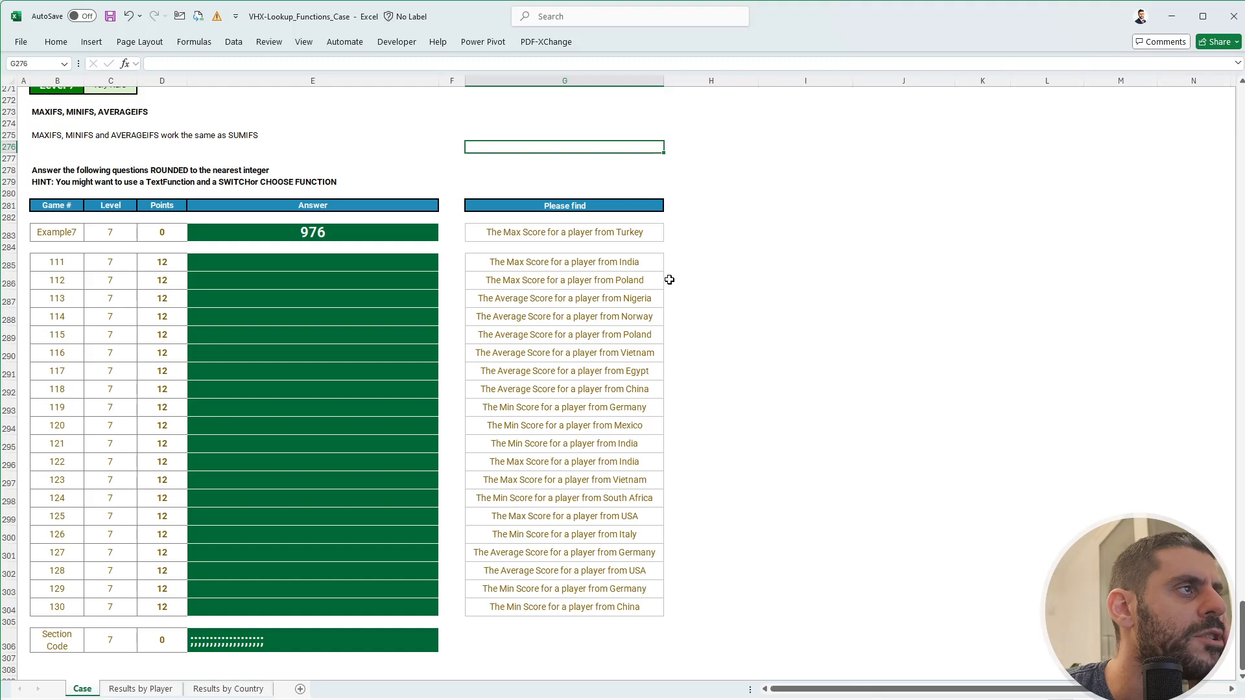
- Enter Turkey, India and Poland in column H and flash-fill the countries for the remaining questions
left_click(690, 258)
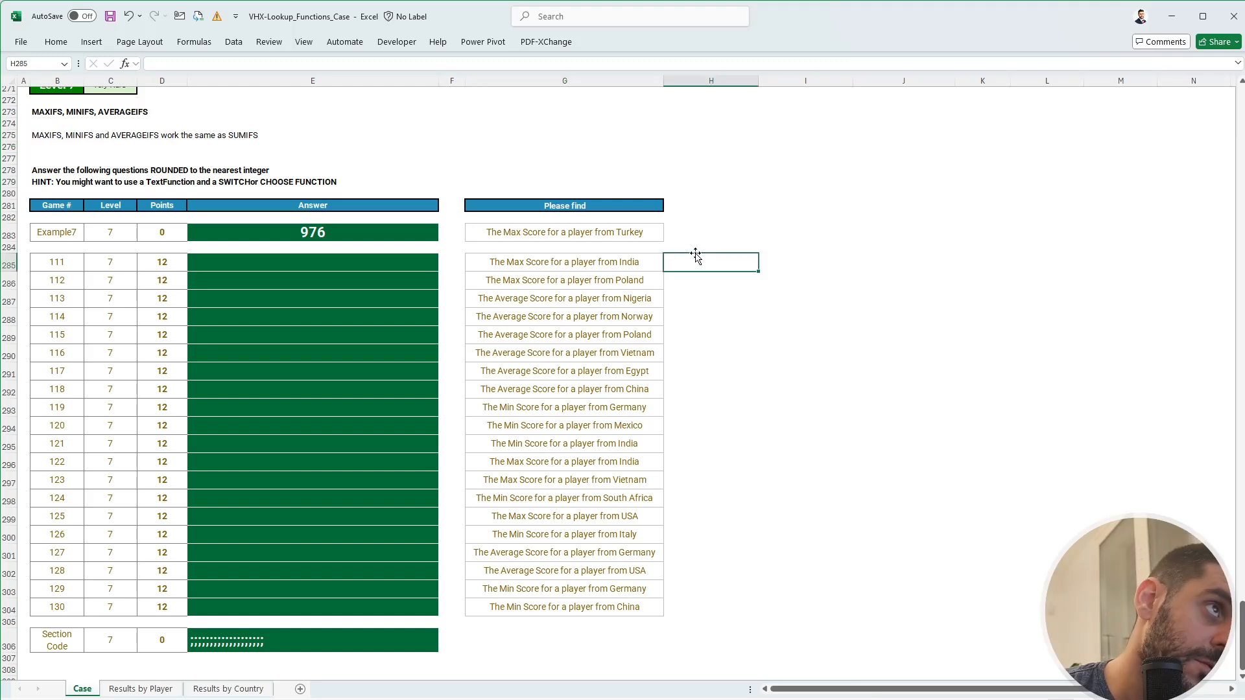
left_click(705, 236)
type("Tu")
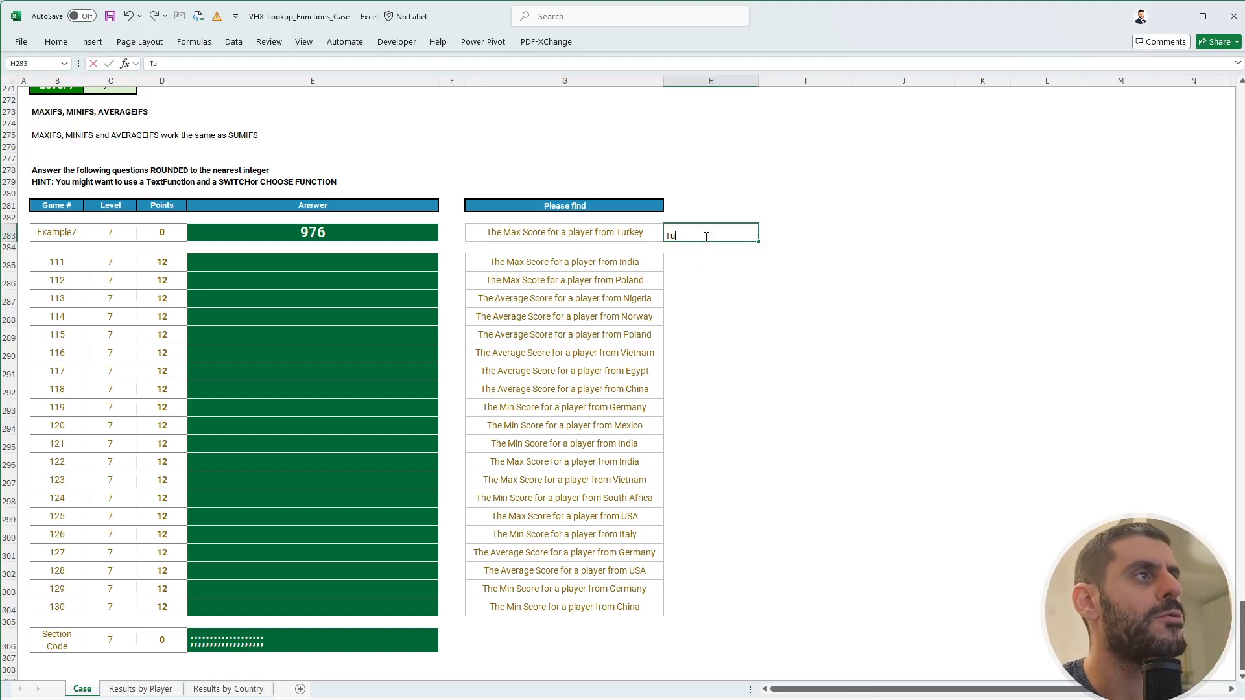
type("rkey")
key("Return")
key("Return")
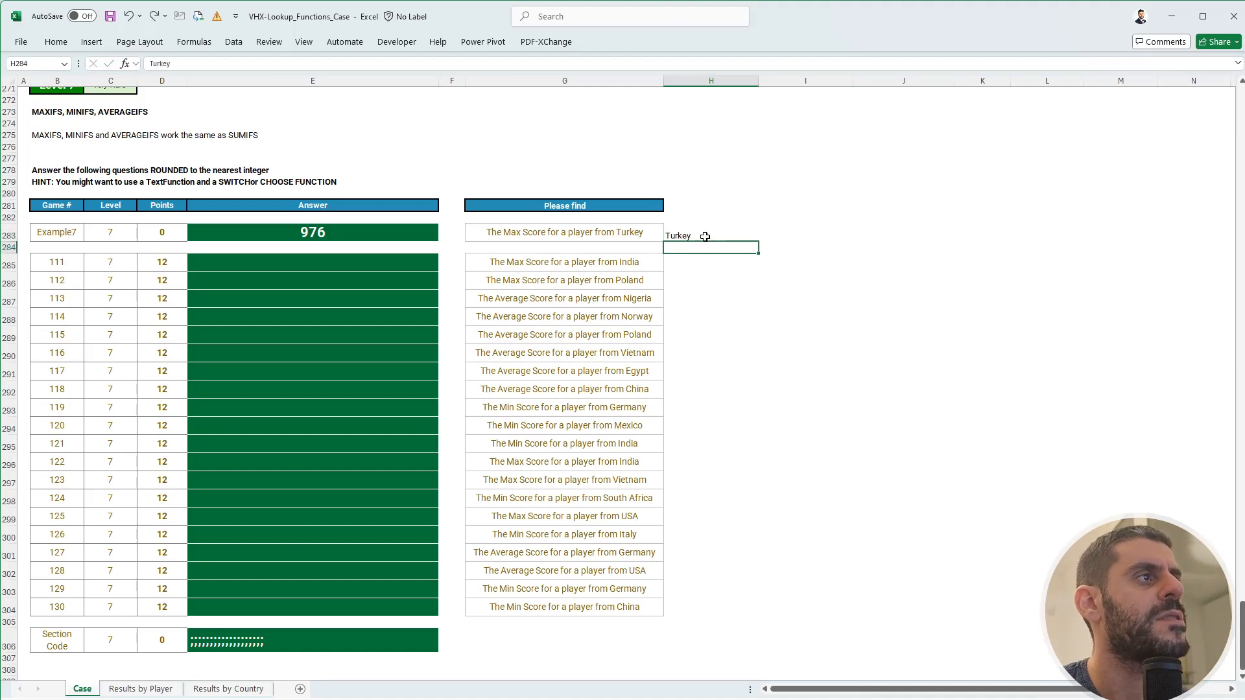
type("India")
key("Return")
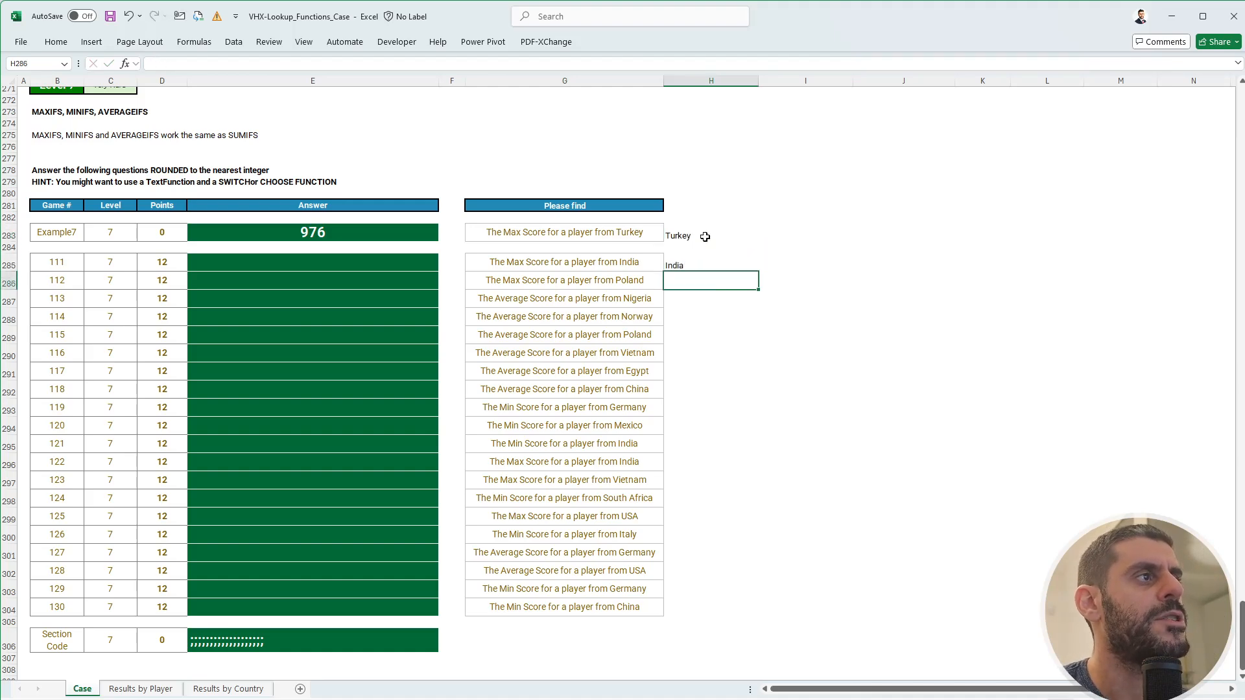
type("Poland")
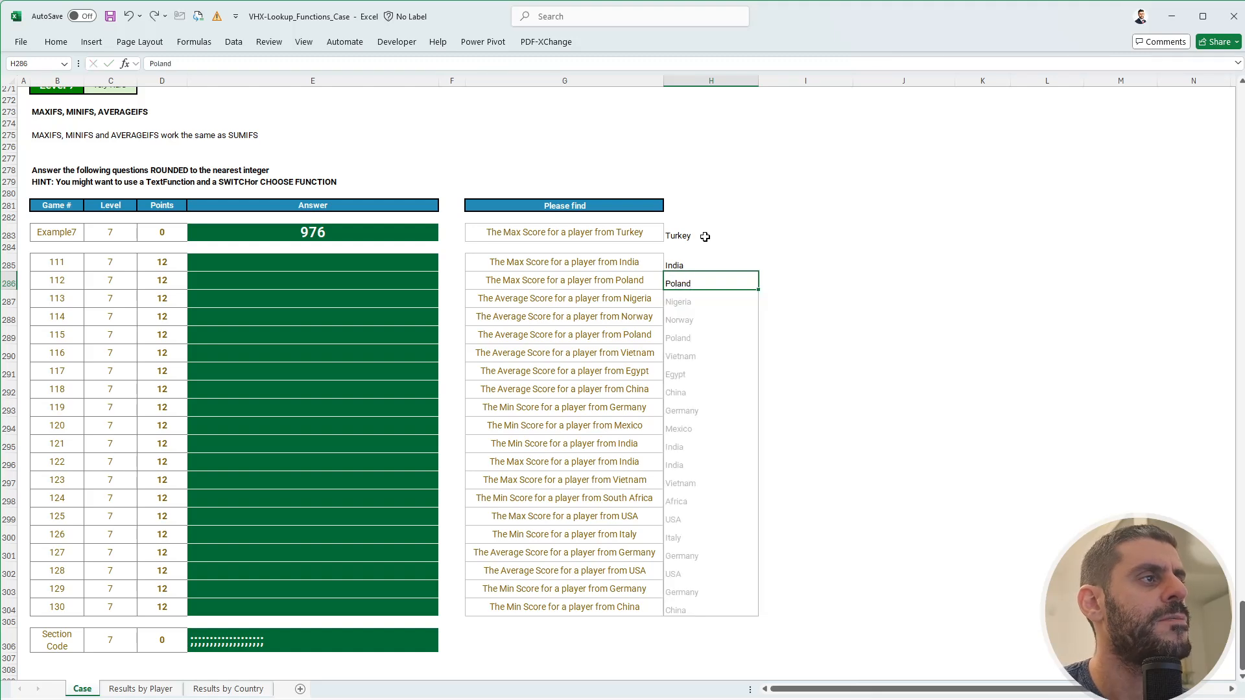
key("Return")
key("ctrl+Down")
key("ctrl+Up")
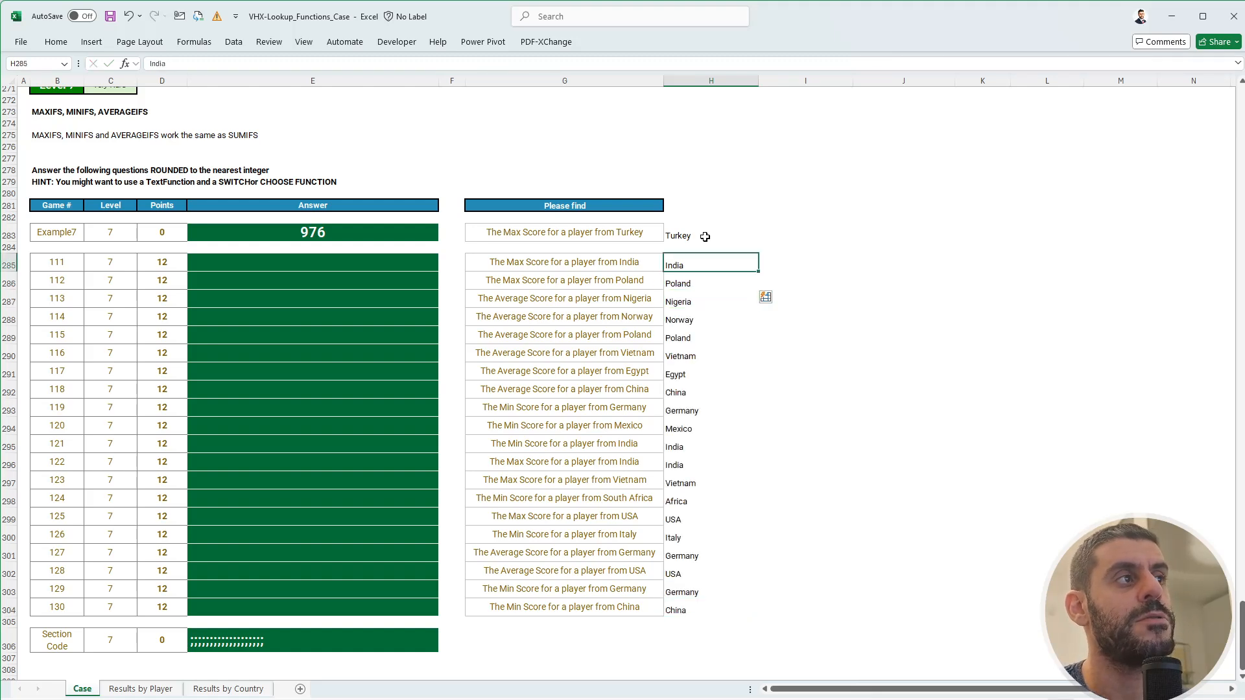
- Label the questions Max, Average or Min in column I, with Max for the example, and begin a SWITCH formula
key("Right")
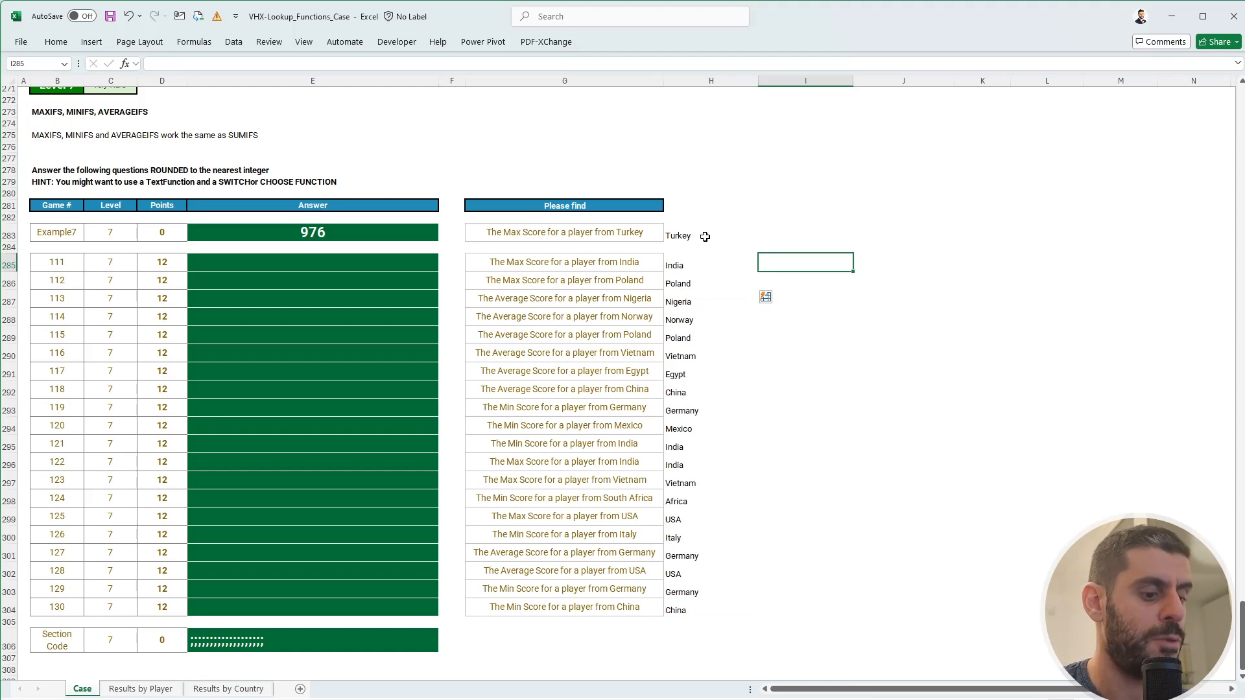
type("M")
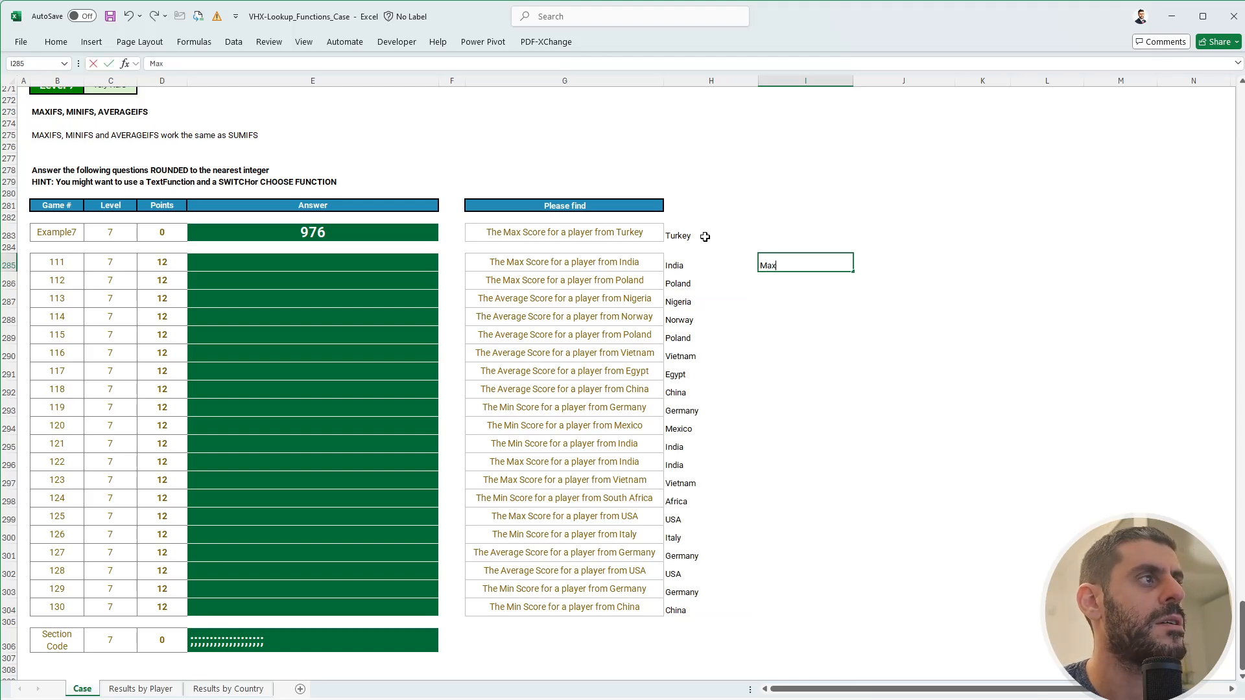
type("ax")
key("Return")
type("Aver")
key("BackSpace")
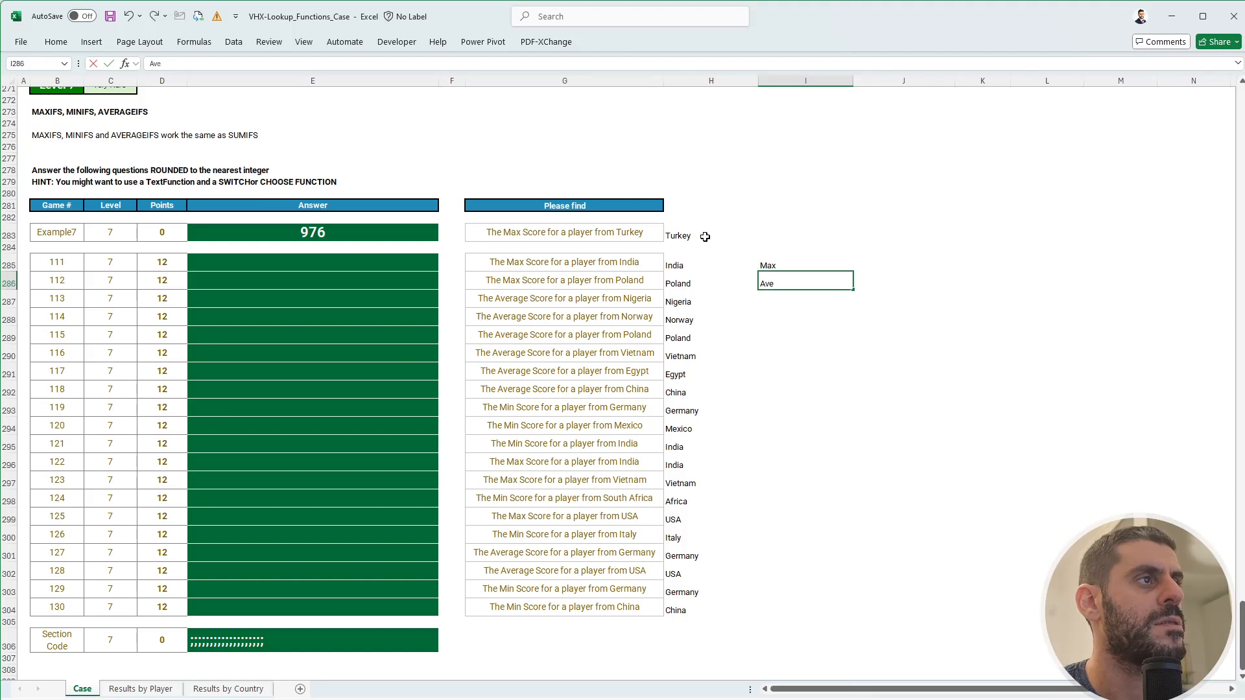
type("Max")
key("Return")
type("Average")
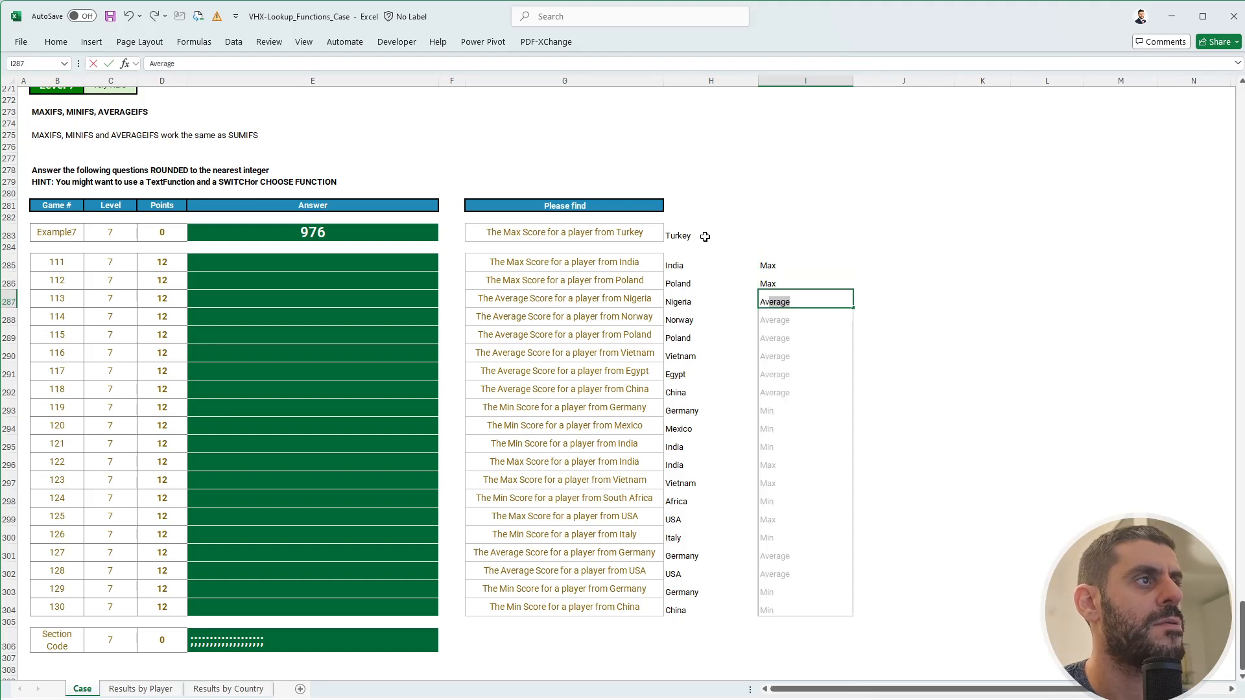
key("Return")
key("Up")
key("Up")
key("Up")
key("Up")
key("Up")
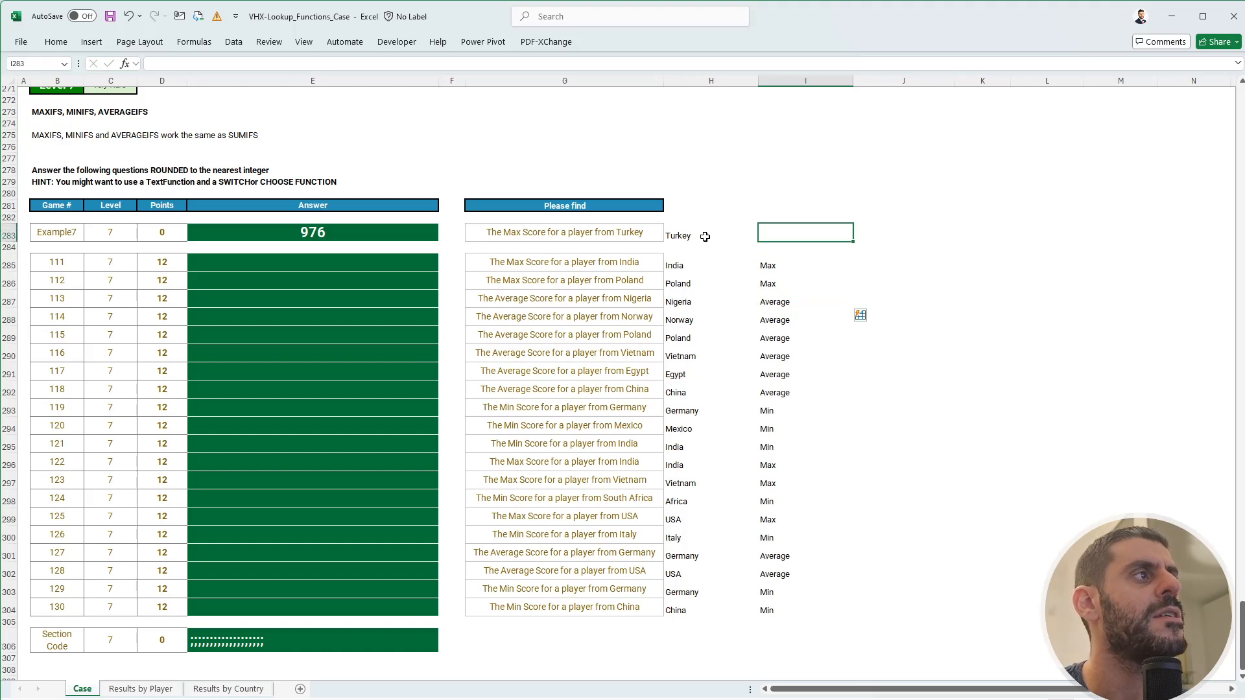
type("Max")
key("Tab")
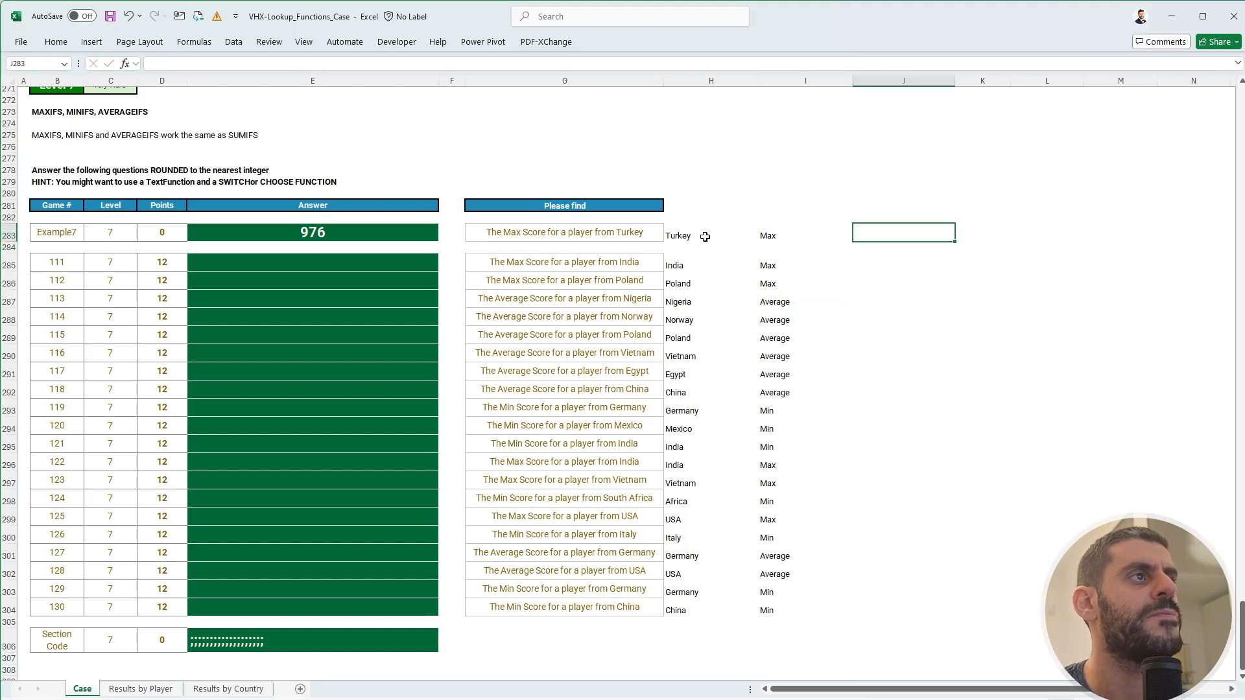
type("+sw")
key("Tab")
- Make the SWITCH test I283, with the "Max" case returning MAXIFS(score,country,H283)
key("Left")
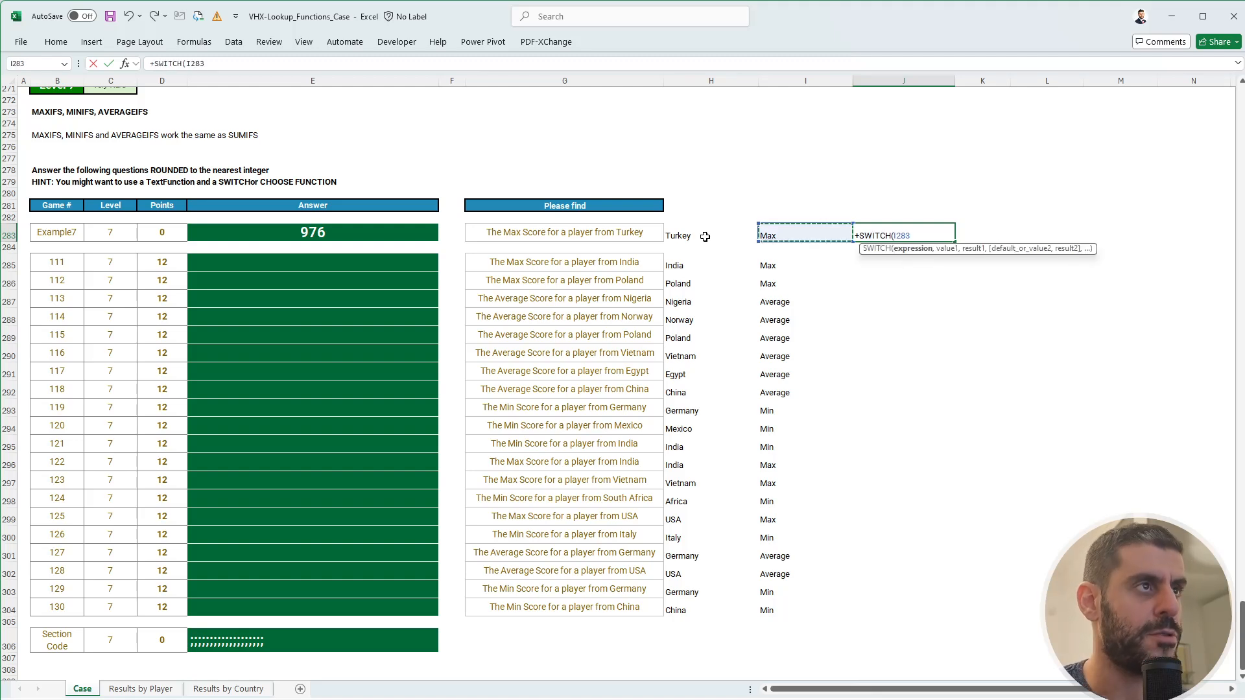
type(",\"Max")
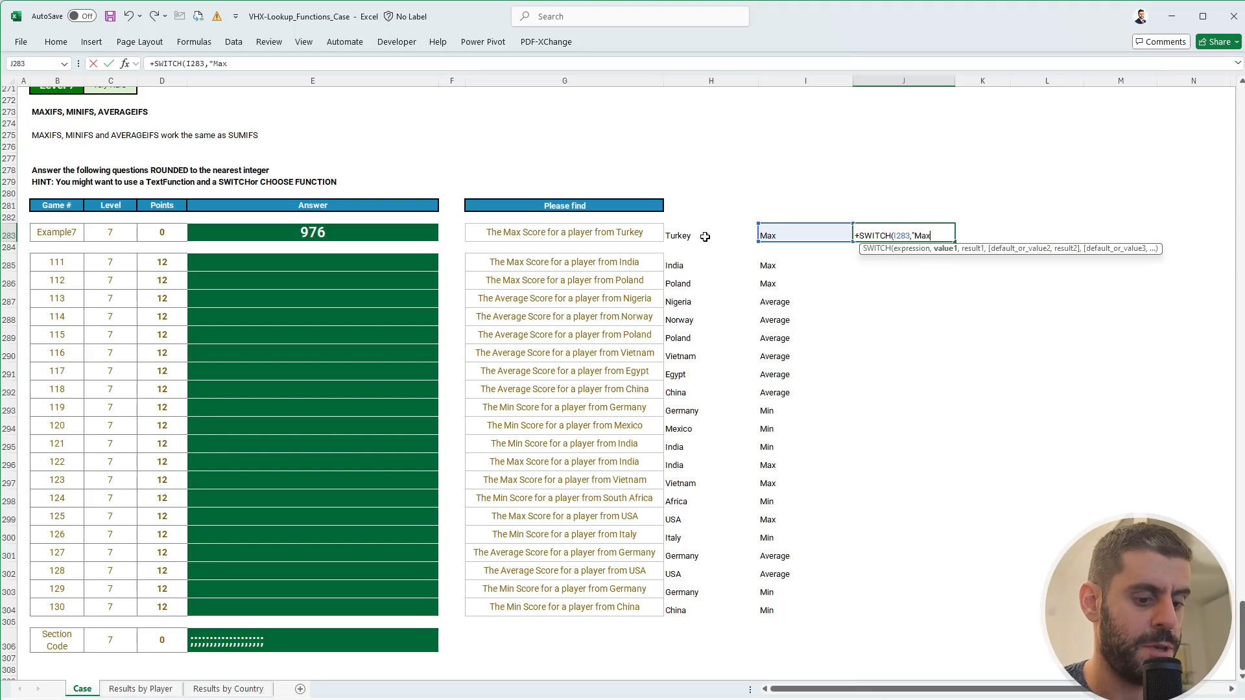
type("\",maxif")
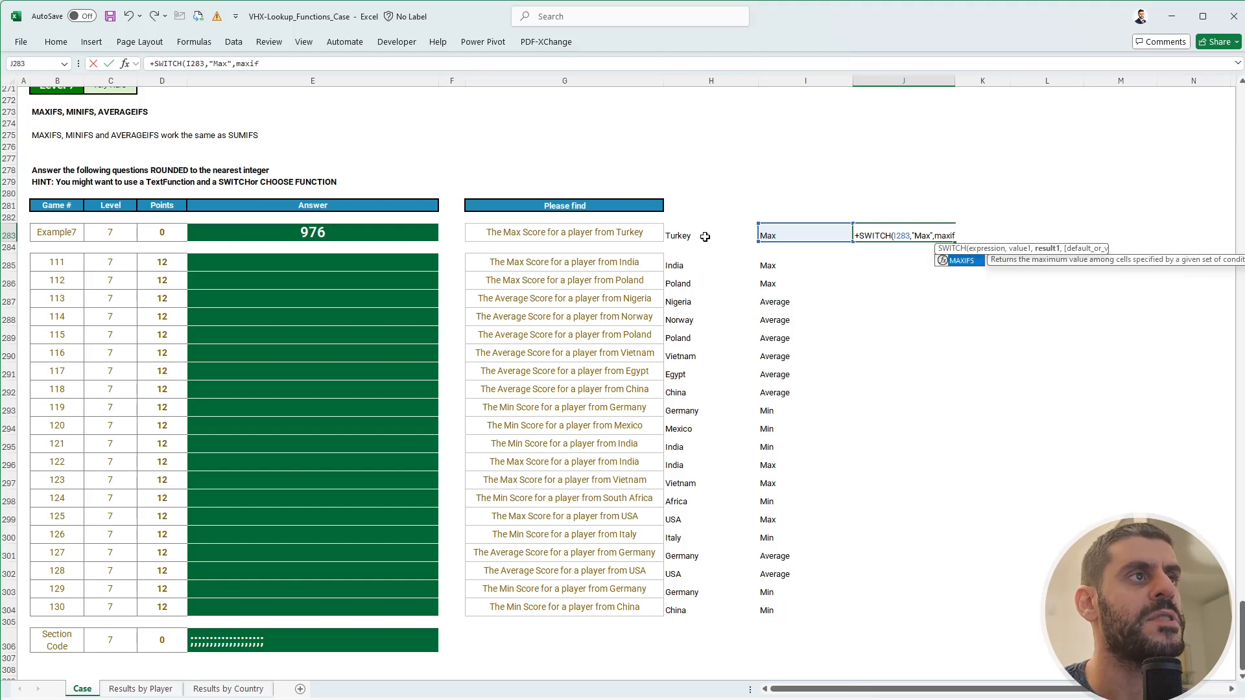
key("Tab")
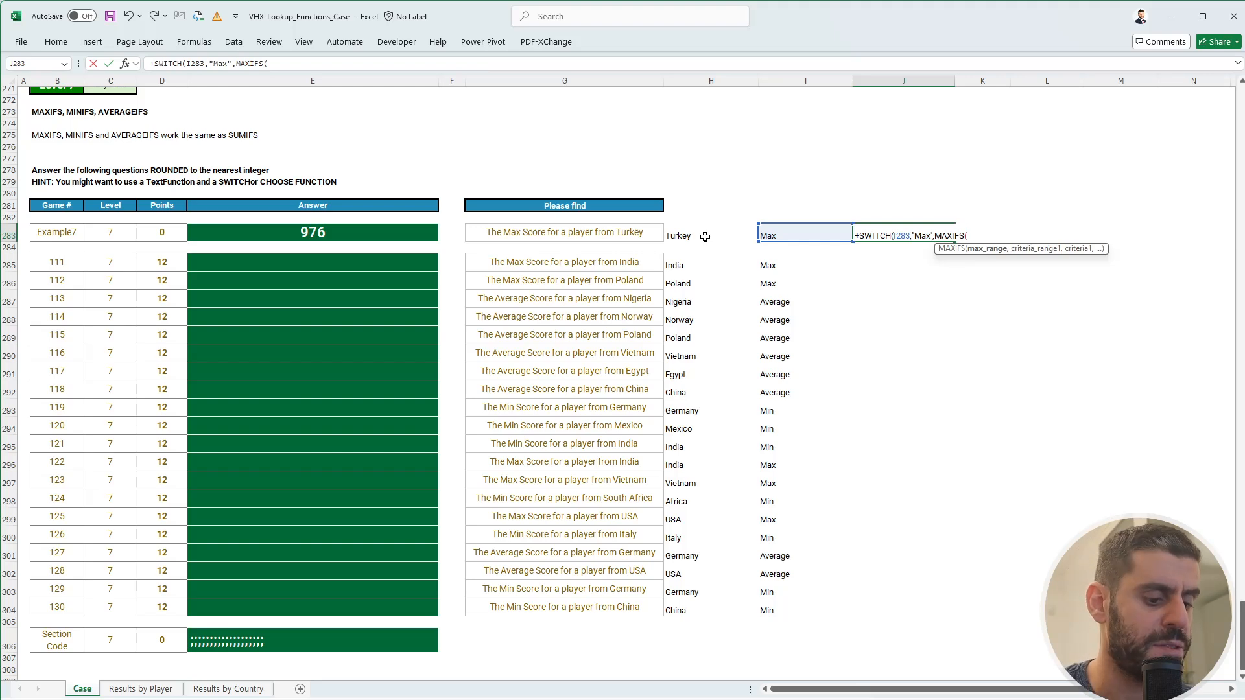
type("score,")
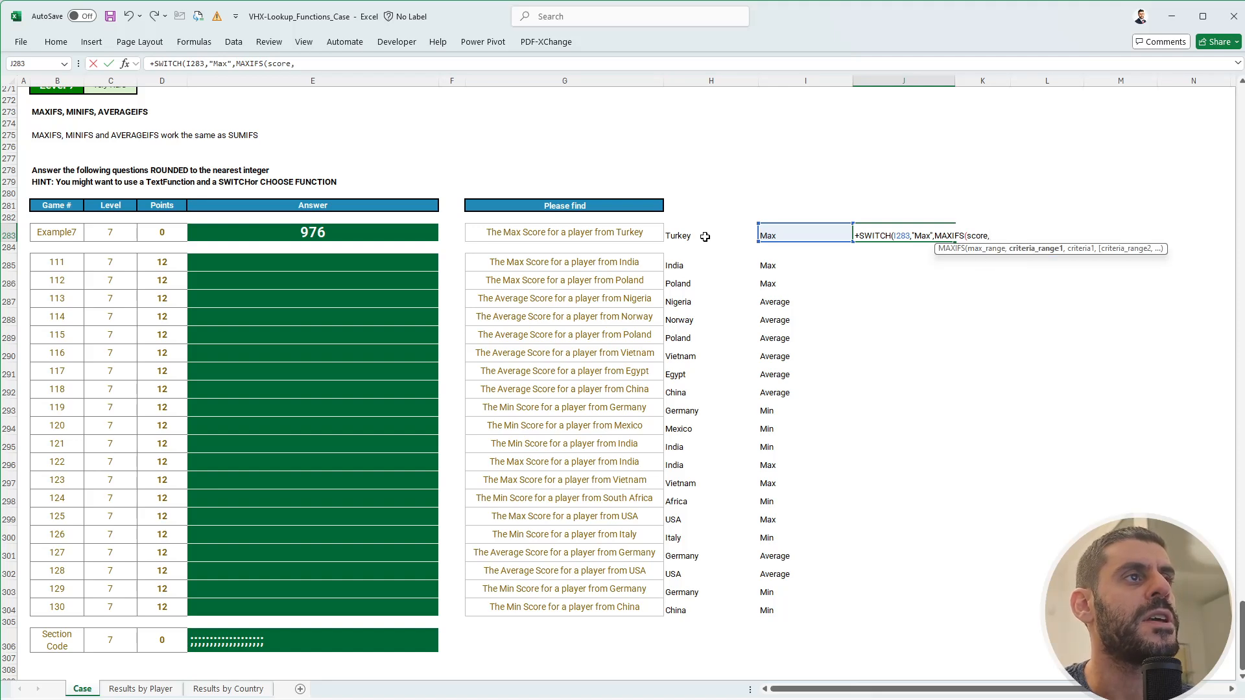
type("cou")
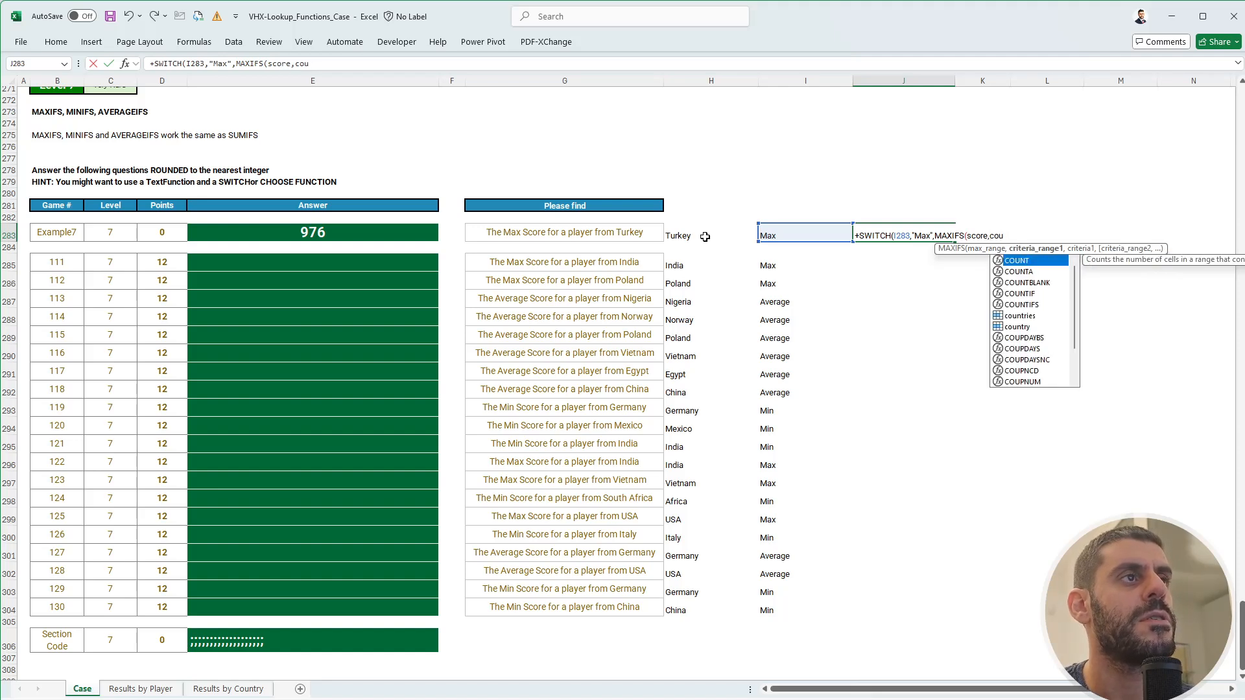
key("Down")
key("Down")
key("Down")
key("Down")
key("Down")
key("Down")
key("Tab")
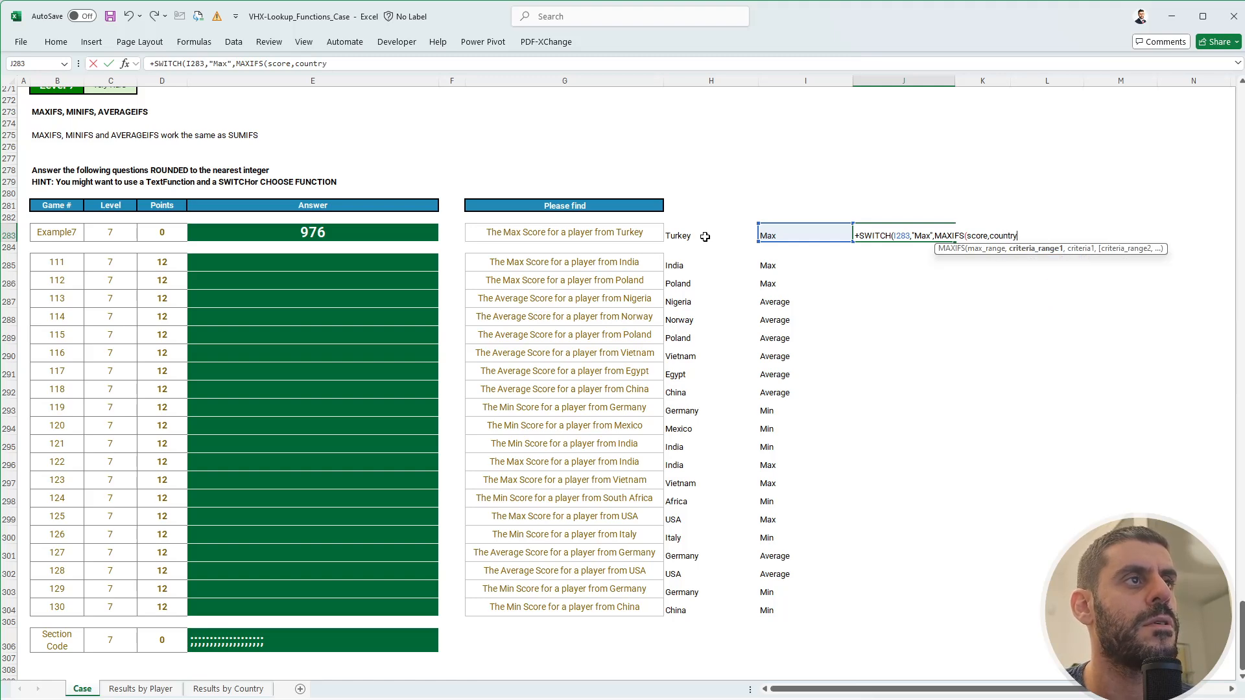
type(",")
left_click(705, 237)
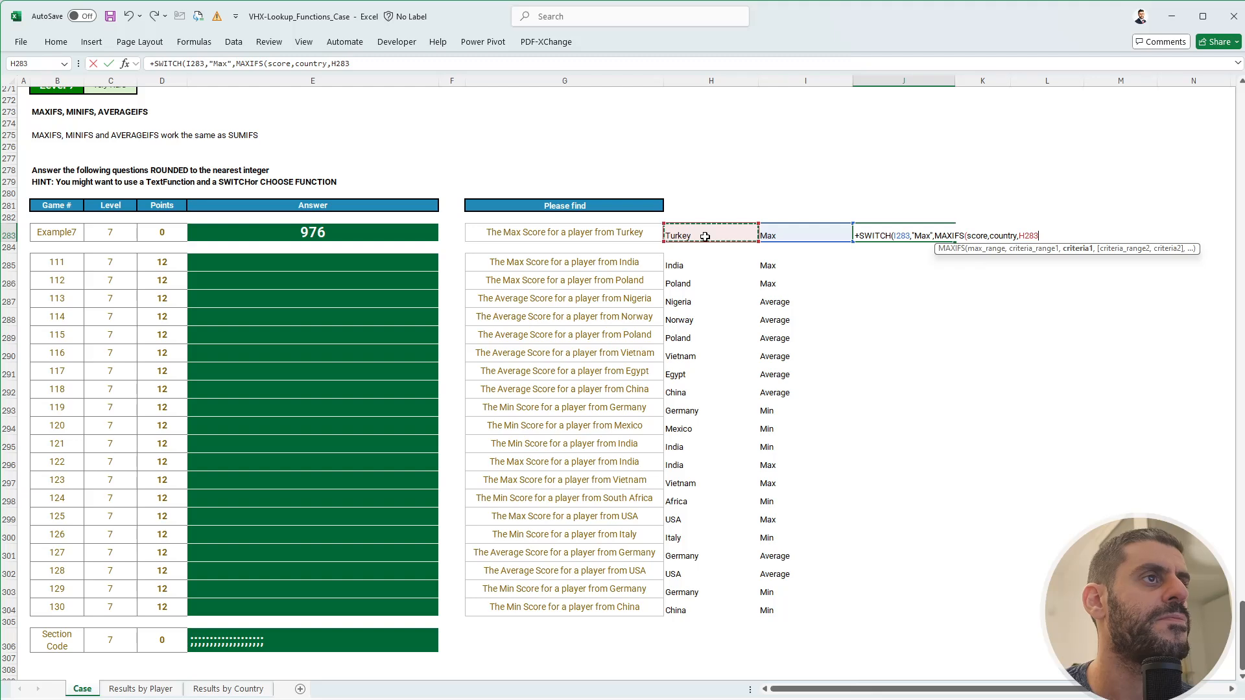
type("),")
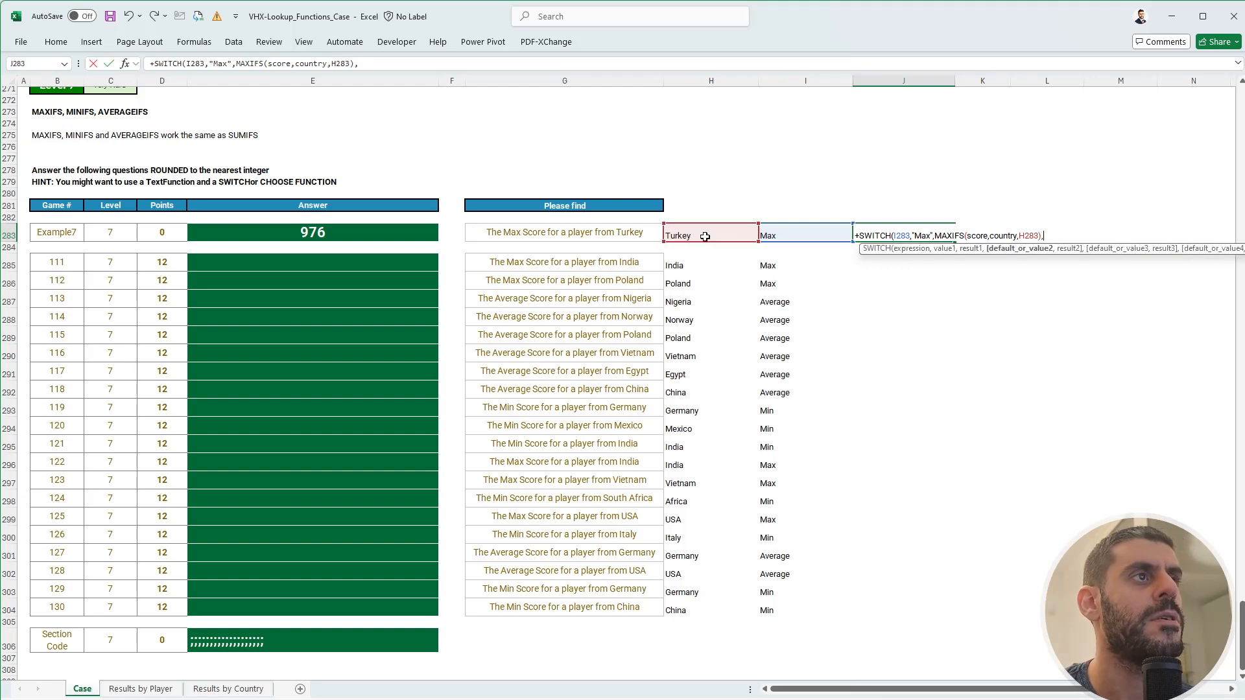
- Add a "Min" case using MINIFS and an "Average" case to the SWITCH formula
left_click(356, 63)
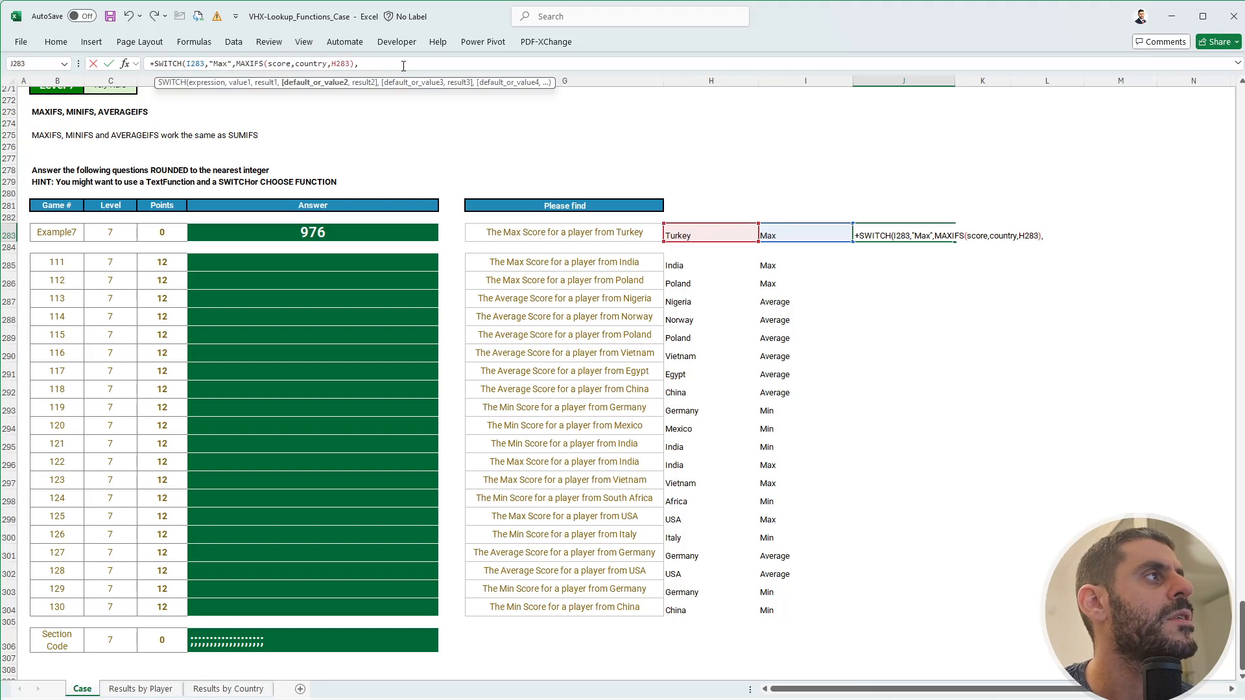
type("Min\"")
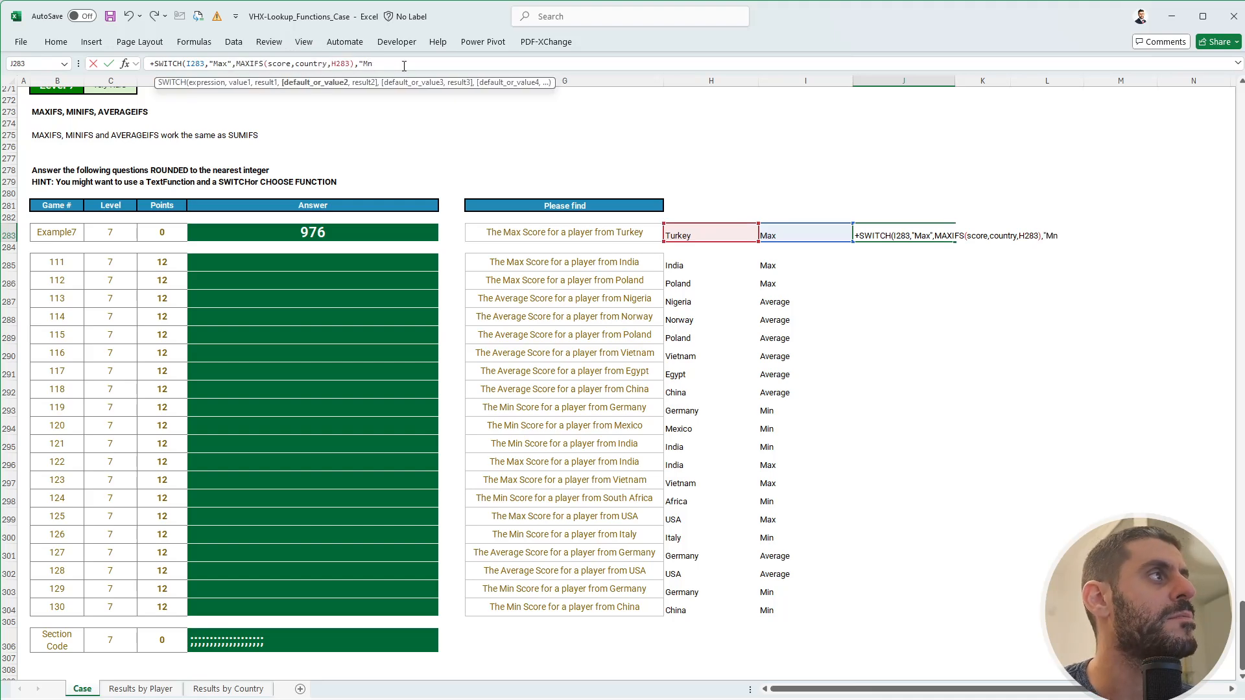
type(",")
type("MAXIFS(score,country,H283)")
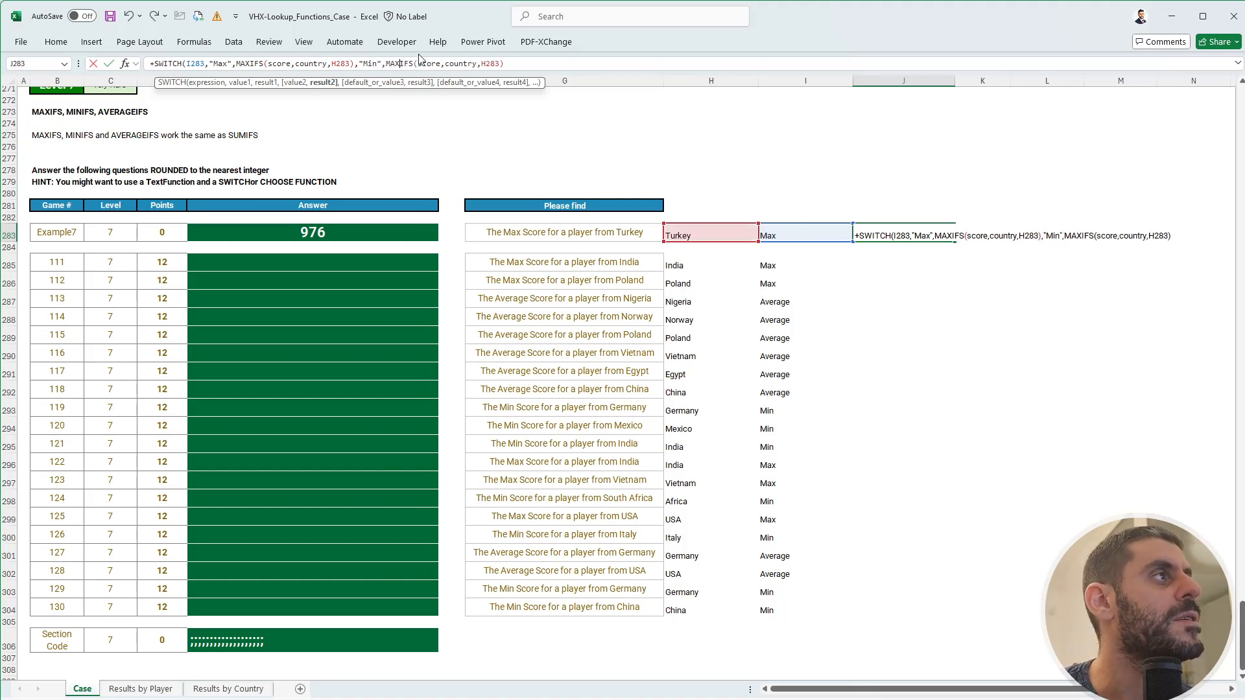
key("Delete")
key("Insert")
key("Delete")
key("Delete")
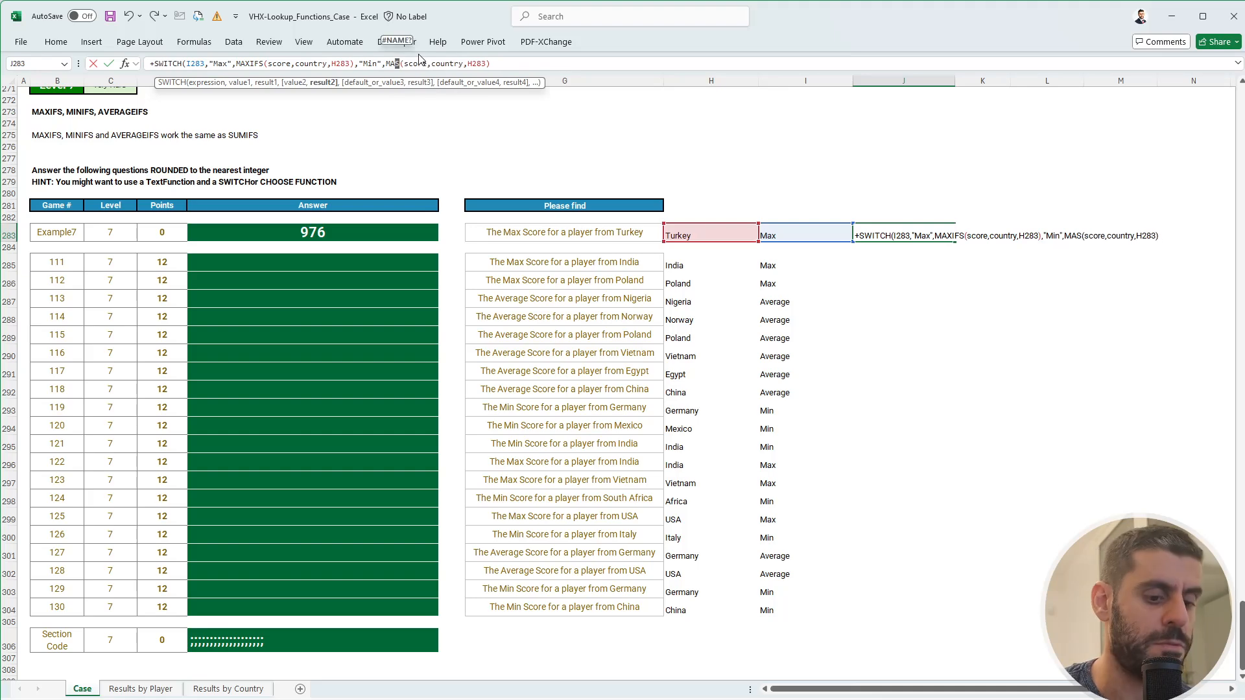
key("BackSpace")
key("BackSpace")
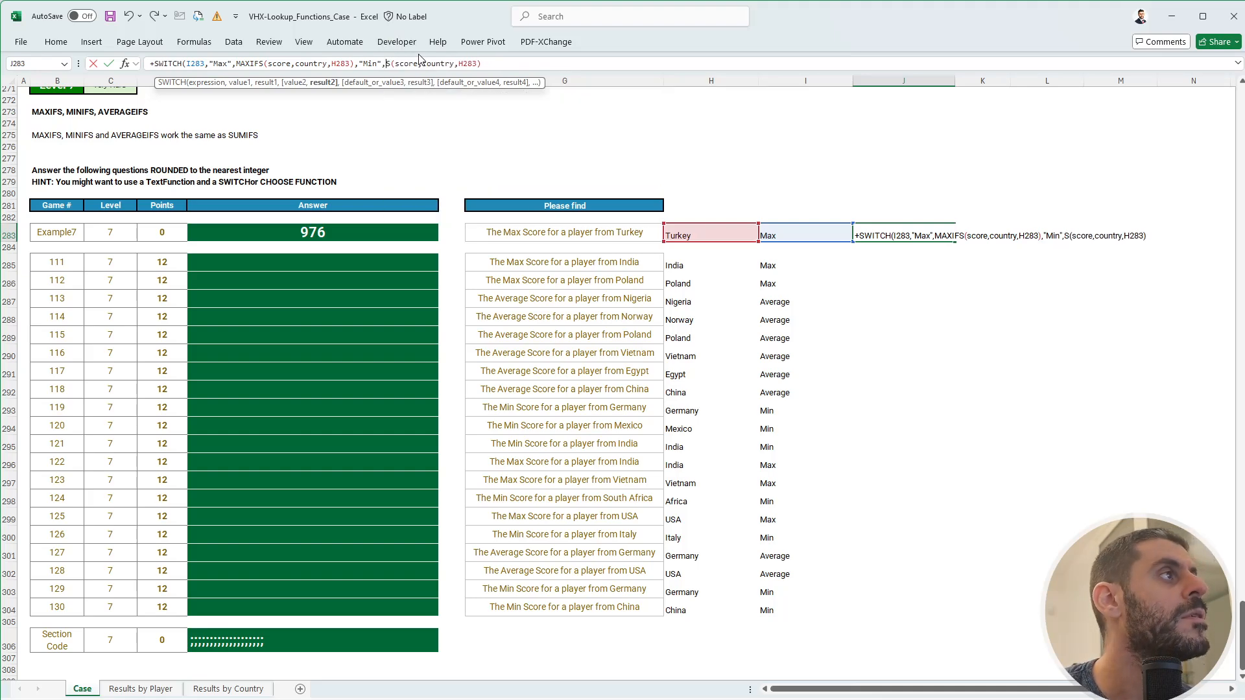
type("mini")
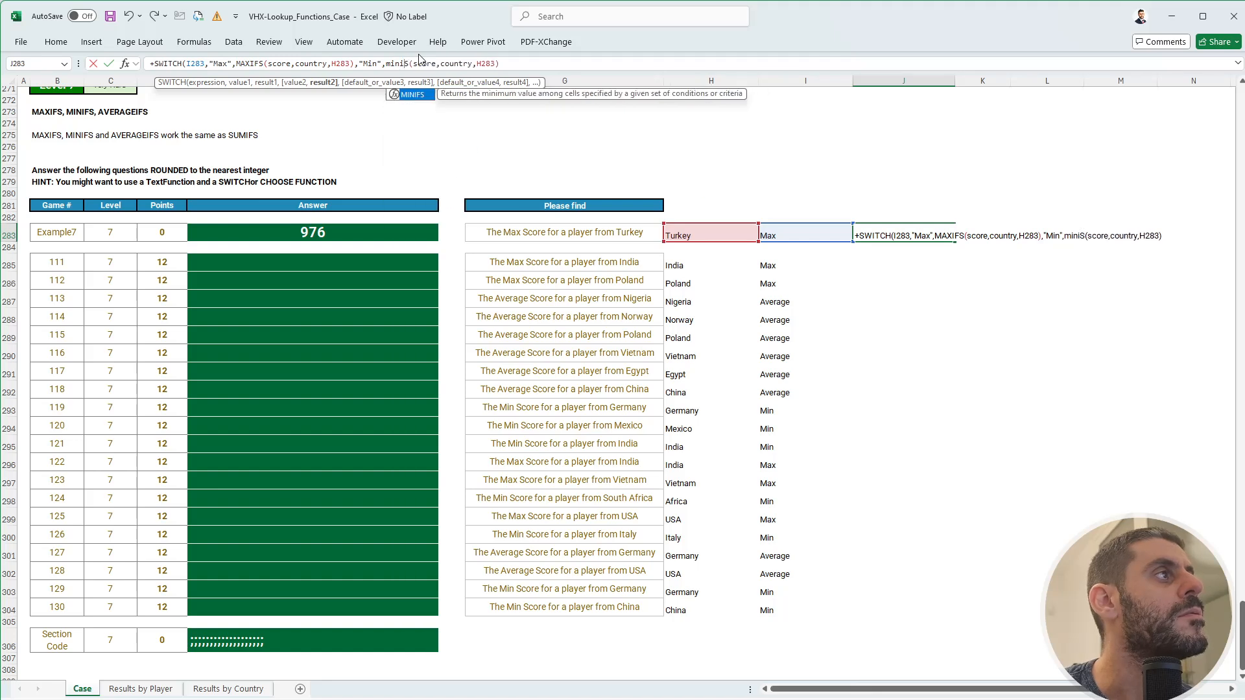
key("Tab")
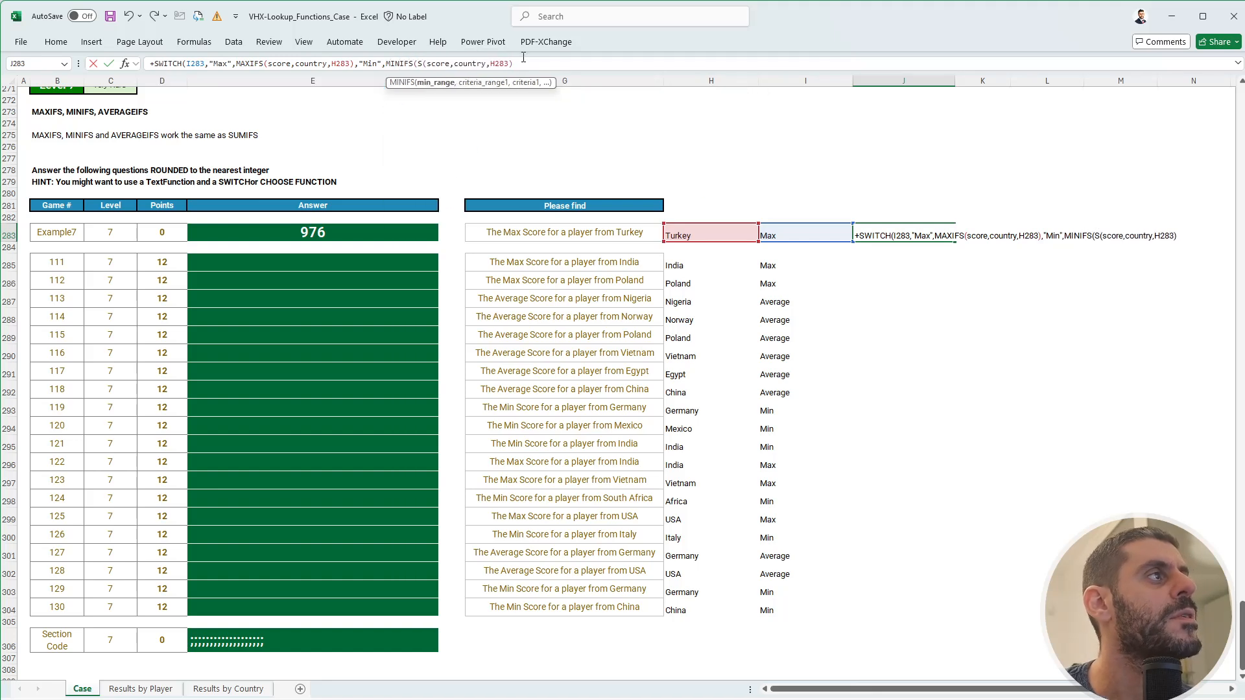
type(",\"A")
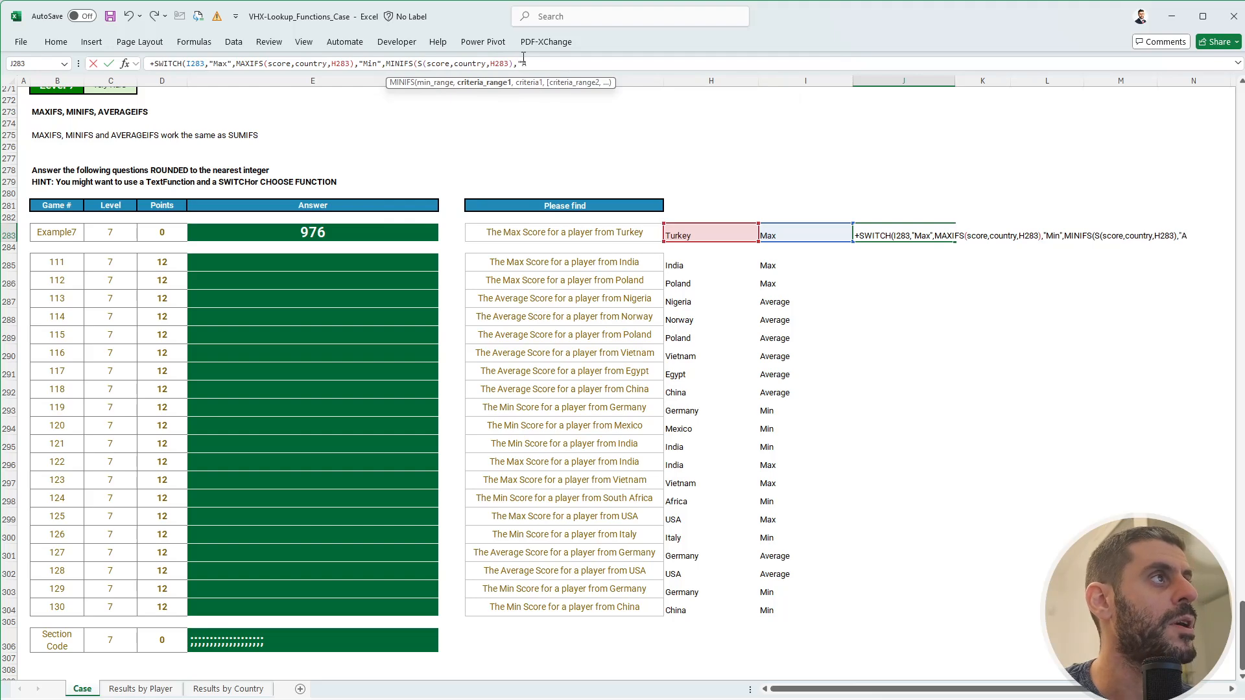
type("verage\"")
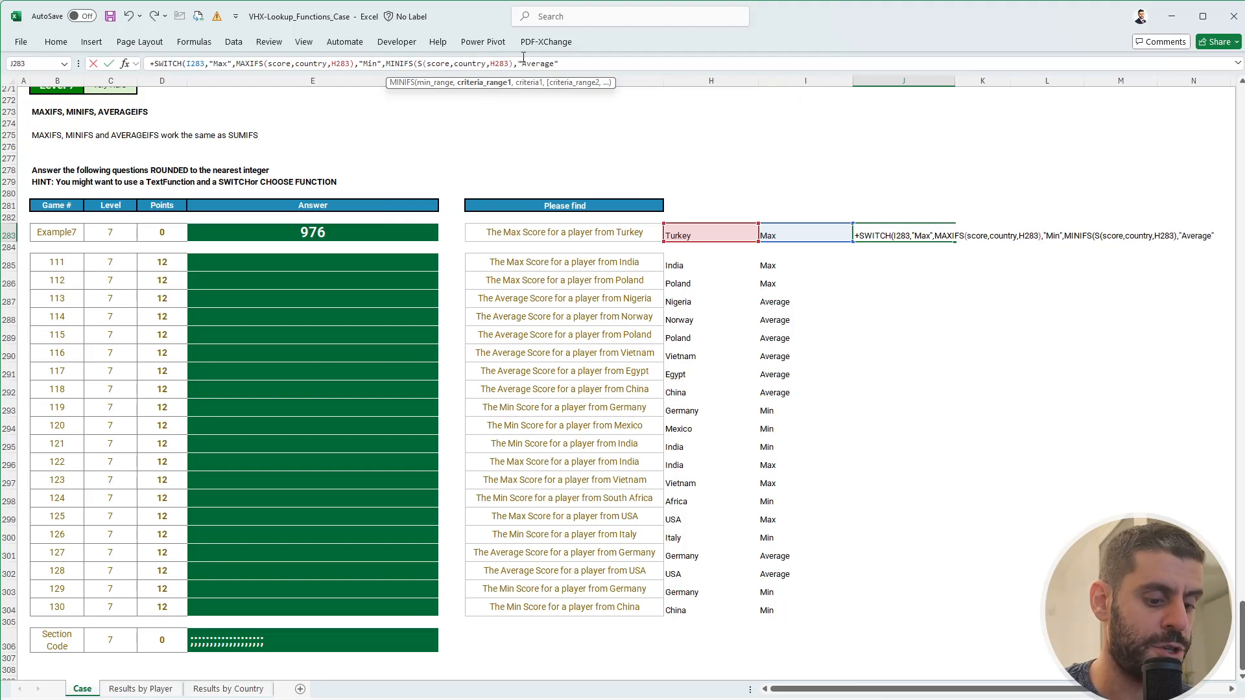
type(",")
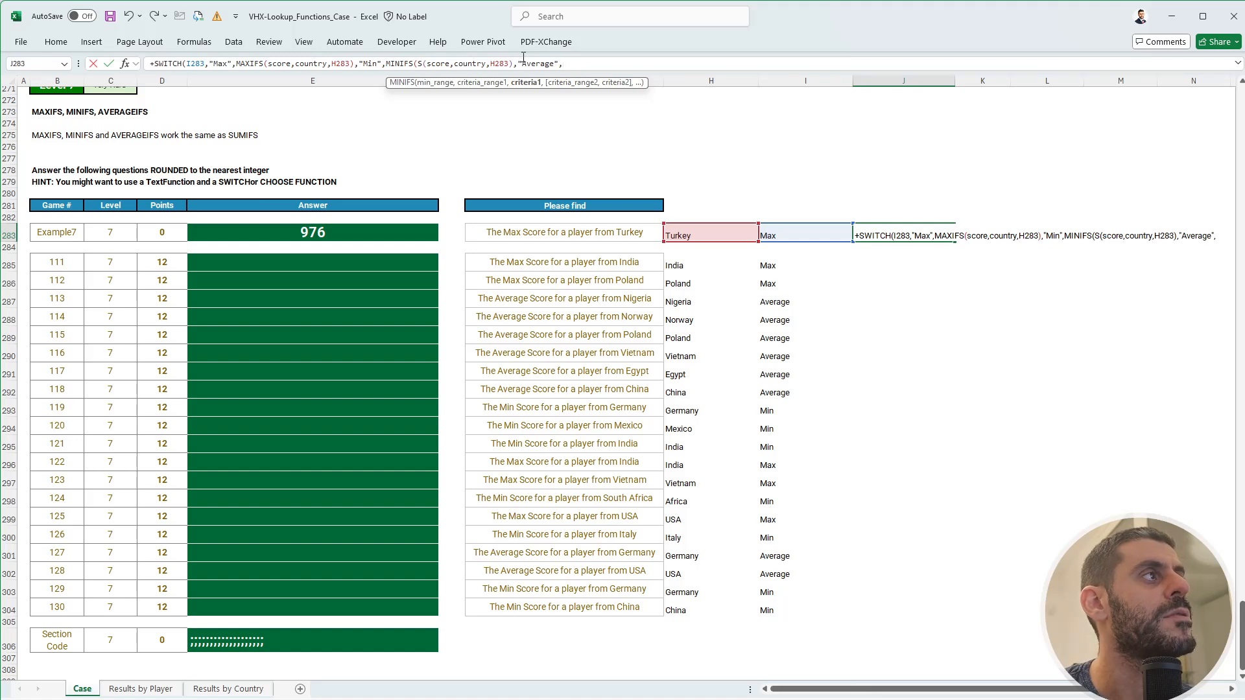
type("MAXIFS(score,country,H283)")
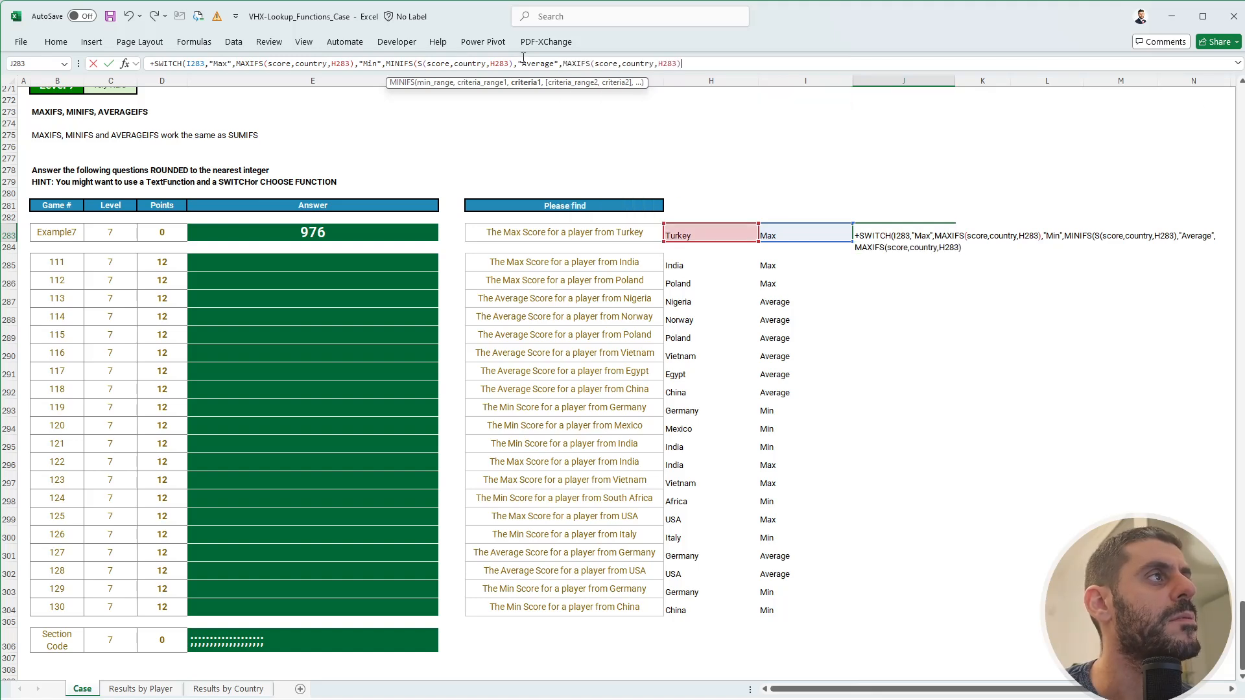
- Change the Average case to AVERAGEIFS and close the formula's parentheses
double_click(576, 63)
type("aver")
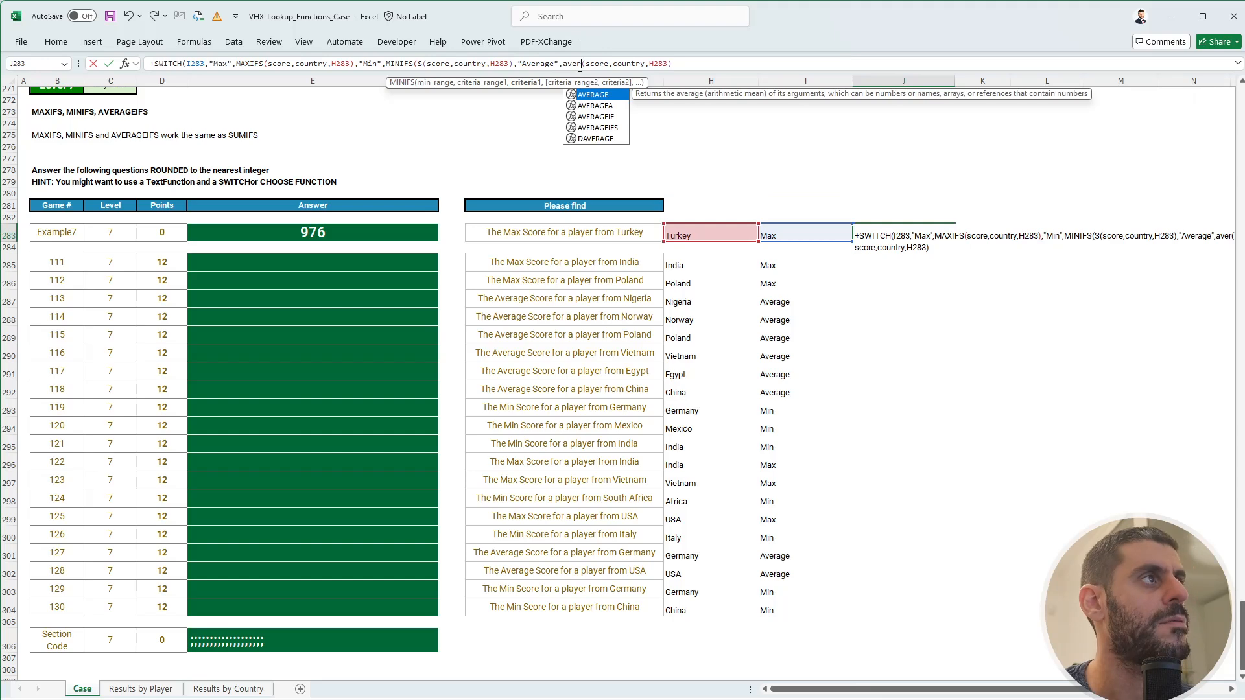
type("ageifs")
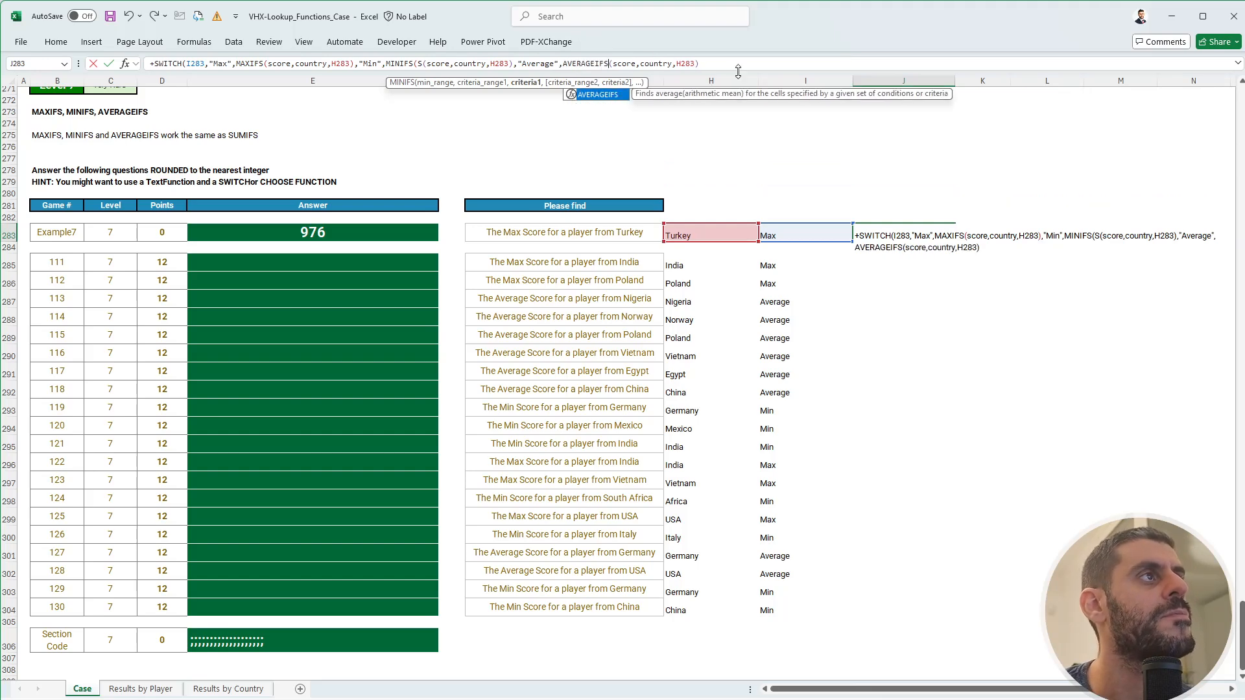
left_click(743, 69)
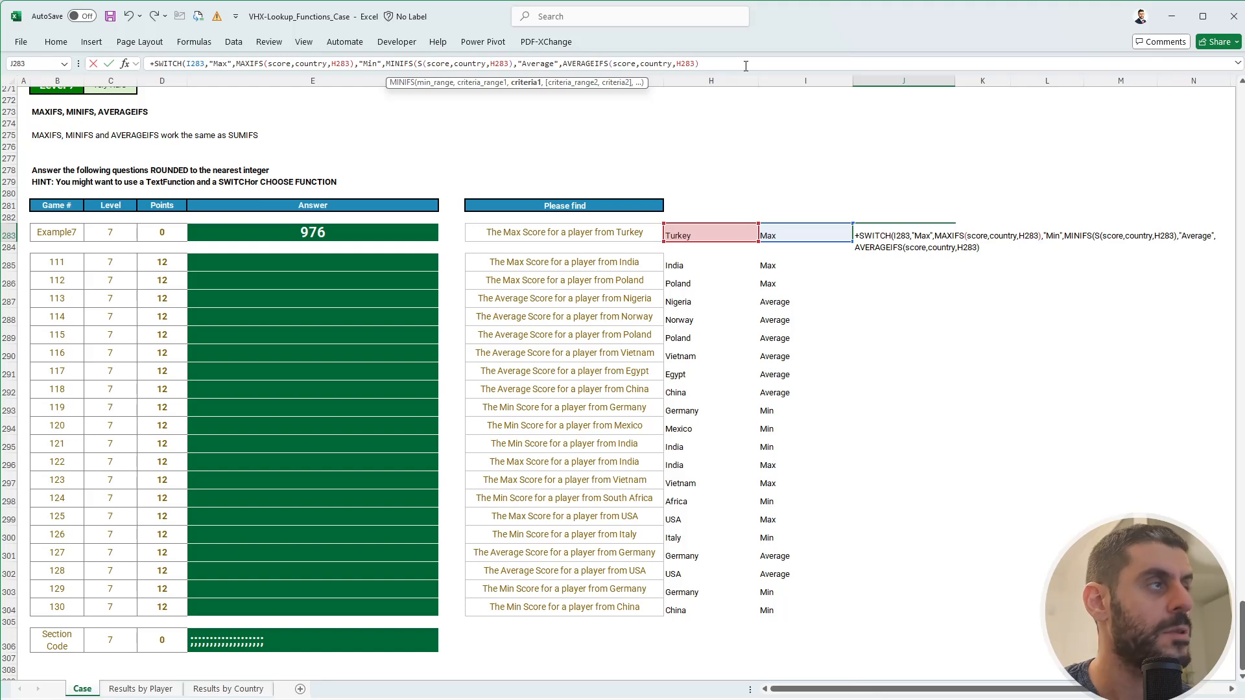
type("))")
key("Return")
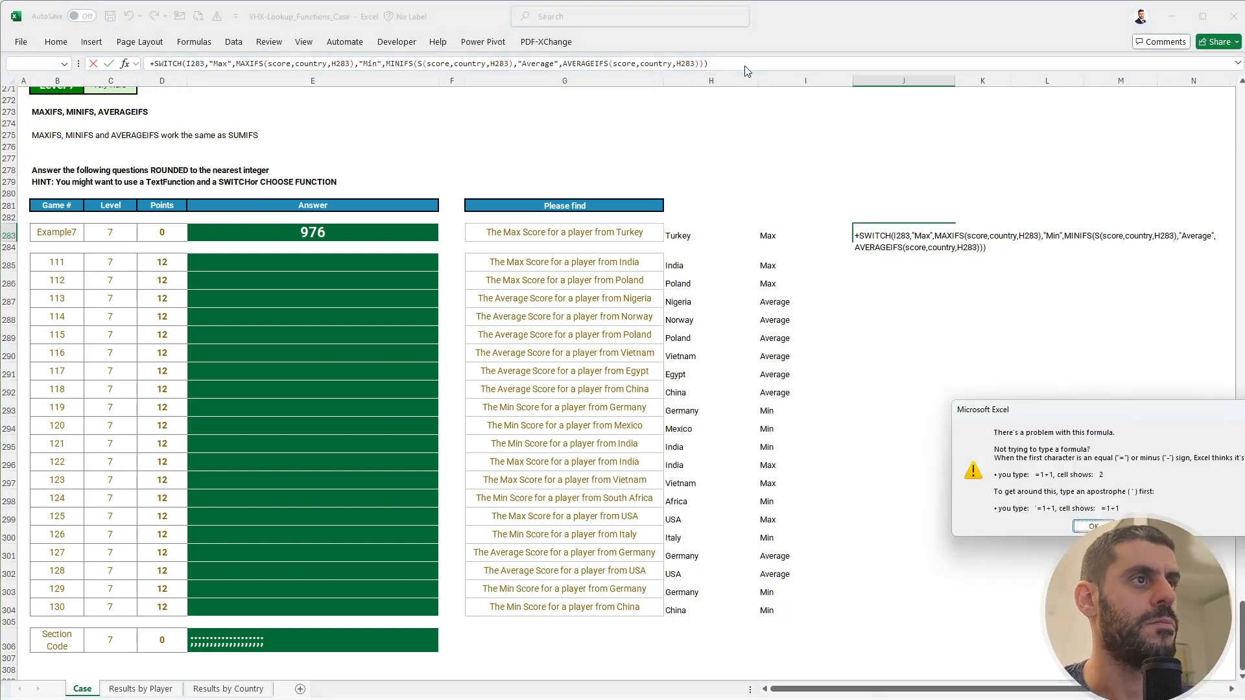
key("Return")
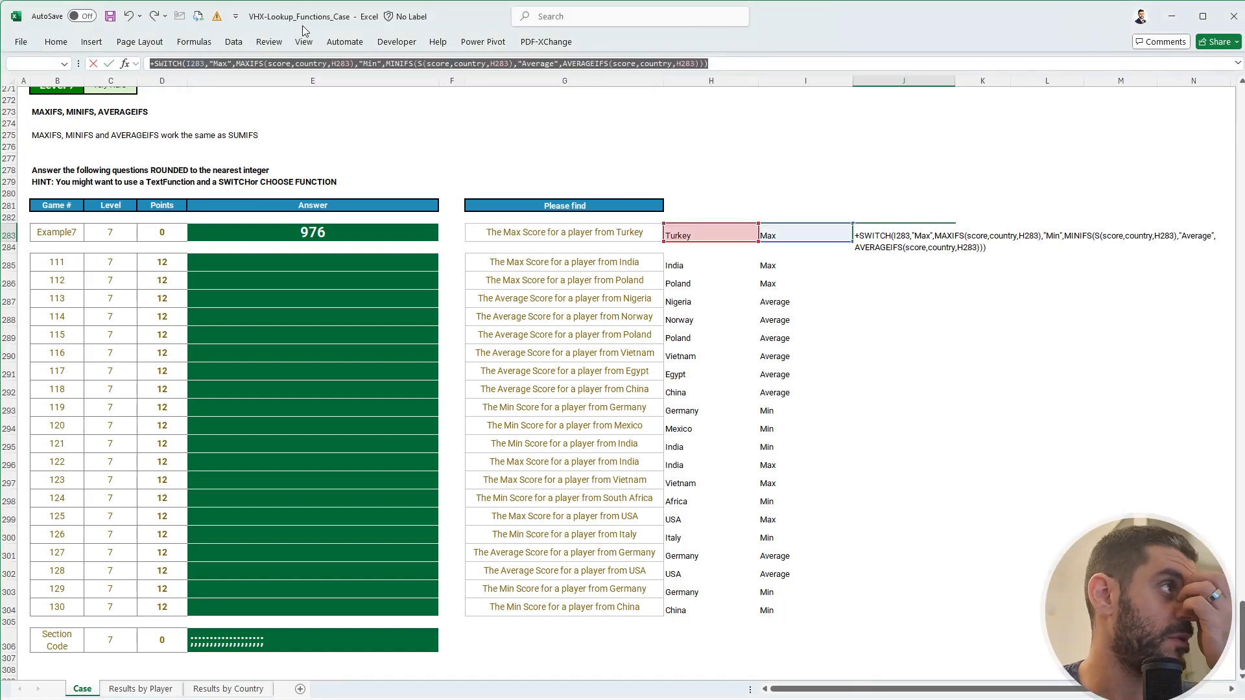
- Check each SWITCH argument in the formula to find the error
left_click(201, 64)
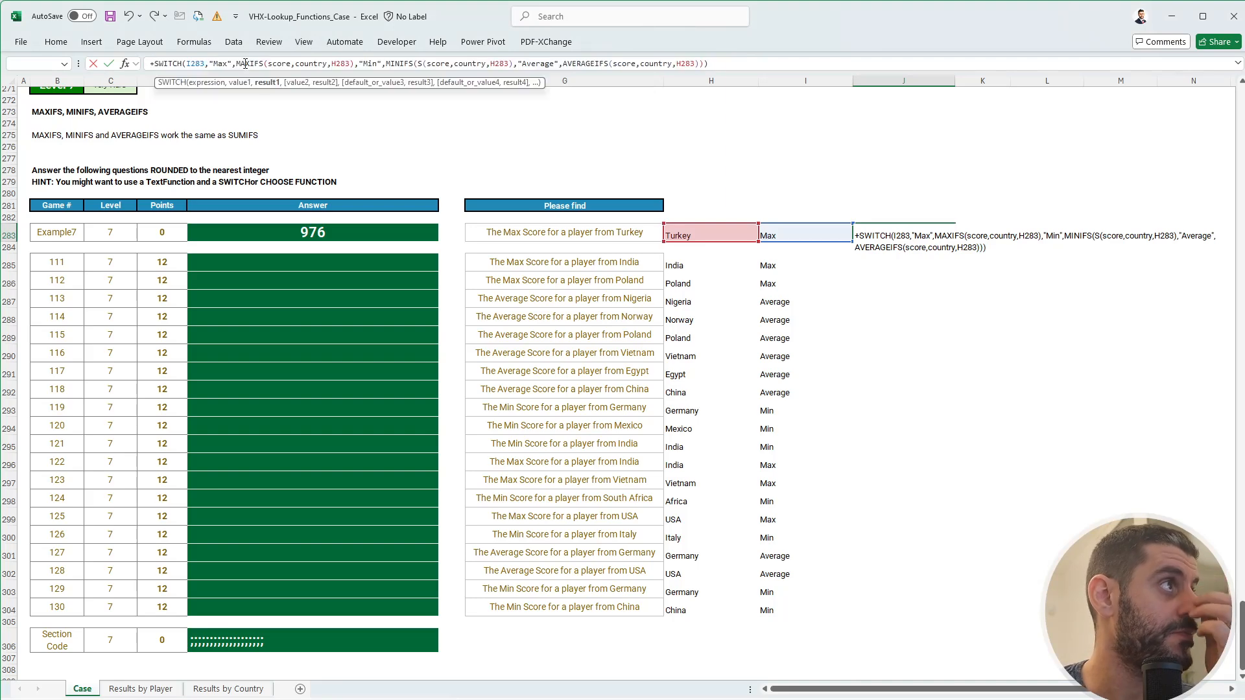
left_click(200, 64)
left_click(217, 64)
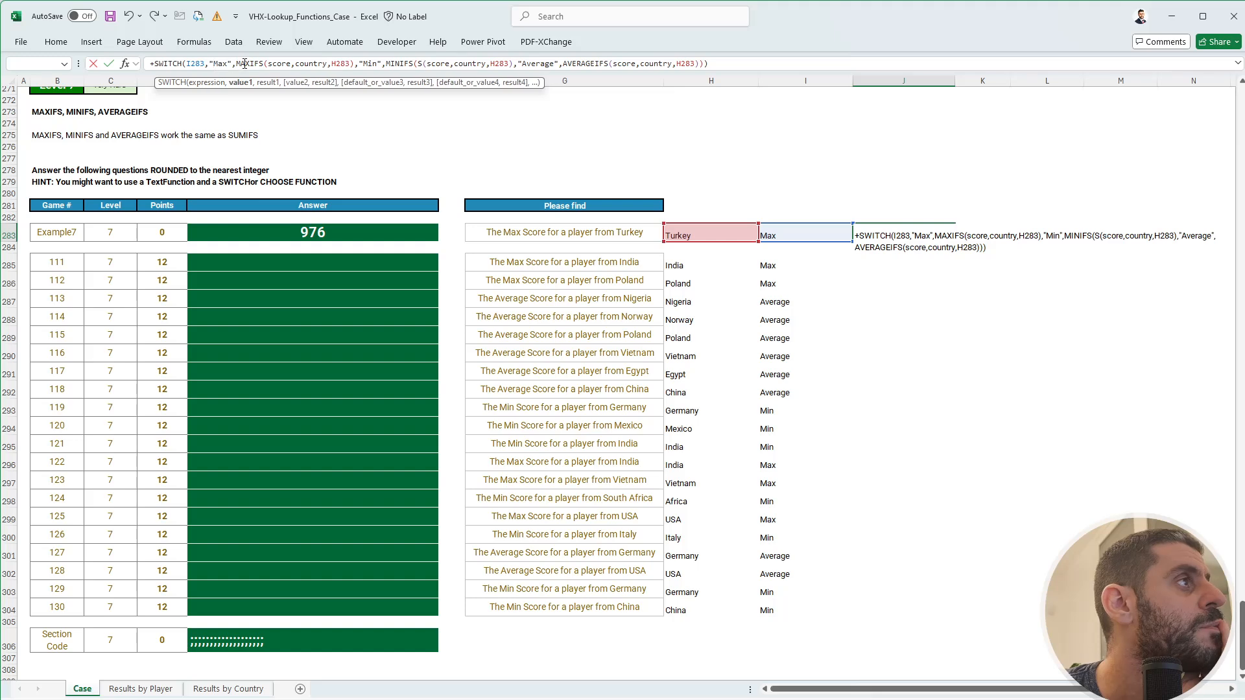
left_click(246, 64)
left_click(370, 64)
left_click(394, 63)
left_click(535, 63)
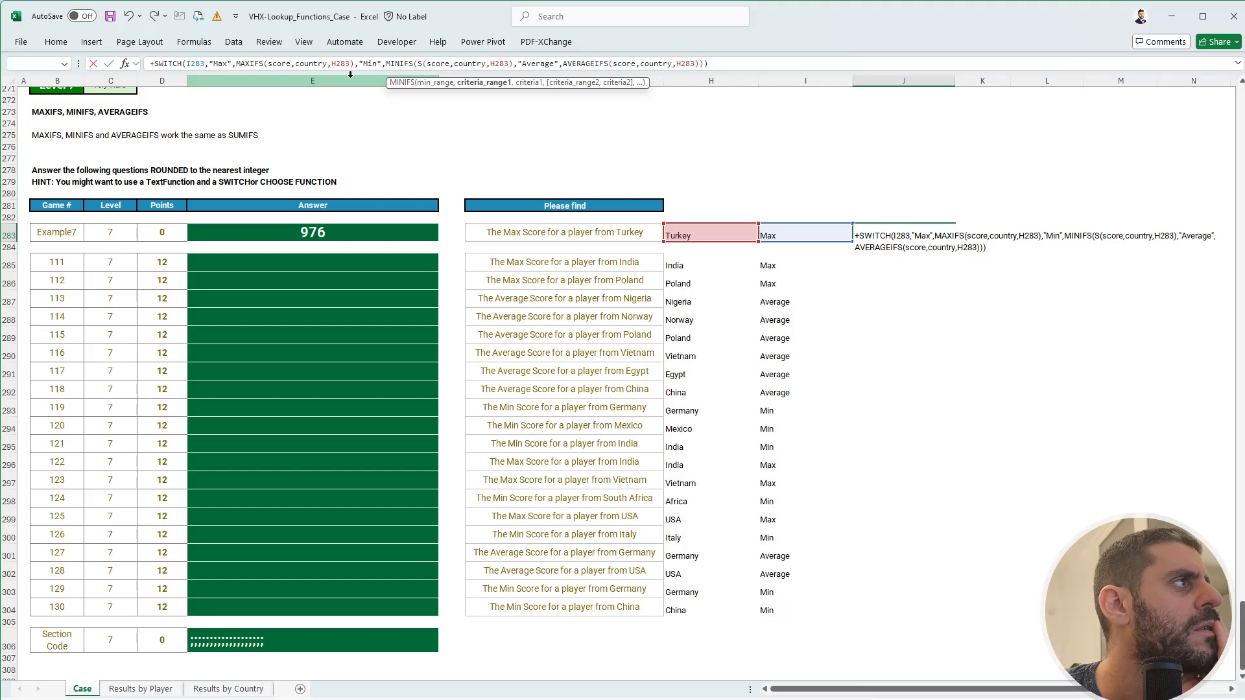
left_click(186, 64)
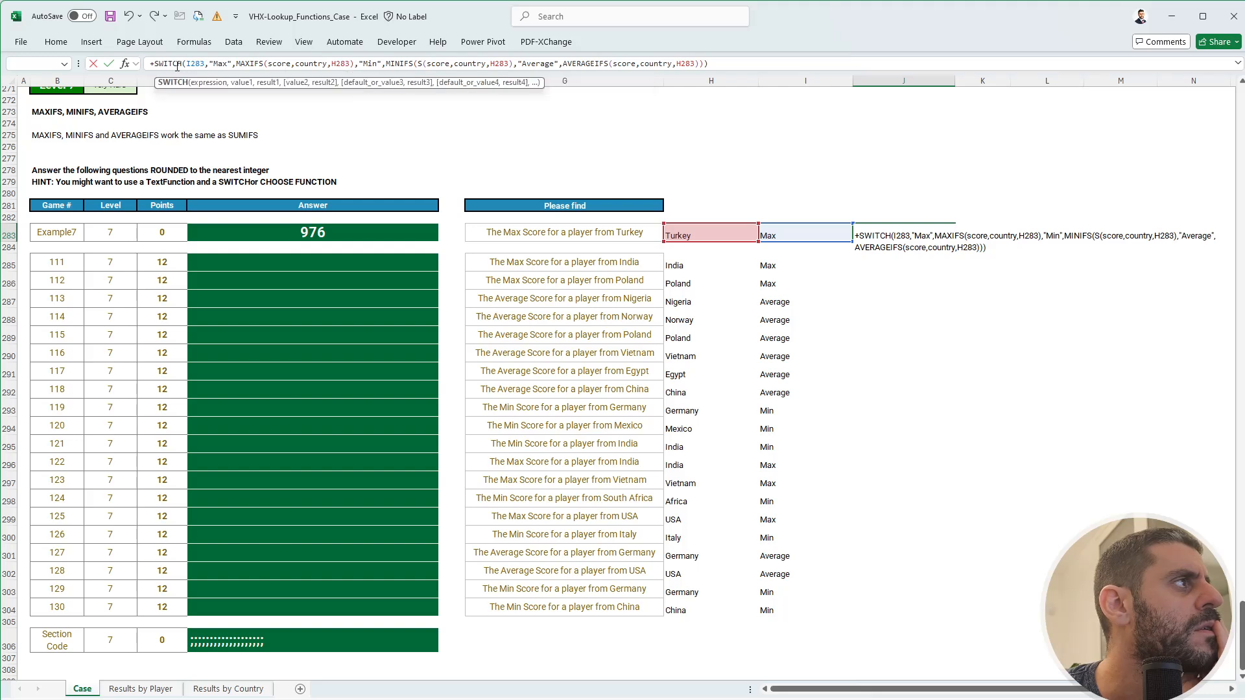
left_click(198, 83)
left_click(241, 83)
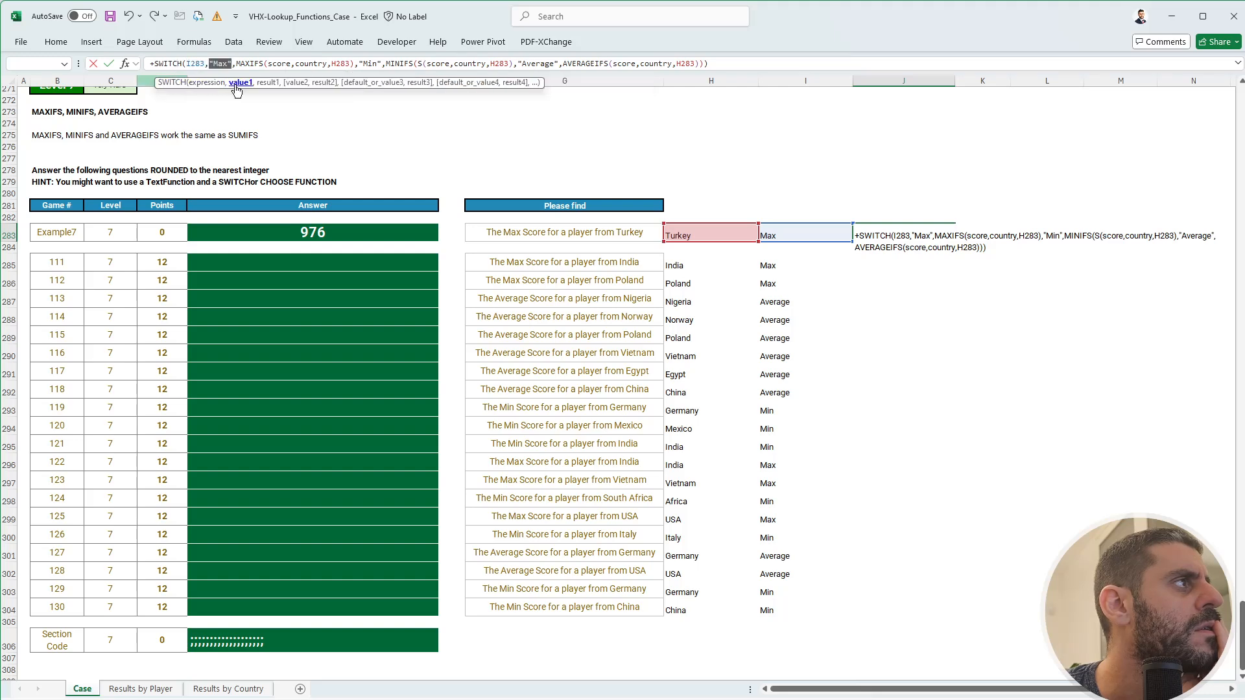
left_click(267, 83)
left_click(297, 83)
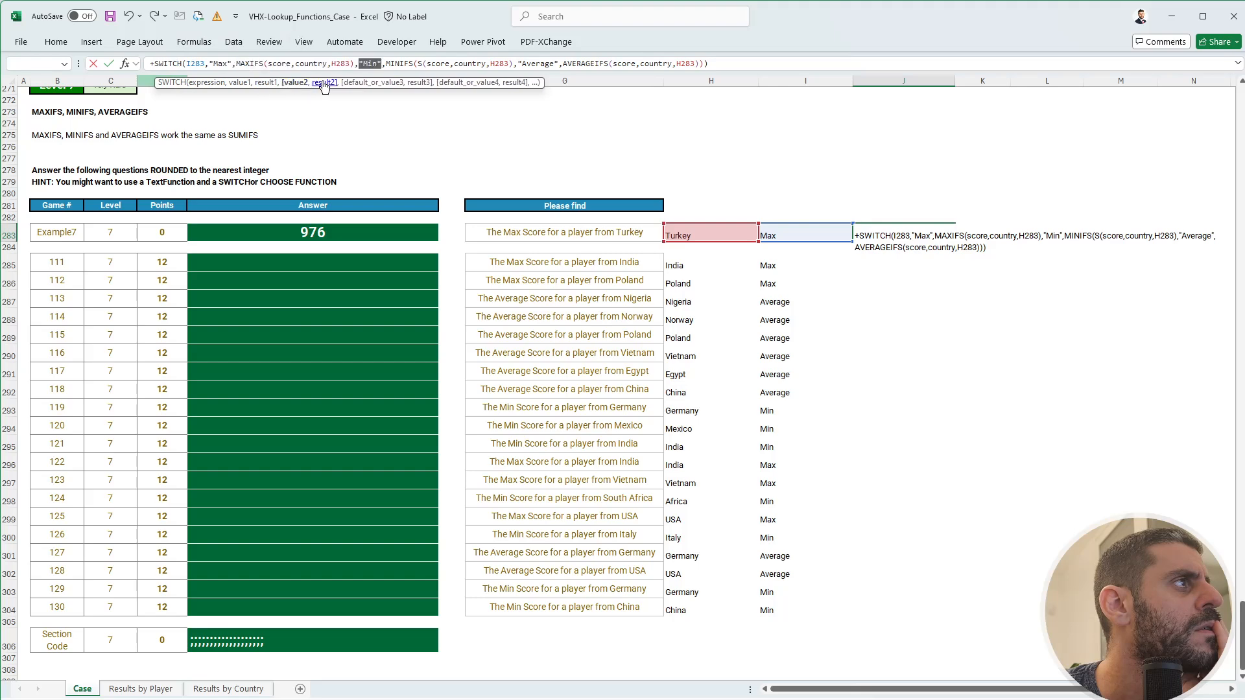
left_click(324, 83)
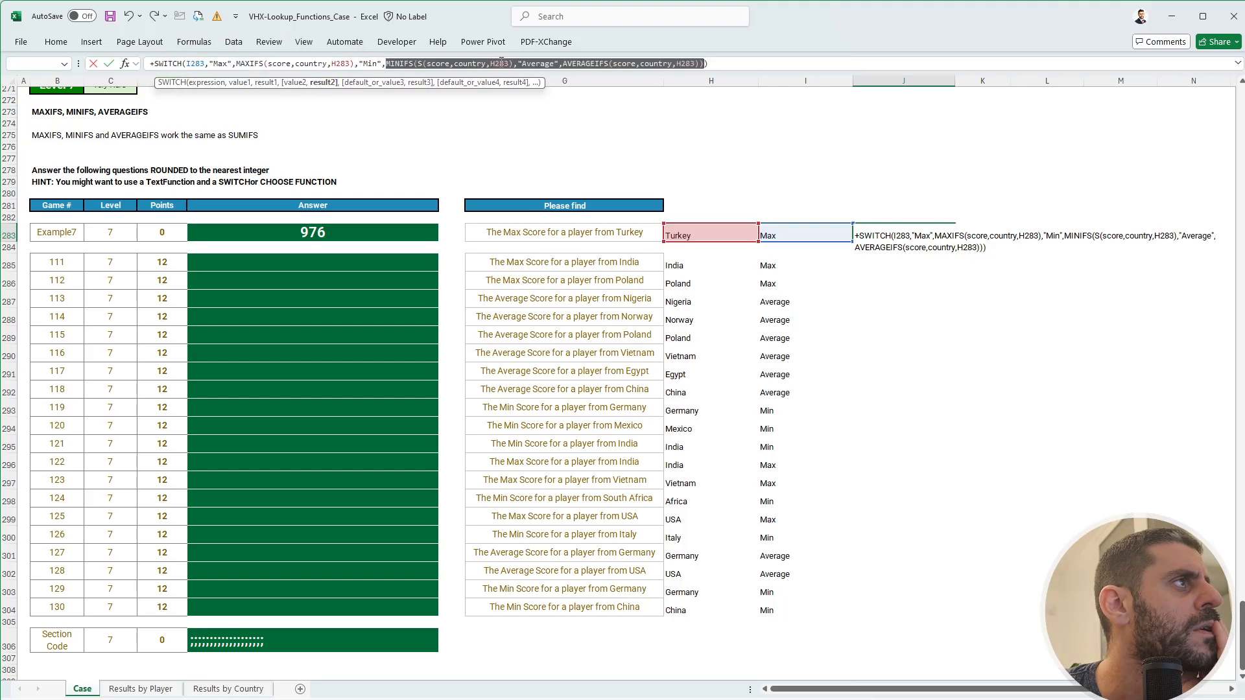
- Remove the stray S and extra bracket after MINIFS, commit the formula giving 976, and copy it
left_click(459, 65)
left_click(423, 65)
key("BackSpace")
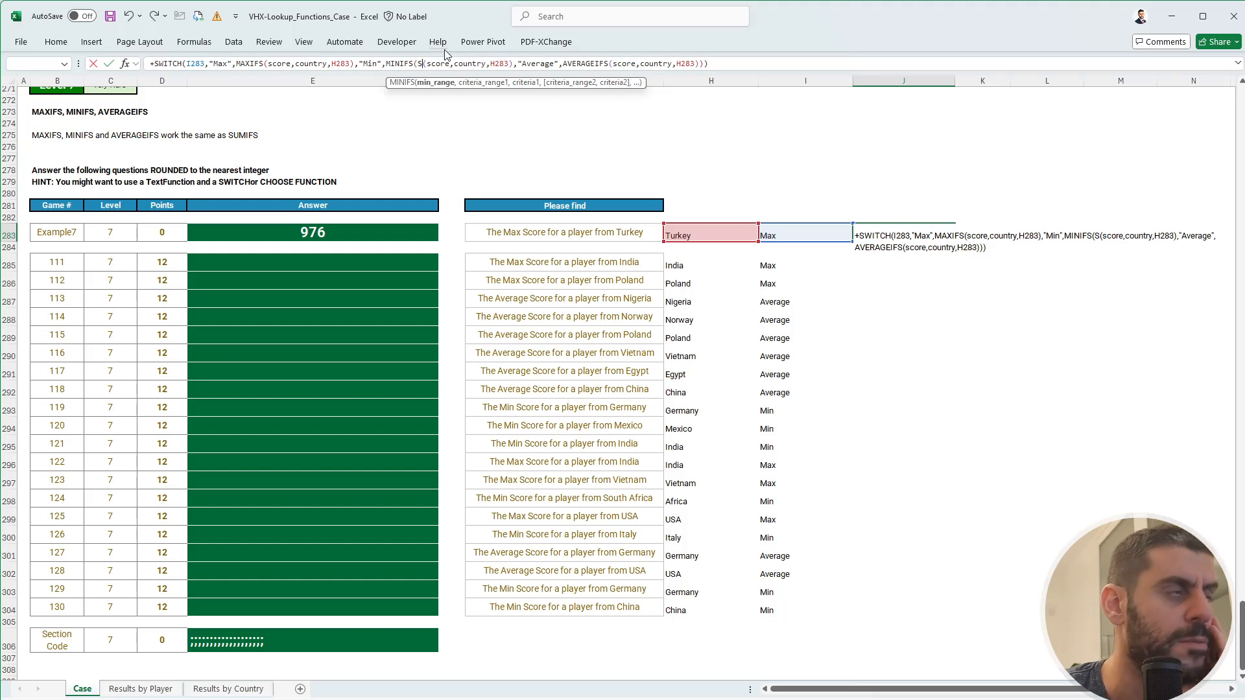
key("End")
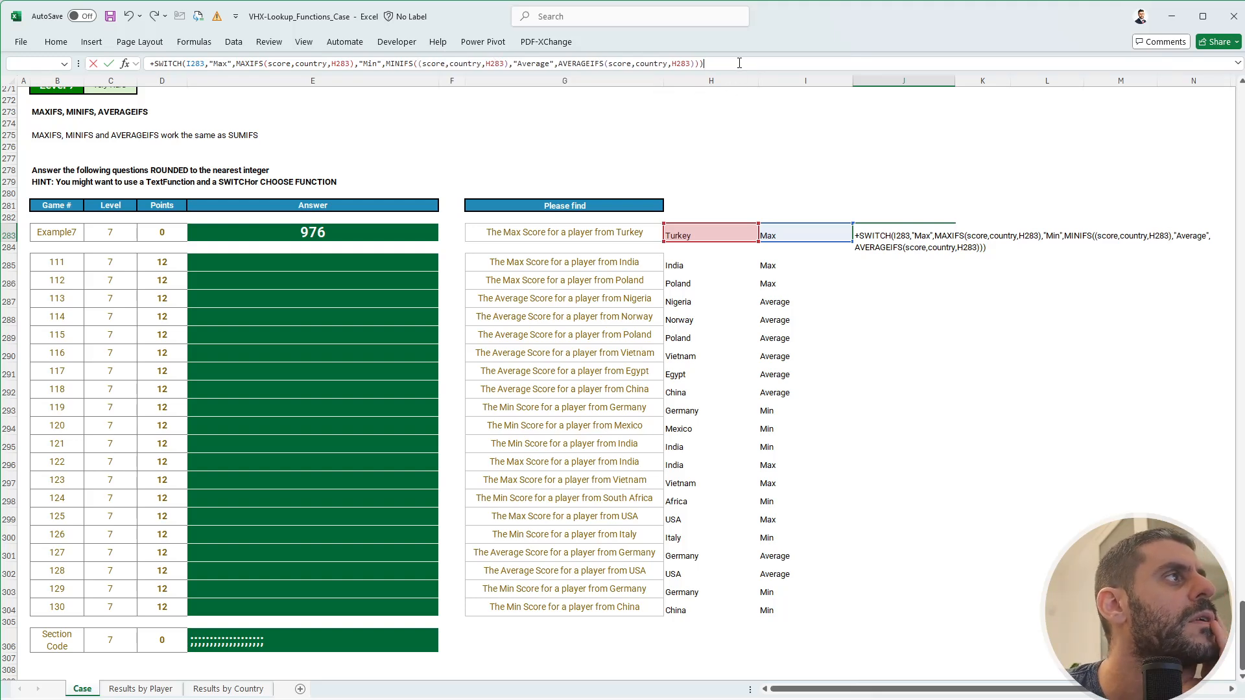
left_click(421, 64)
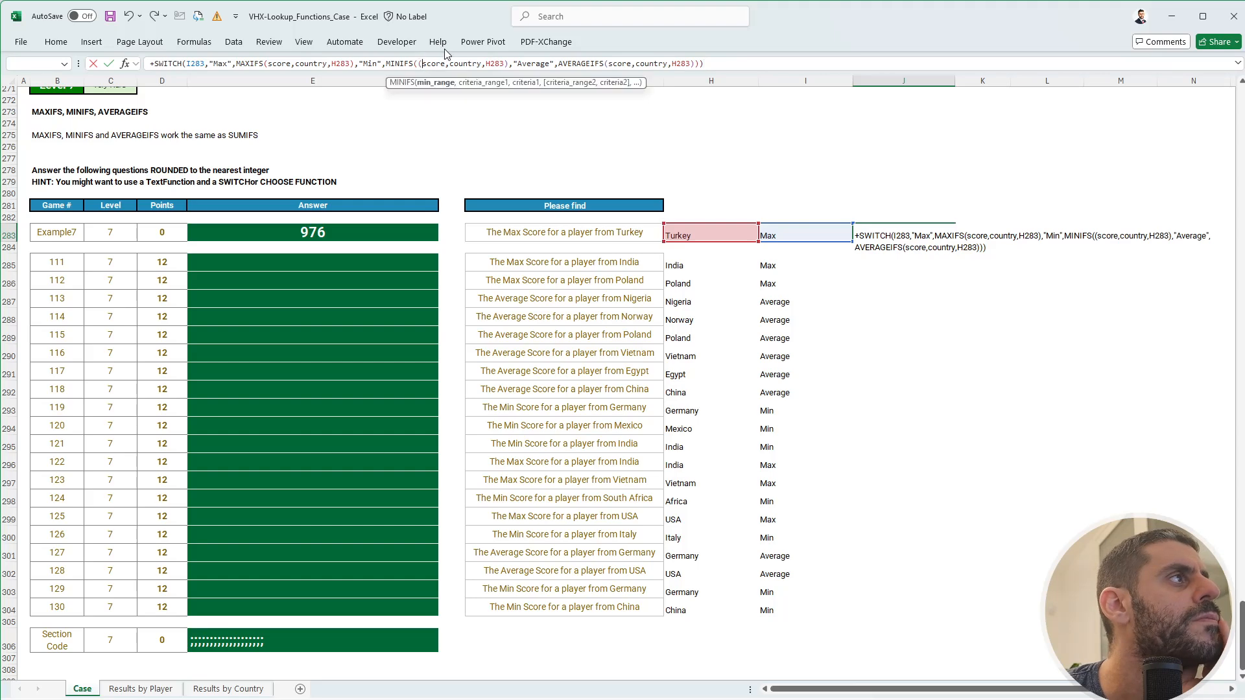
key("BackSpace")
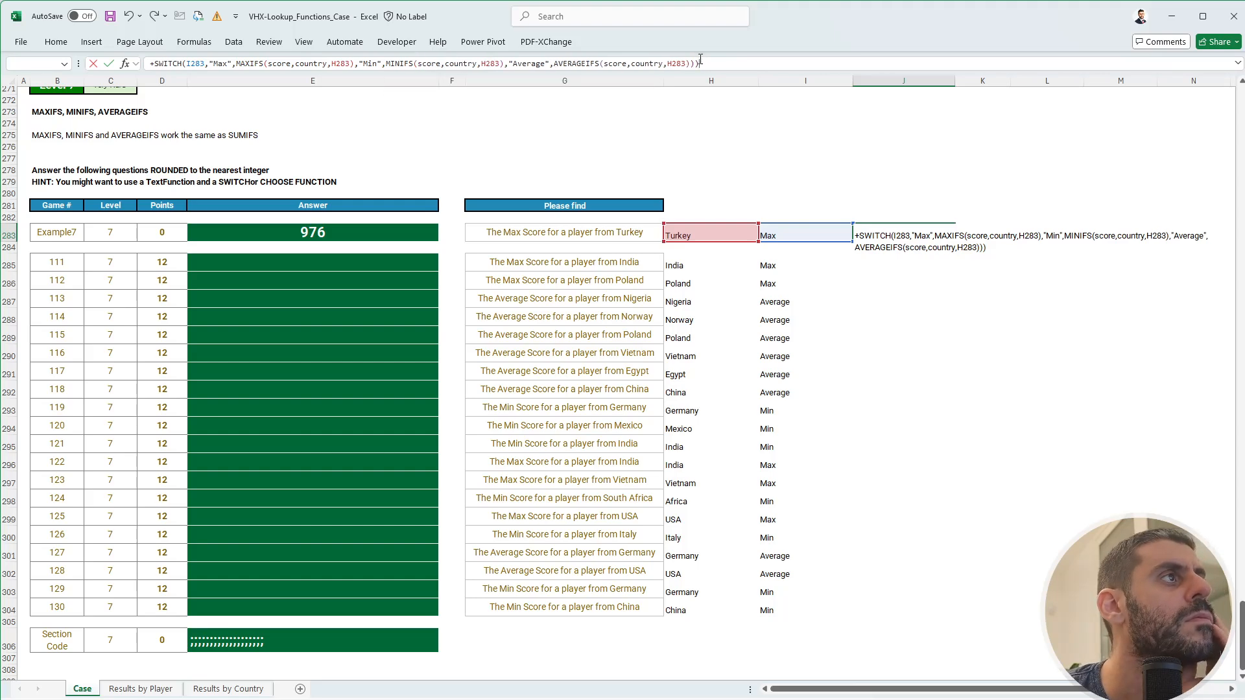
key("ctrl+Return")
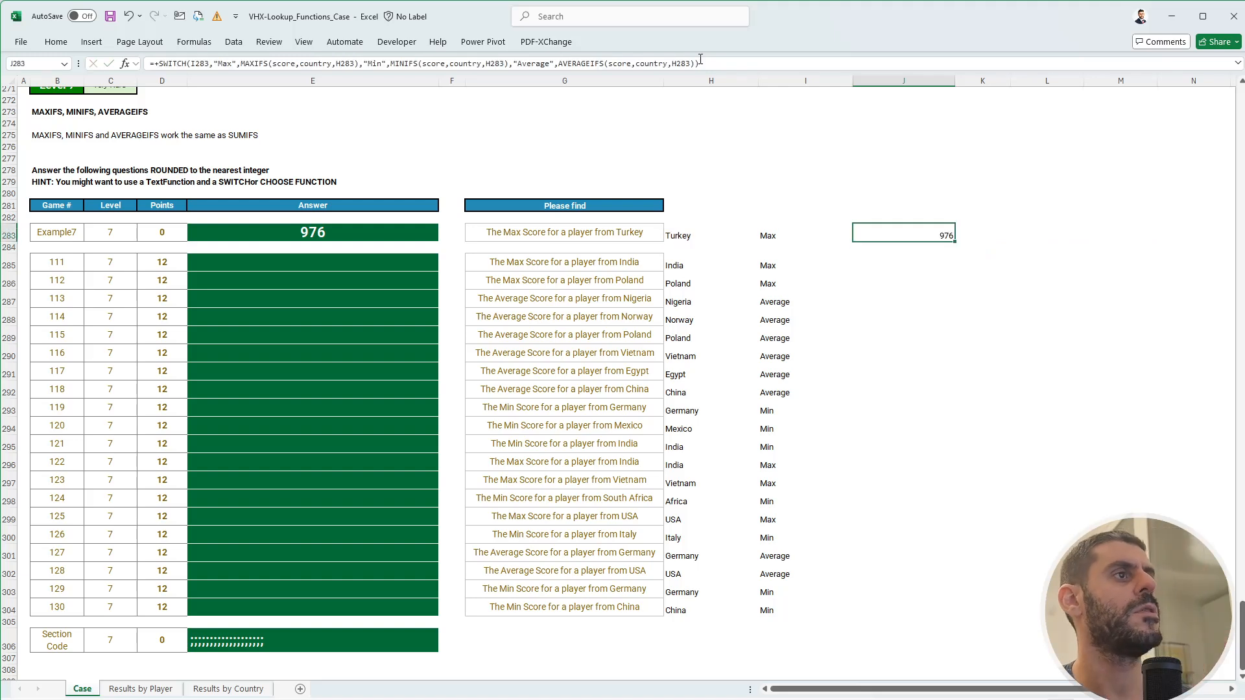
key("ctrl+c")
- Paste the J283 formula into J285:J304 and check the first result
left_click_drag(895, 261, 906, 607)
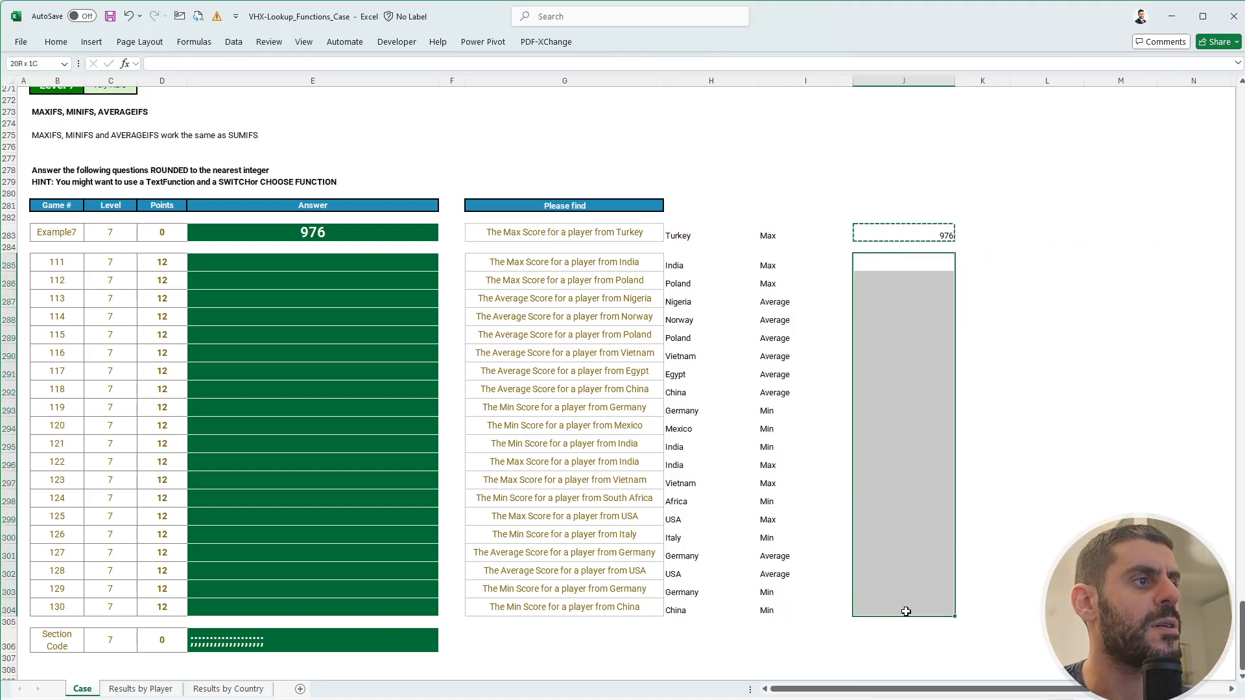
key("ctrl+v")
key("Escape")
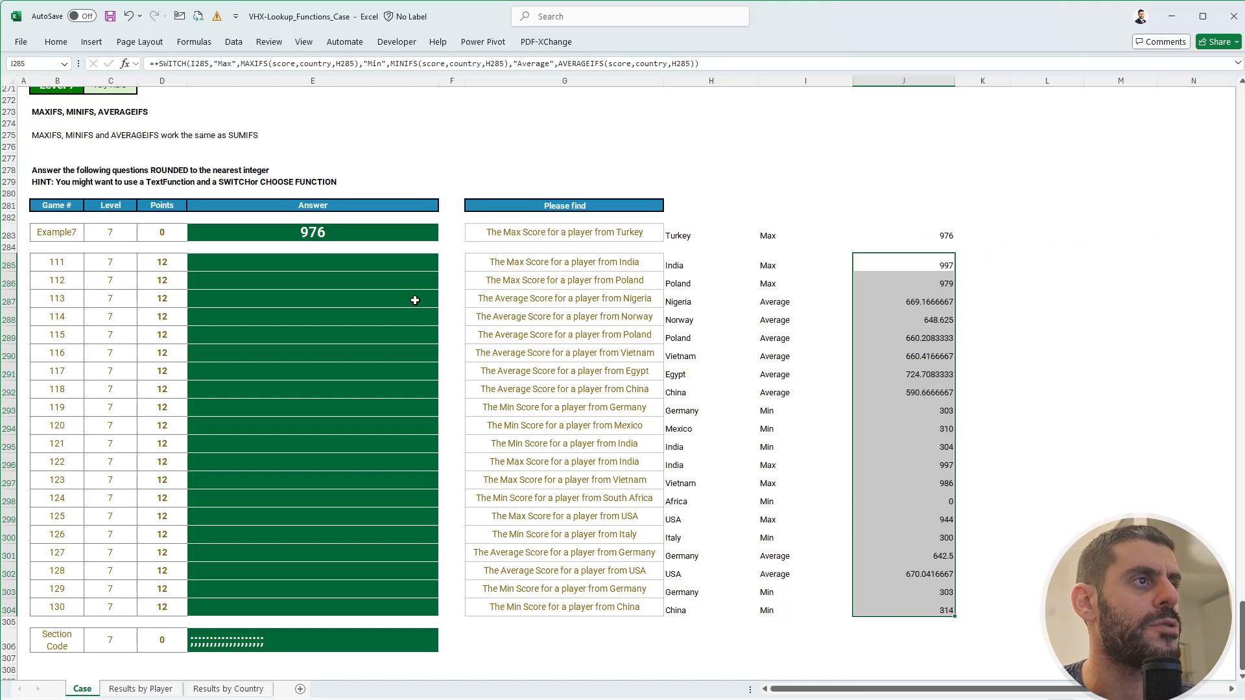
left_click(886, 265)
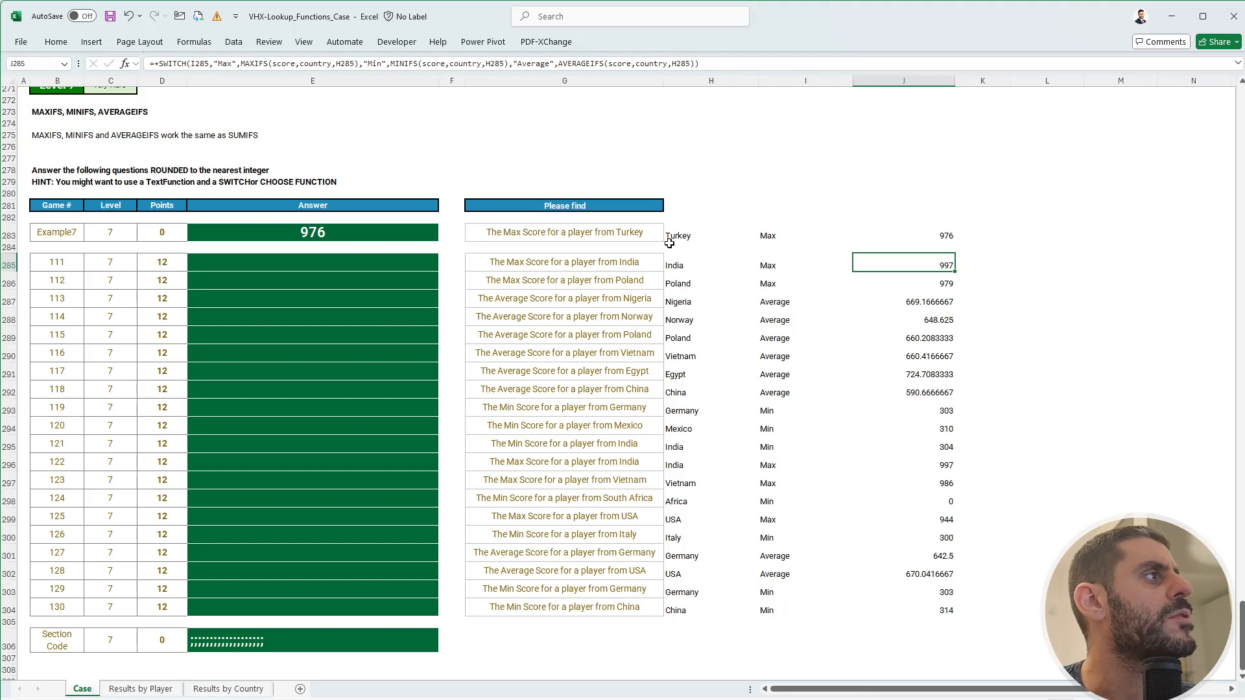
left_click(898, 232)
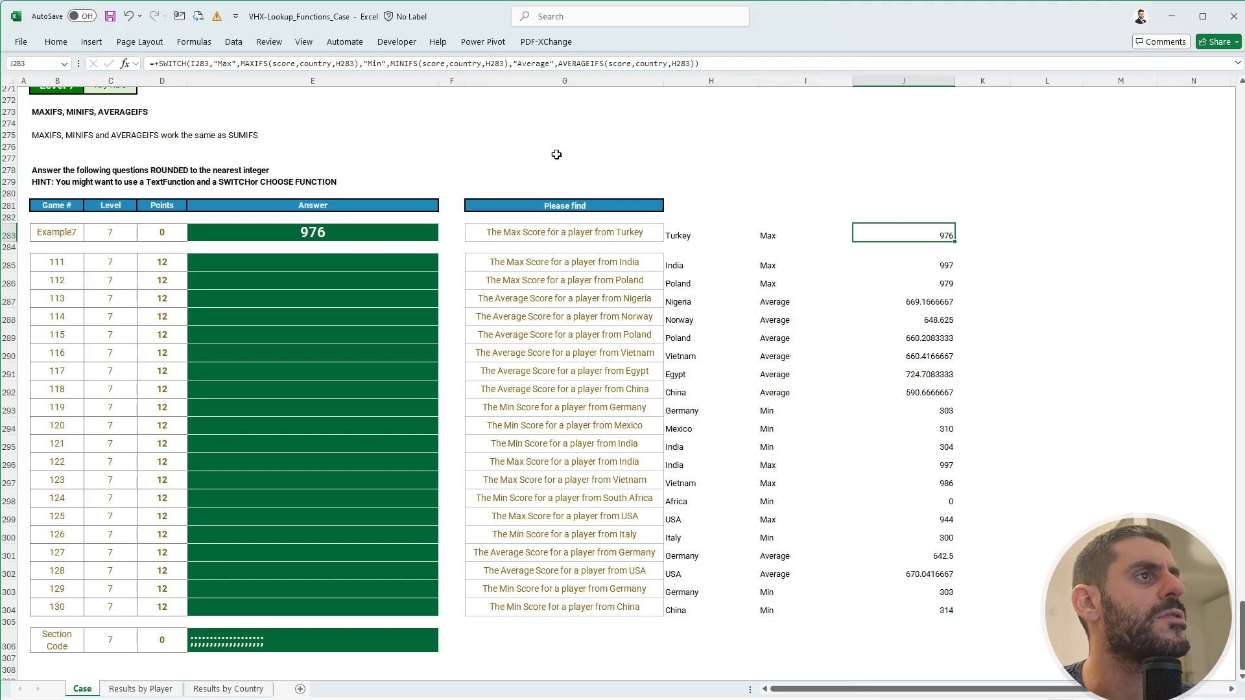
- Wrap J283's formula in ROUND(...,0) and paste it down J285:J304
left_click(160, 63)
type("ROUND(")
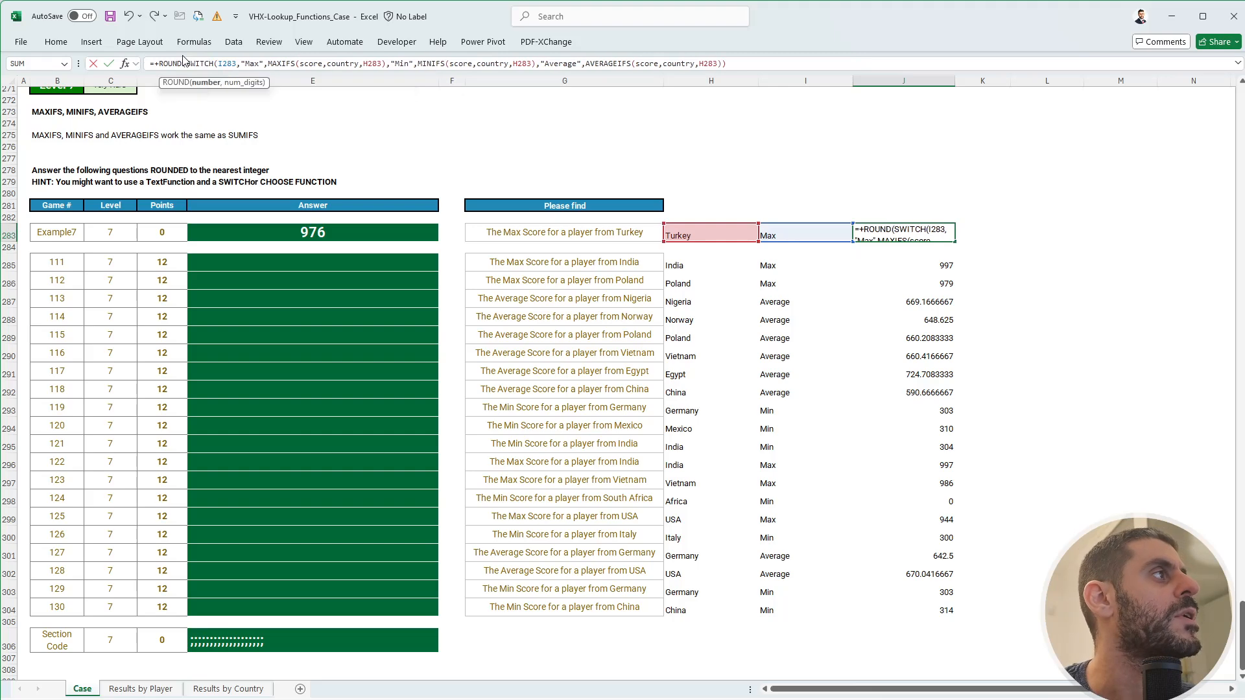
left_click(762, 63)
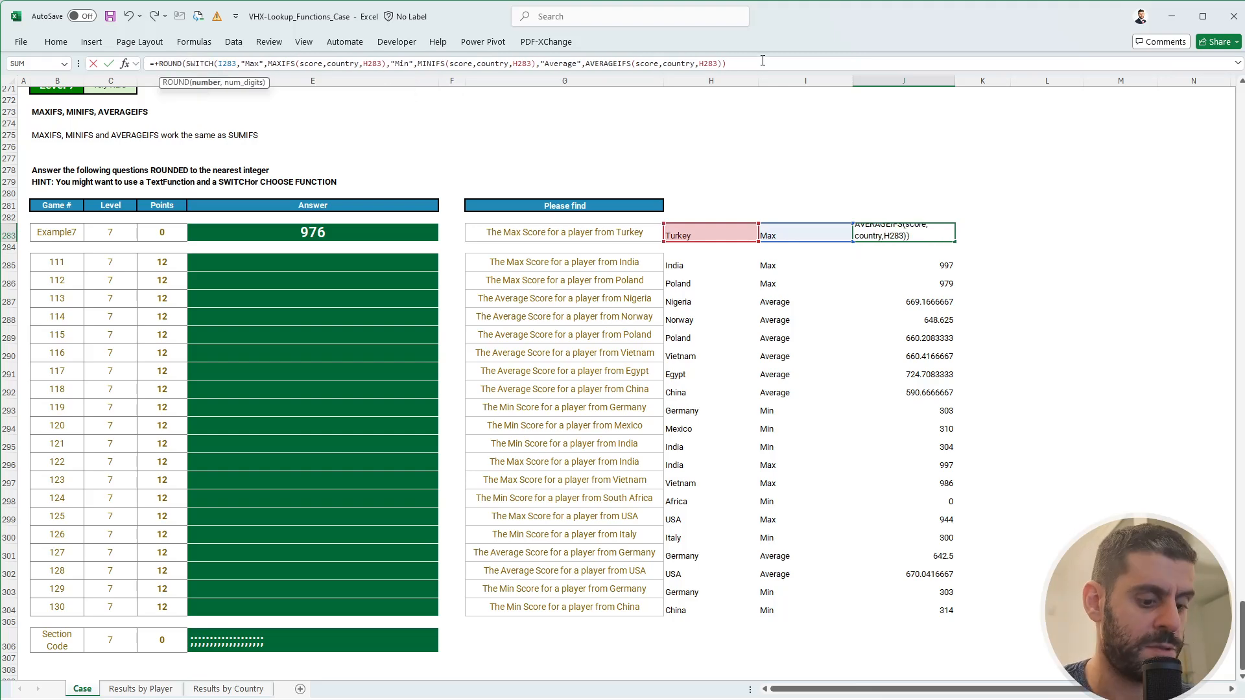
type(",0")
key("ctrl+Return")
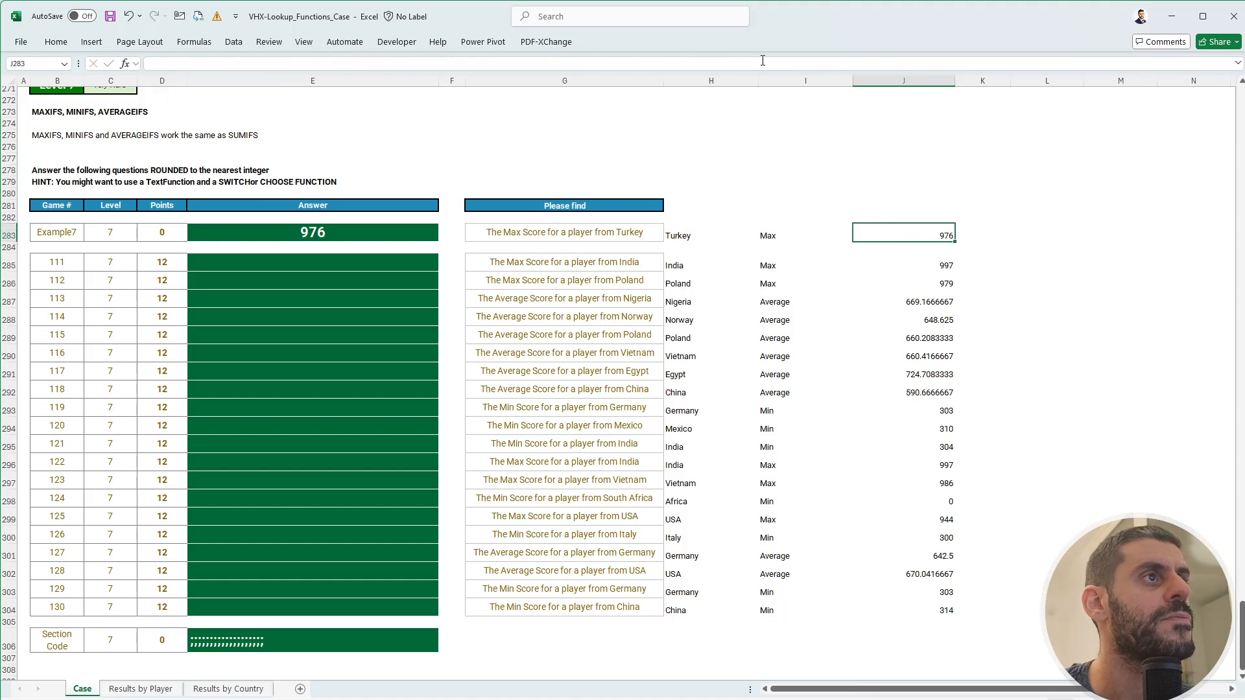
key("ctrl+c")
key("Down")
key("Down")
key("ctrl+shift+Down")
key("ctrl+v")
- Link E285 to =+J285:J304 and copy the Level 7 section code from E306
key("Escape")
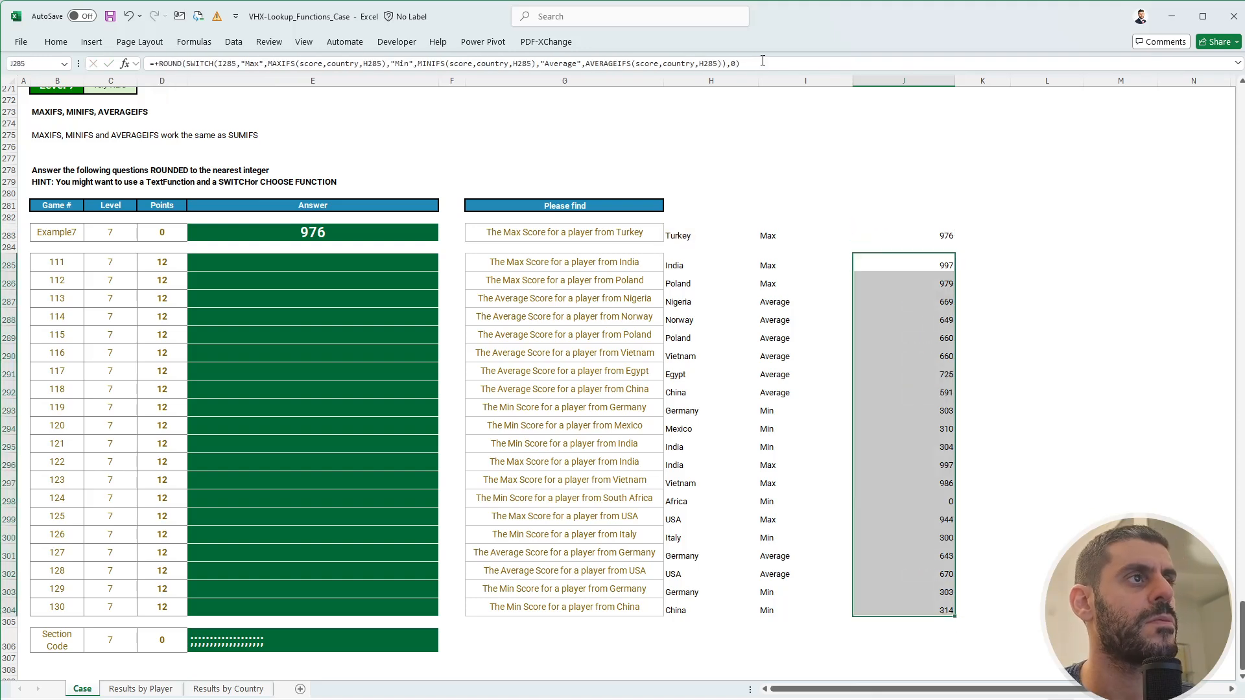
key("Left")
key("Left")
key("Left")
key("Left")
key("Left")
type("+")
key("ctrl+Right")
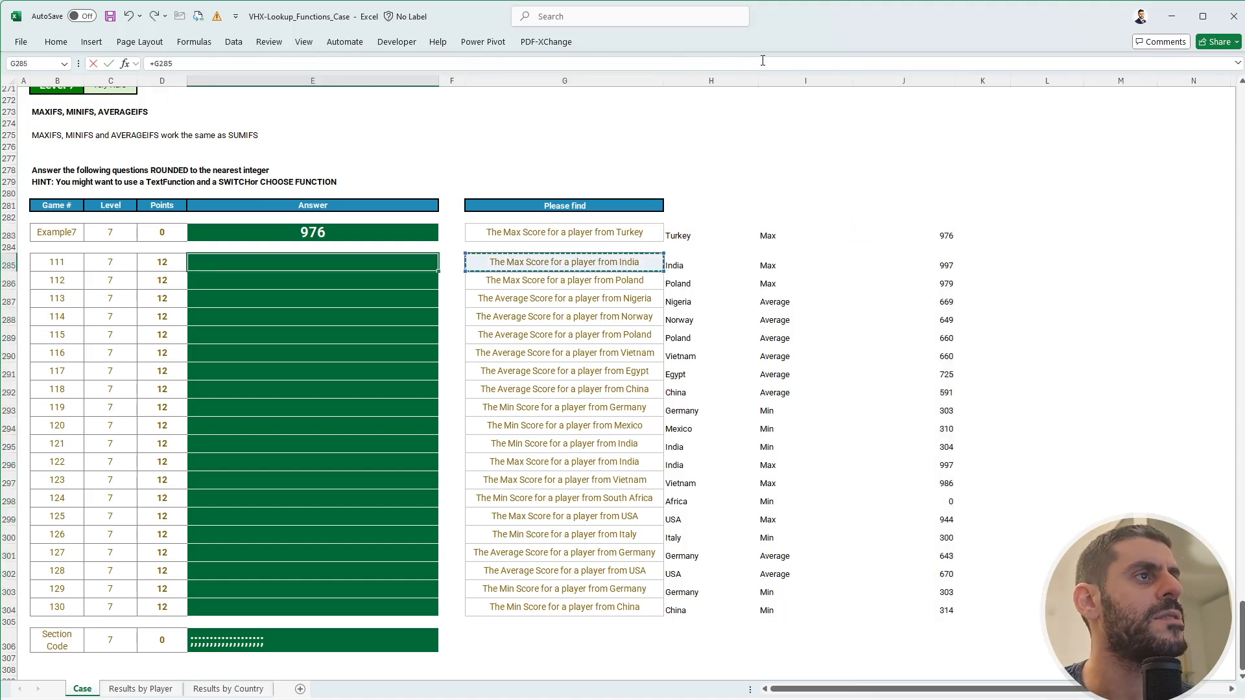
key("ctrl+Right")
key("ctrl+Right")
key("ctrl+Left")
key("ctrl+shift+Down")
key("Return")
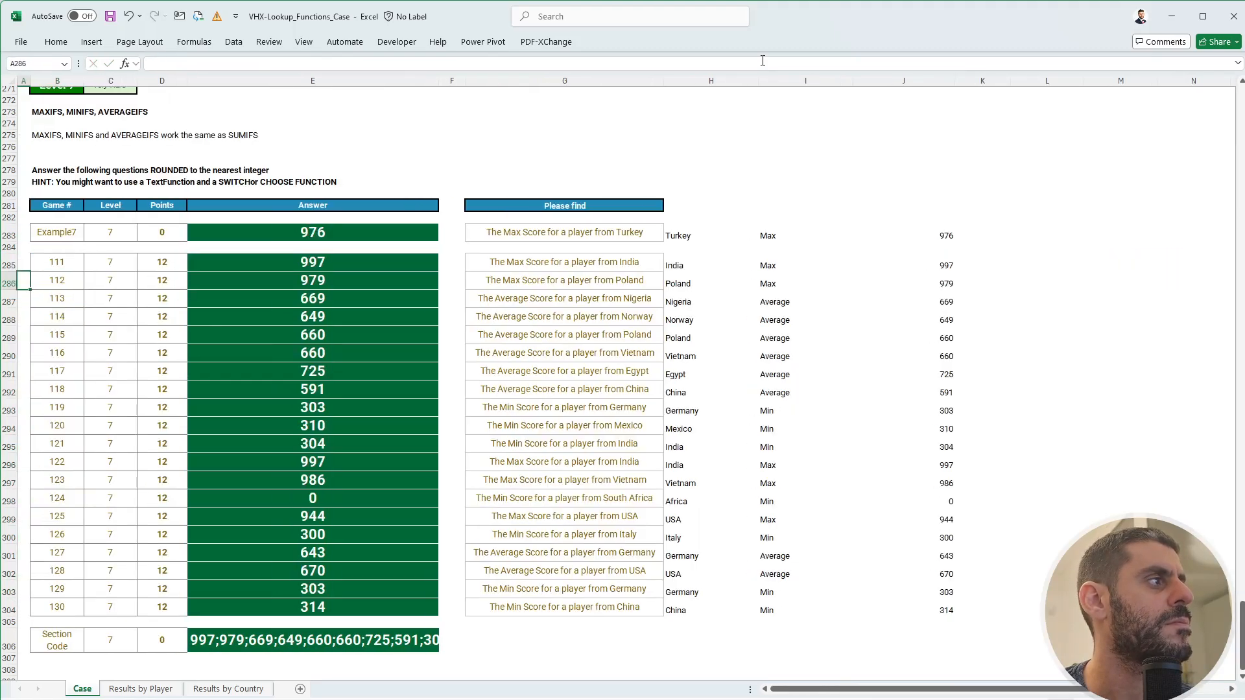
key("ctrl+Down")
key("ctrl+Down")
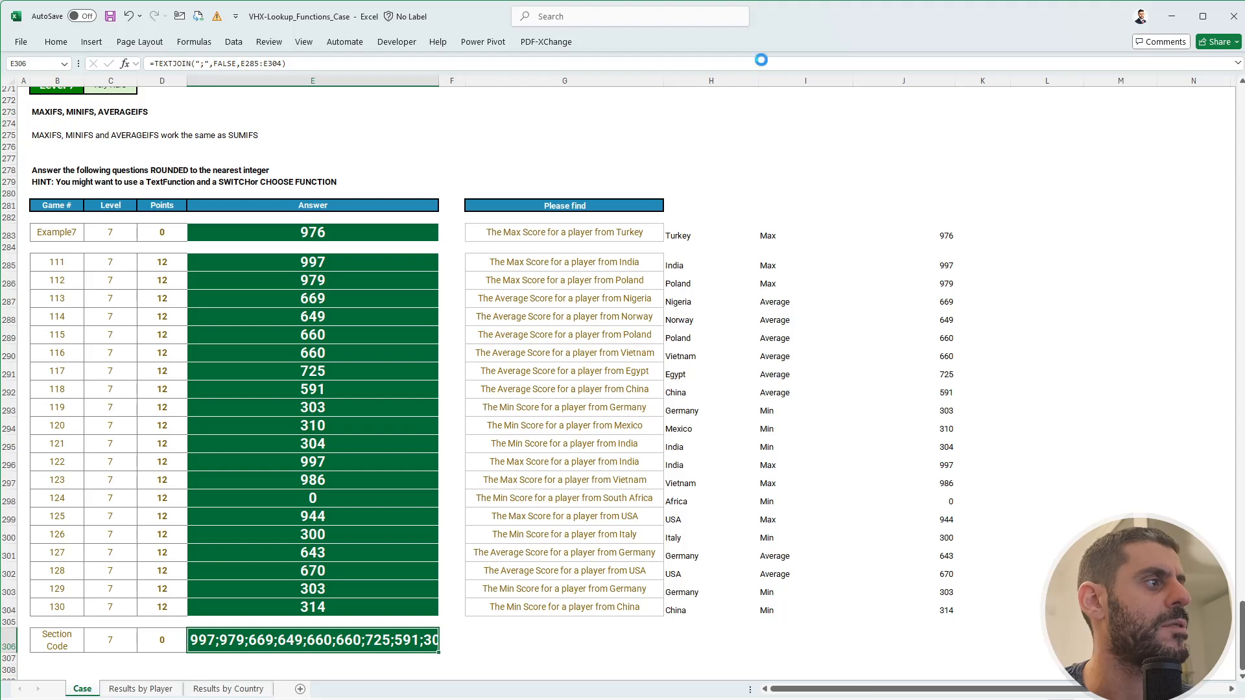
key("ctrl+c")
- Paste the Level 7 section code into FlexiQuiz's Level 7 box
key("alt+Tab")
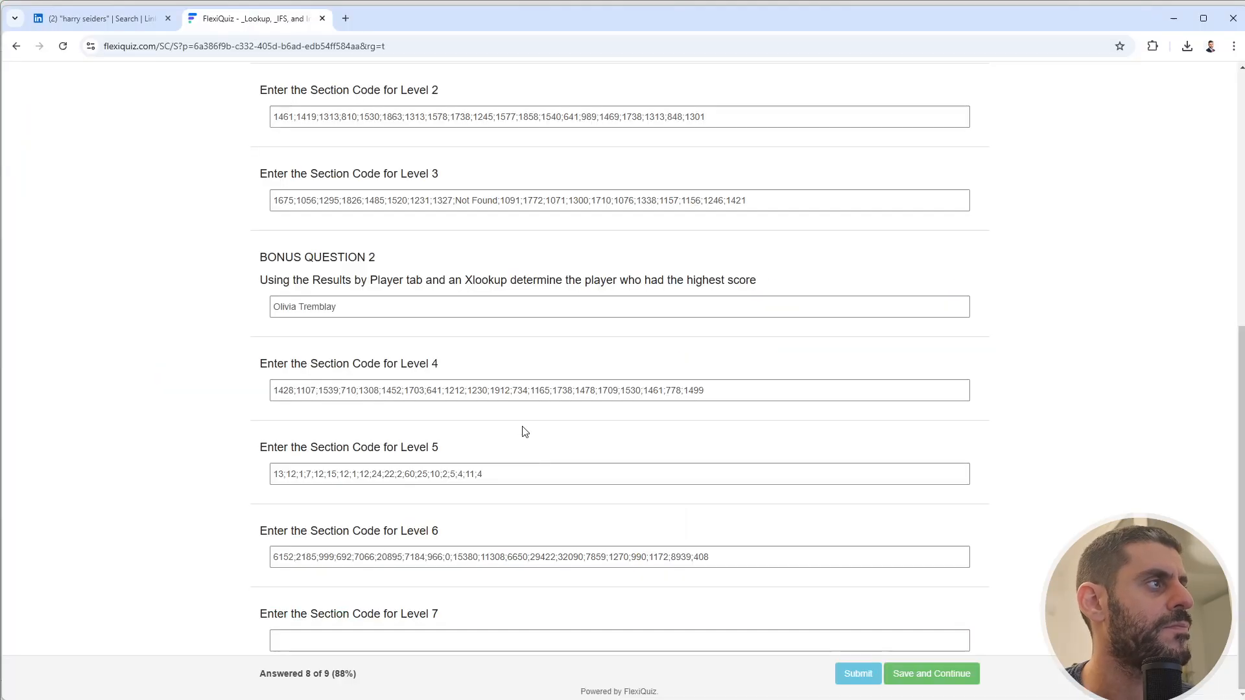
left_click(385, 647)
key("ctrl+v")
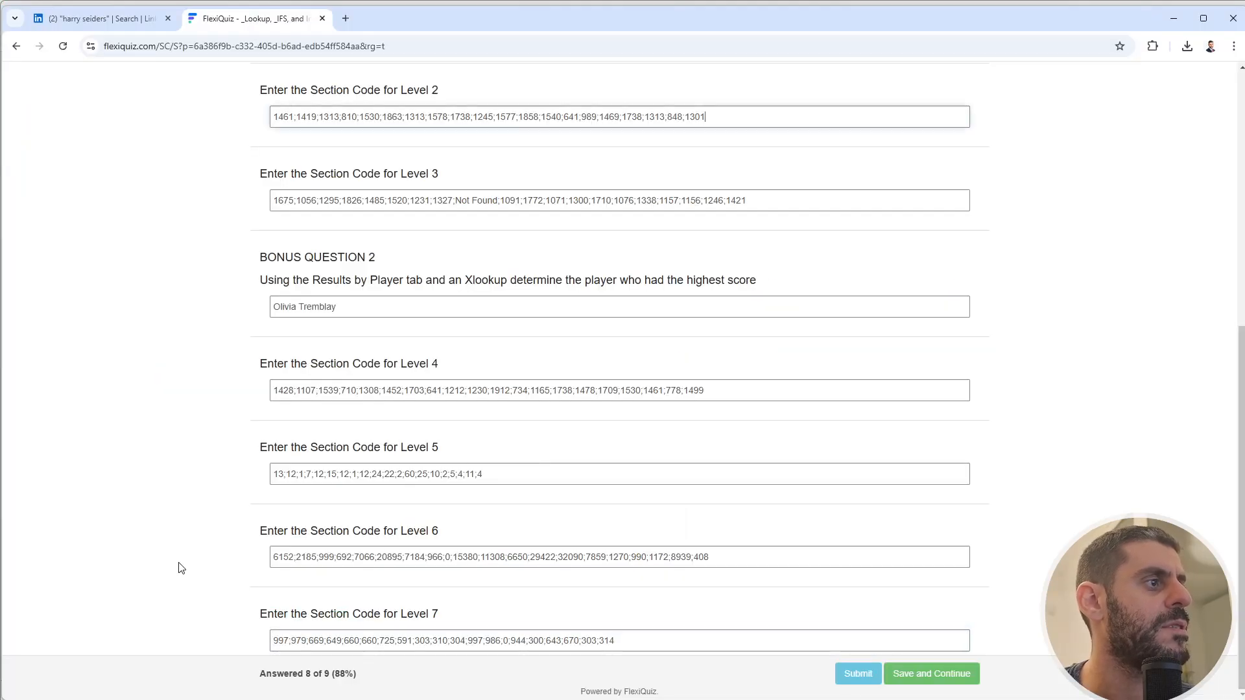
key("alt+Tab")
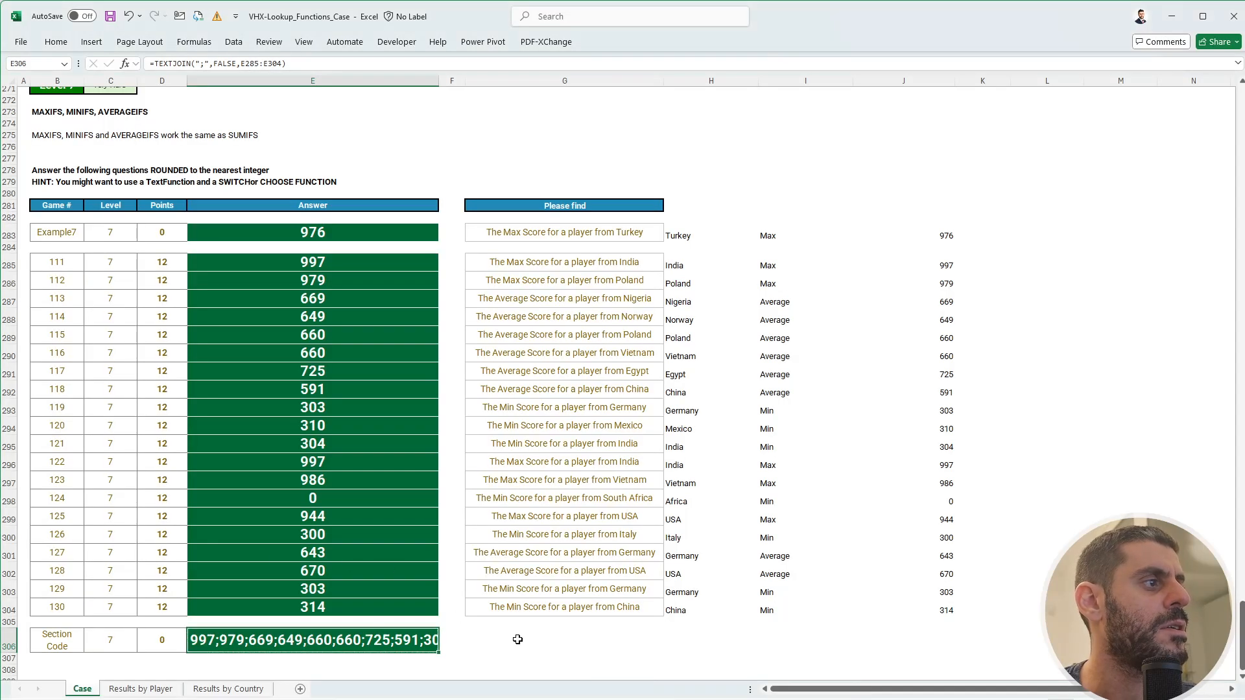
left_click(517, 639)
key("alt+Tab")
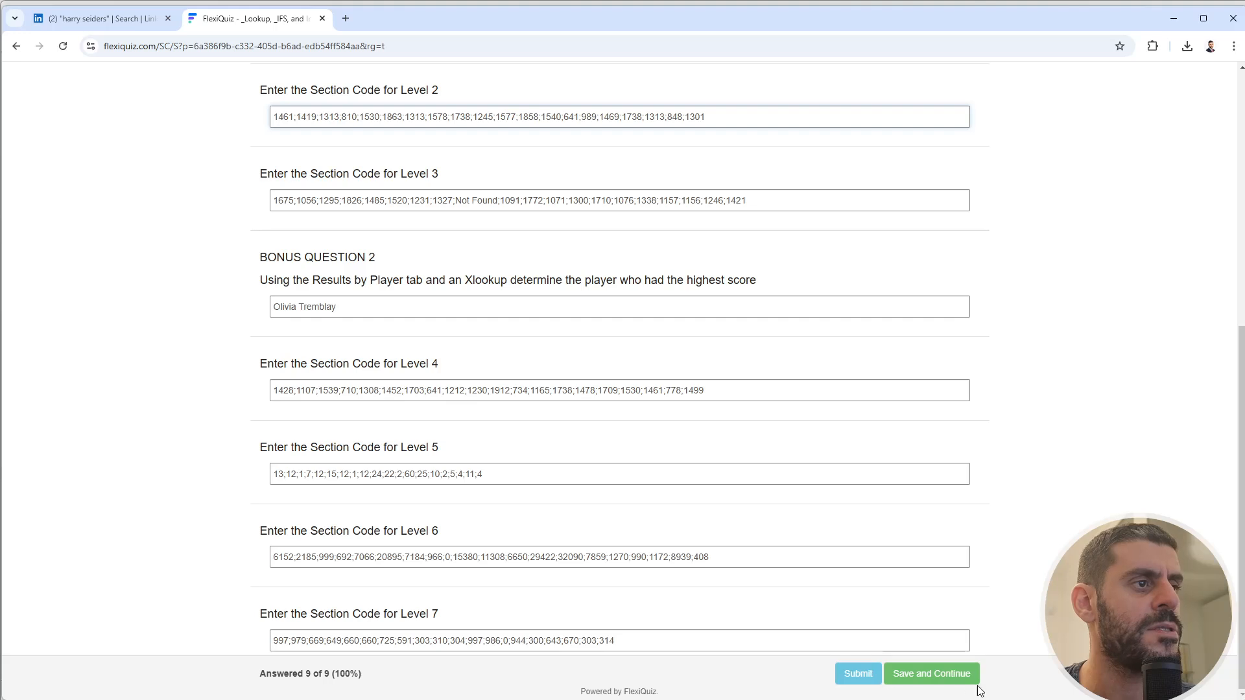
- Submit the quiz and review it, seeing 910/1150 with Level 7 marked wrong
left_click(841, 671)
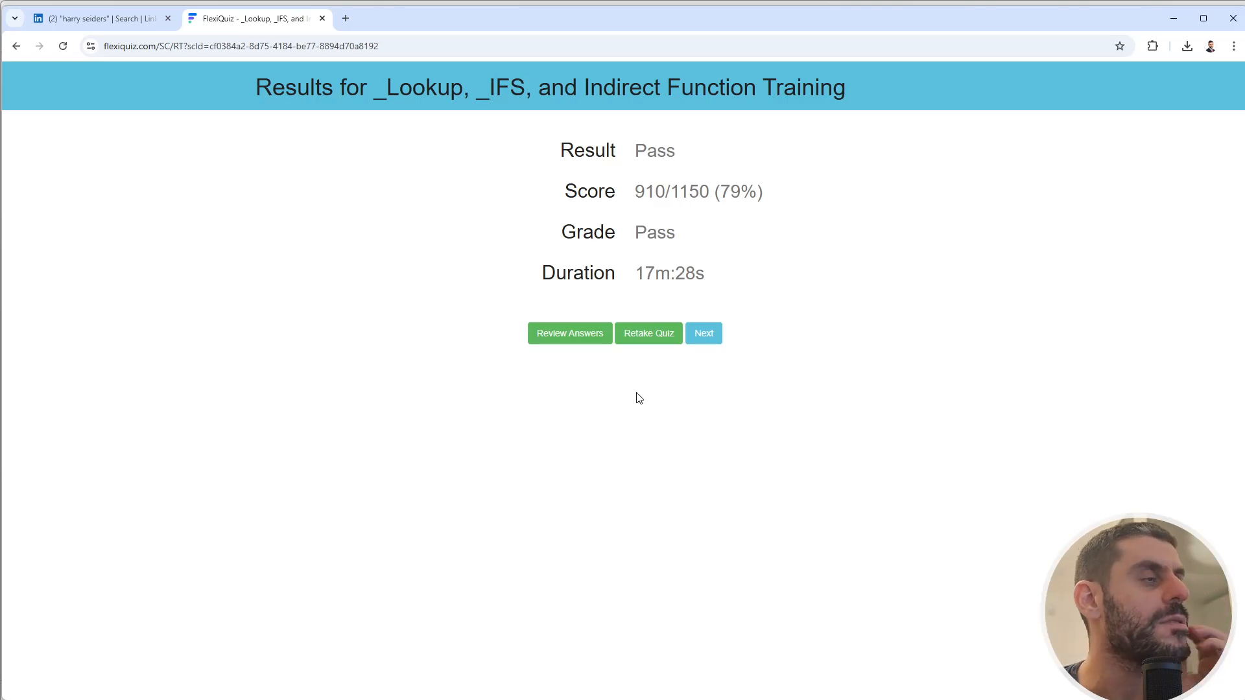
left_click(582, 335)
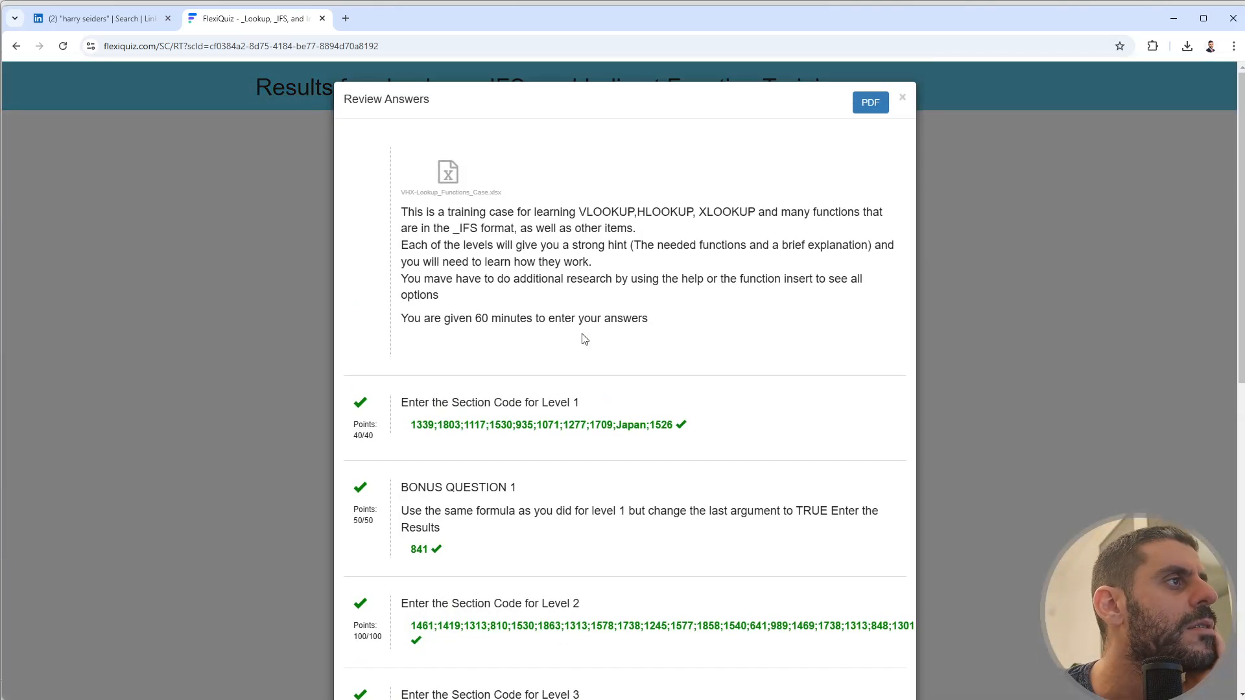
scroll(582, 389, "down", 9)
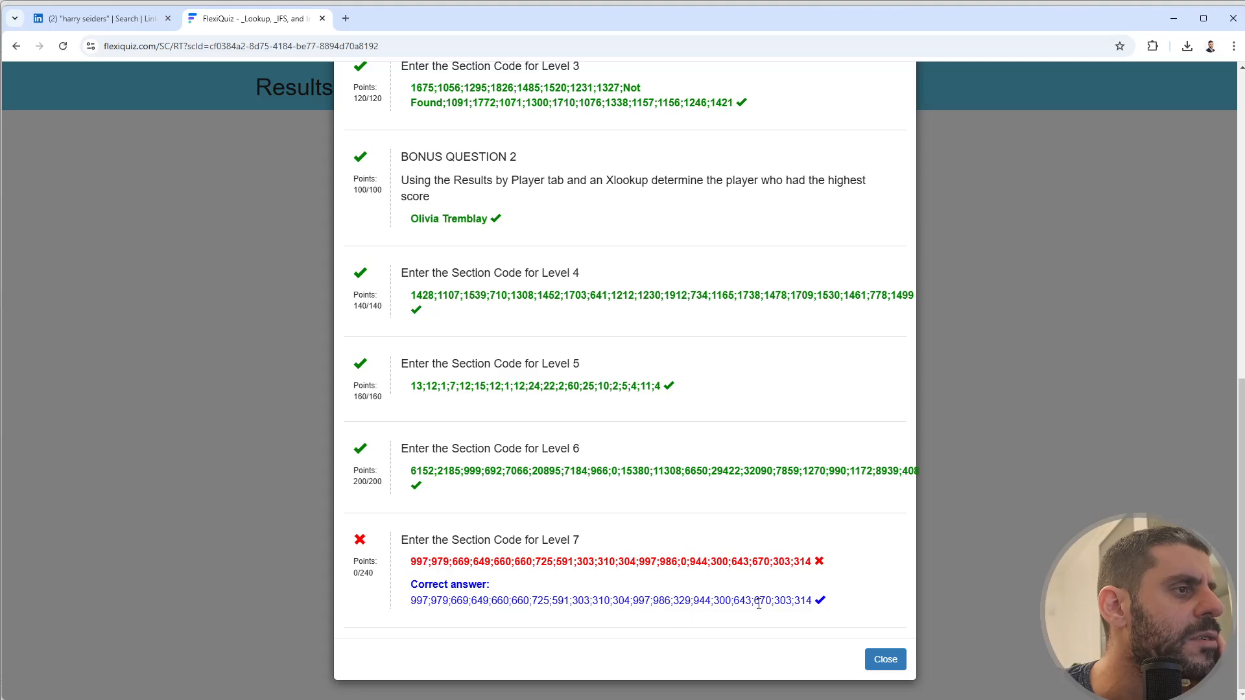
left_click(883, 658)
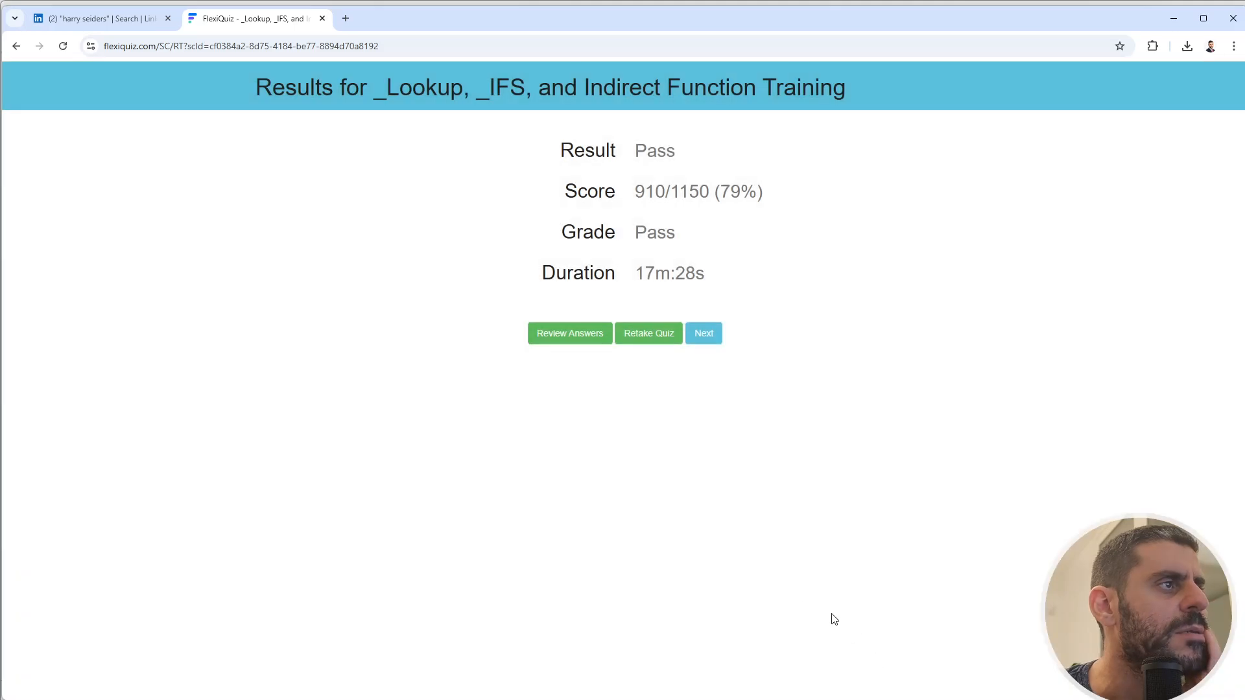
- Inspect E285's linked answer formula and J283's rounded SWITCH formula
key("alt+Tab")
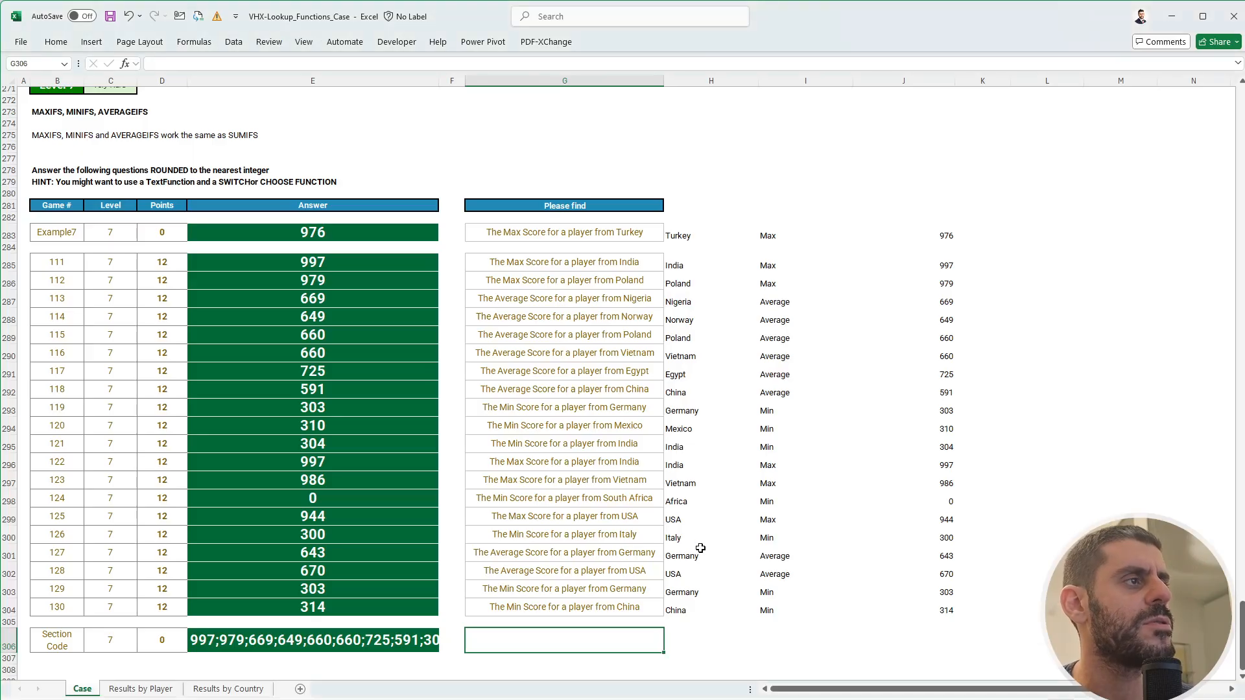
left_click(341, 267)
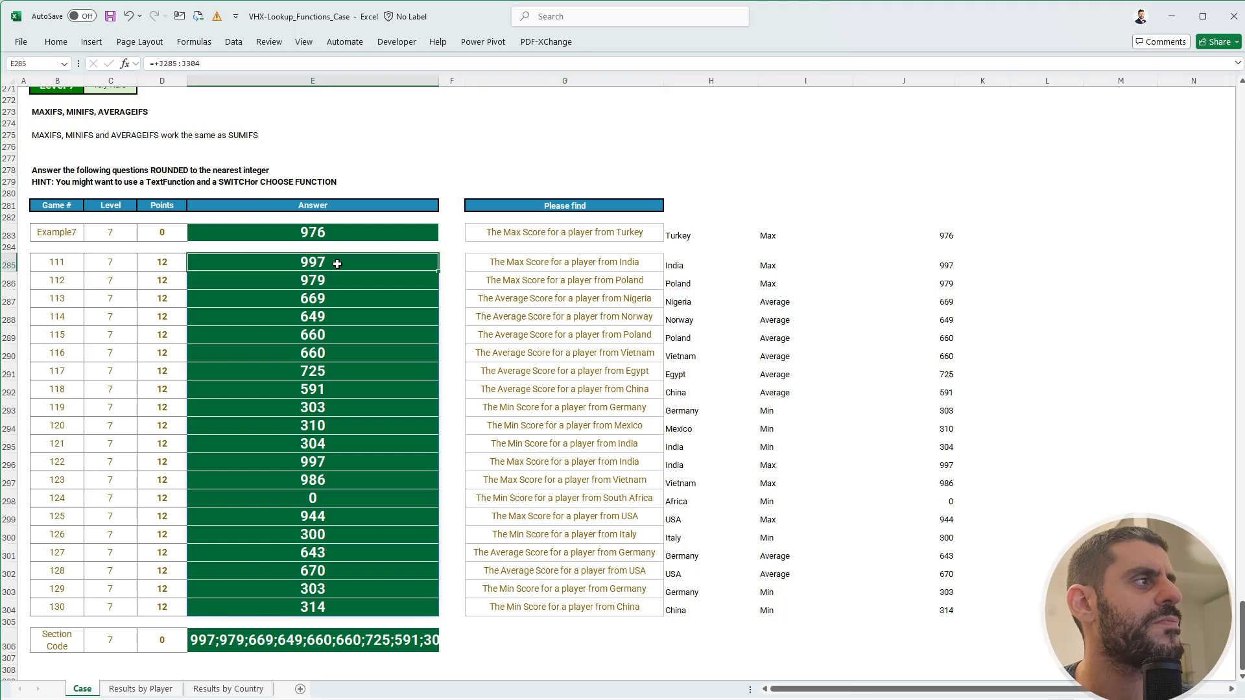
left_click(948, 235)
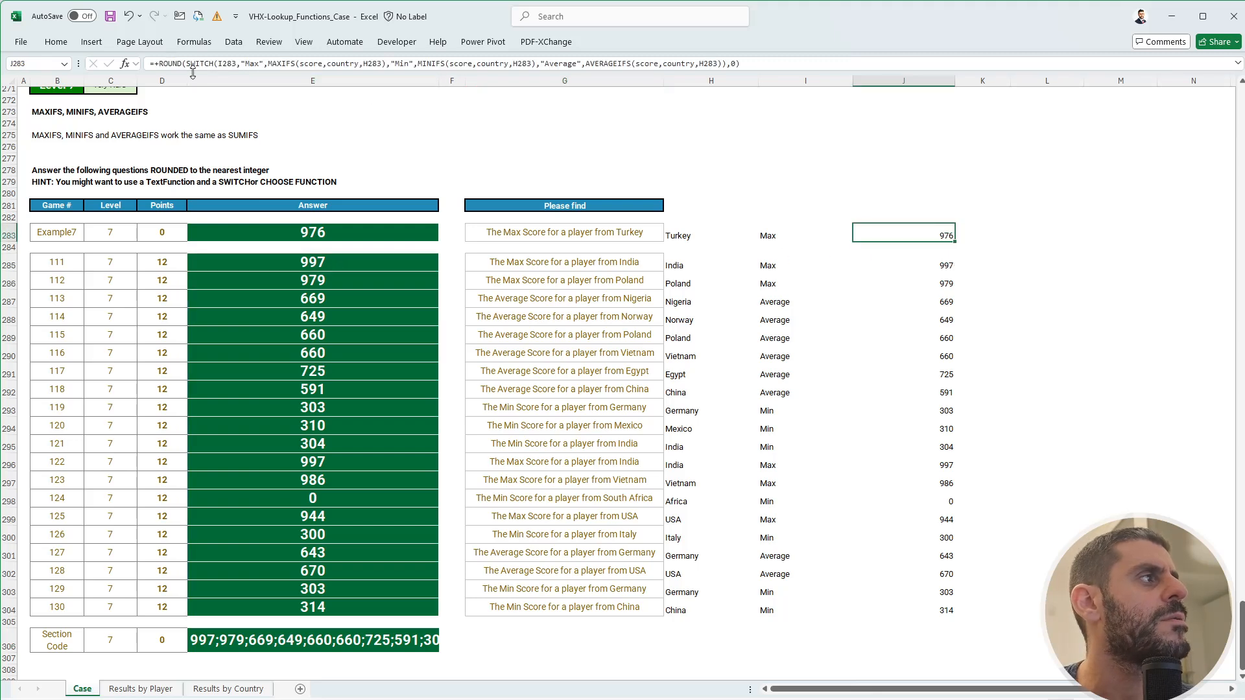
scroll(219, 221, "up", 1)
scroll(219, 221, "up", 1)
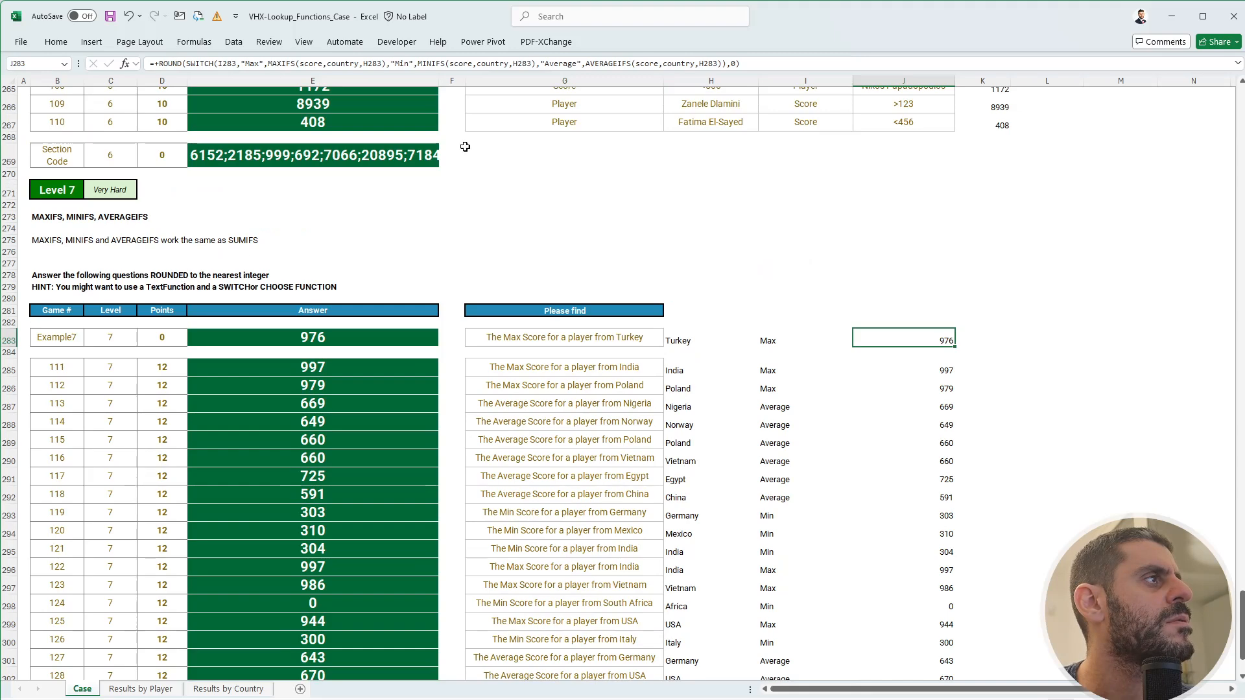
left_click(736, 64)
key("Return")
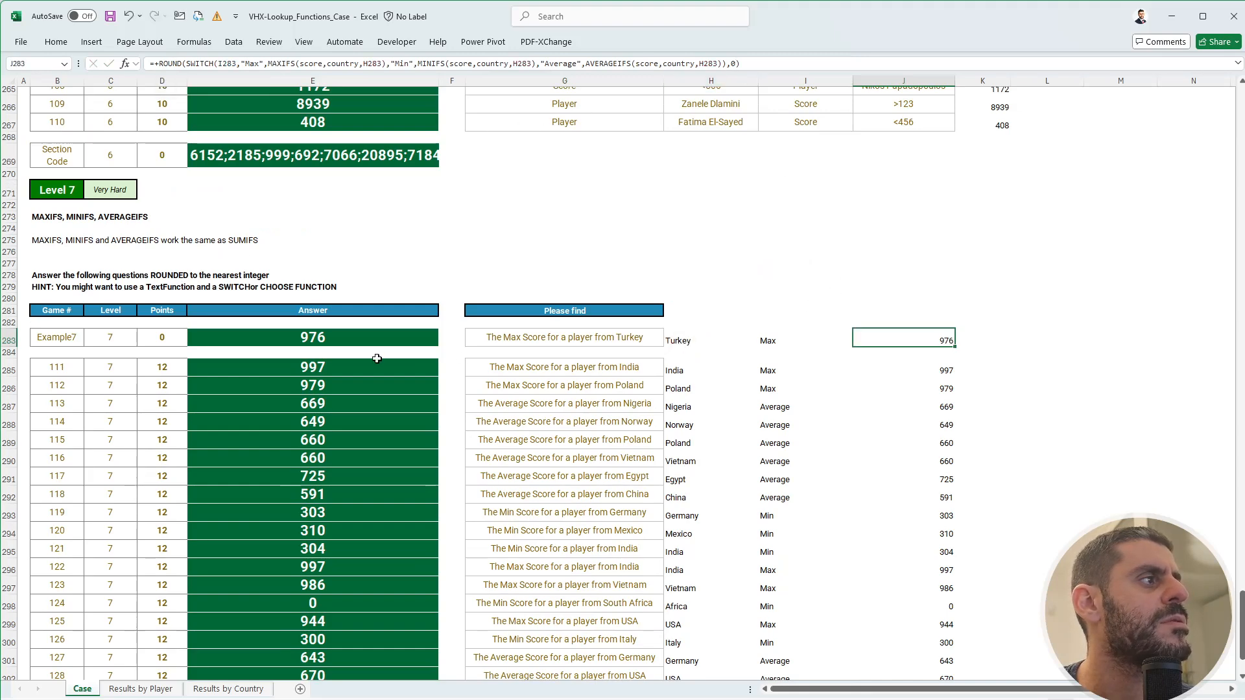
left_click(332, 336)
left_click(331, 385)
- Paste J285:J304 as values into E285:E304 and move to the section code in E306
left_click(331, 368)
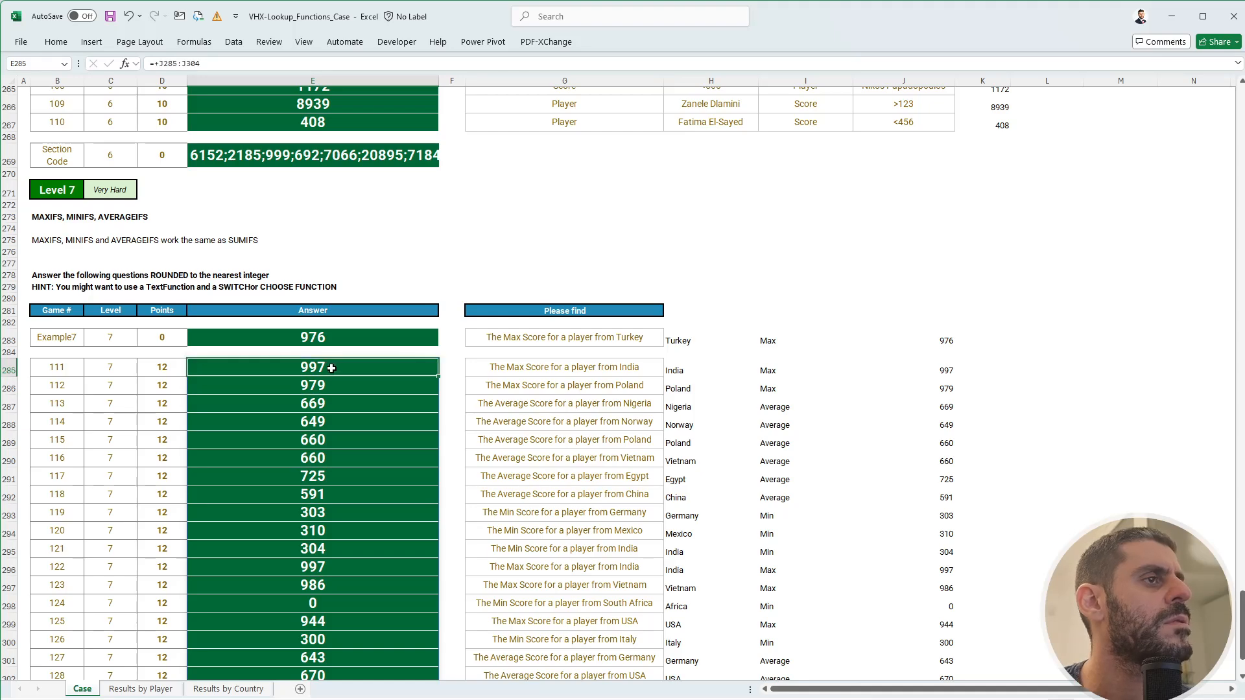
key("ctrl+Right")
key("ctrl+Right")
key("ctrl+shift+Down")
key("ctrl+c")
key("ctrl+Left")
key("ctrl+Left")
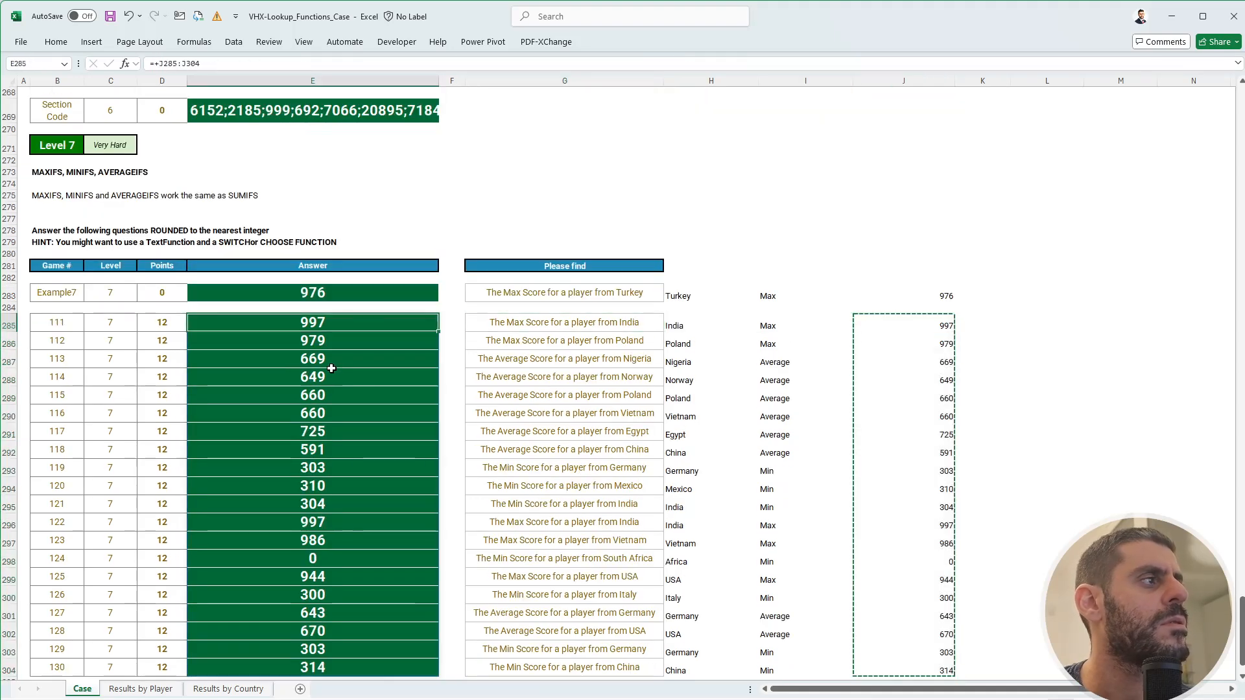
key("ctrl+shift+v")
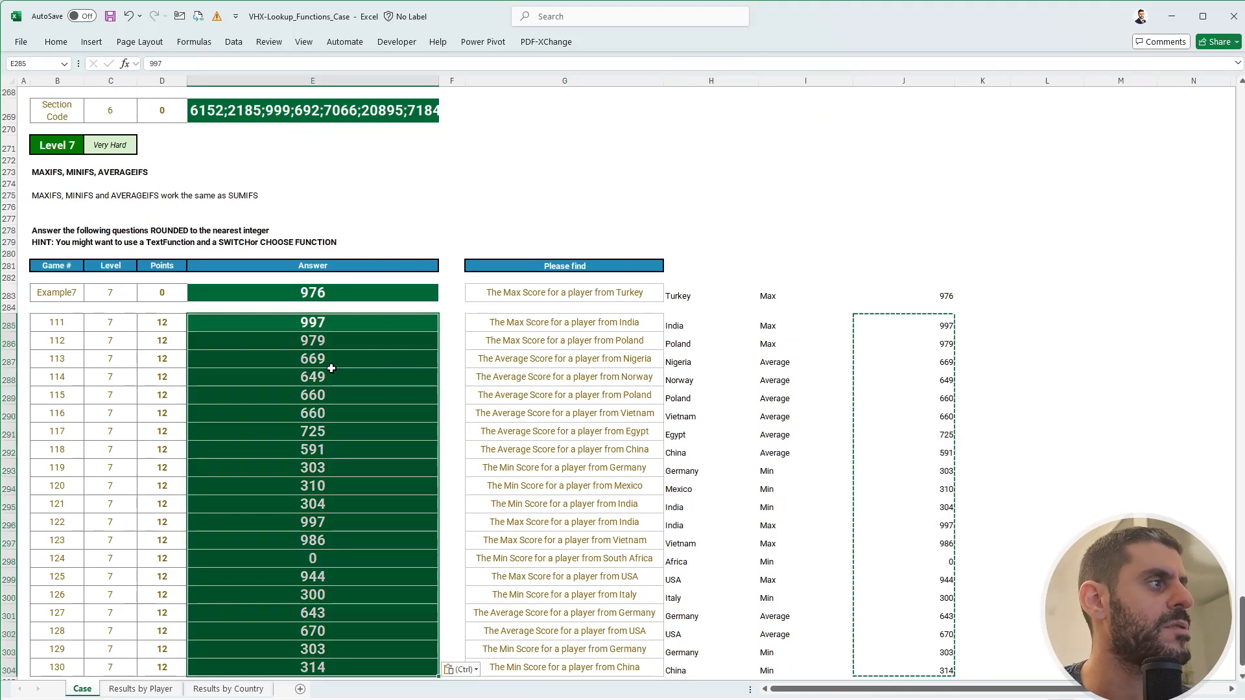
key("Down")
key("Up")
key("Escape")
key("ctrl+Down")
key("ctrl+Down")
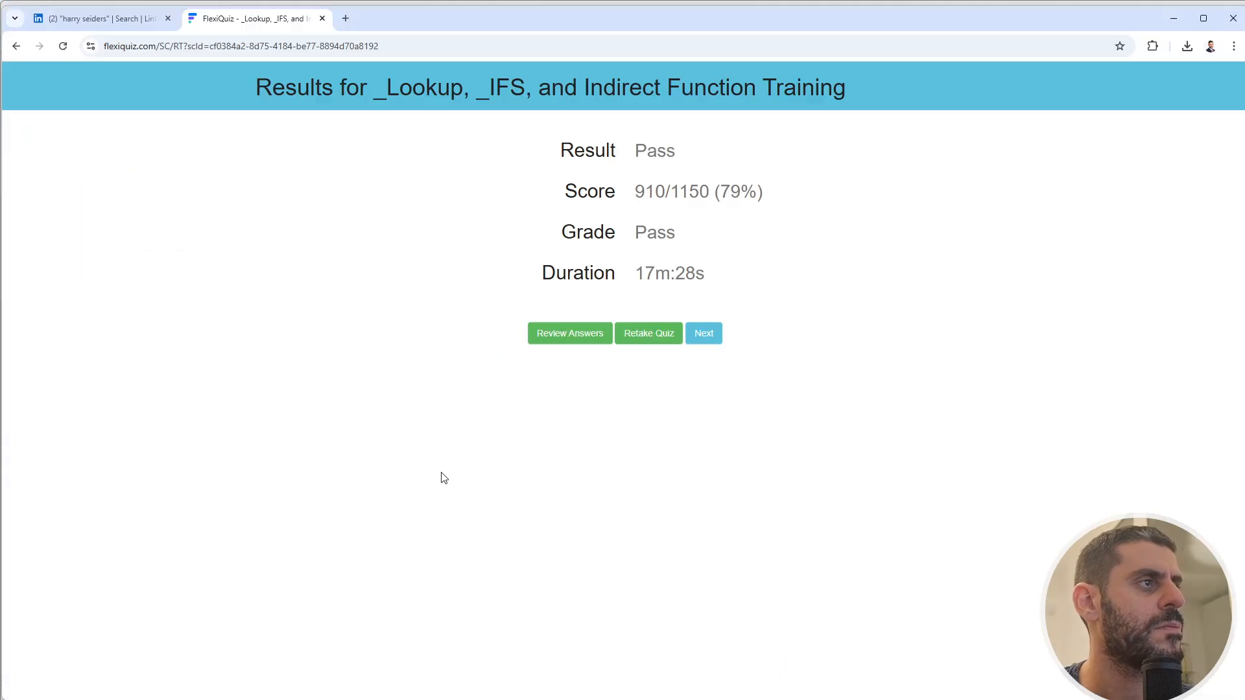
- Compare the submitted Level 7 code's 0 against the expected 329 in the answer review
left_click(583, 337)
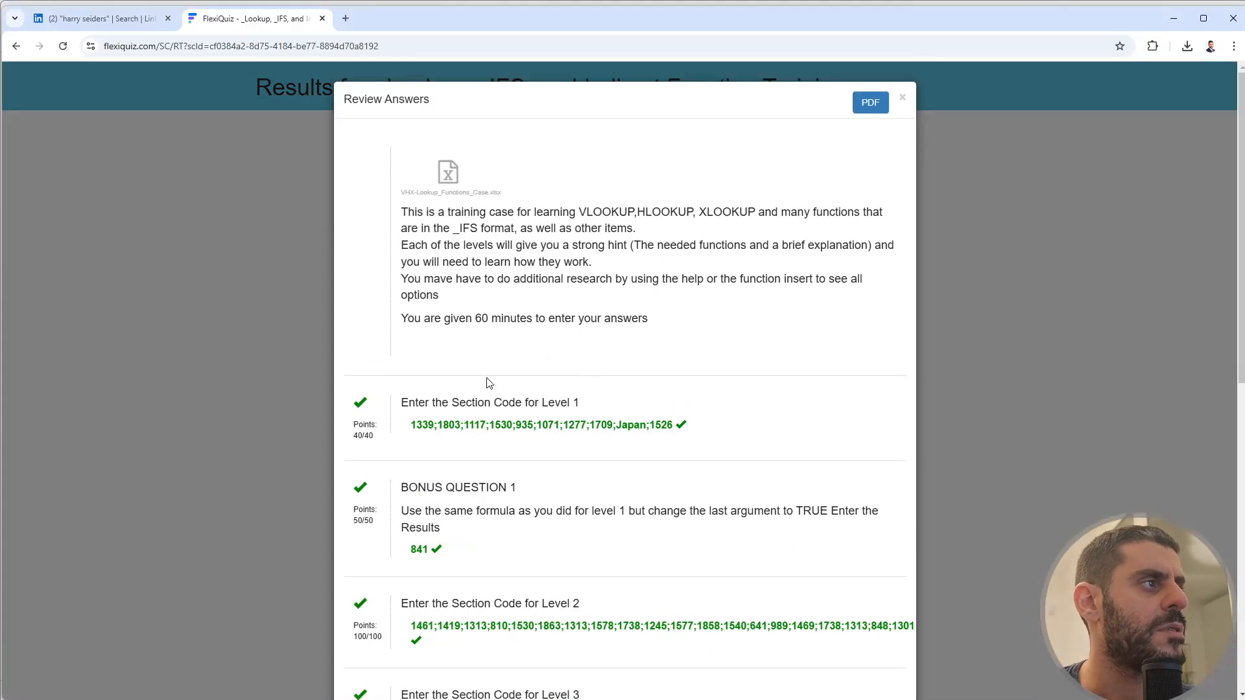
scroll(487, 383, "down", 6)
scroll(487, 383, "down", 2)
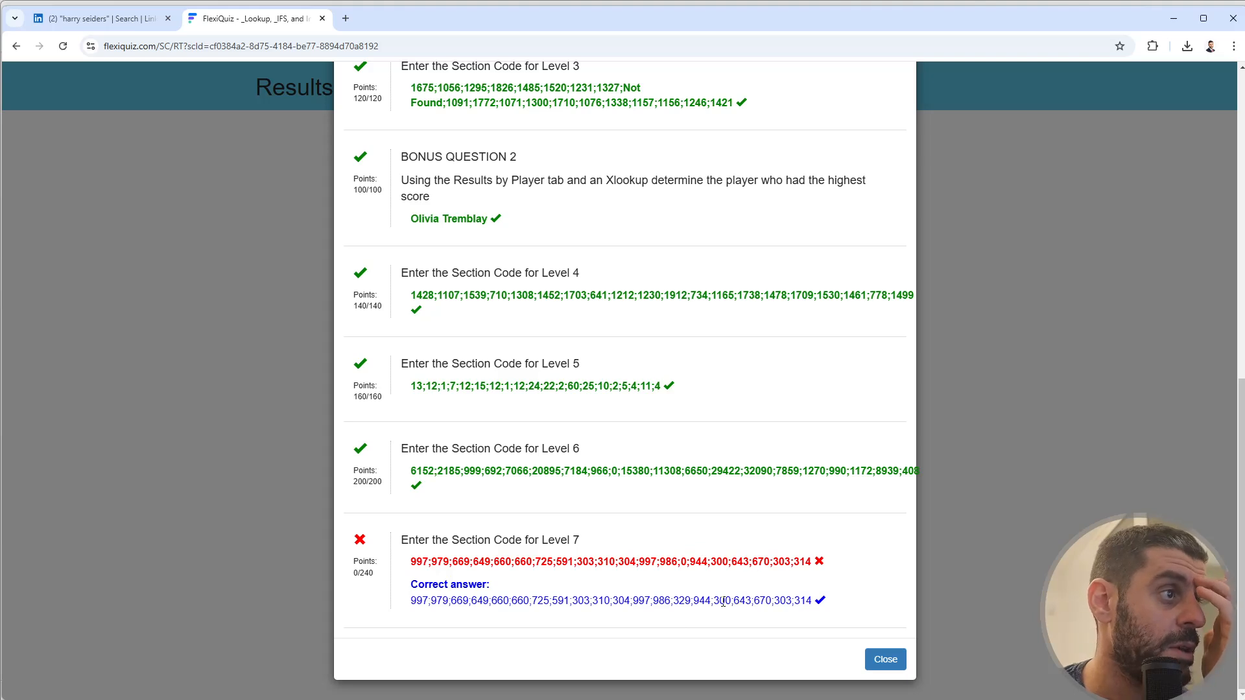
double_click(683, 562)
triple_click(685, 601)
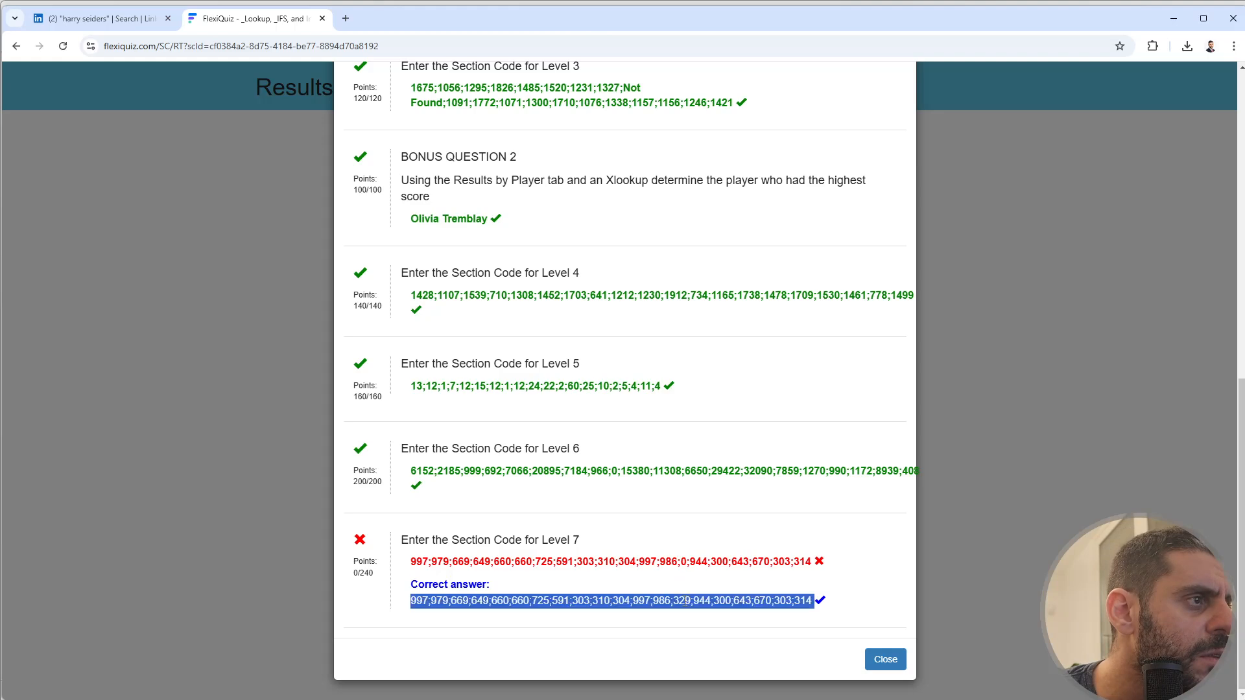
left_click(685, 601)
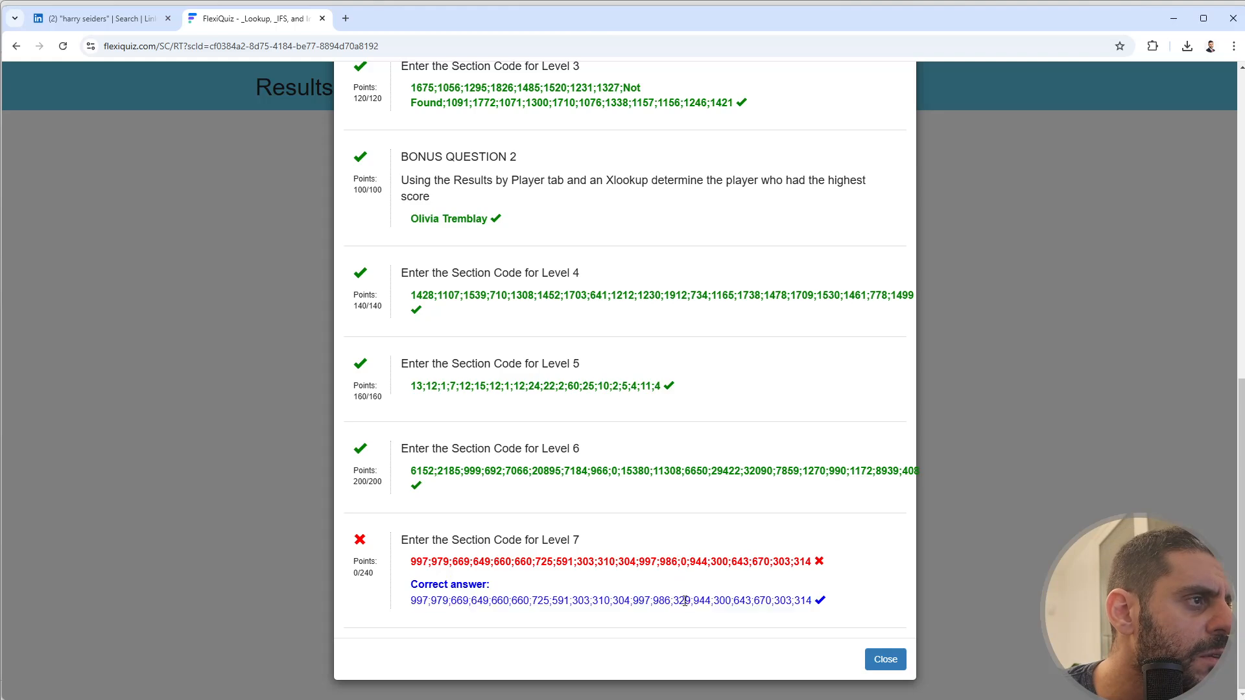
- Correct game 124's country in H298 to South Africa and enter 329 as its answer in E298
key("alt+Tab")
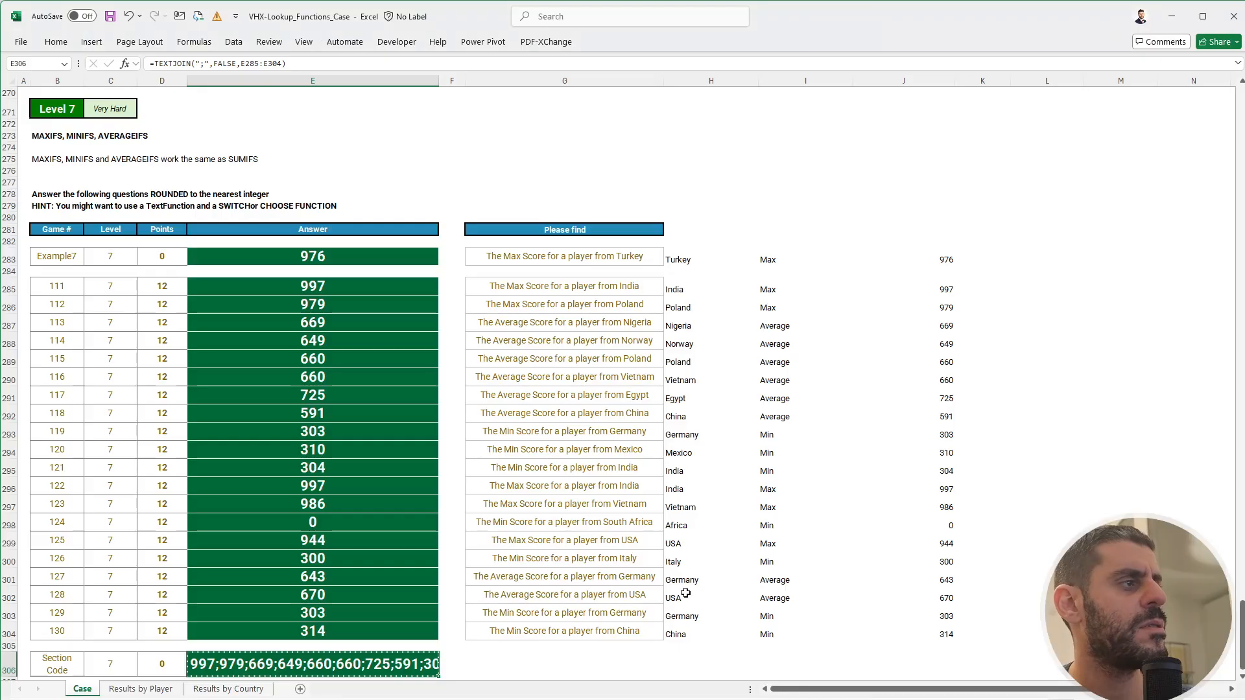
left_click_drag(351, 526, 765, 522)
left_click(695, 524)
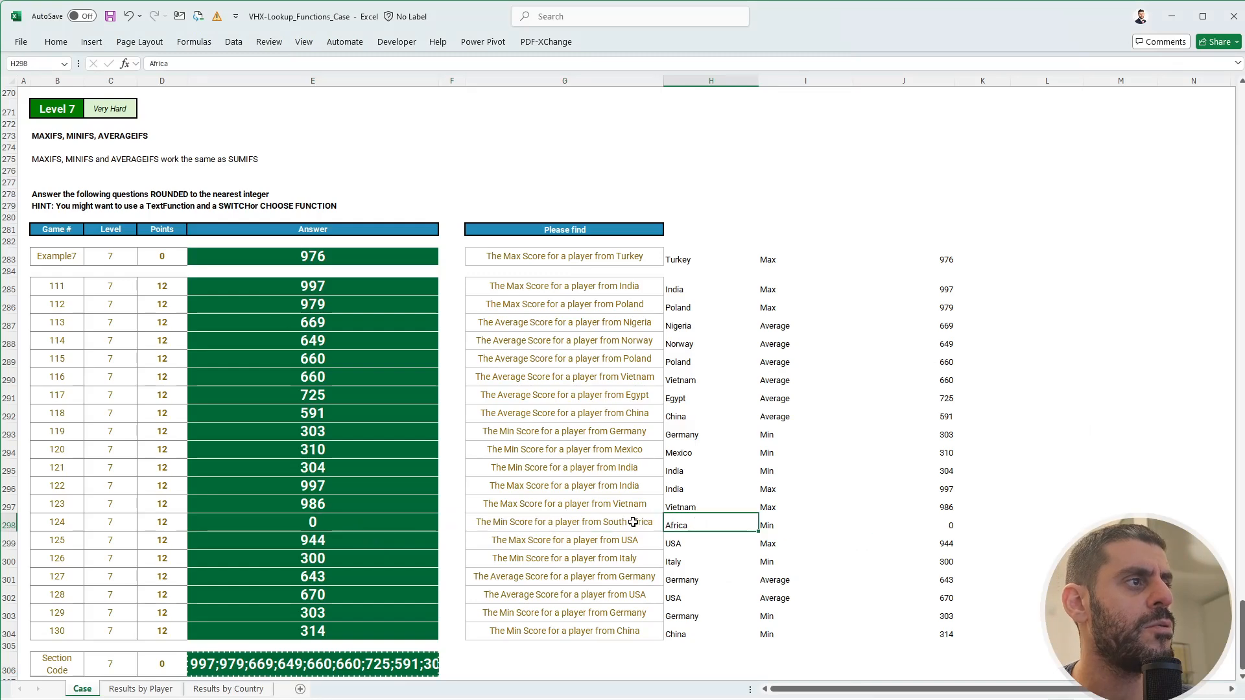
left_click(555, 524)
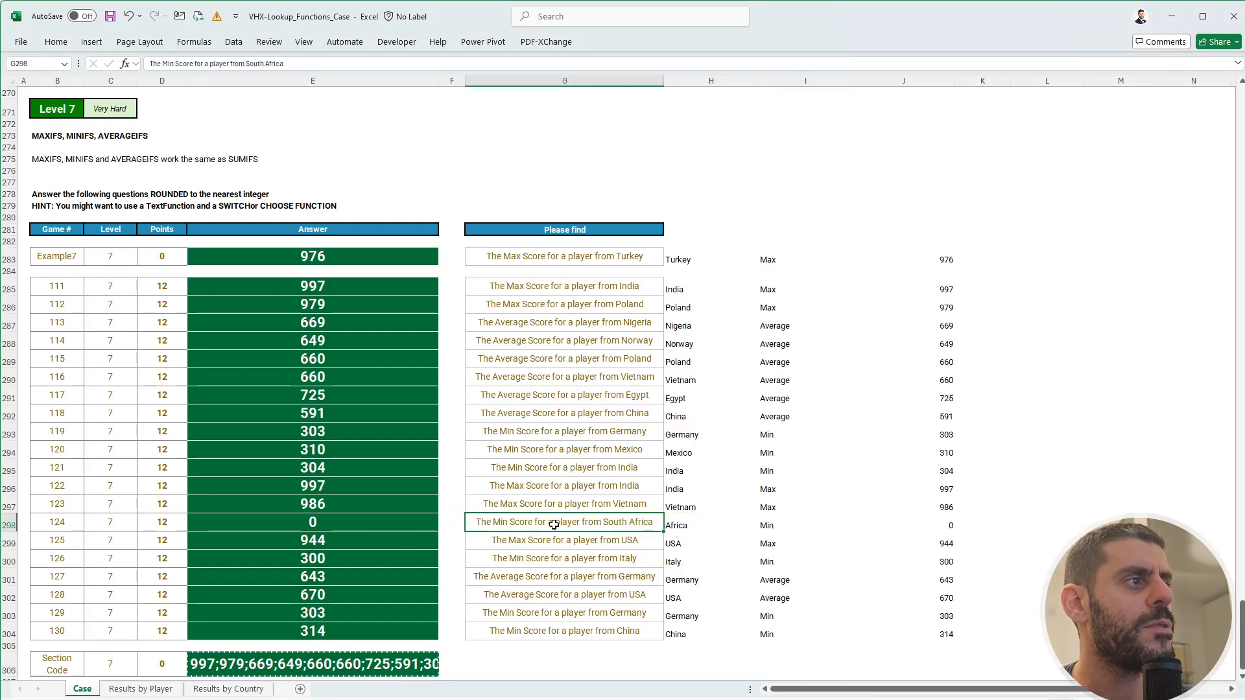
left_click(675, 524)
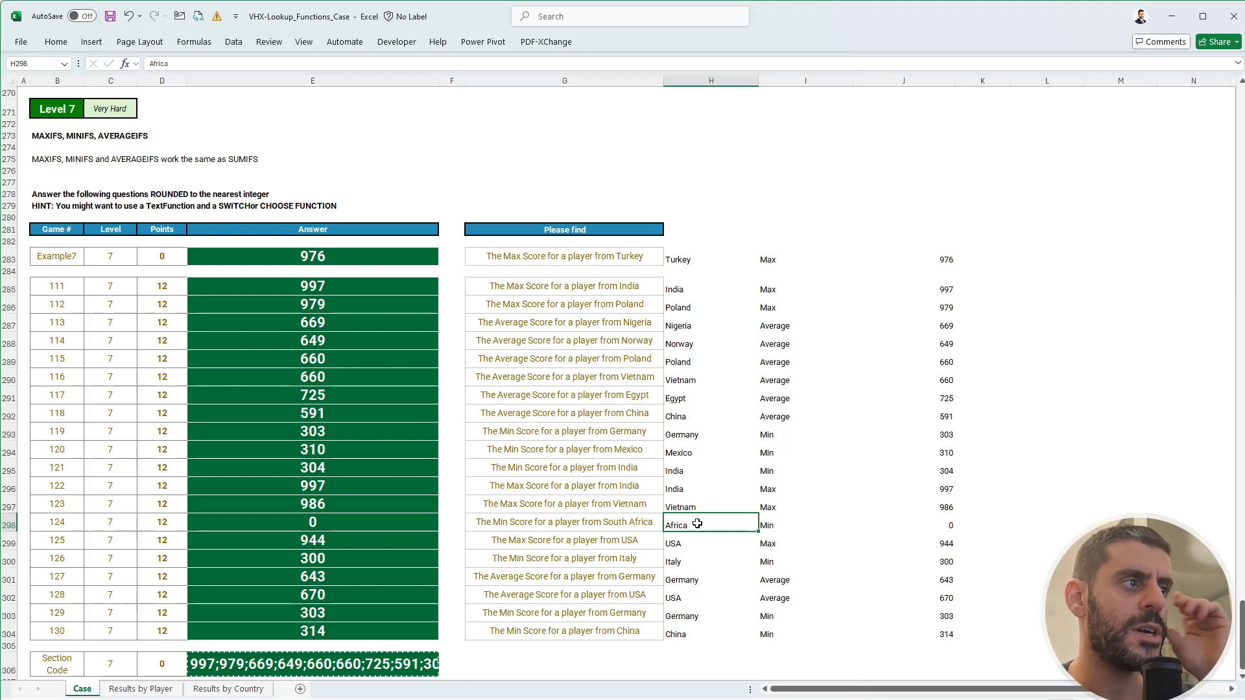
type("Sout")
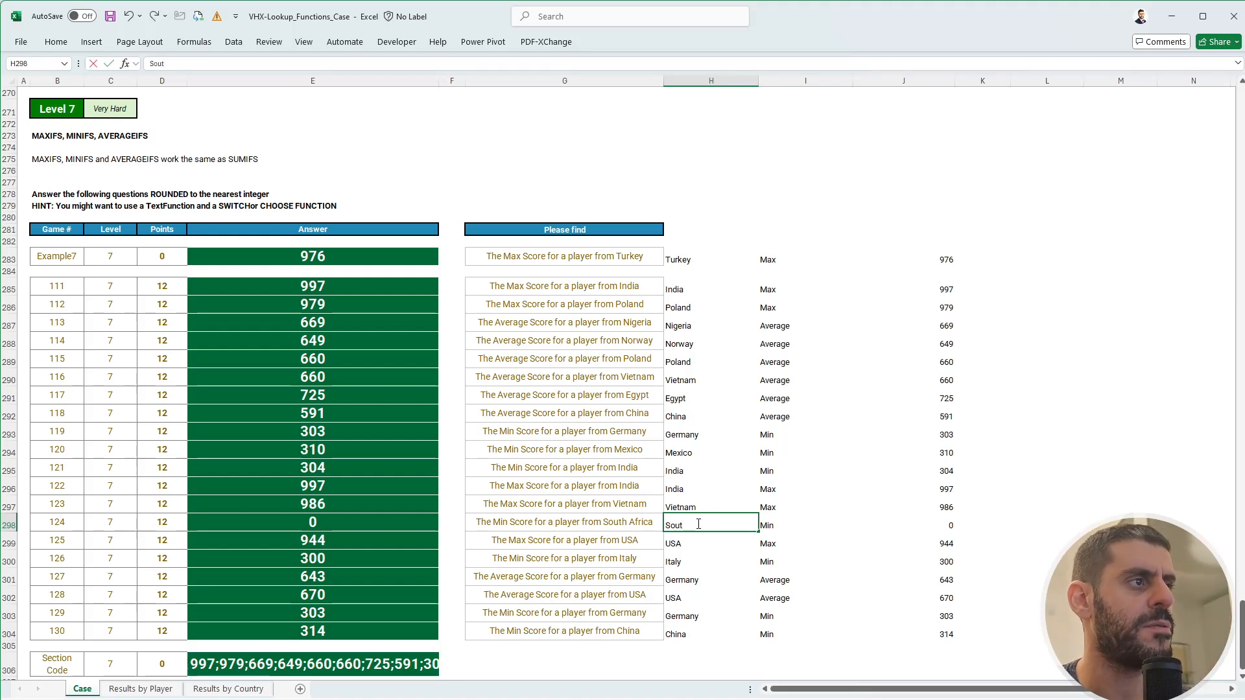
type("ica")
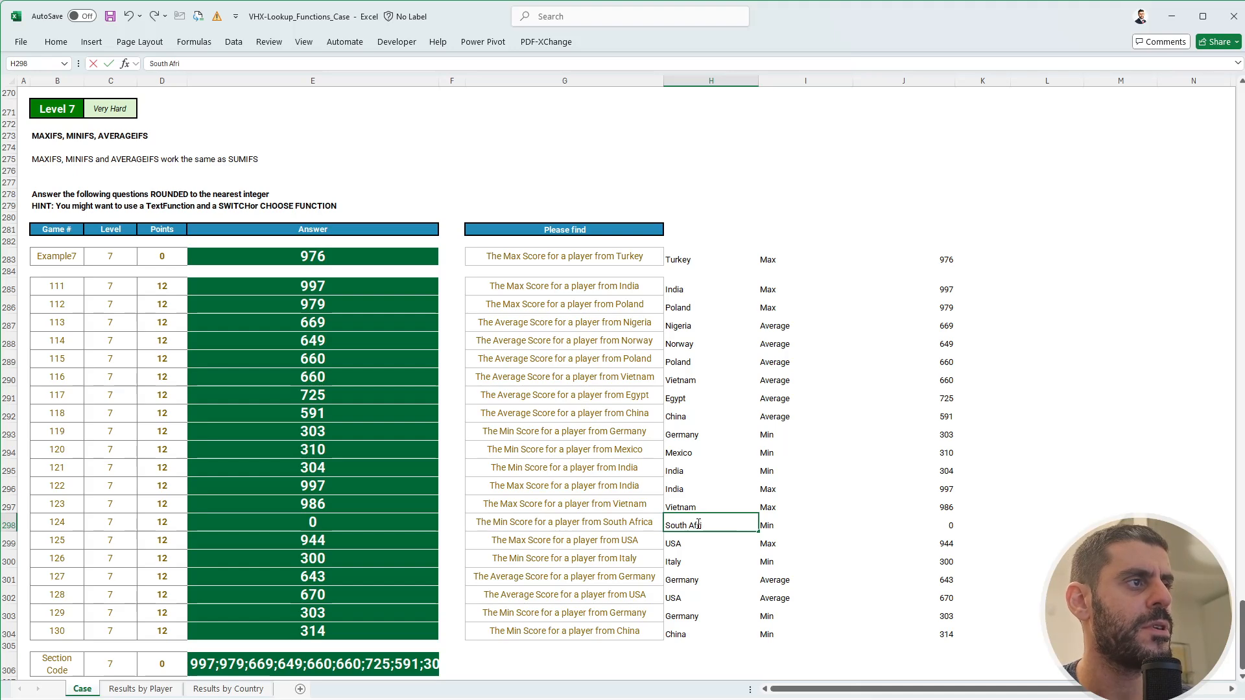
key("Tab")
key("Left")
key("Left")
key("Left")
key("Left")
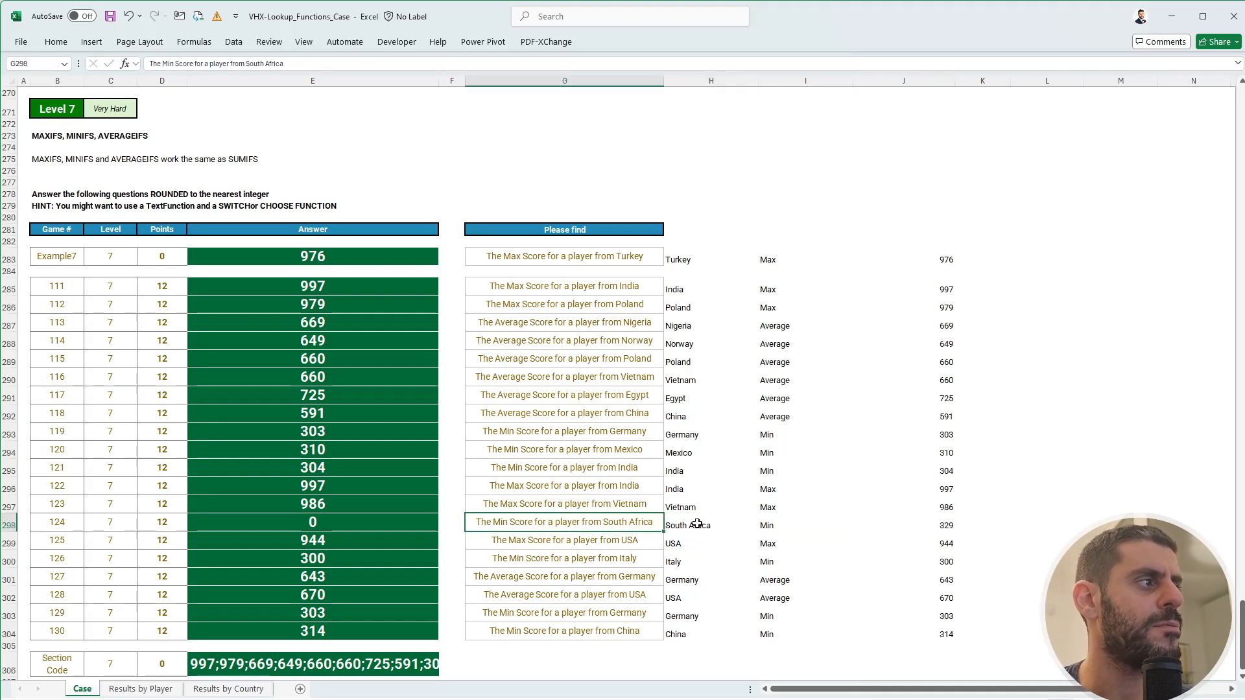
type("329")
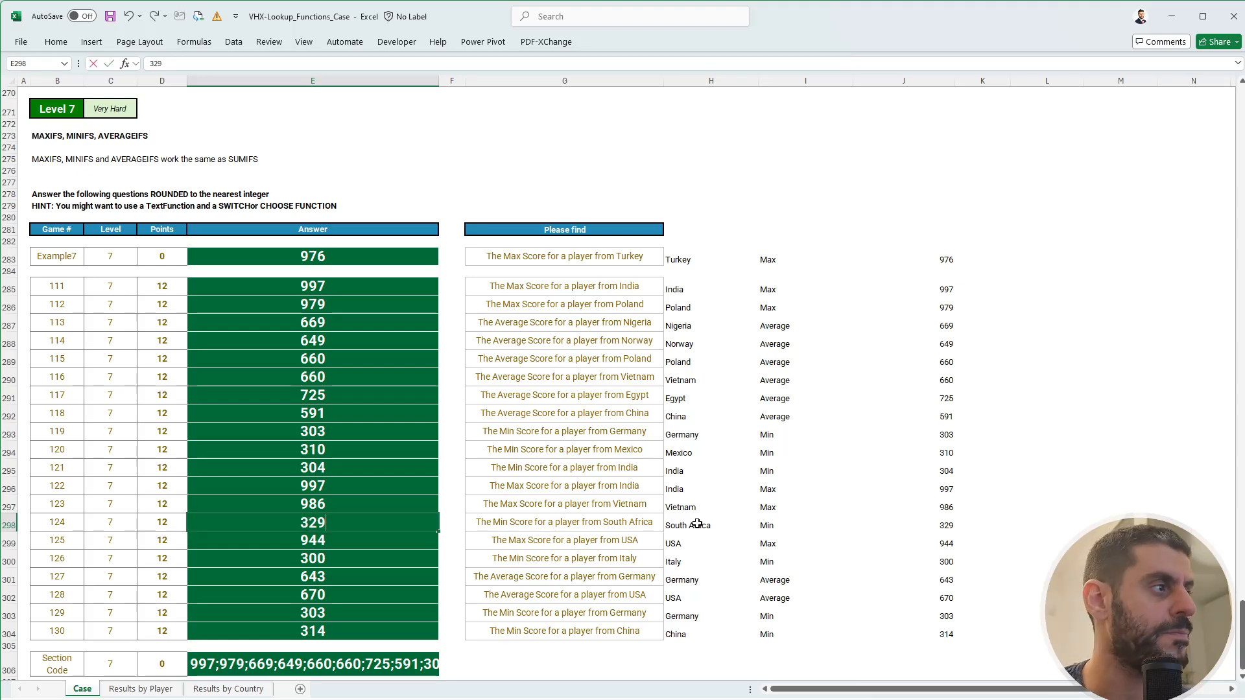
key("Return")
- Copy the Level 7 section code, close the quiz answer review and start a retake
key("ctrl+Down")
key("ctrl+Down")
key("ctrl+c")
key("alt+Tab")
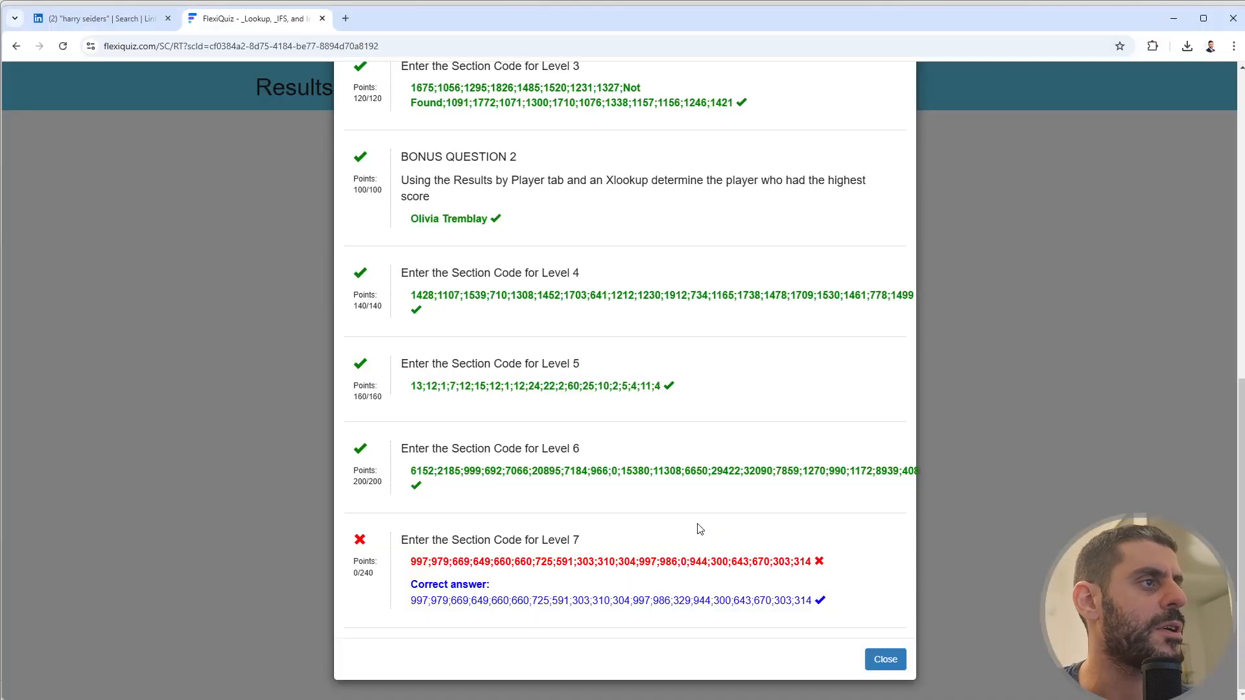
left_click(886, 658)
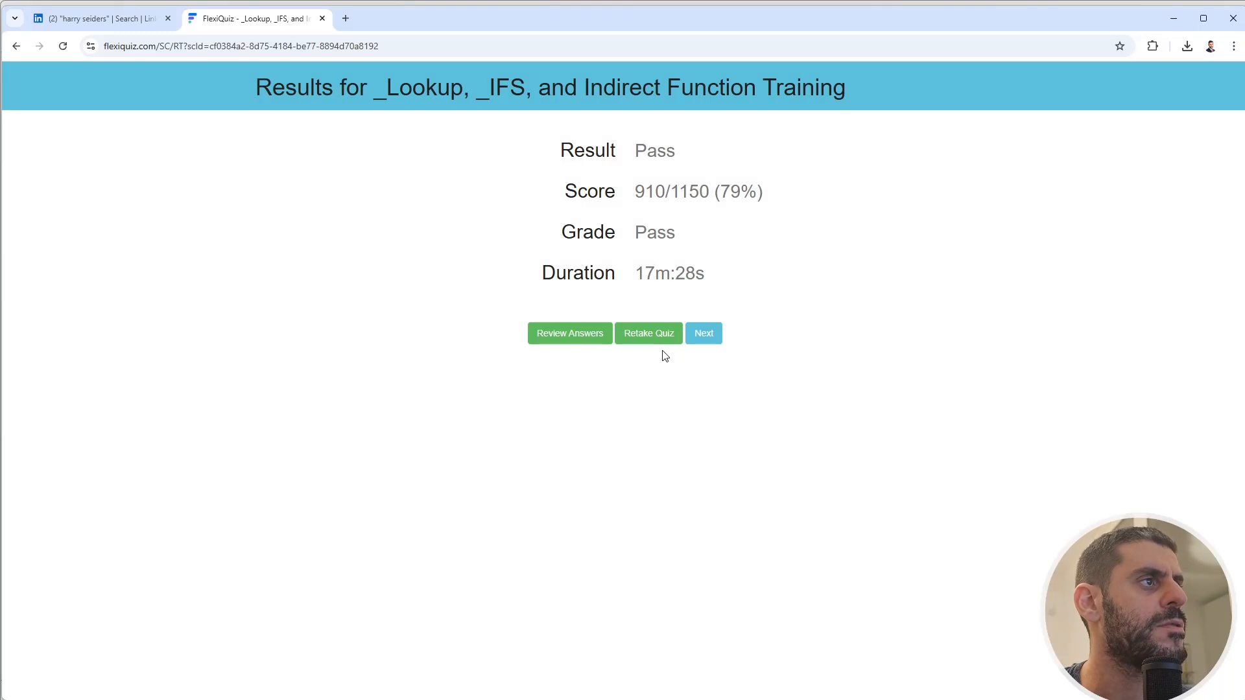
left_click(649, 334)
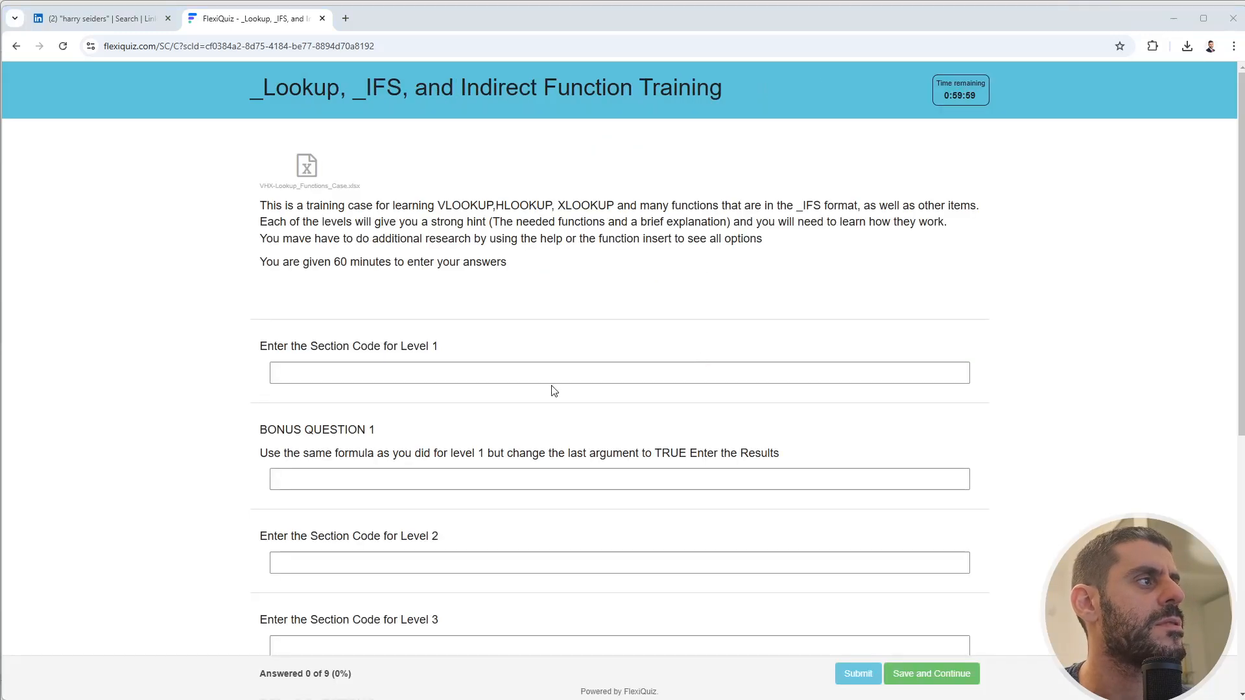
- Paste the Level 7 section code into its quiz field
key("alt+Tab")
- Copy the Level 6 section code from the workbook into its quiz field
key("alt+Tab")
scroll(547, 394, "down", 7)
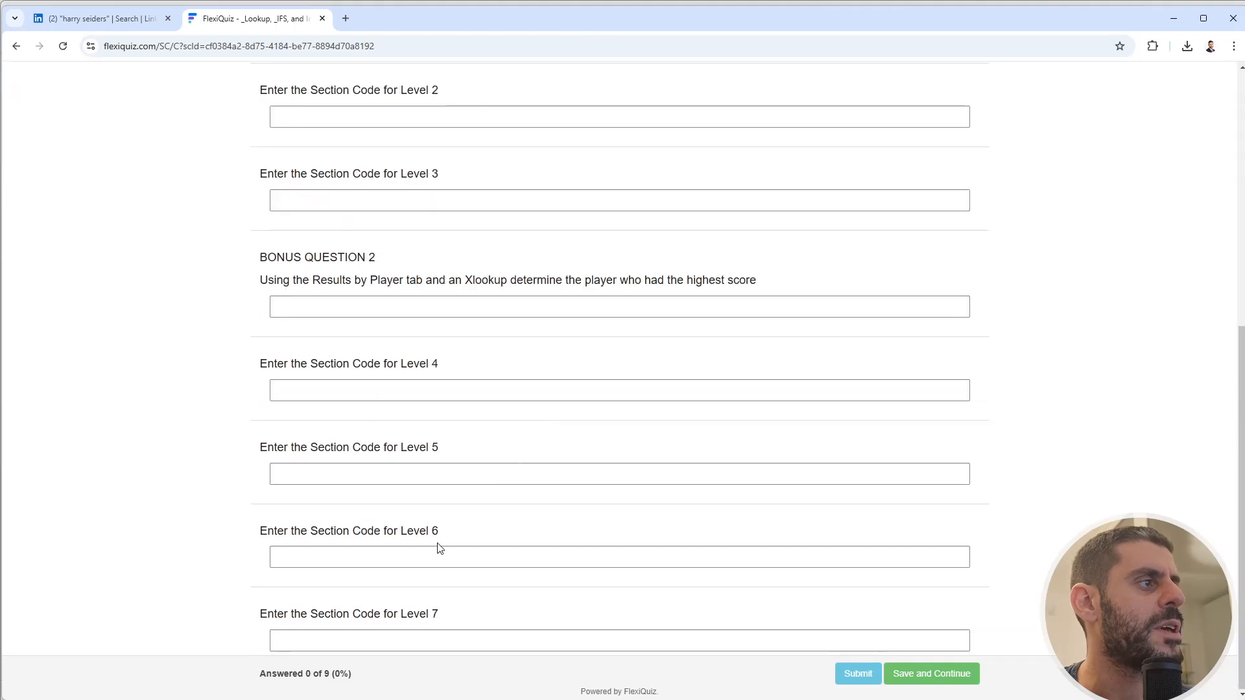
left_click(405, 640)
key("ctrl+v")
key("alt+Tab")
scroll(326, 379, "up", 10)
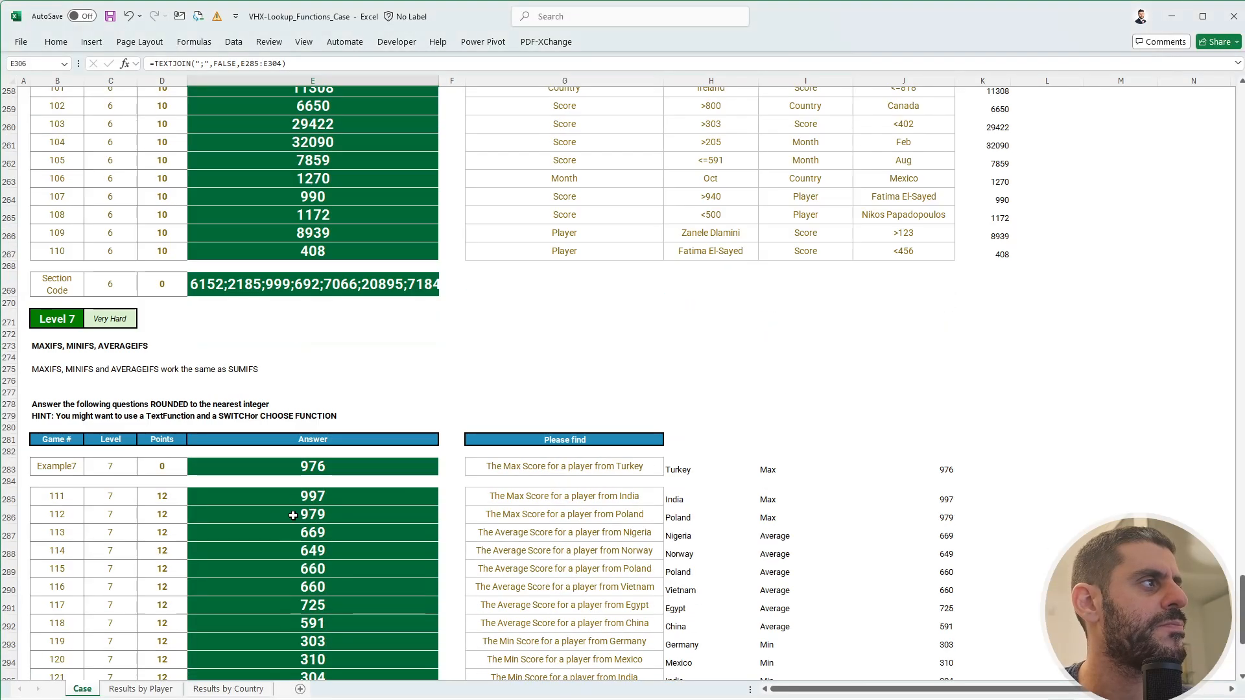
left_click(326, 378)
key("ctrl+c")
- Transfer the Level 5 section code from the workbook to the quiz
key("alt+Tab")
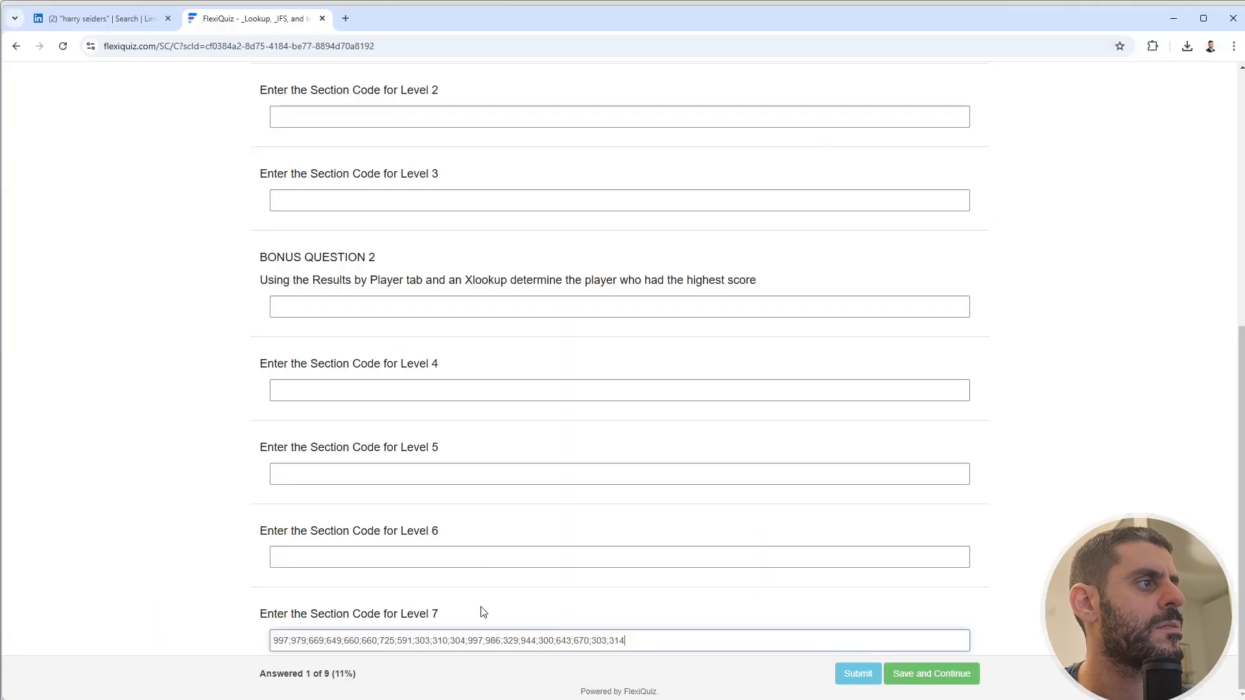
left_click(454, 555)
key("ctrl+v")
key("alt+Tab")
scroll(364, 308, "up", 10)
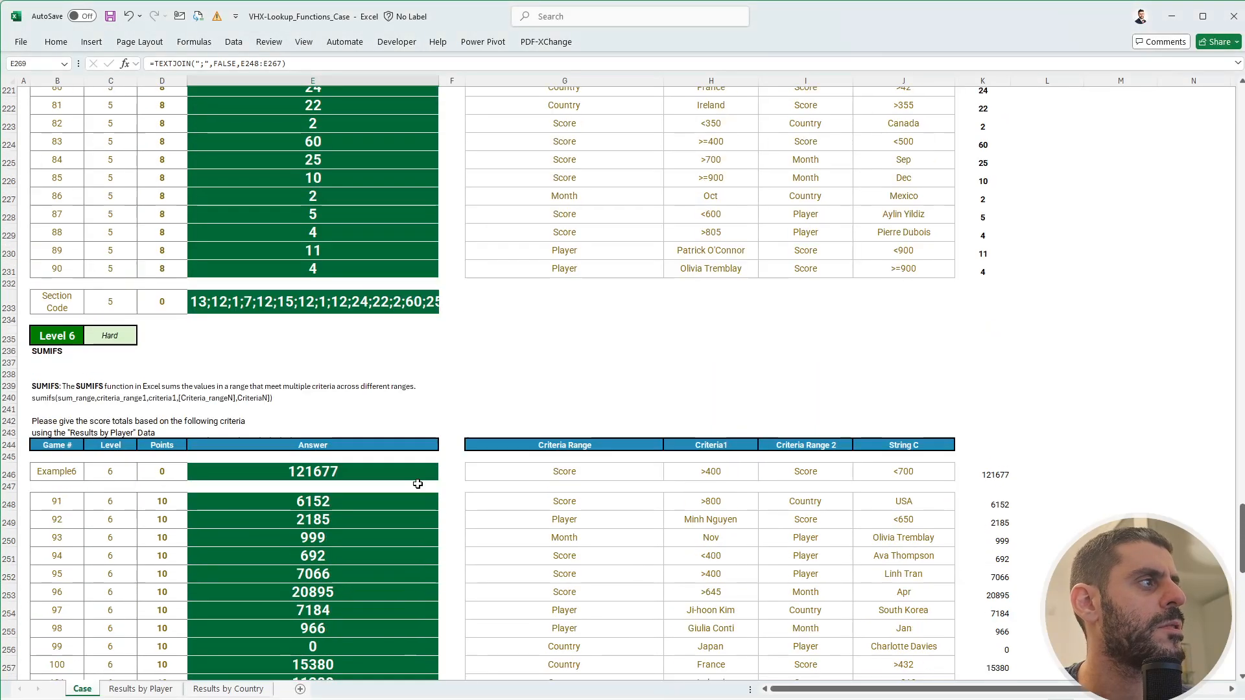
left_click(364, 309)
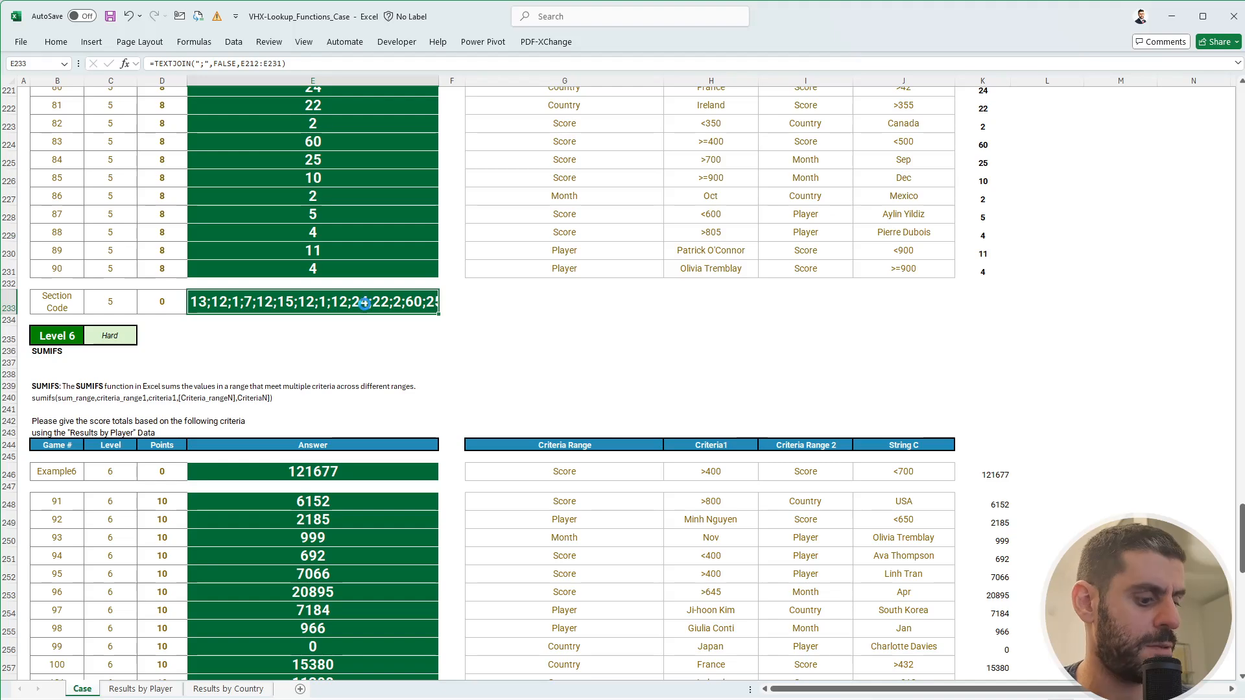
key("ctrl+c")
key("alt+Tab")
left_click(431, 476)
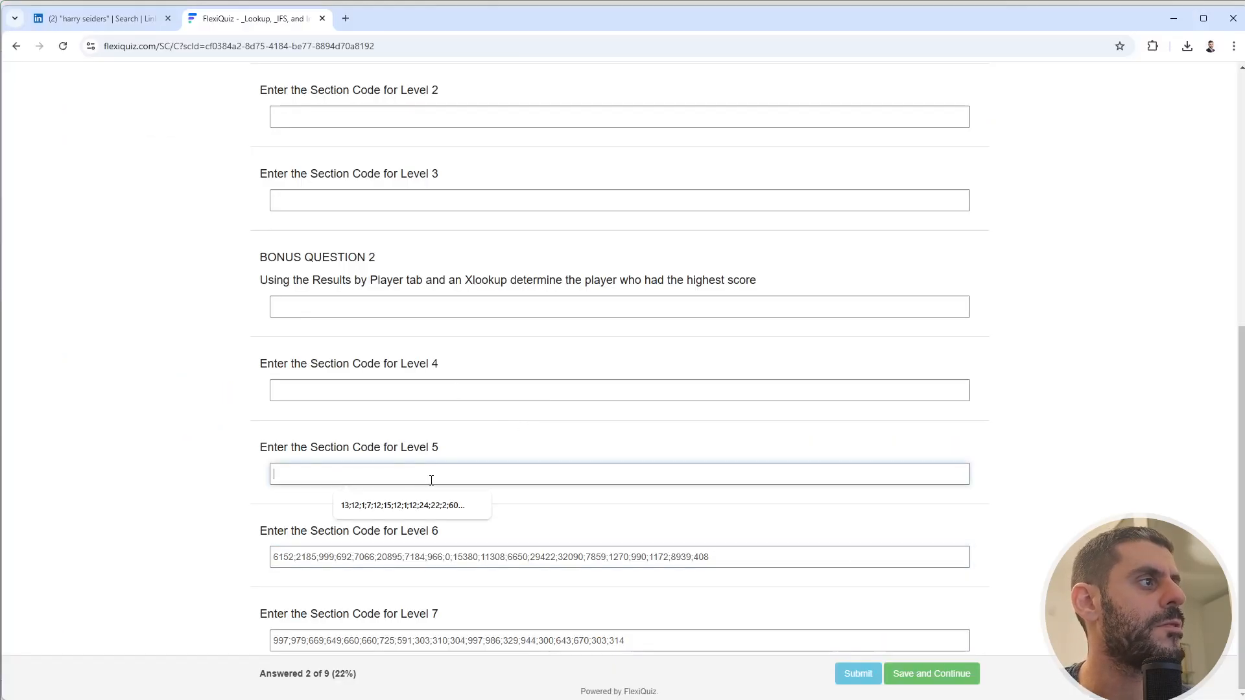
key("ctrl+v")
- Transfer the Level 4 section code from the workbook to the quiz
key("alt+Tab")
scroll(378, 250, "up", 10)
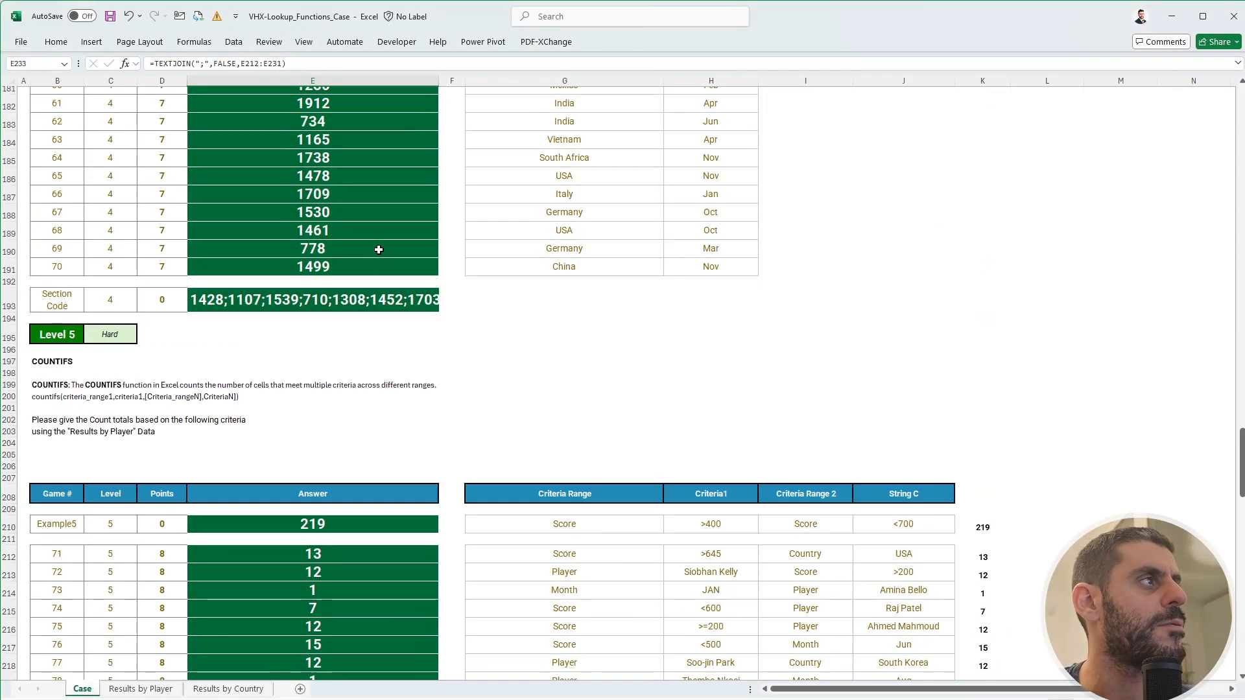
left_click(376, 299)
key("ctrl+c")
key("alt+Tab")
scroll(468, 392, "up", 1)
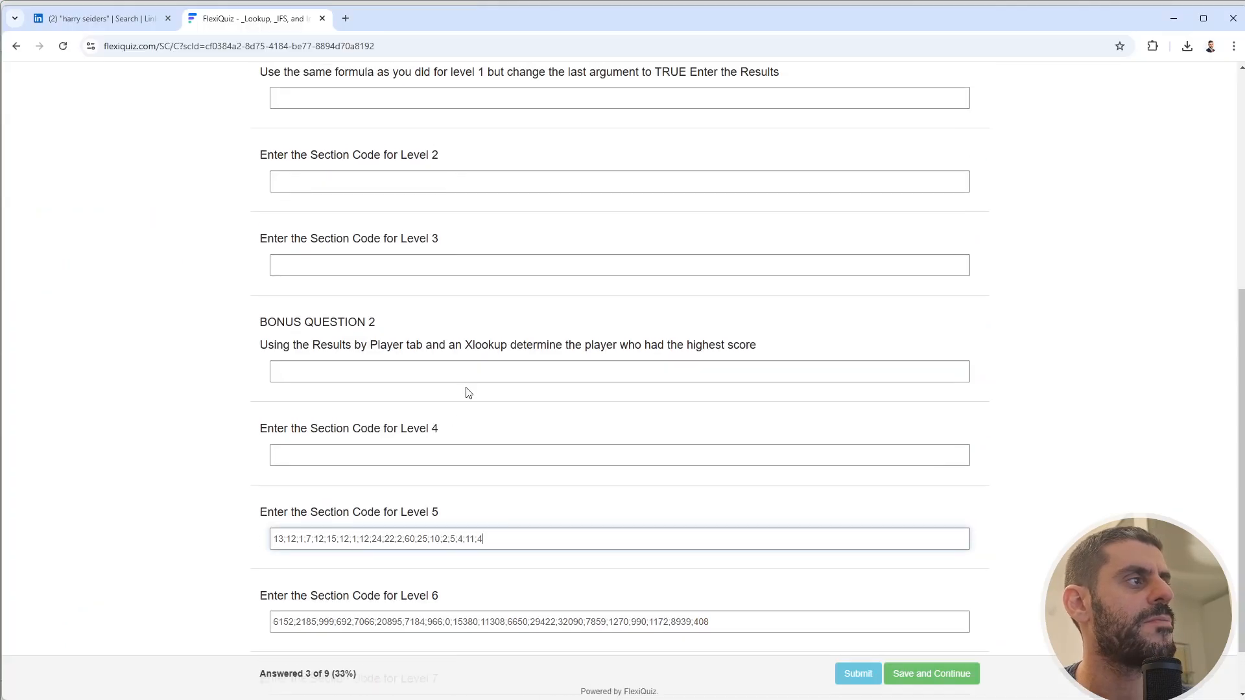
left_click(436, 456)
key("ctrl+v")
- Copy the bonus question 2 answer from the workbook into the quiz
key("alt+Tab")
scroll(406, 317, "up", 5)
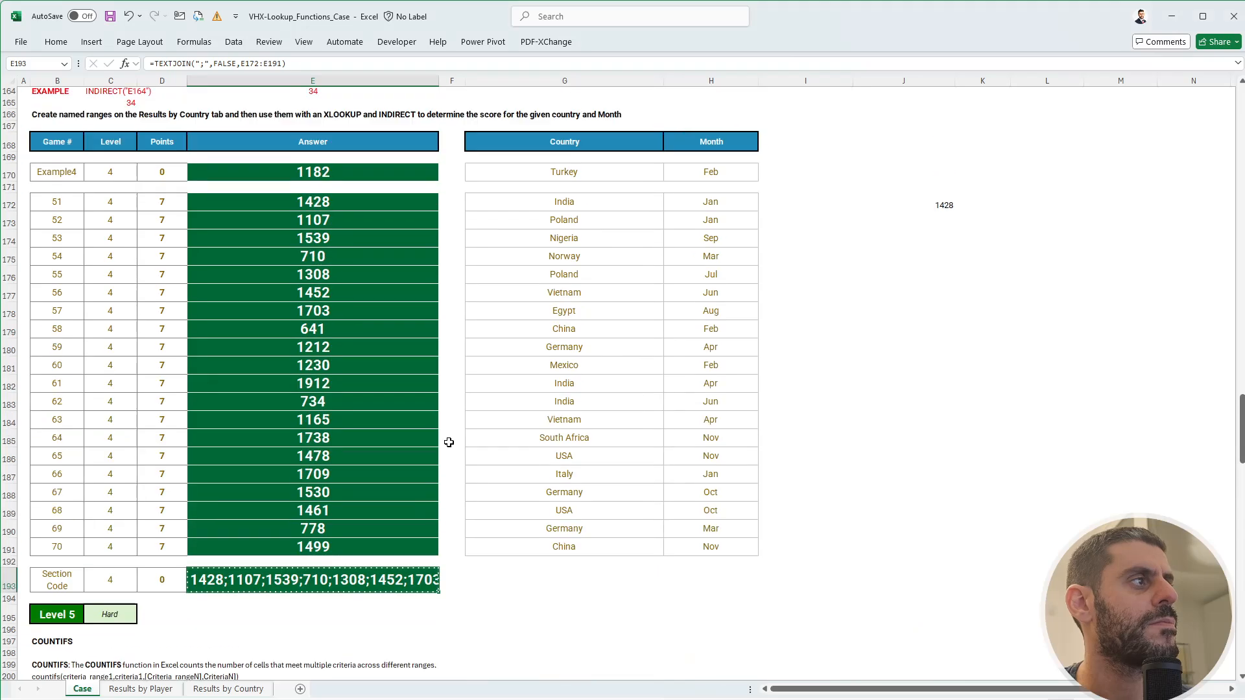
scroll(405, 318, "up", 6)
left_click(347, 384)
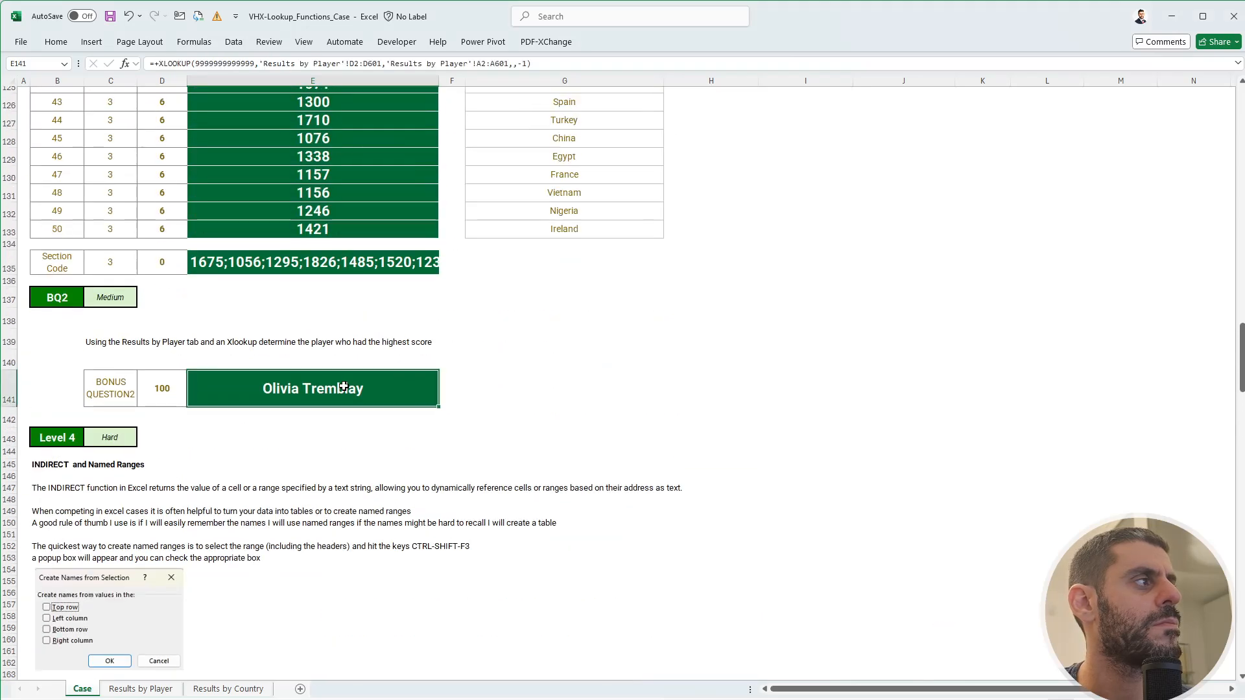
key("ctrl+c")
key("alt+Tab")
left_click(389, 371)
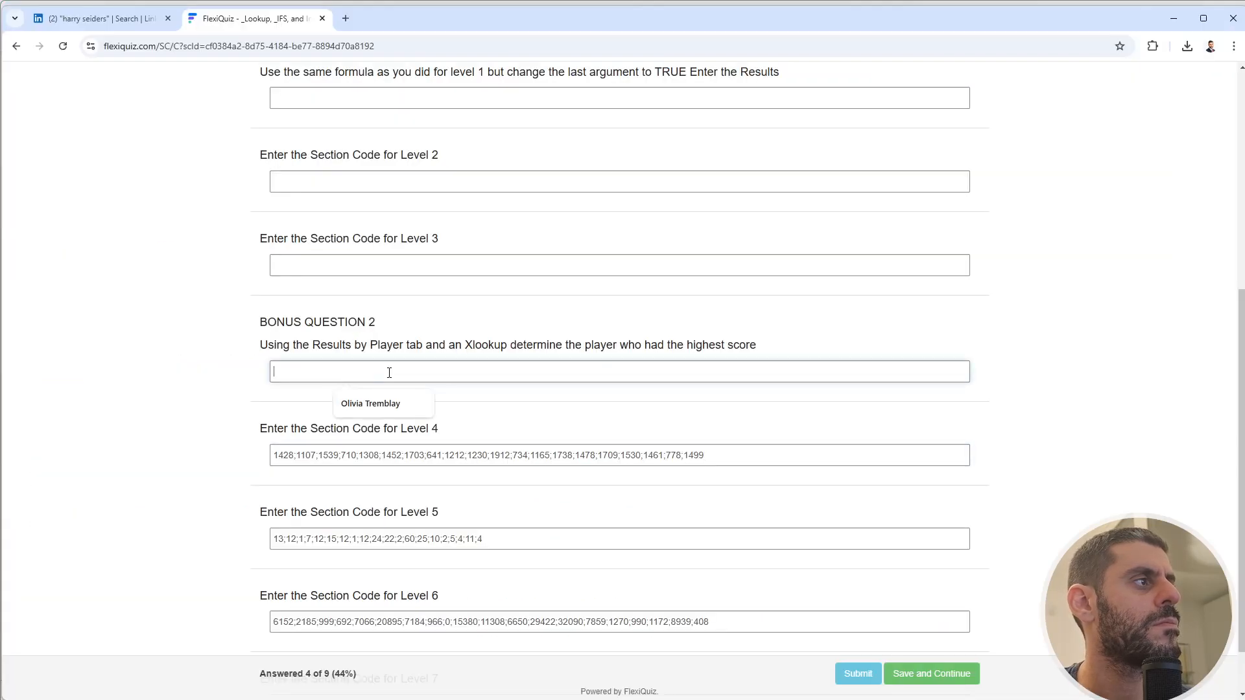
key("ctrl+v")
- Paste the Level 3 section code into its quiz field
key("alt+Tab")
scroll(324, 472, "up", 4)
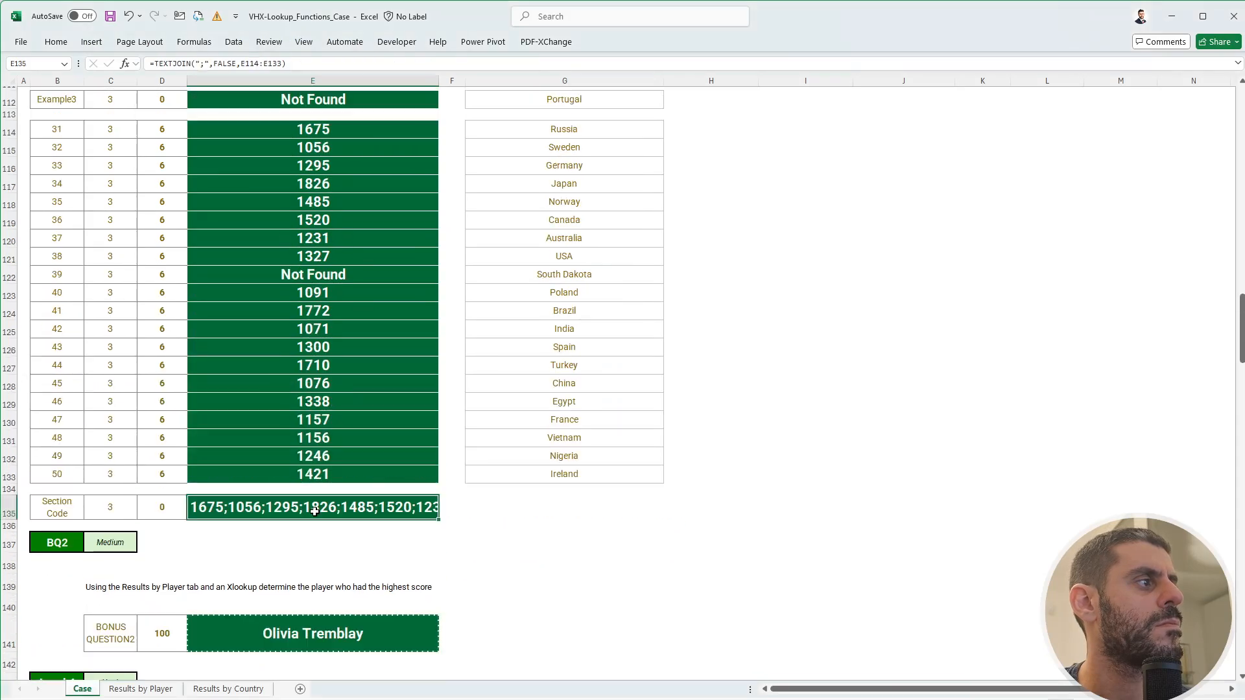
key("alt+Tab")
left_click(474, 259)
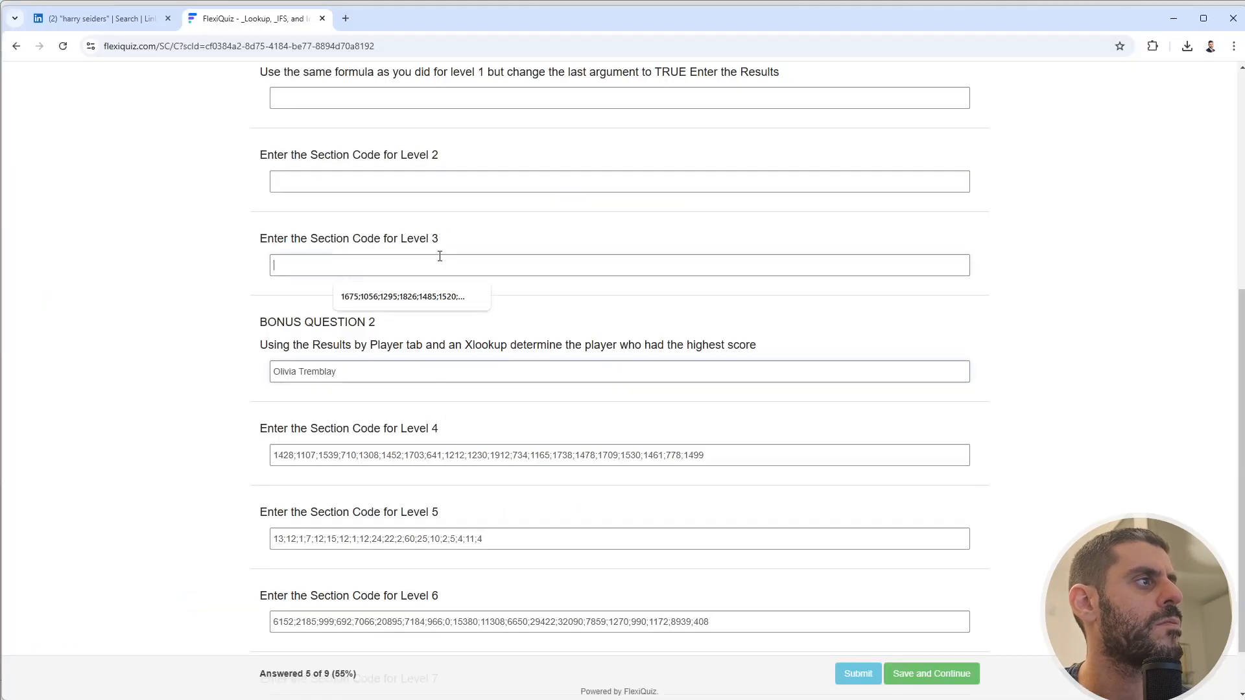
key("ctrl+v")
- Transfer the Level 2 section code from the workbook to the quiz
scroll(411, 406, "up", 5)
key("alt+Tab")
scroll(415, 448, "up", 10)
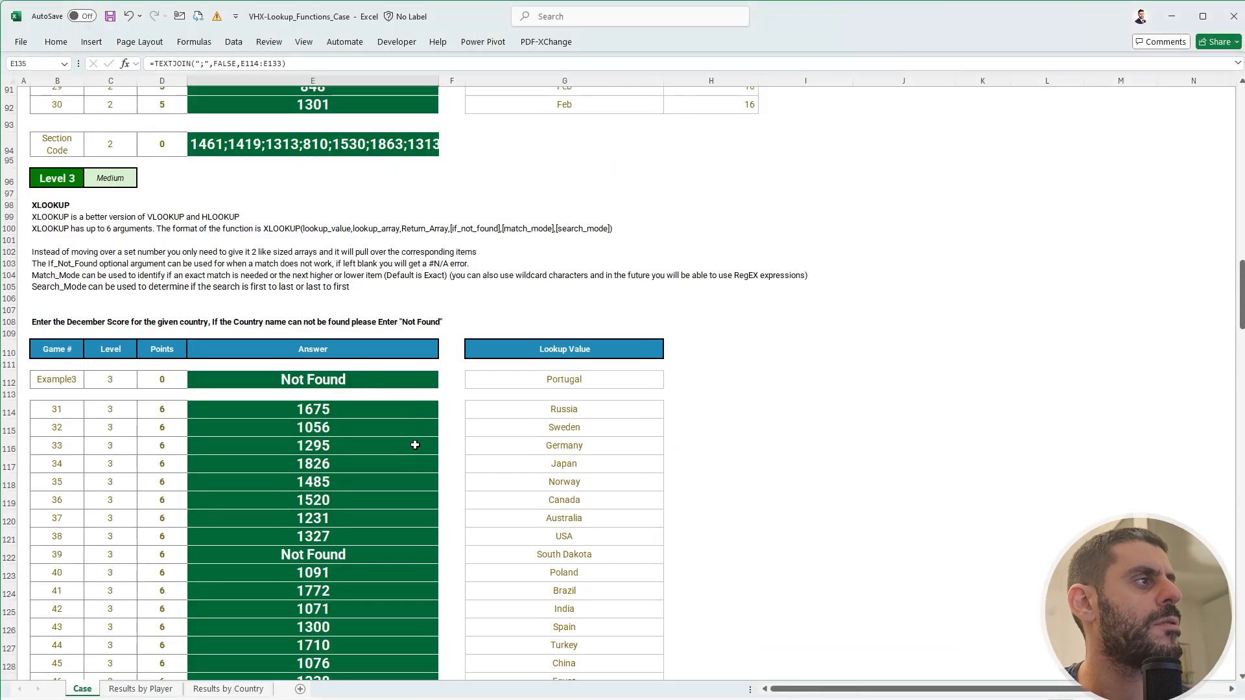
left_click(407, 325)
key("ctrl+c")
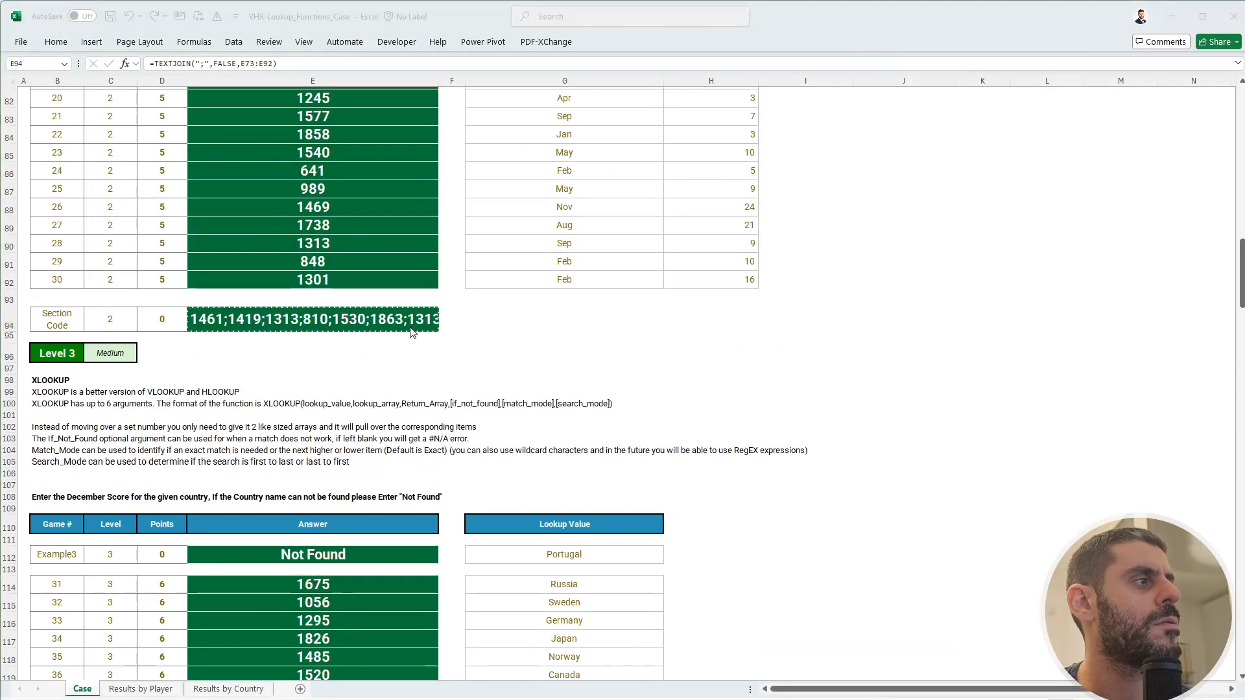
key("alt+Tab")
left_click(438, 563)
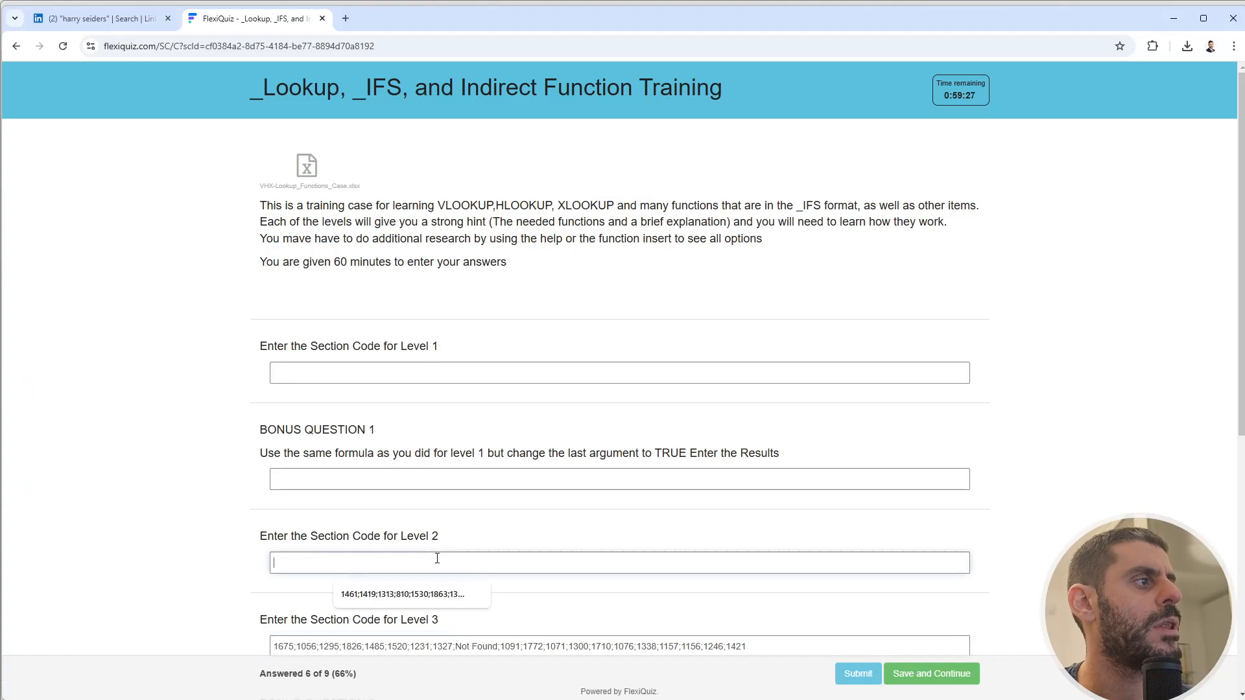
key("ctrl+v")
- Enter 841 from the workbook as the bonus question 1 answer
key("alt+Tab")
scroll(409, 433, "up", 10)
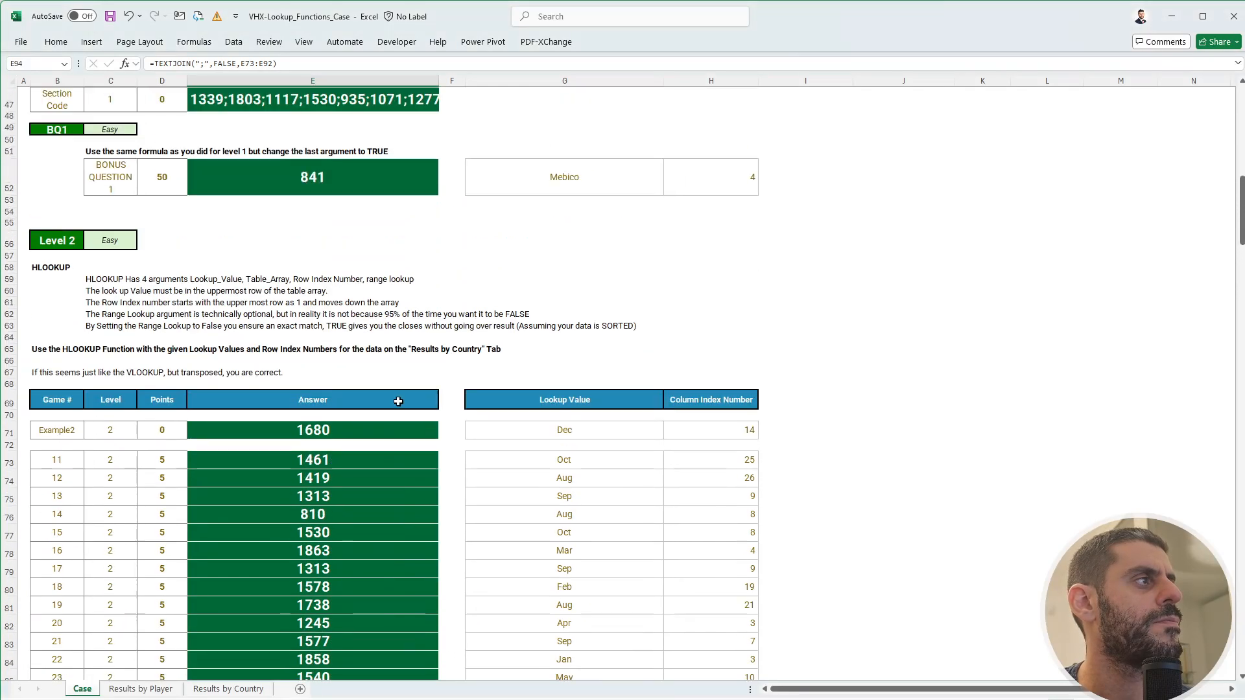
left_click(431, 365)
key("ctrl+c")
key("alt+Tab")
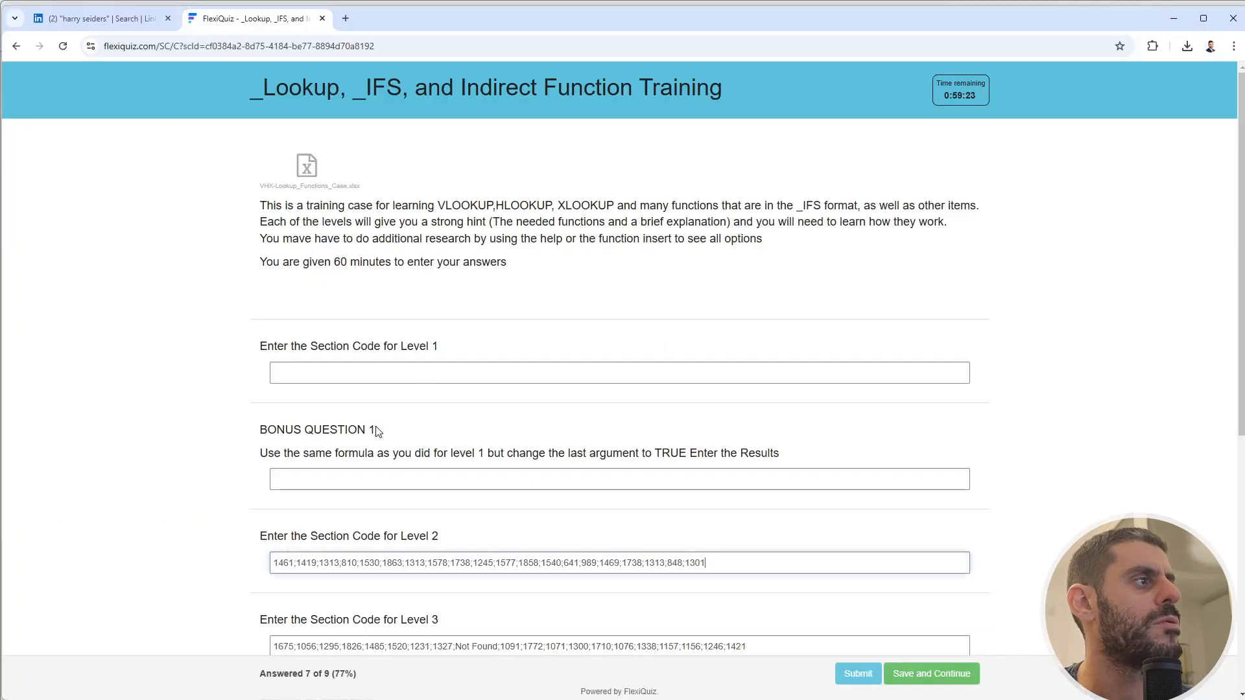
left_click(376, 474)
key("ctrl+v")
- Transfer the Level 1 section code to the quiz and submit it for scoring
key("alt+Tab")
scroll(381, 551, "up", 5)
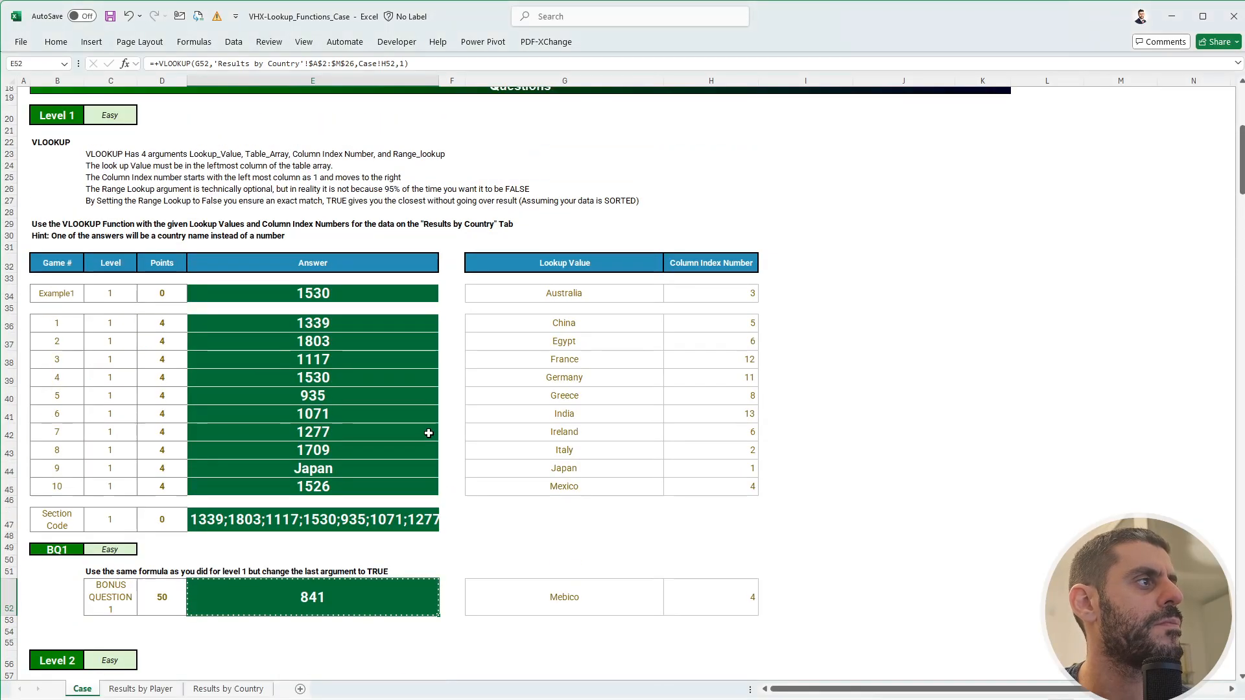
left_click(374, 626)
key("ctrl+c")
key("alt+Tab")
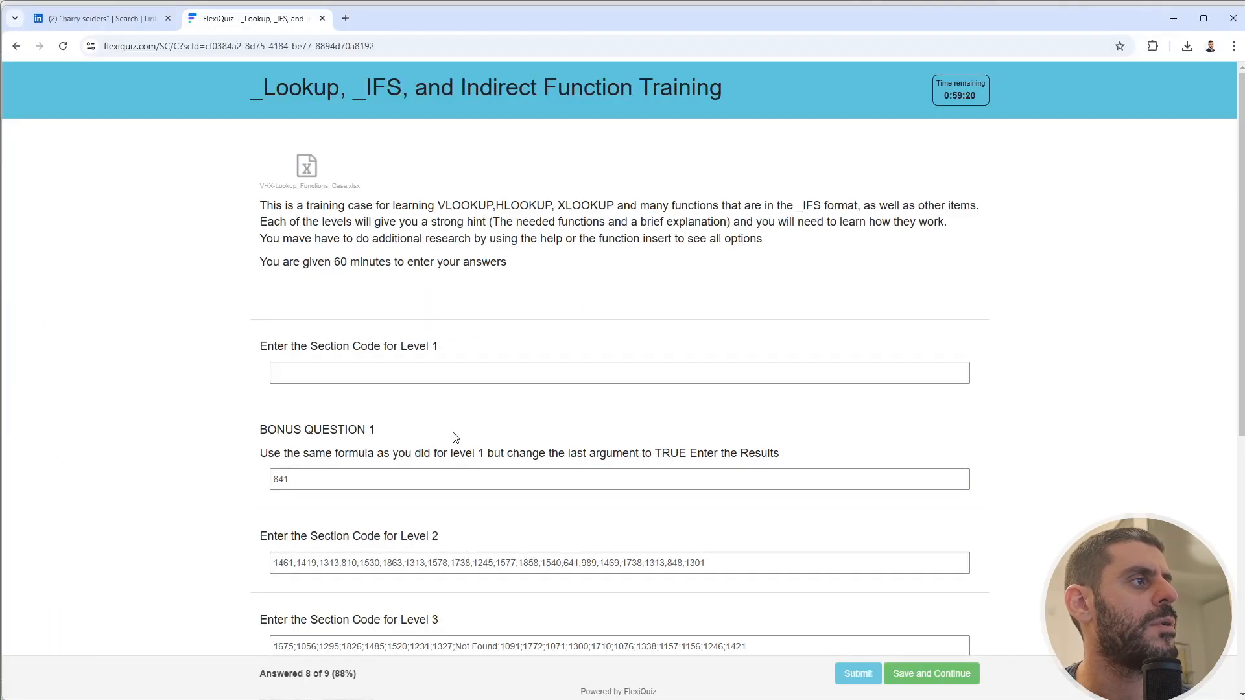
left_click(460, 372)
key("ctrl+v")
left_click(849, 674)
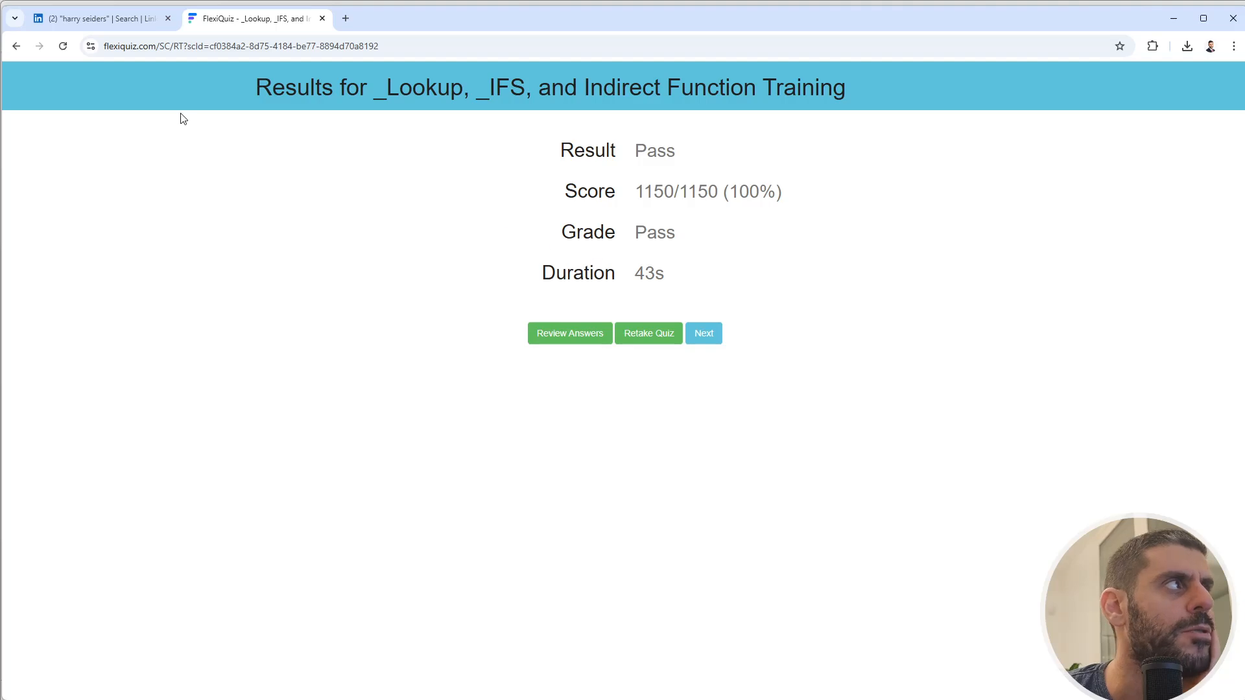
- Confirm the 1150/1150 pass, then switch to the LinkedIn post listing the training cases
left_click(116, 23)
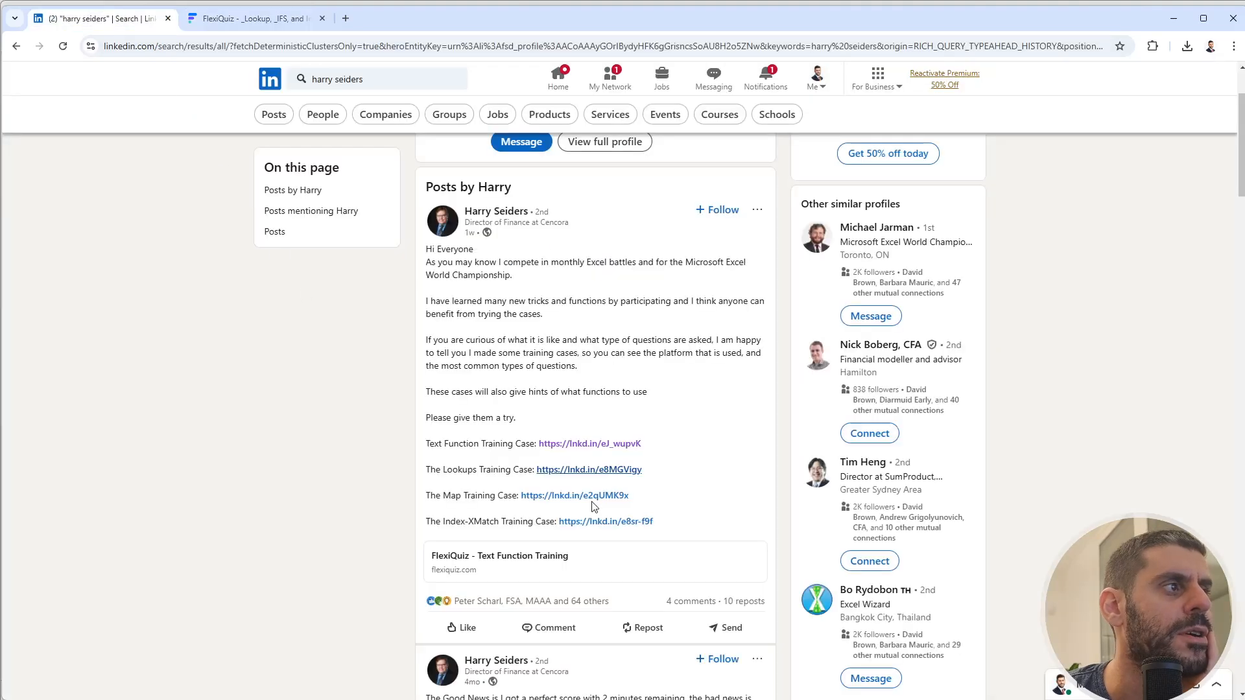